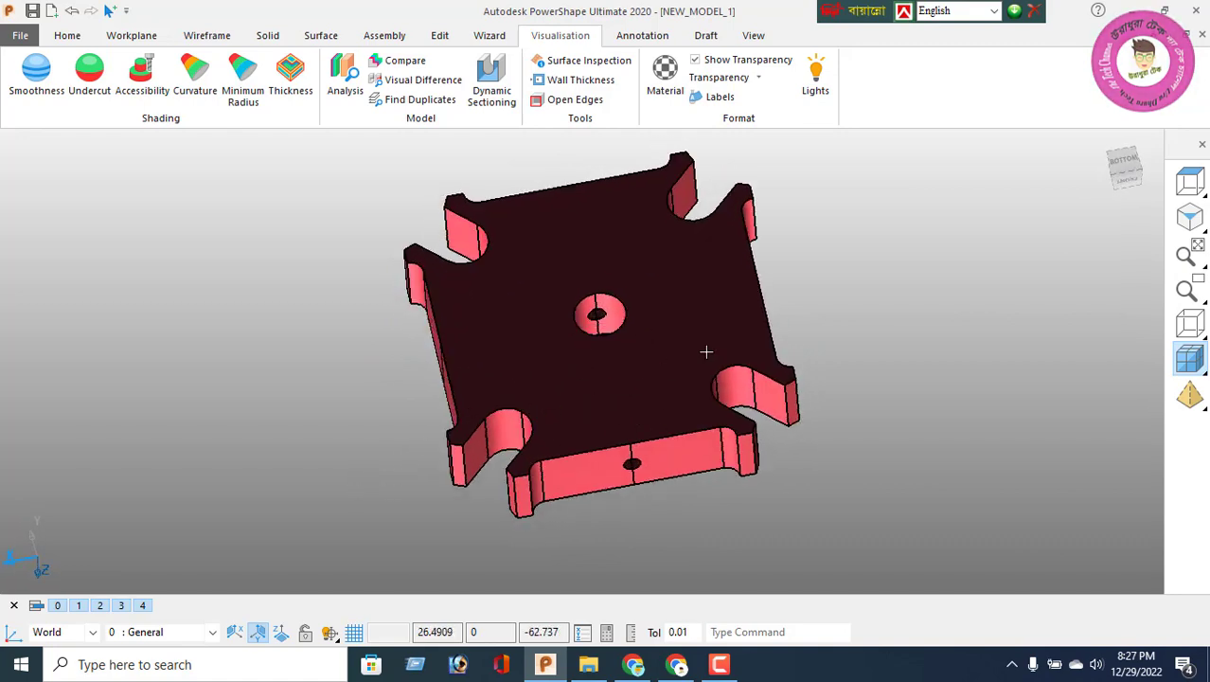
{"action": "middle_click_drag", "start_coordinate": [516, 428], "coordinate": [644, 422]}
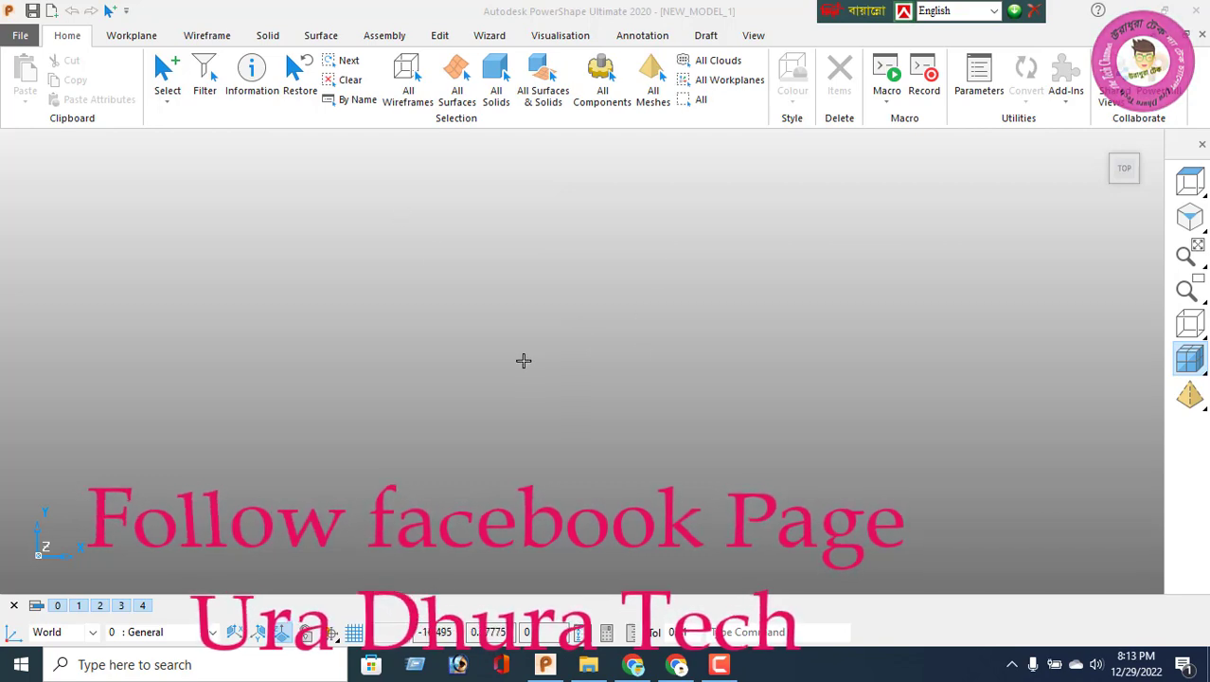
Draw a 100 by 100 wireframe rectangle with one corner at the world origin
{"action": "left_click", "coordinate": [207, 35]}
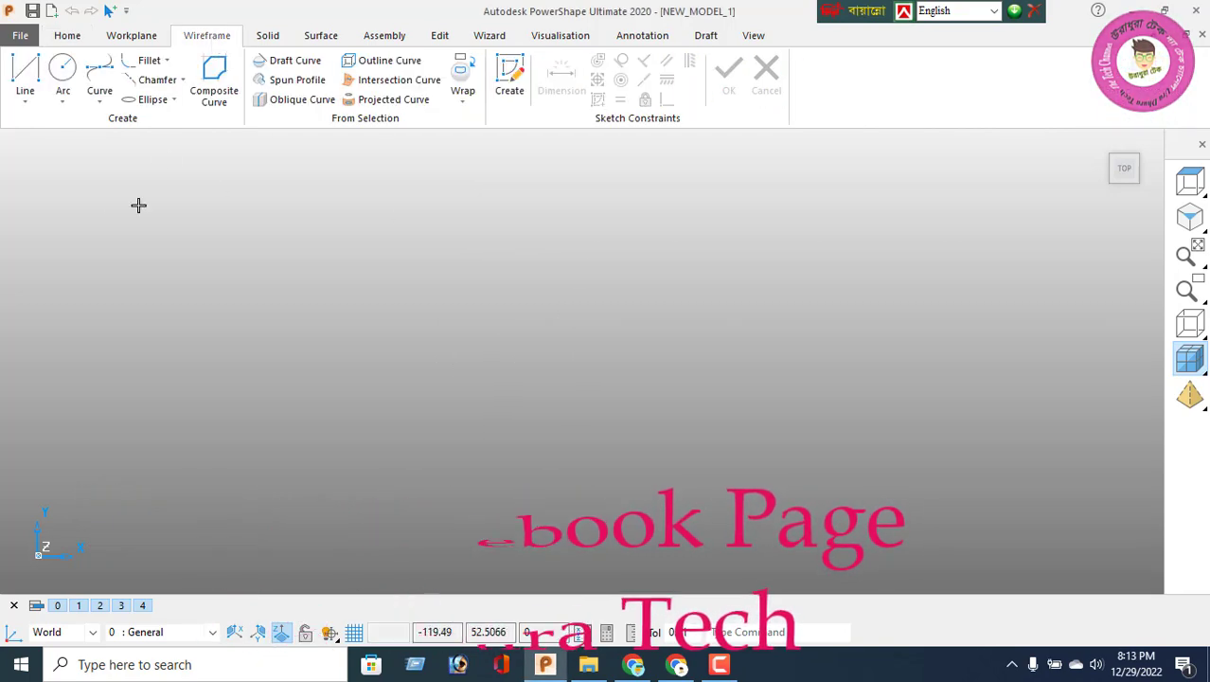
{"action": "left_click", "coordinate": [26, 104]}
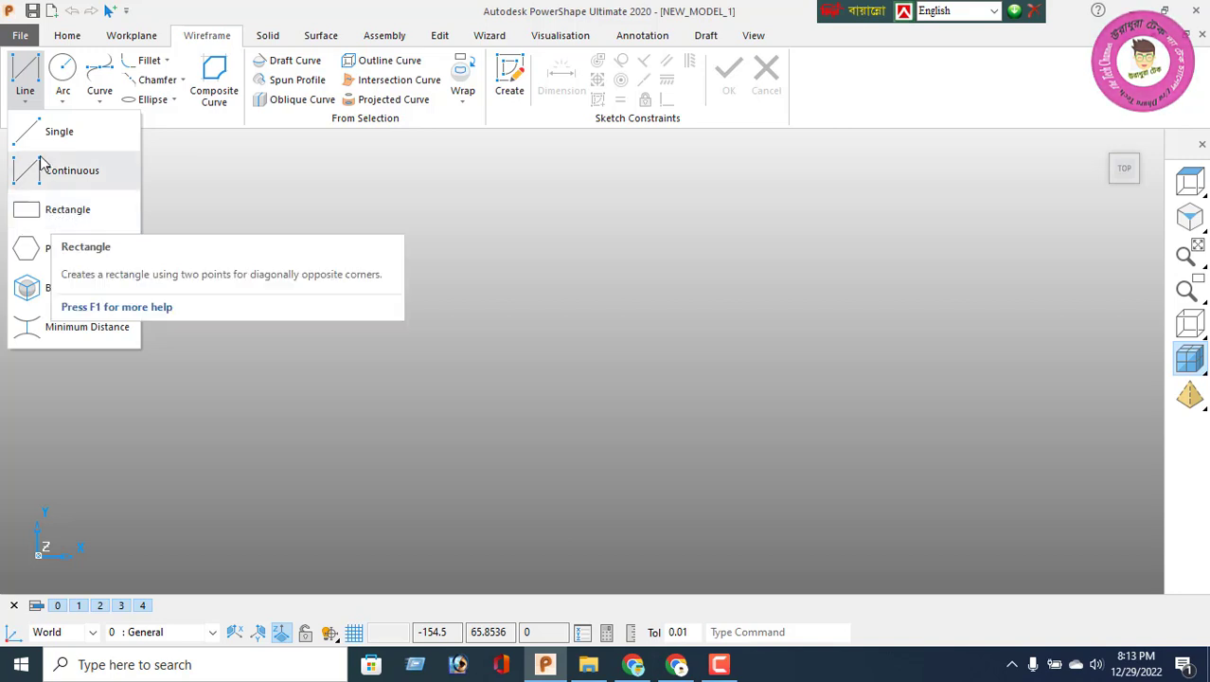
{"action": "left_click", "coordinate": [53, 211]}
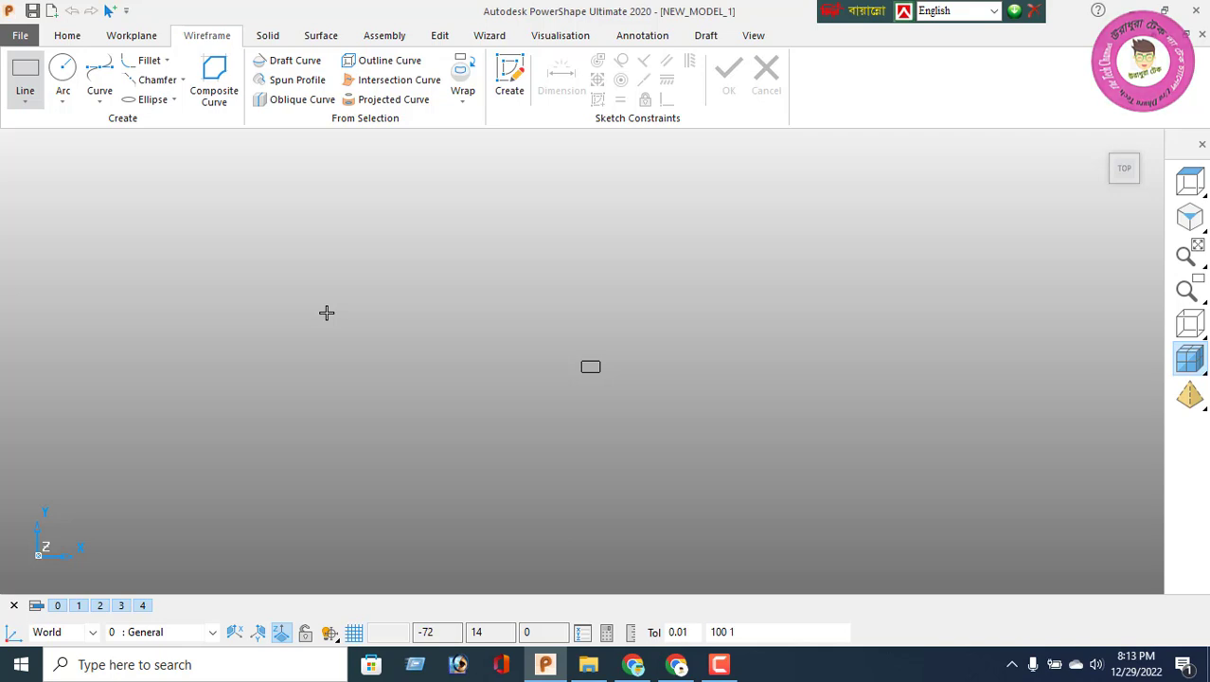
{"action": "key", "text": "Return"}
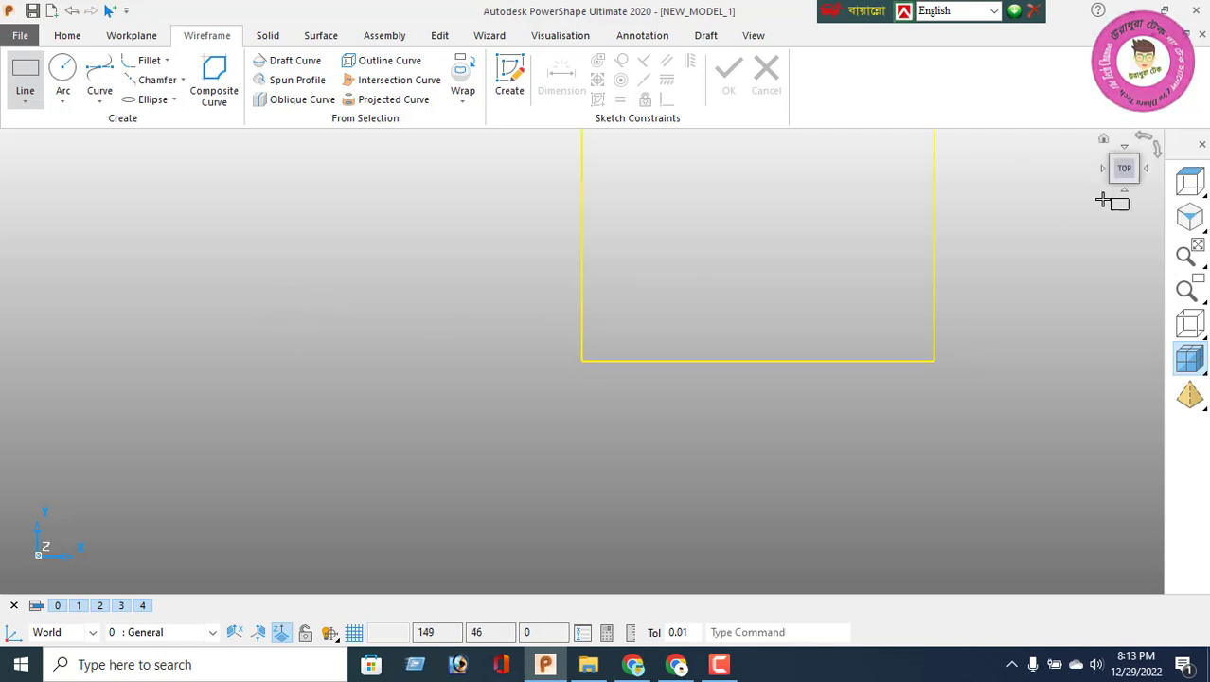
{"action": "left_click", "coordinate": [1123, 168]}
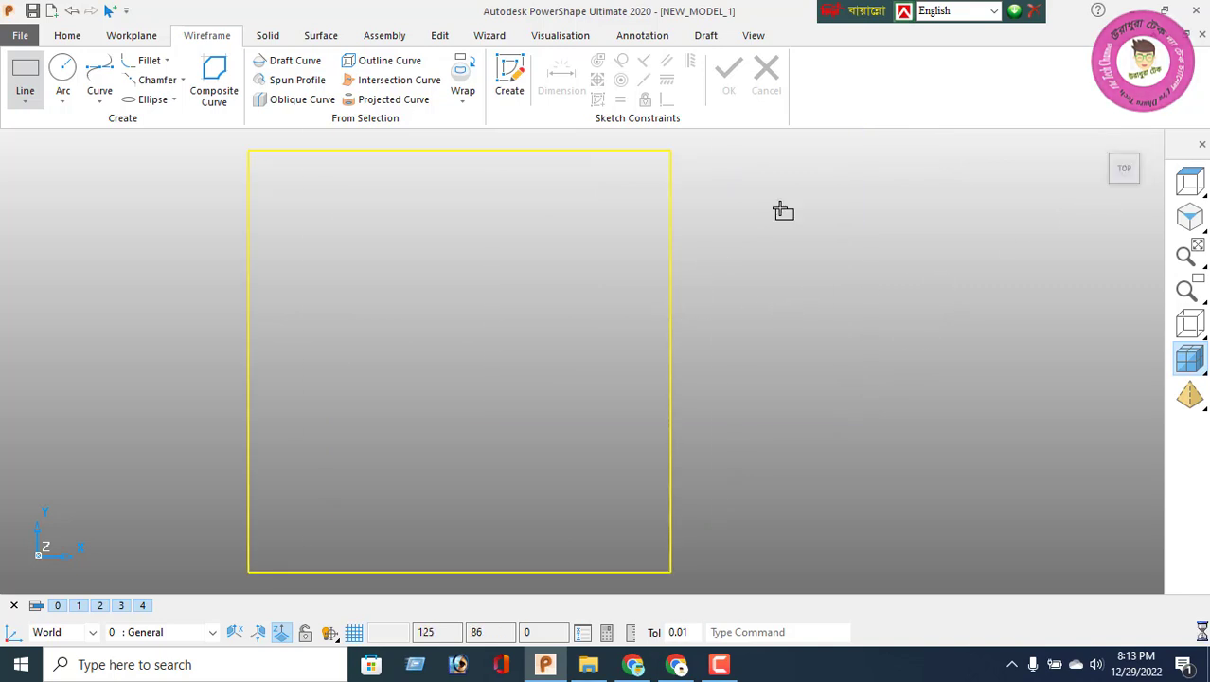
{"action": "right_click", "coordinate": [782, 202]}
{"action": "left_click", "coordinate": [522, 263]}
{"action": "scroll", "coordinate": [425, 292], "scroll_direction": "down", "scroll_amount": 1}
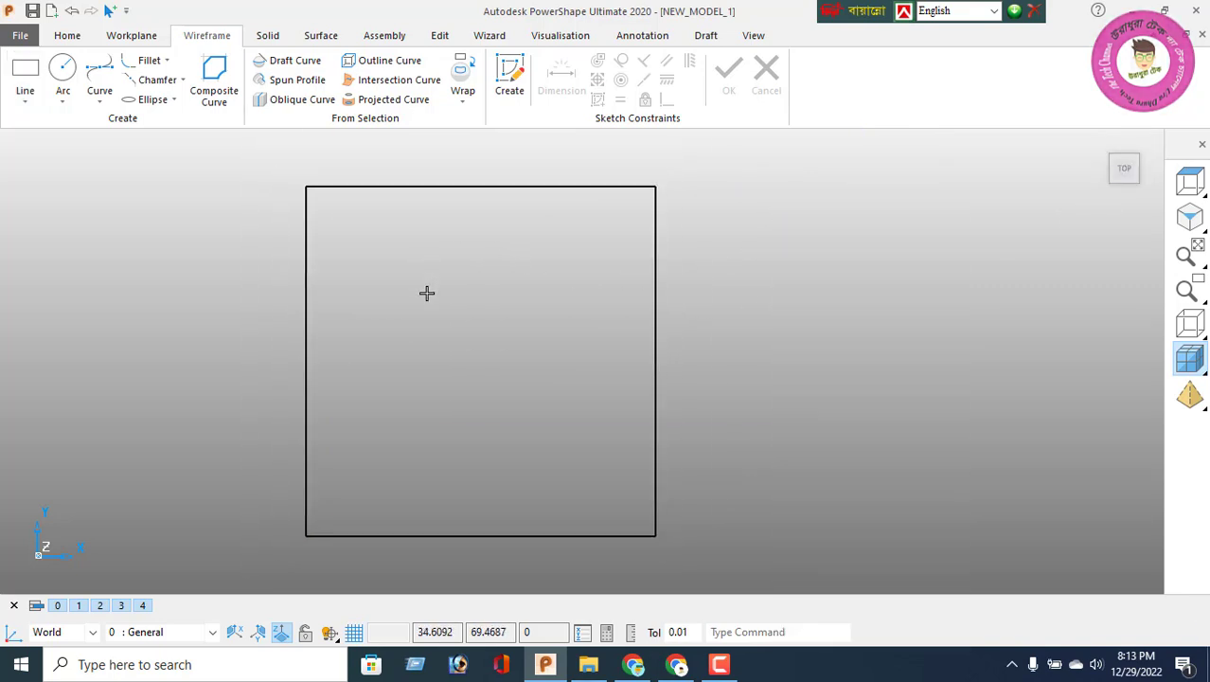
{"action": "left_click", "coordinate": [227, 94]}
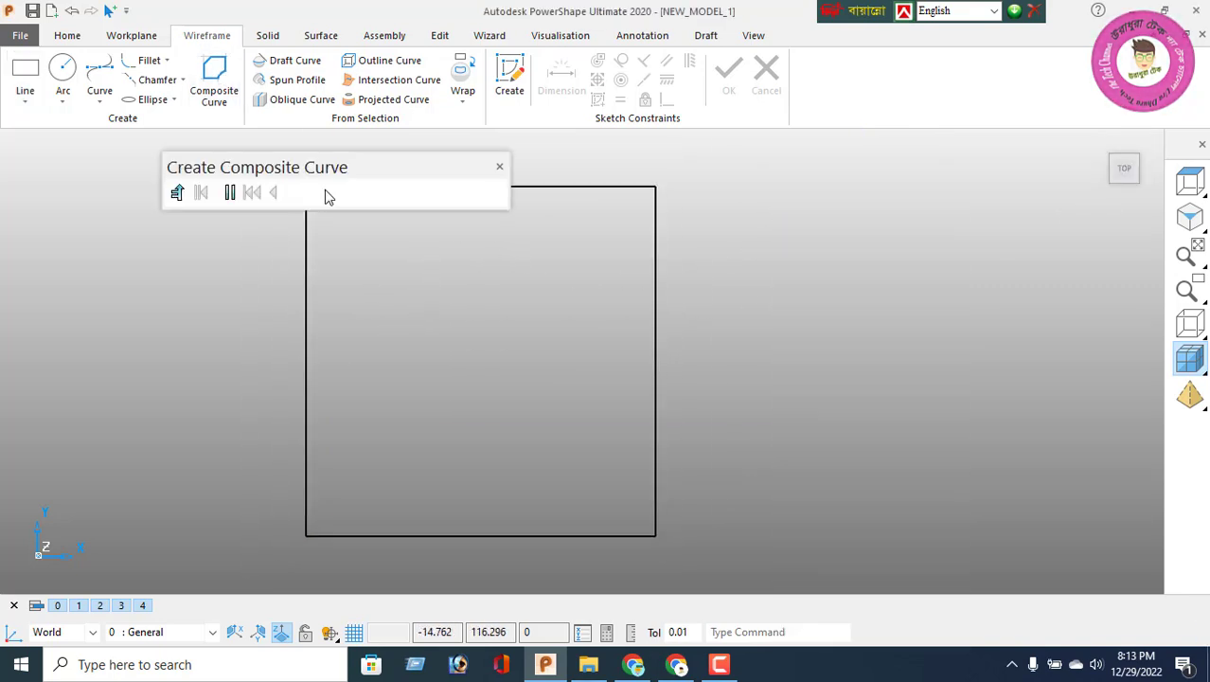
{"action": "left_click", "coordinate": [500, 168]}
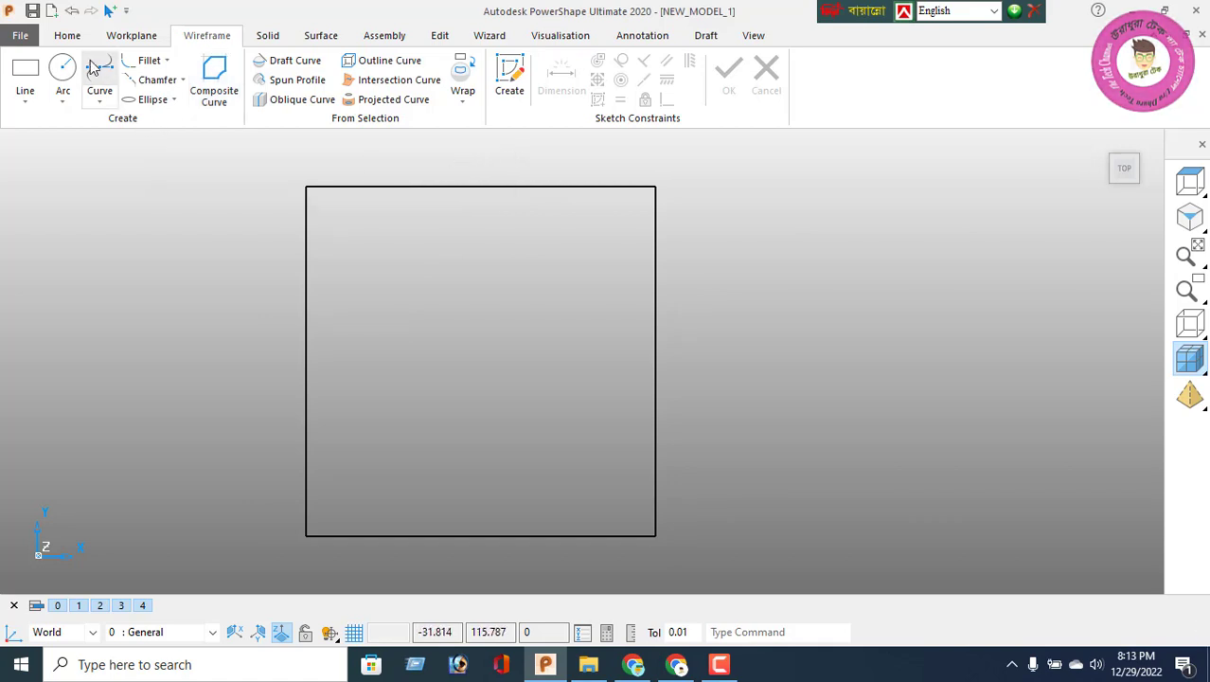
{"action": "left_click", "coordinate": [31, 99]}
{"action": "left_click", "coordinate": [31, 133]}
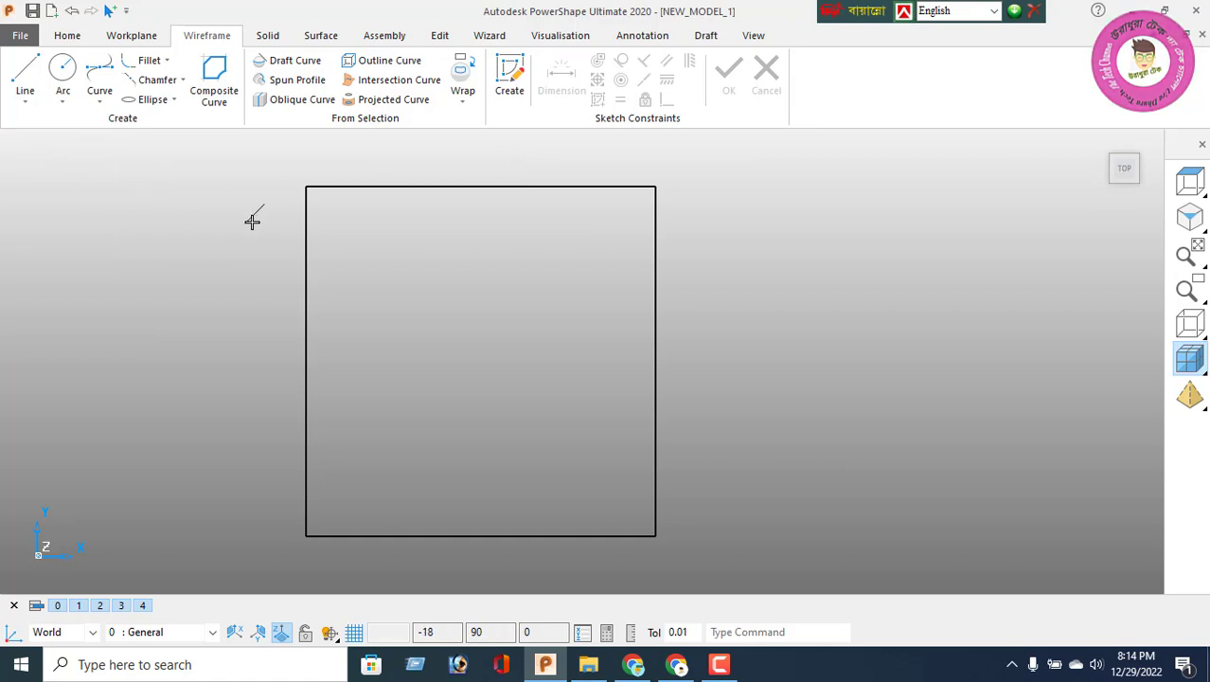
{"action": "left_click", "coordinate": [310, 187]}
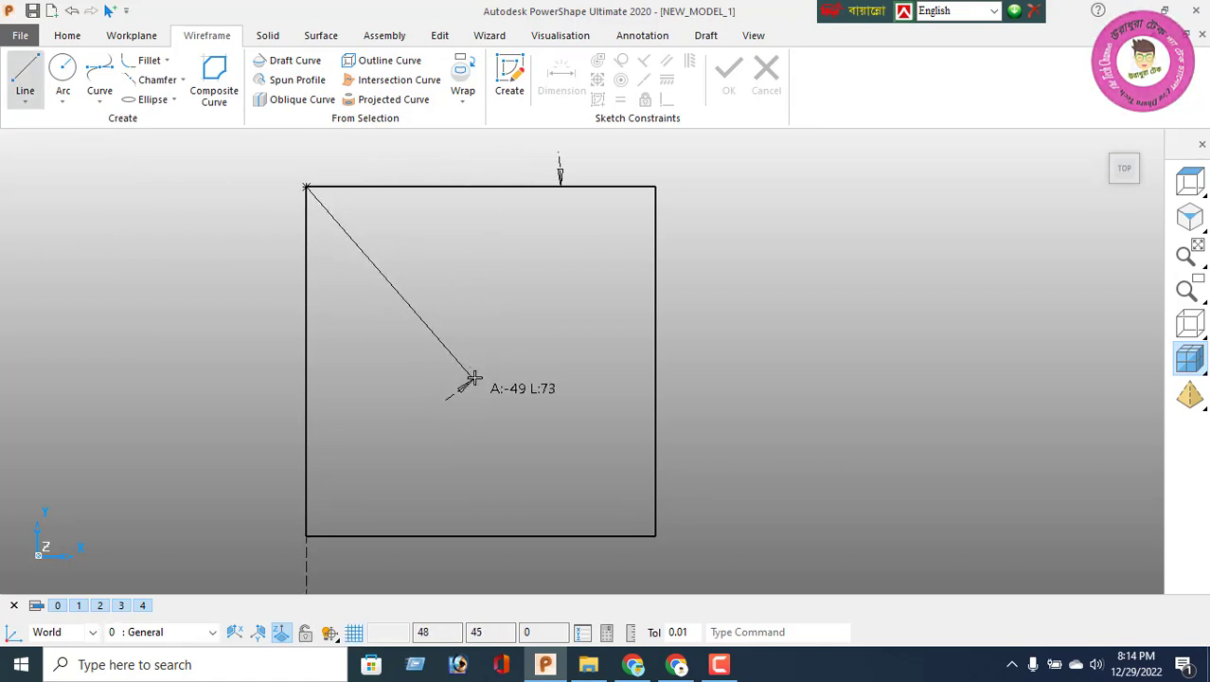
{"action": "key", "text": "Escape"}
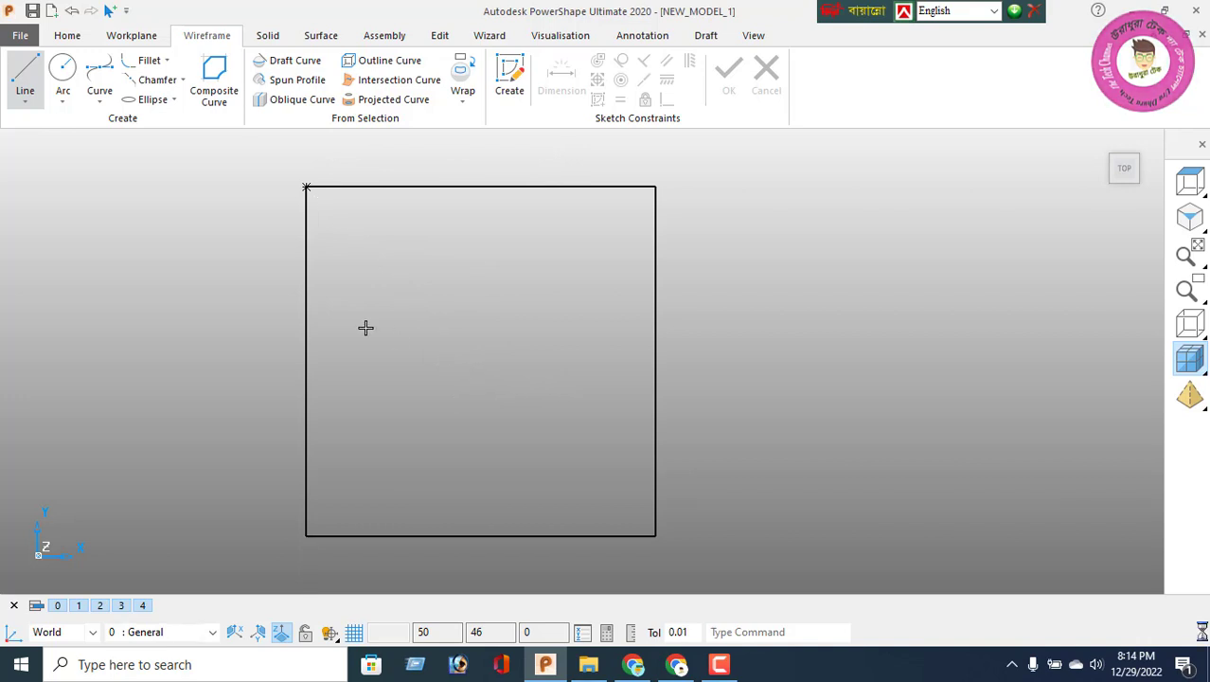
{"action": "left_click", "coordinate": [132, 35]}
{"action": "left_click", "coordinate": [34, 78]}
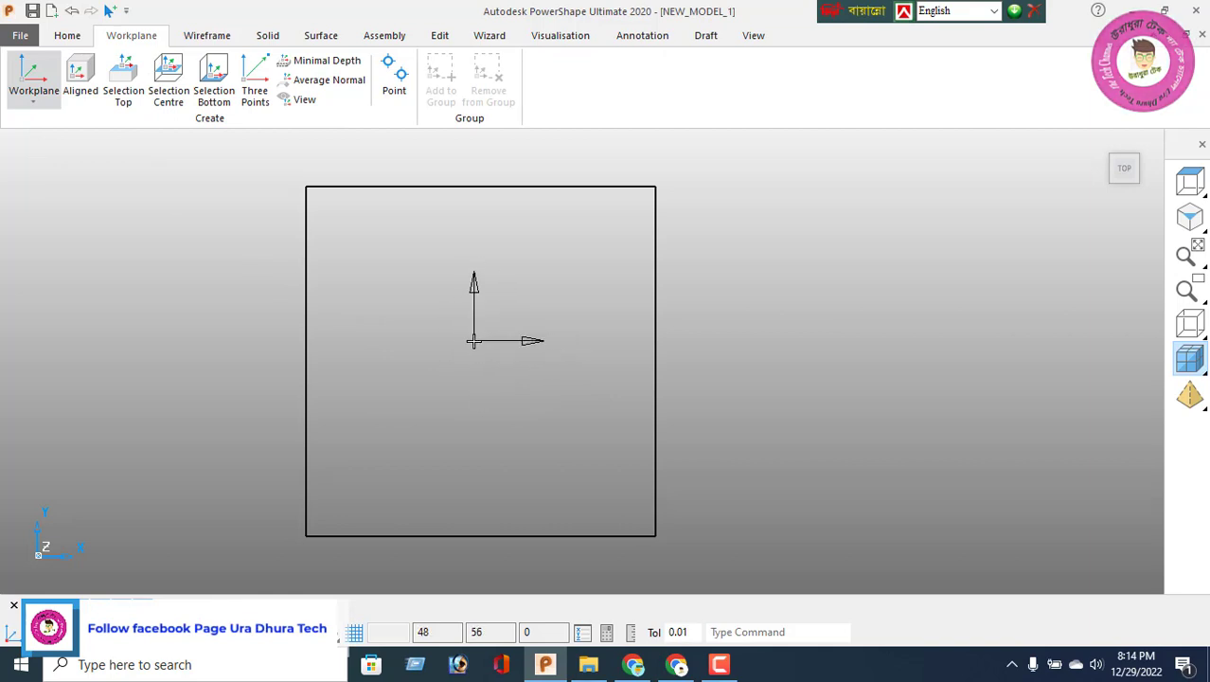
{"action": "key", "text": "Escape"}
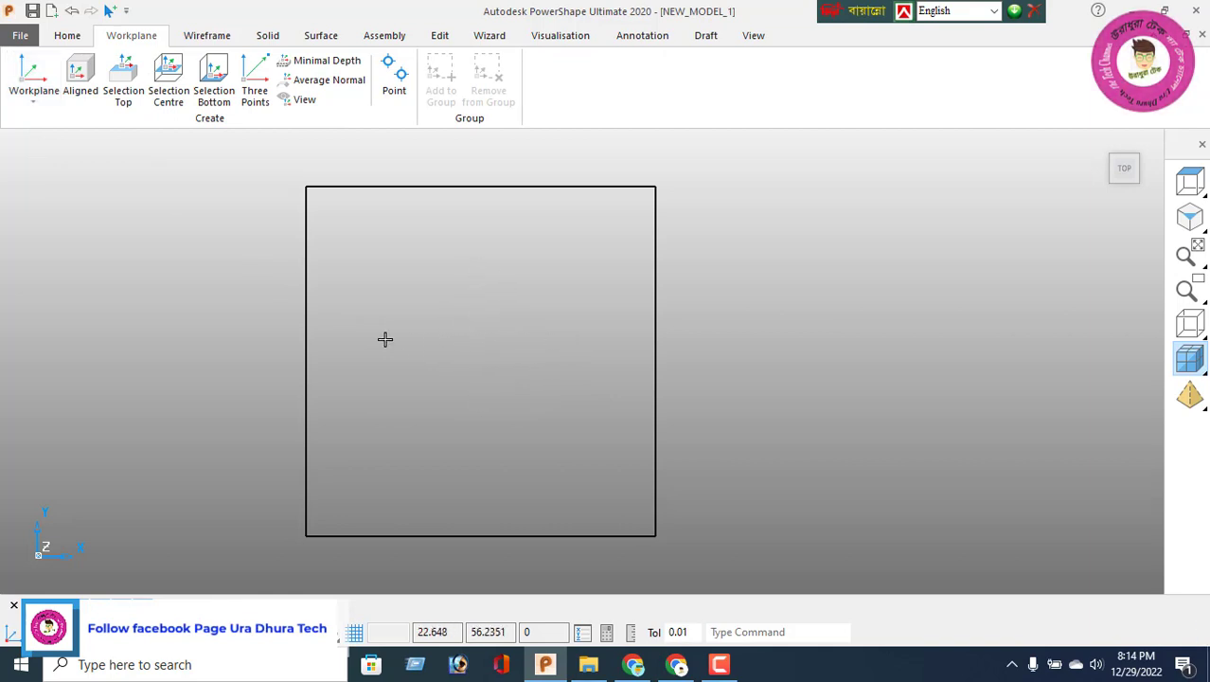
Draw a horizontal single line of length 100 between the midpoints of the square's two vertical sides
{"action": "left_click", "coordinate": [206, 36]}
{"action": "left_click", "coordinate": [24, 76]}
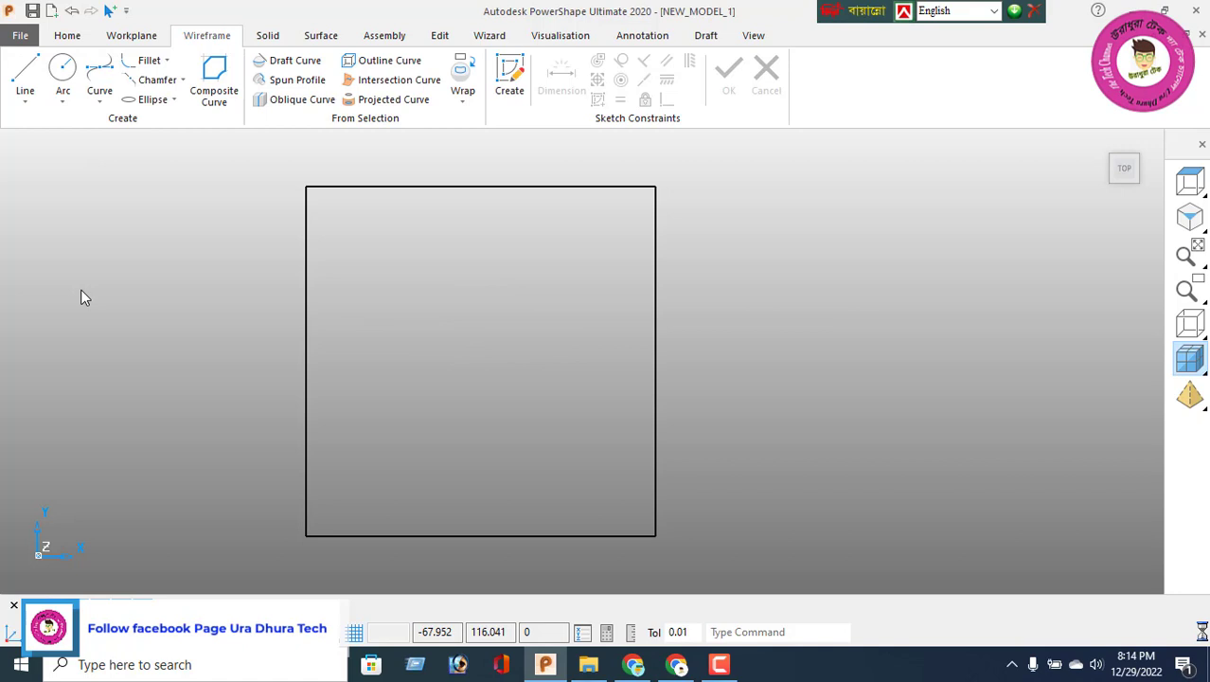
{"action": "left_click", "coordinate": [305, 360]}
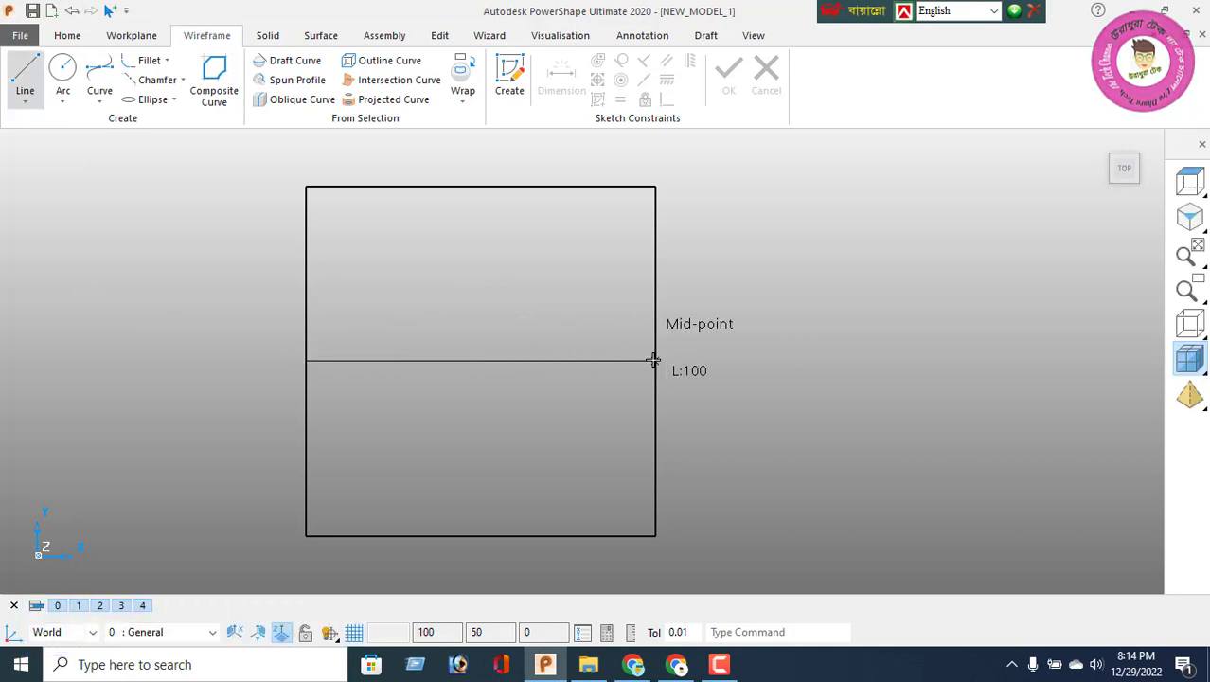
{"action": "left_click", "coordinate": [653, 361]}
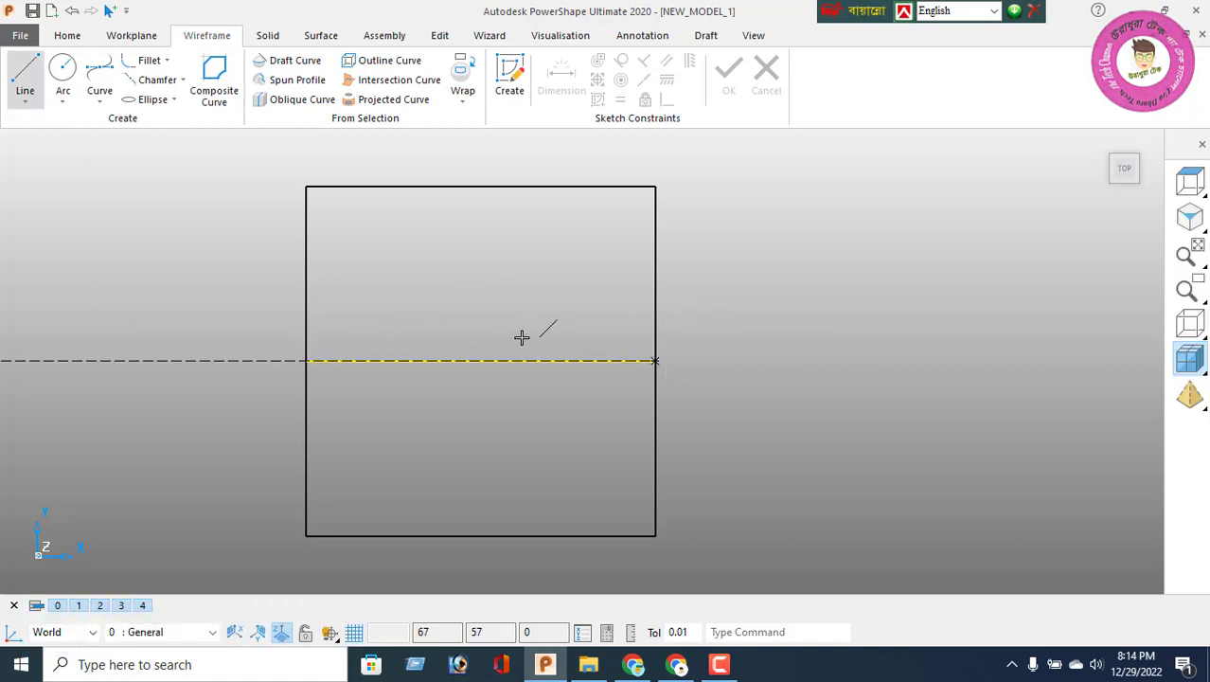
Create a single workplane at the midpoint of the horizontal helper line and delete that line
{"action": "left_click", "coordinate": [131, 35]}
{"action": "left_click", "coordinate": [33, 95]}
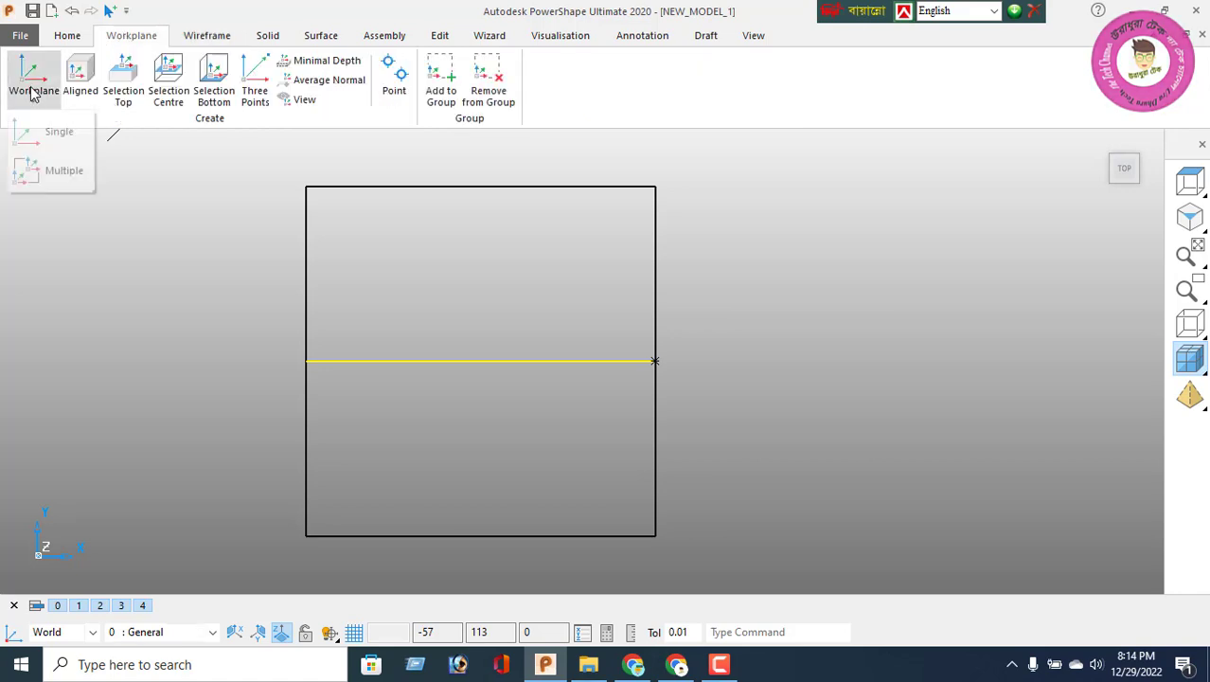
{"action": "left_click", "coordinate": [57, 133]}
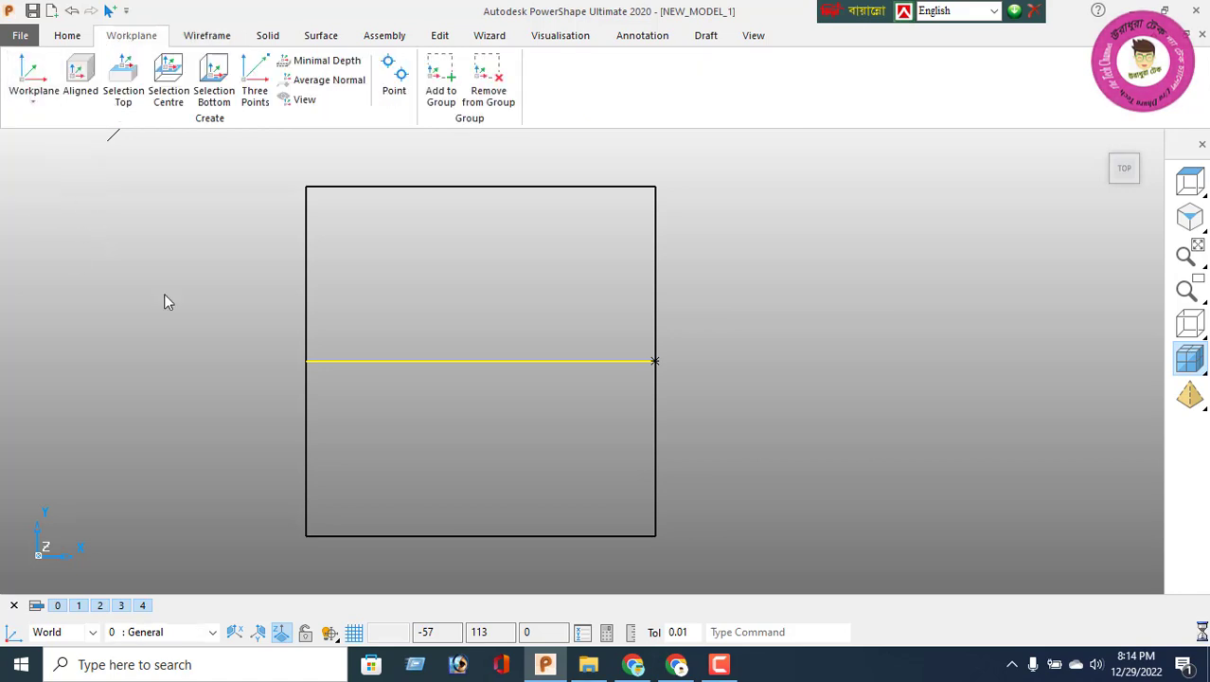
{"action": "left_click", "coordinate": [483, 361]}
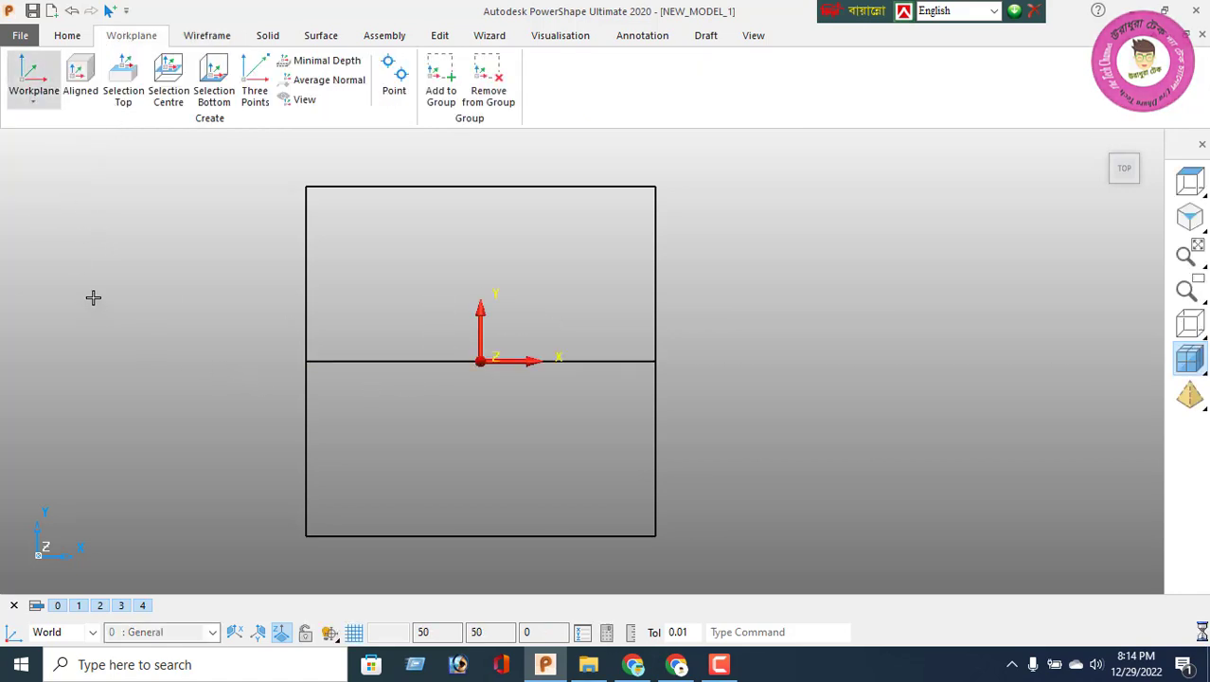
{"action": "right_click", "coordinate": [85, 234]}
{"action": "left_click", "coordinate": [383, 338]}
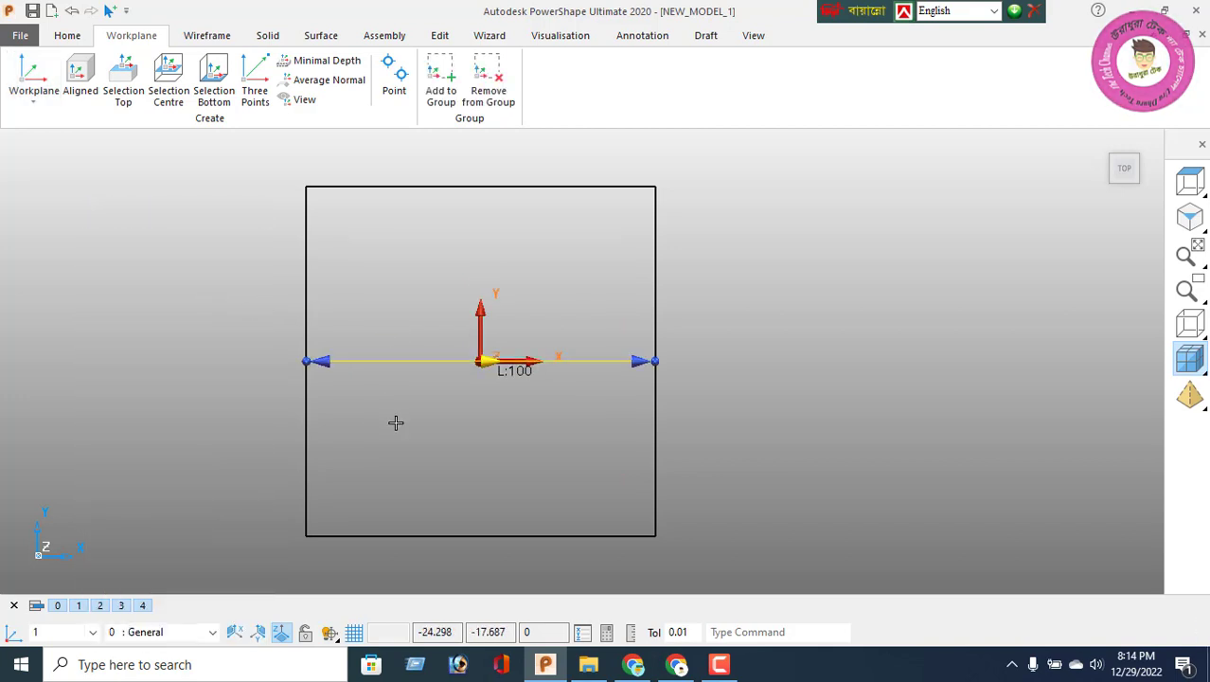
{"action": "key", "text": "Delete"}
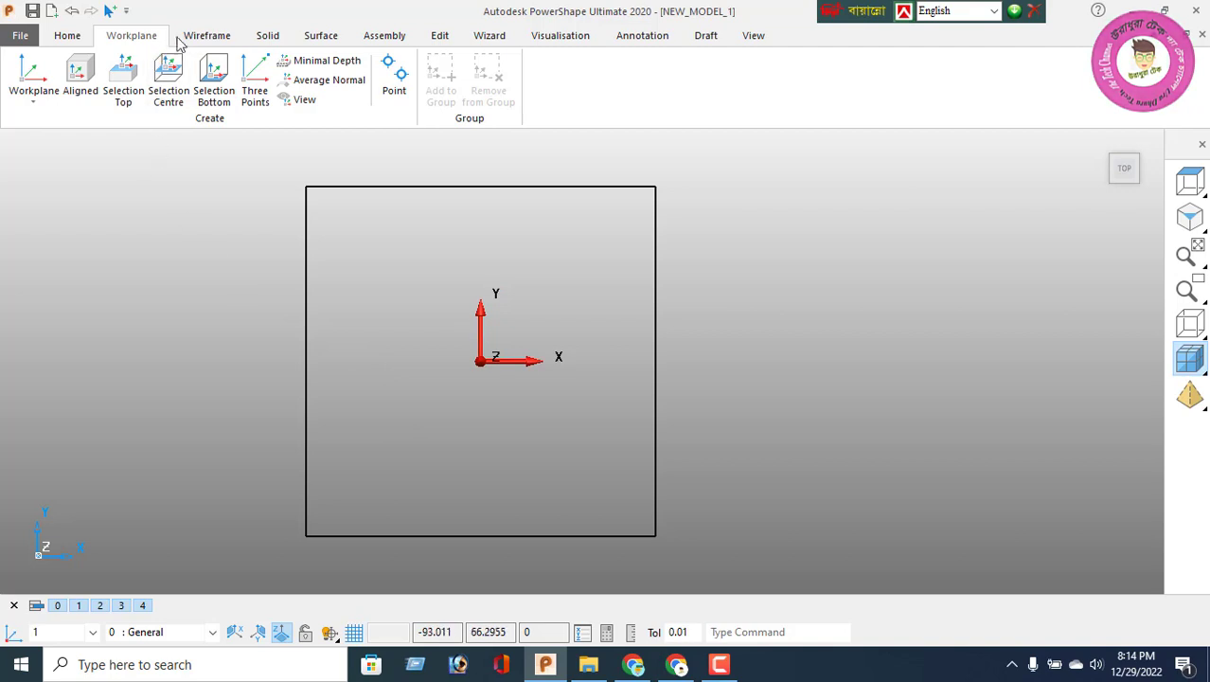
Draw a single diagonal line from the square's upper-left corner to the workplane origin at its centre
{"action": "left_click", "coordinate": [207, 35]}
{"action": "left_click", "coordinate": [25, 77]}
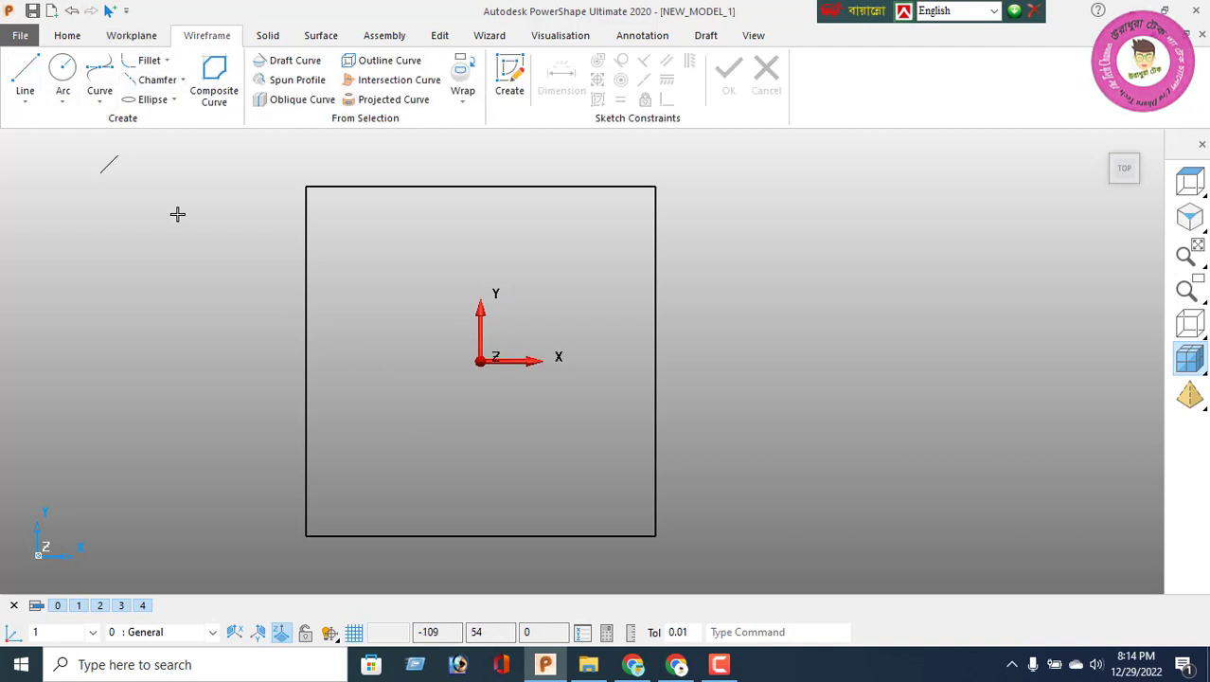
{"action": "left_click", "coordinate": [308, 187]}
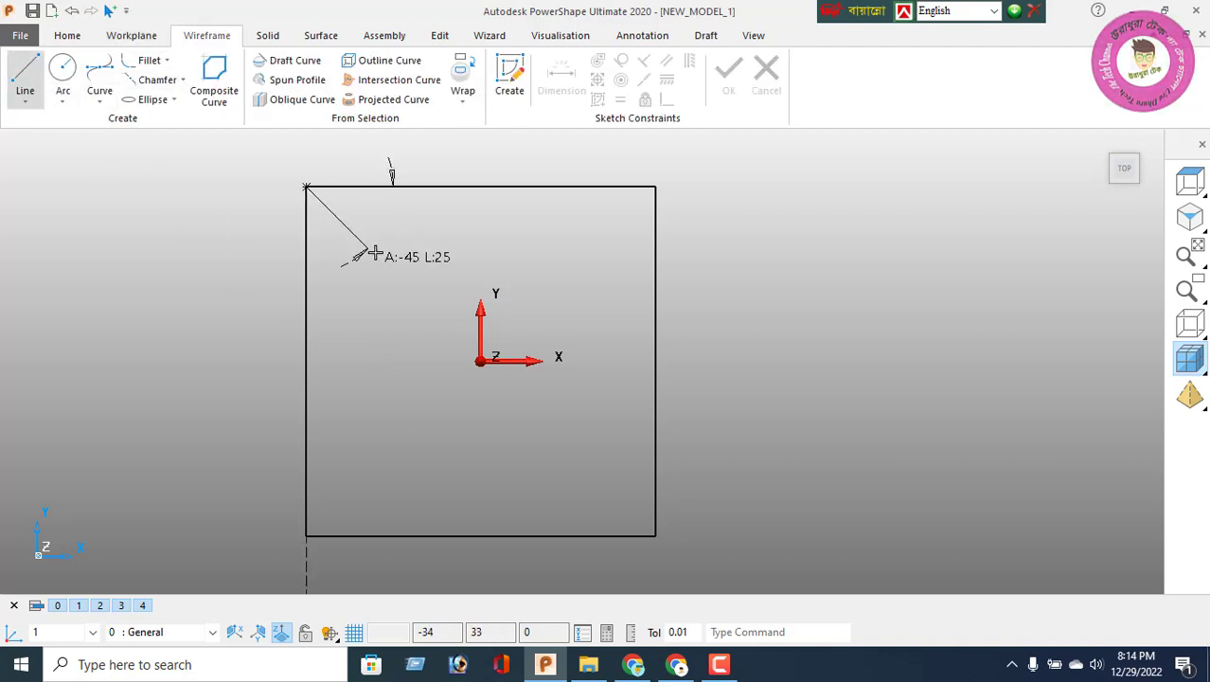
{"action": "left_click", "coordinate": [479, 359]}
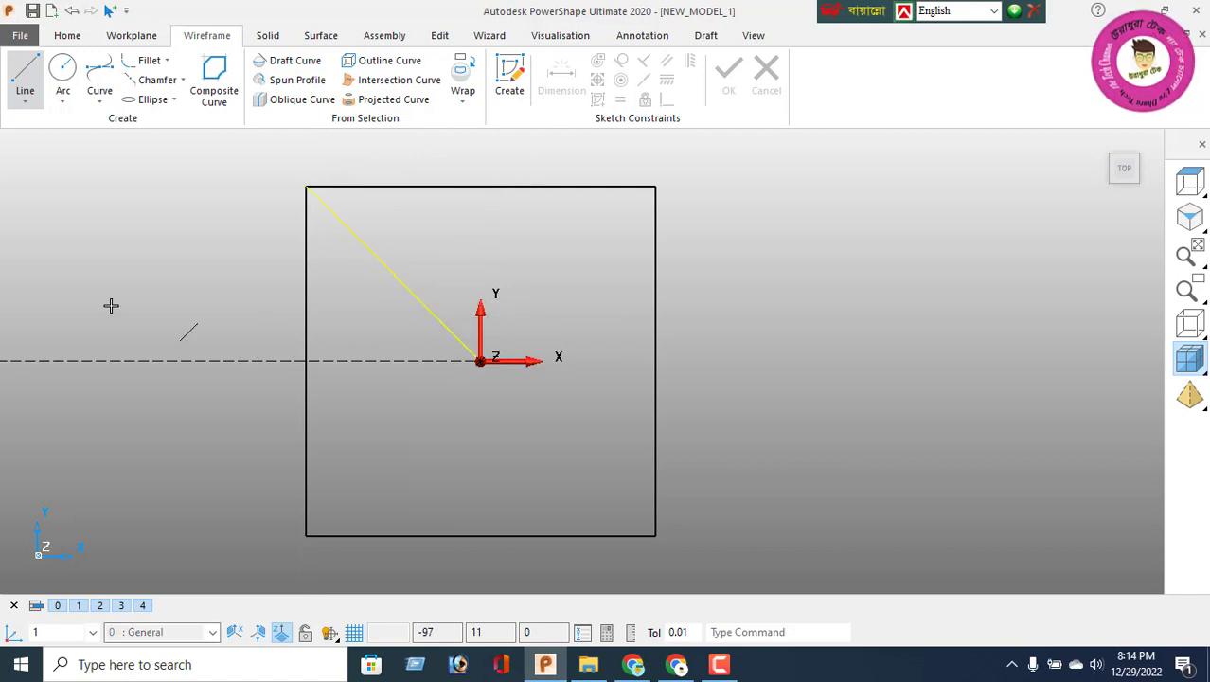
{"action": "right_click", "coordinate": [108, 222]}
{"action": "left_click", "coordinate": [134, 217]}
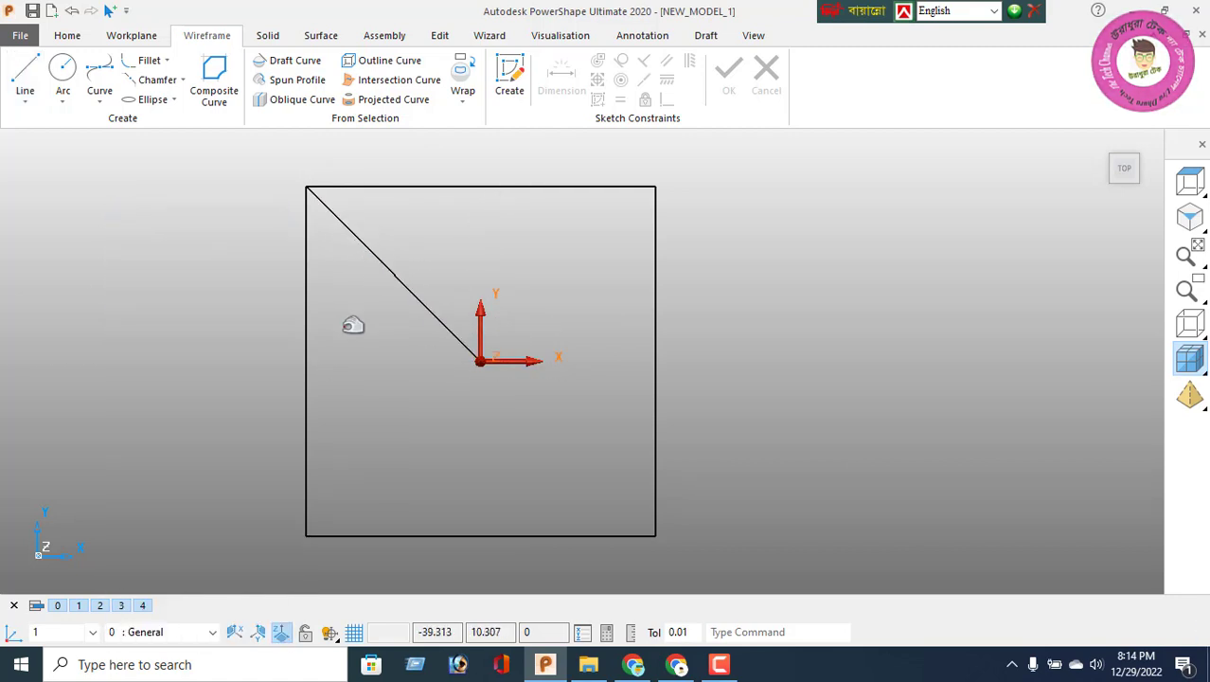
Try a length of 21 for the diagonal line, settle on 23, and deselect the line
{"action": "left_click", "coordinate": [1125, 167]}
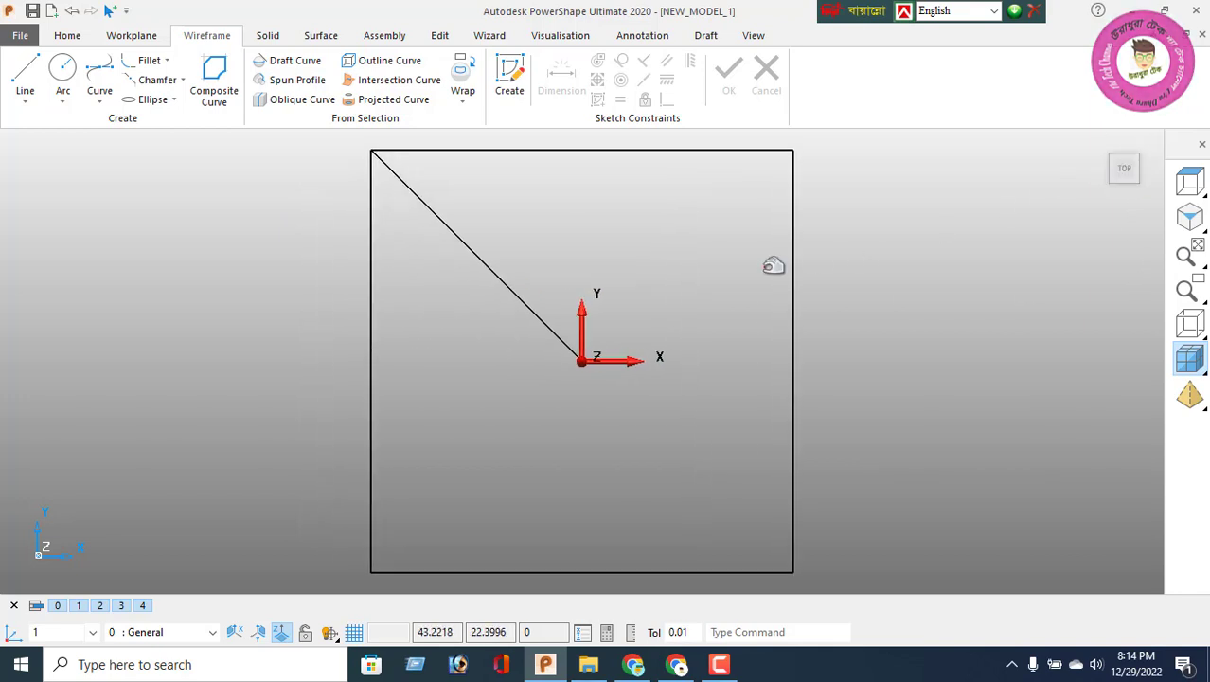
{"action": "left_click_drag", "start_coordinate": [505, 241], "coordinate": [469, 300]}
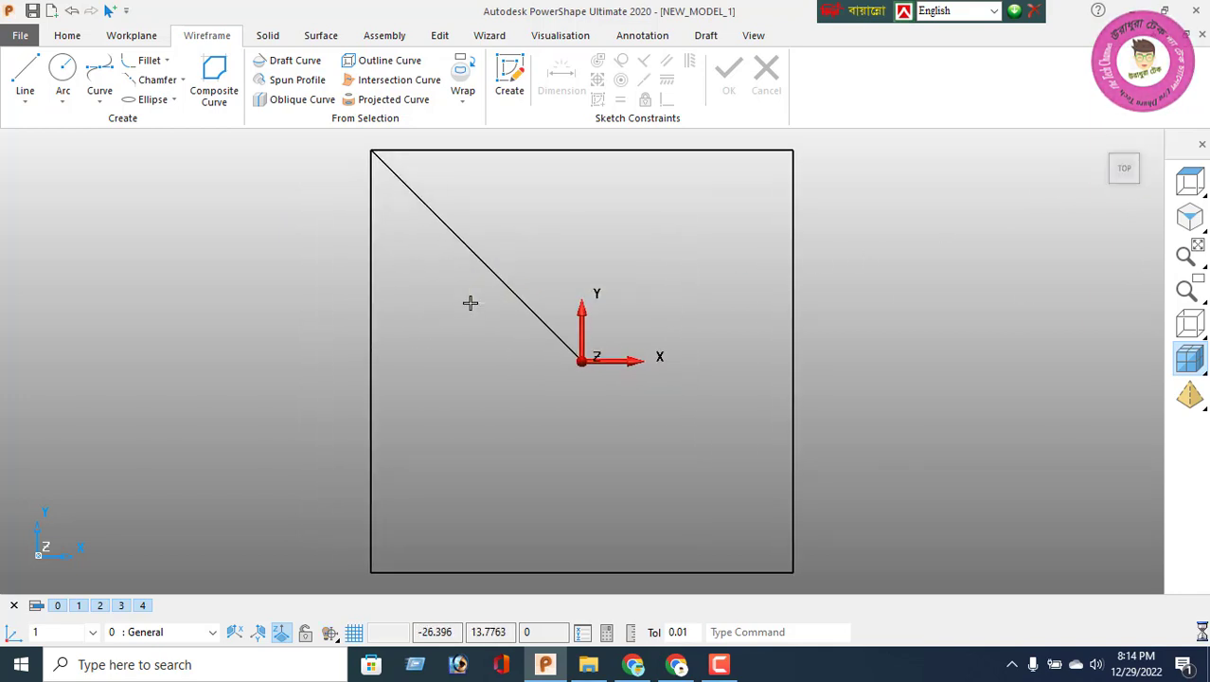
{"action": "right_click", "coordinate": [138, 235]}
{"action": "left_click", "coordinate": [187, 226]}
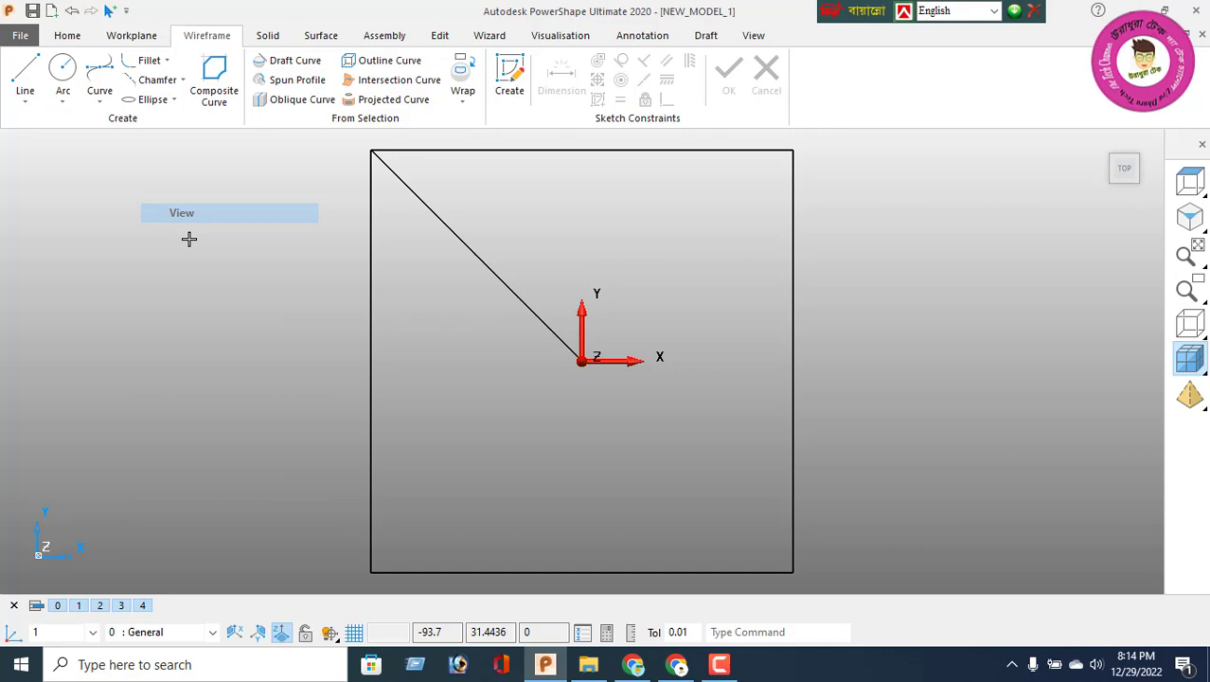
{"action": "double_click", "coordinate": [473, 246]}
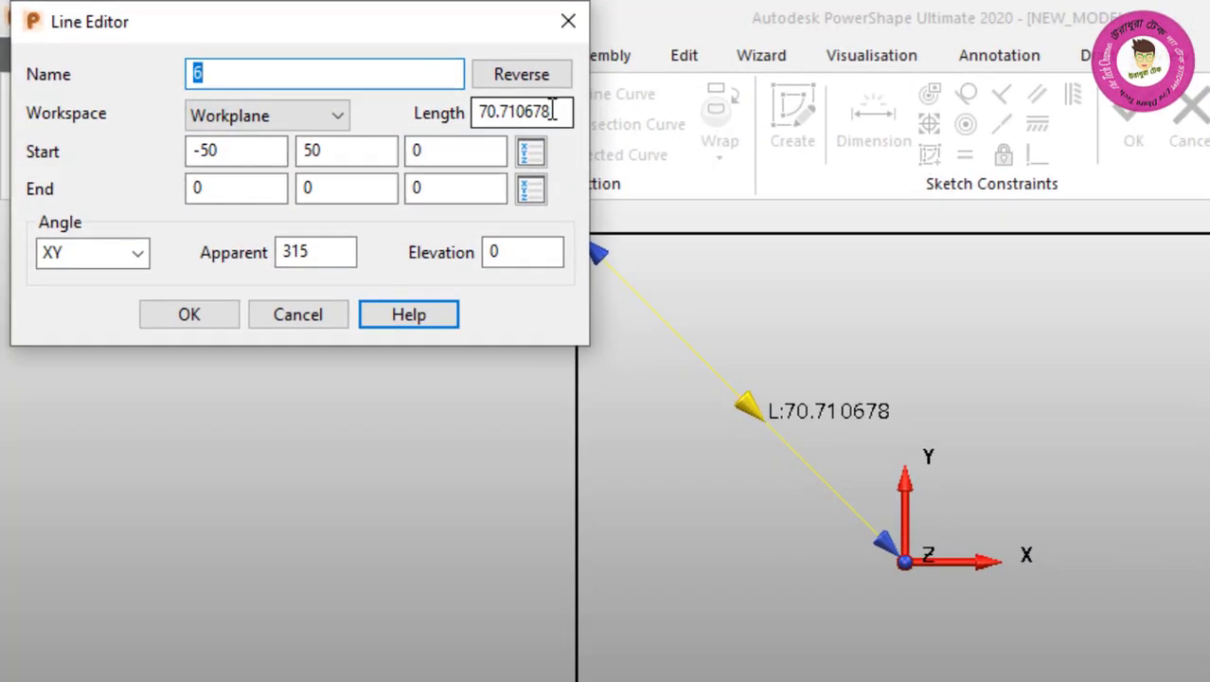
{"action": "double_click", "coordinate": [497, 100]}
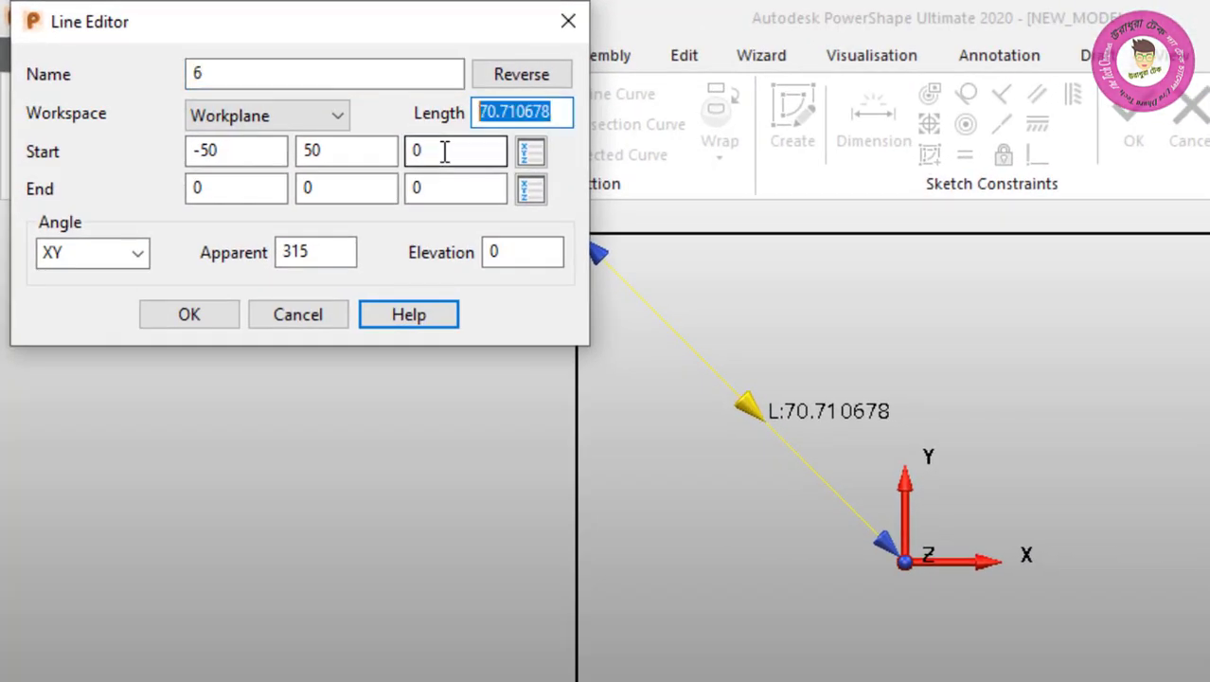
{"action": "type", "text": "21"}
{"action": "key", "text": "Return"}
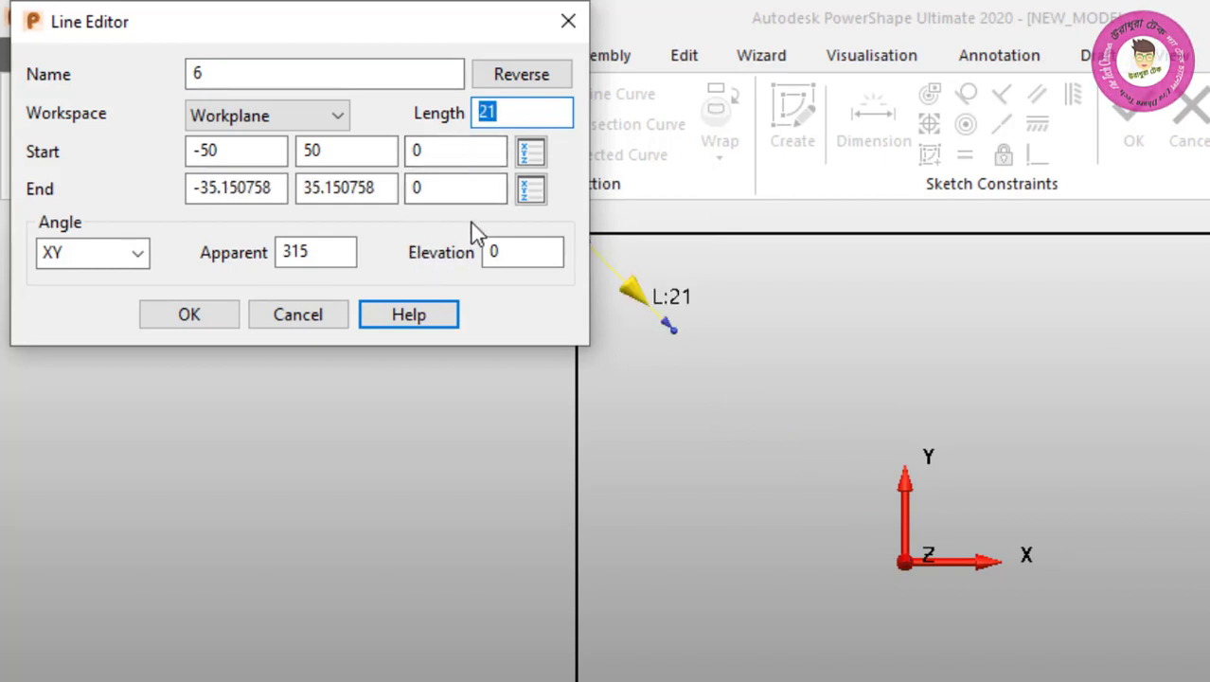
{"action": "type", "text": "23"}
{"action": "key", "text": "Return"}
{"action": "left_click", "coordinate": [187, 316]}
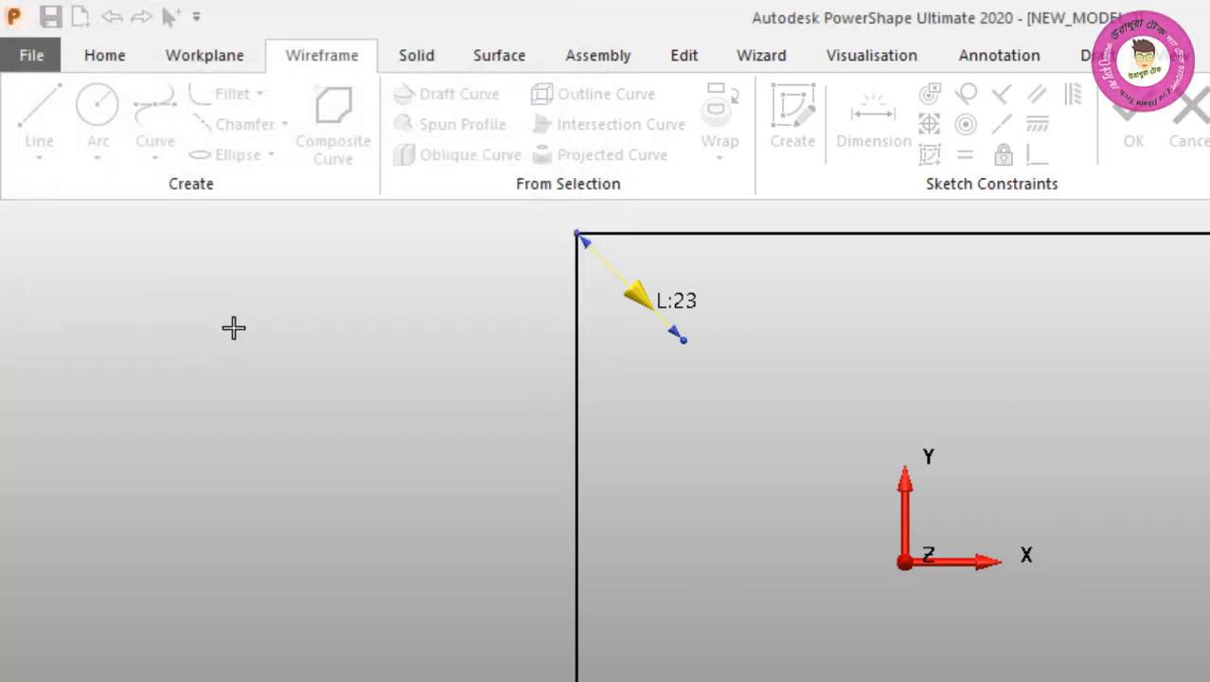
{"action": "right_click", "coordinate": [233, 328]}
{"action": "left_click", "coordinate": [296, 317]}
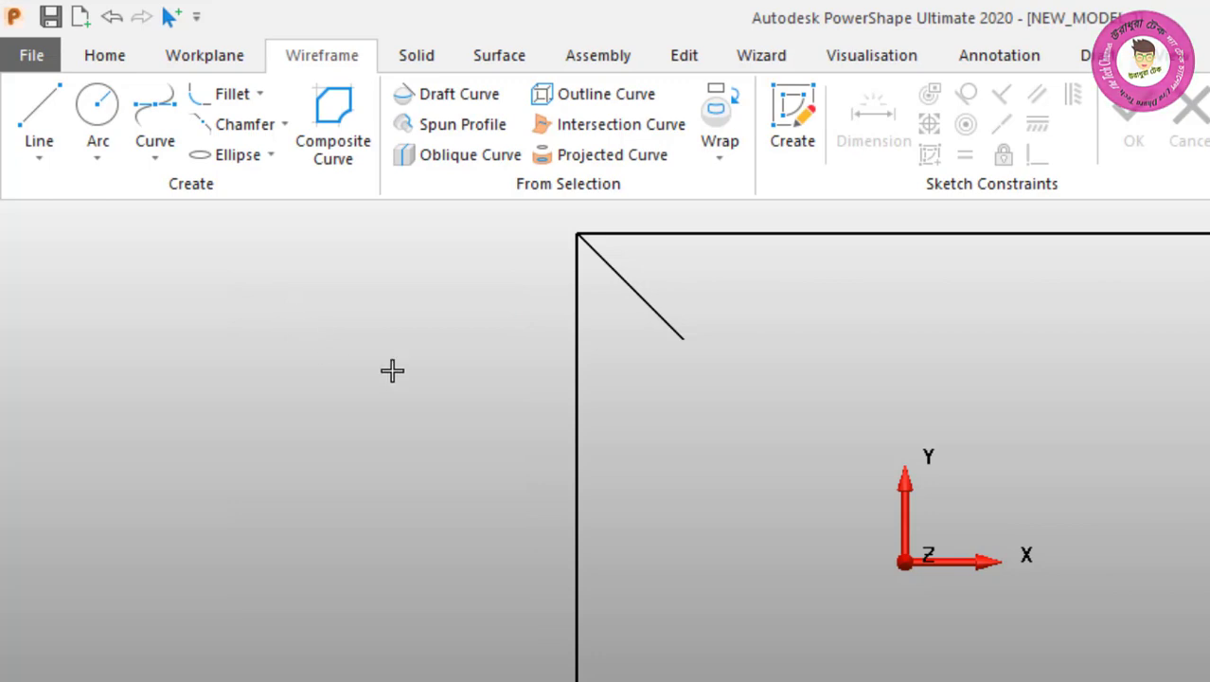
Set the length of the diagonal line at the square's upper-left corner to 31
{"action": "double_click", "coordinate": [658, 310]}
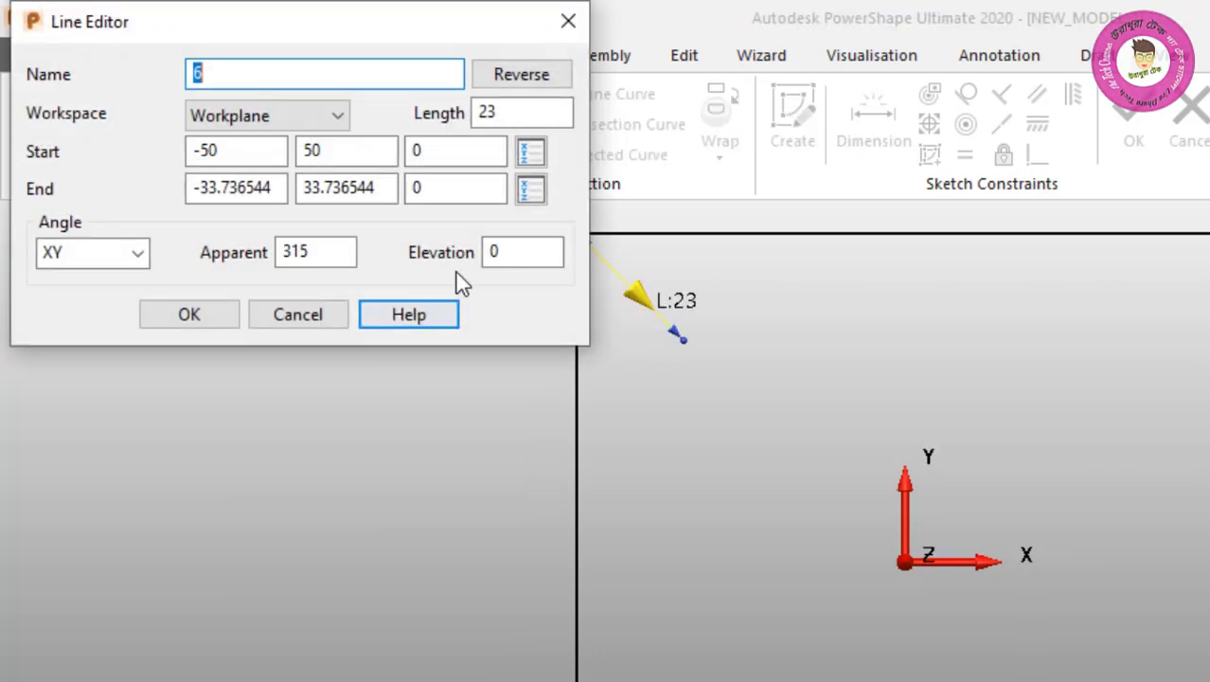
{"action": "double_click", "coordinate": [513, 110]}
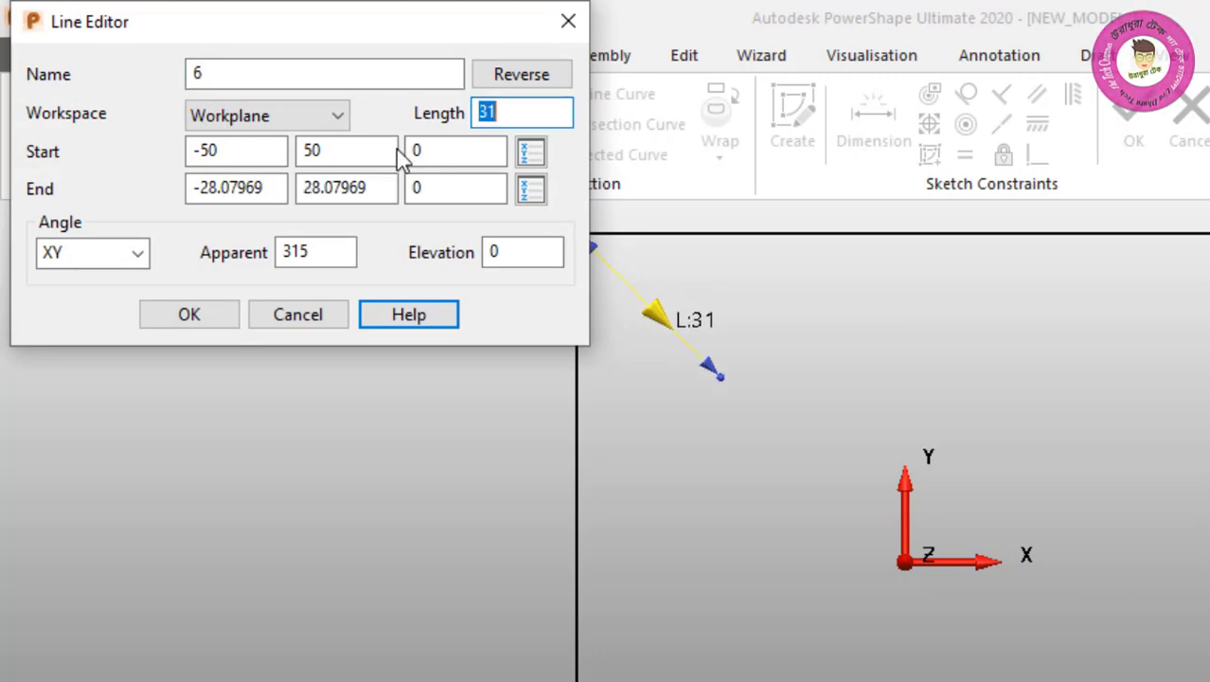
{"action": "left_click", "coordinate": [189, 315]}
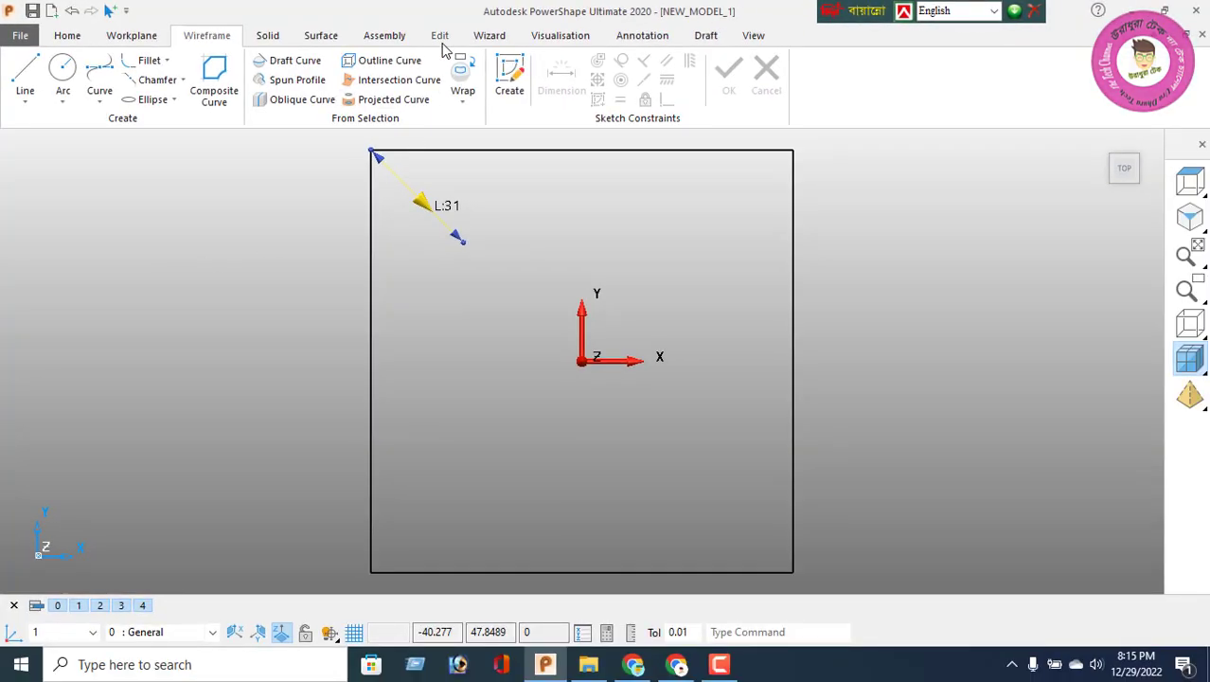
Offset one copy of the diagonal line by 7.5 and another by -7.5, and deselect the line
{"action": "left_click", "coordinate": [439, 36]}
{"action": "left_click", "coordinate": [215, 76]}
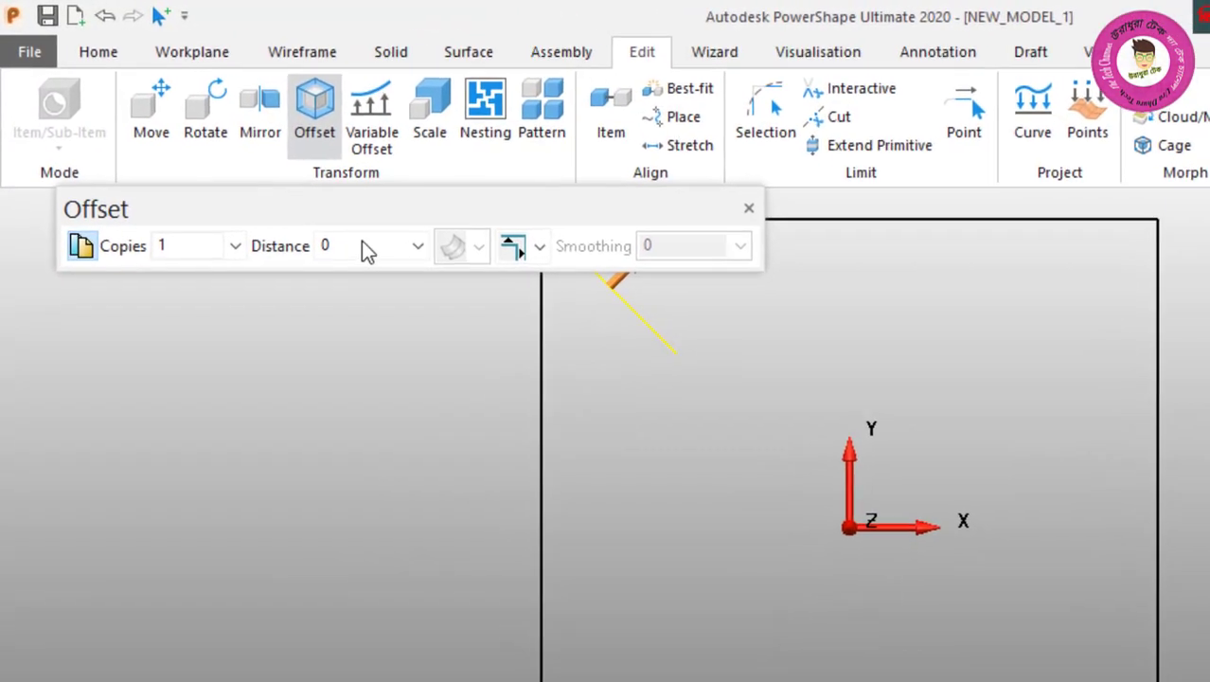
{"action": "double_click", "coordinate": [359, 248]}
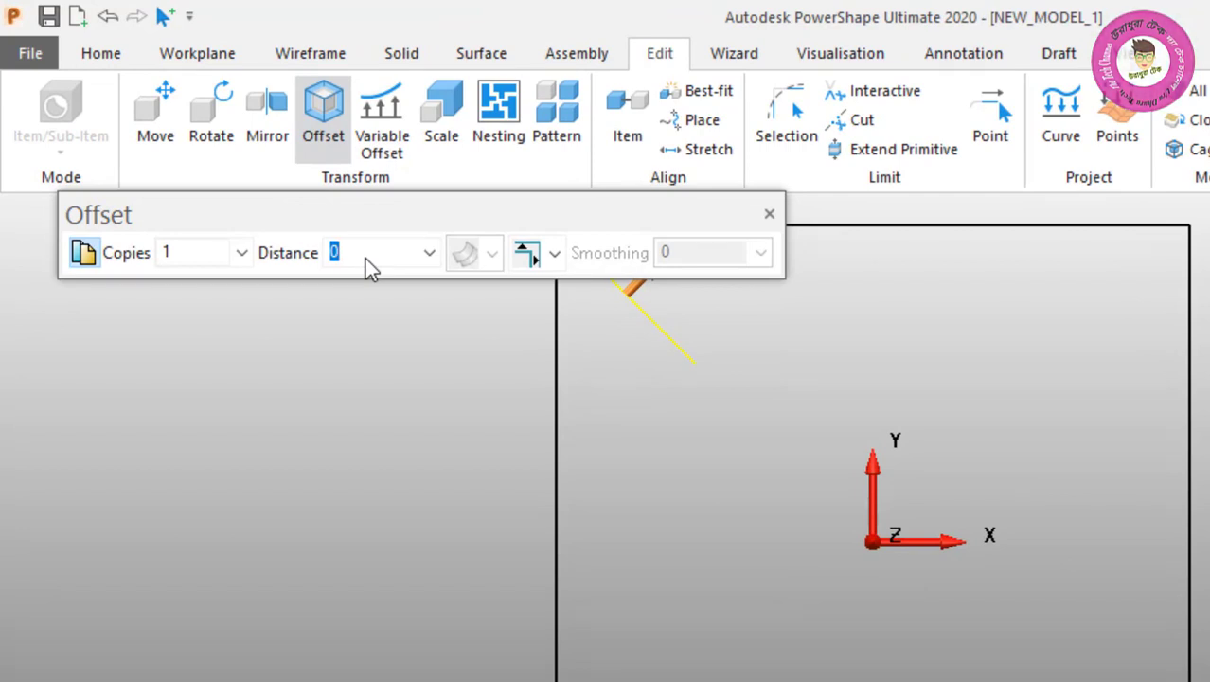
{"action": "type", "text": "7.5"}
{"action": "key", "text": "Return"}
{"action": "double_click", "coordinate": [378, 253]}
{"action": "type", "text": "-7"}
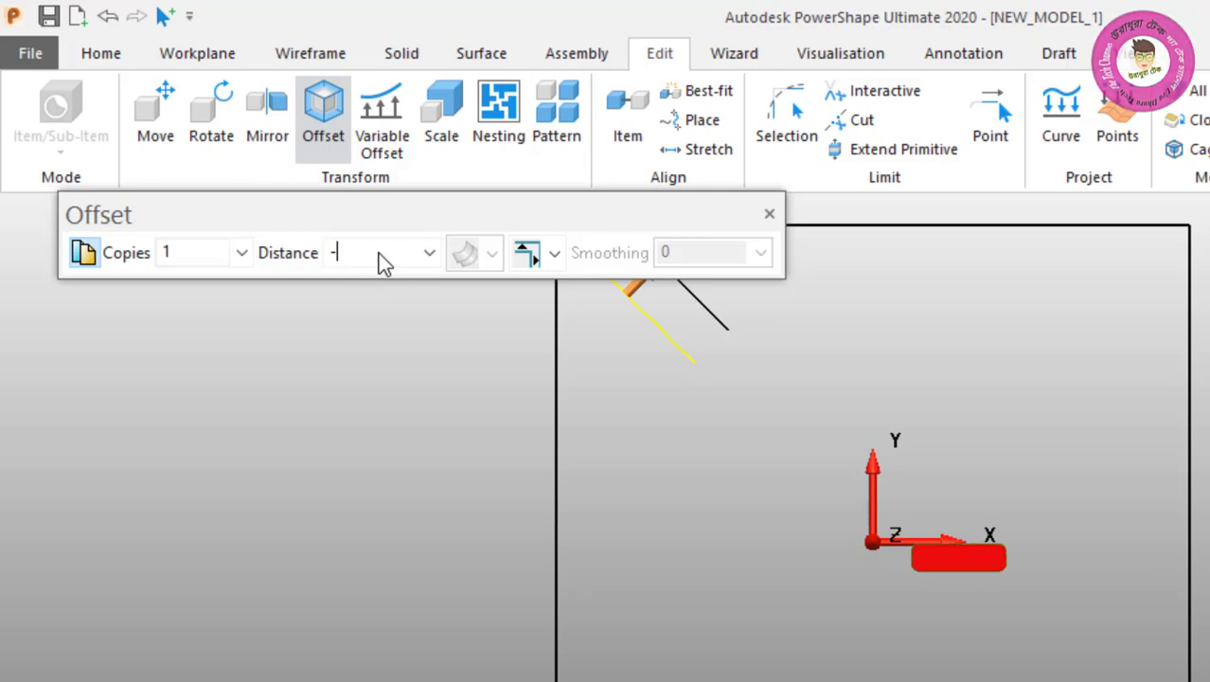
{"action": "type", "text": ".5"}
{"action": "key", "text": "Return"}
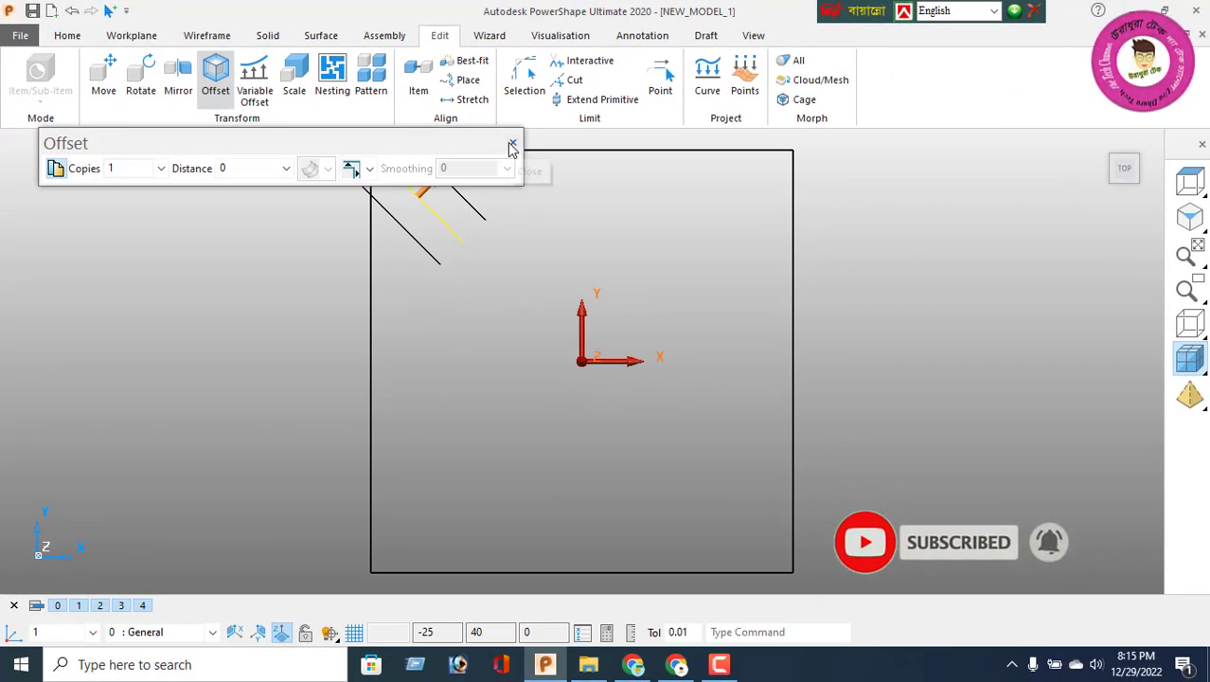
{"action": "left_click", "coordinate": [511, 146]}
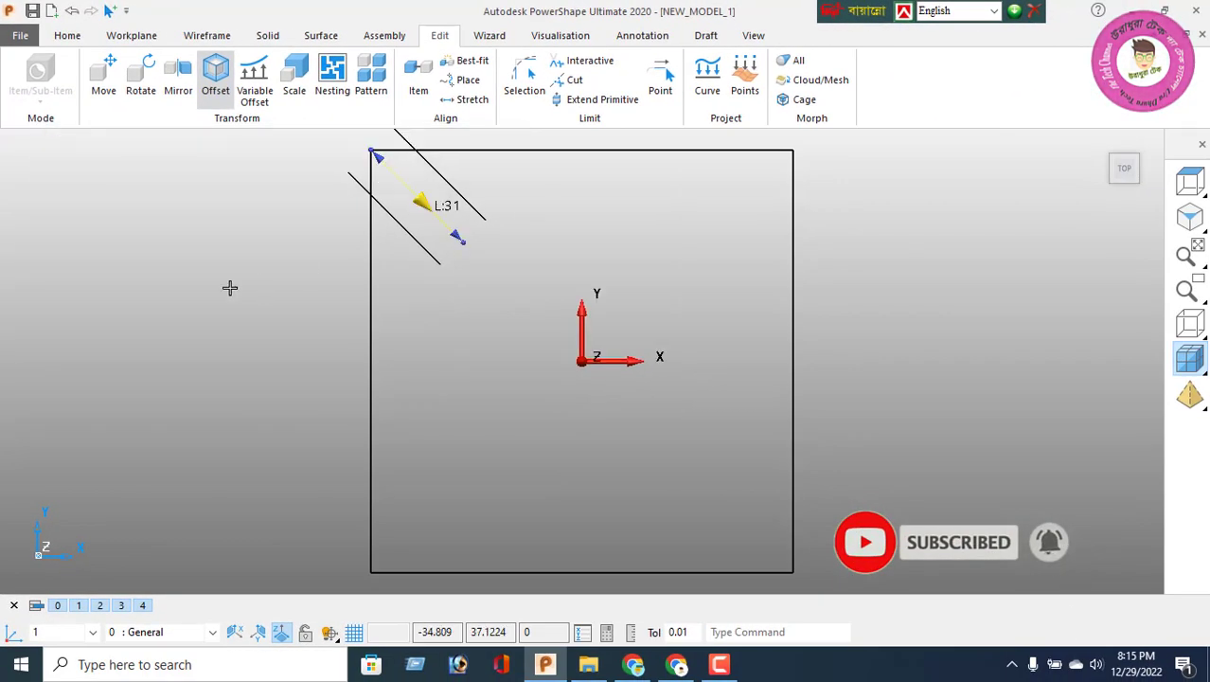
{"action": "right_click", "coordinate": [91, 208]}
{"action": "left_click", "coordinate": [125, 212]}
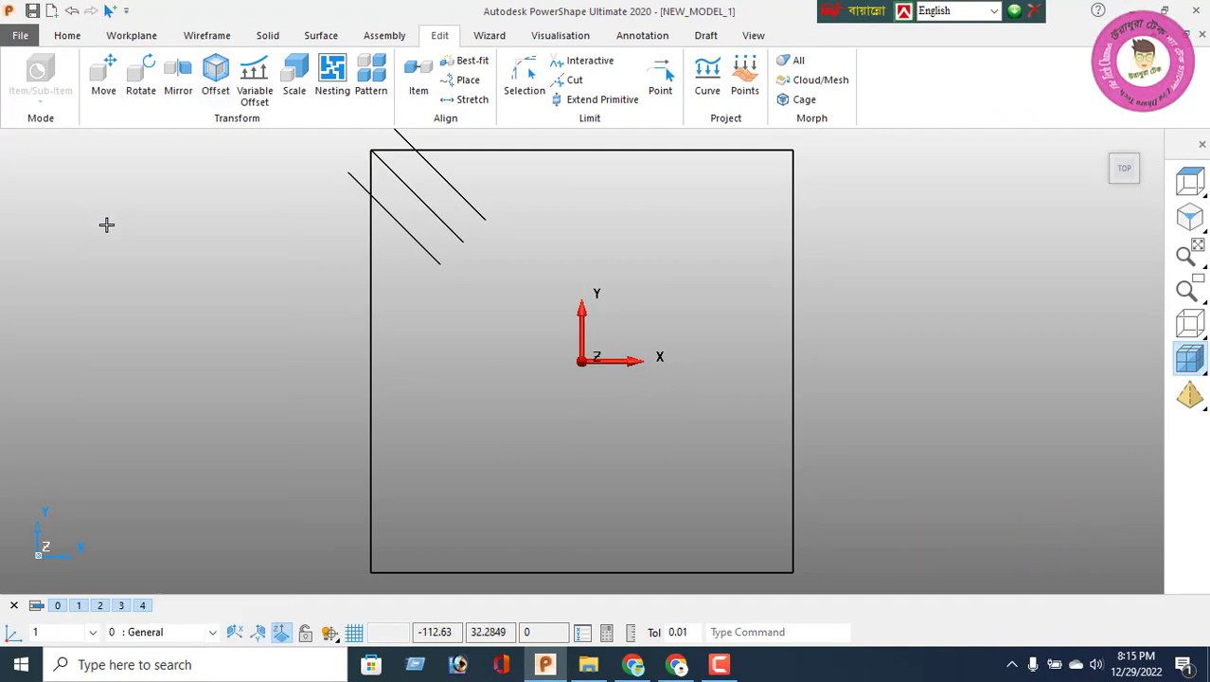
Draw a single line joining the inner ends of the two offset lines
{"action": "left_click", "coordinate": [207, 37]}
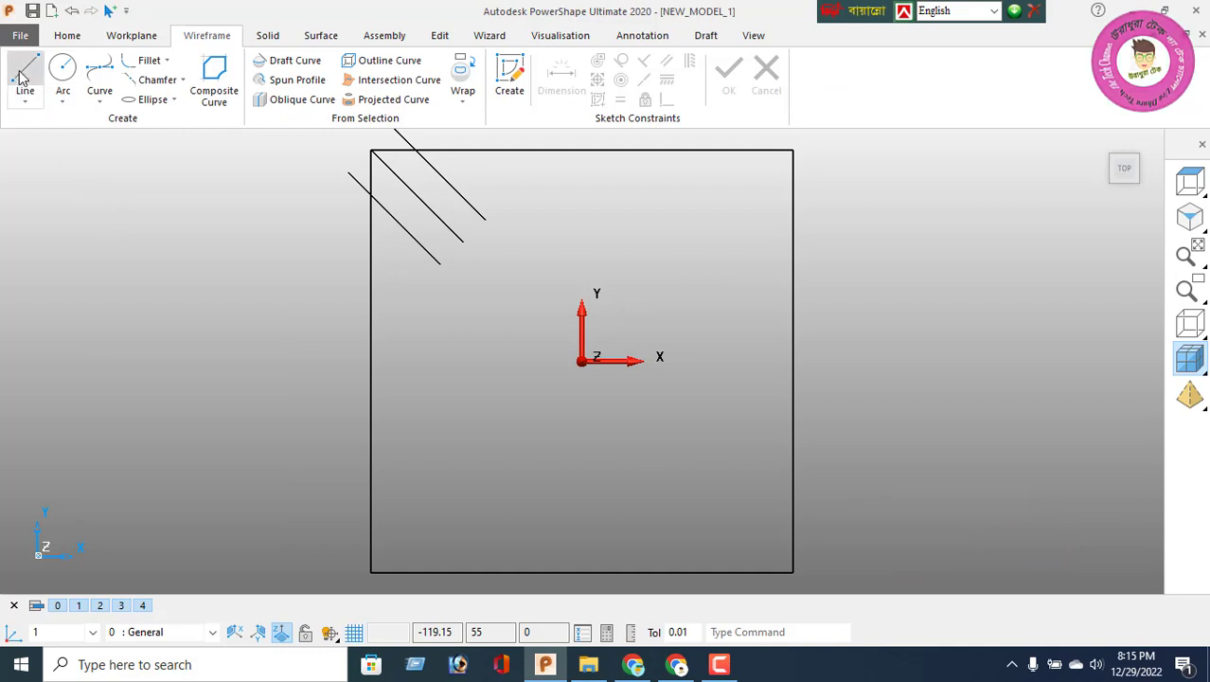
{"action": "left_click", "coordinate": [23, 78]}
{"action": "left_click", "coordinate": [457, 236]}
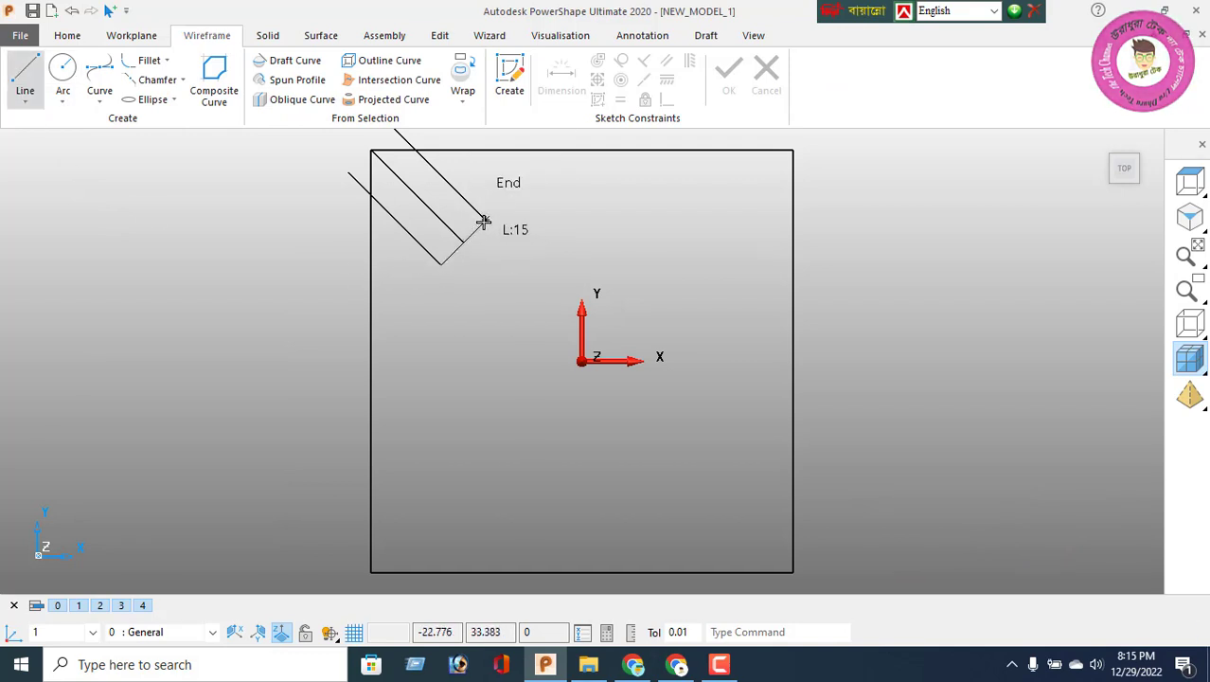
{"action": "left_click", "coordinate": [484, 221]}
{"action": "right_click", "coordinate": [118, 190]}
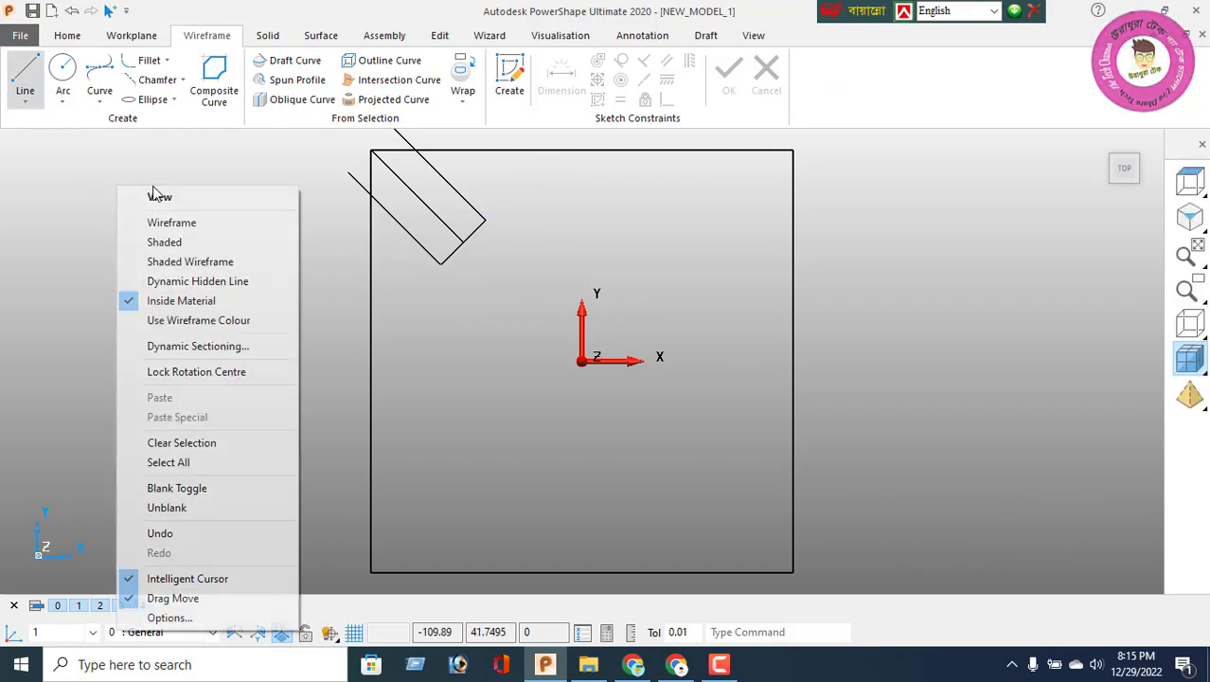
{"action": "key", "text": "Escape"}
Fillet both corners at the slot's inner end with a radius of 7.5
{"action": "left_click", "coordinate": [149, 59]}
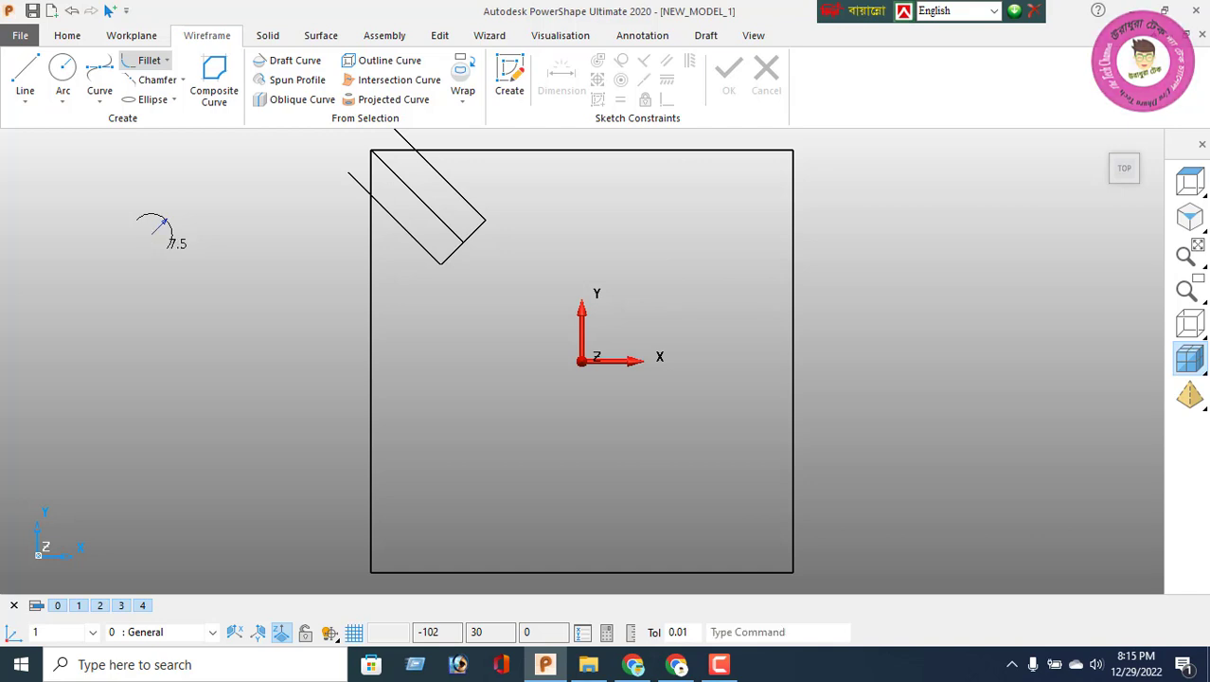
{"action": "scroll", "coordinate": [440, 270], "scroll_direction": "up", "scroll_amount": 1}
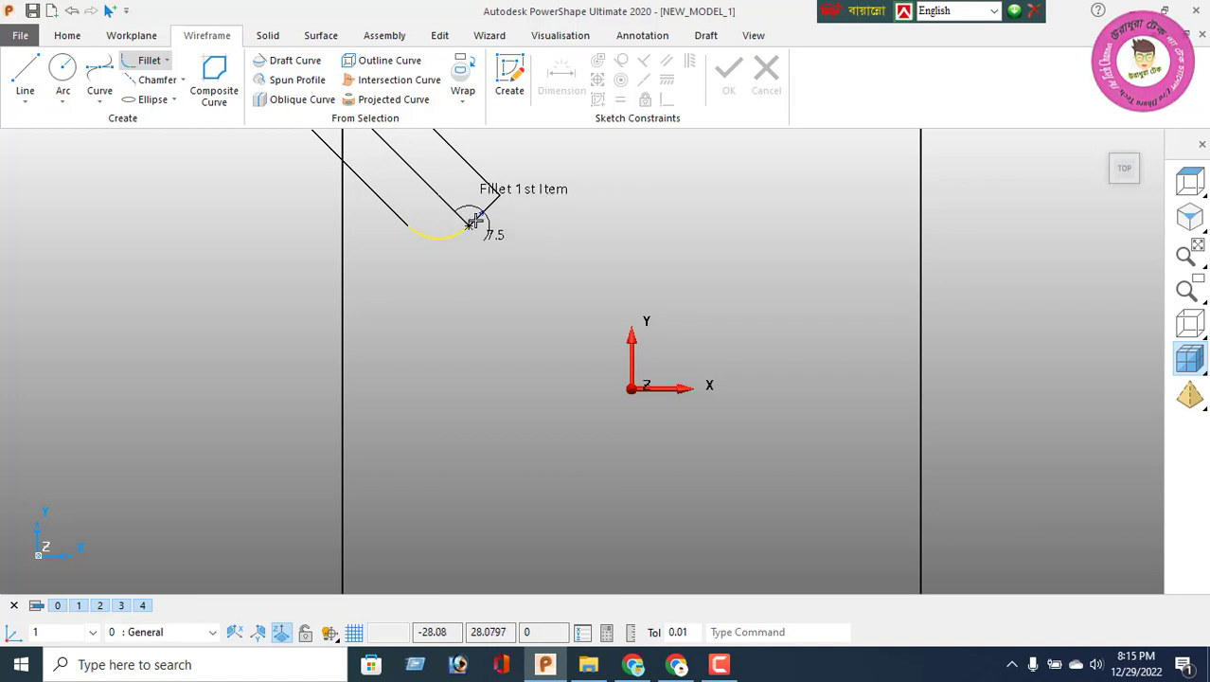
{"action": "left_click", "coordinate": [481, 188]}
{"action": "left_click", "coordinate": [479, 178]}
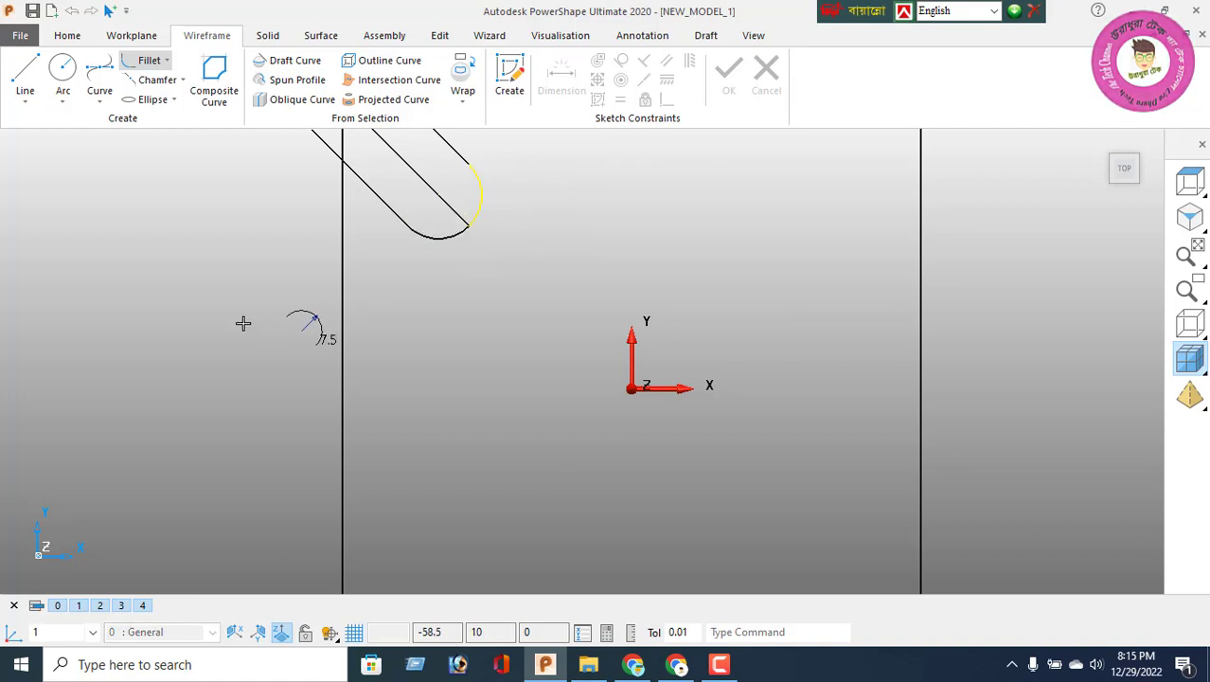
{"action": "right_click", "coordinate": [171, 202]}
{"action": "left_click", "coordinate": [181, 222]}
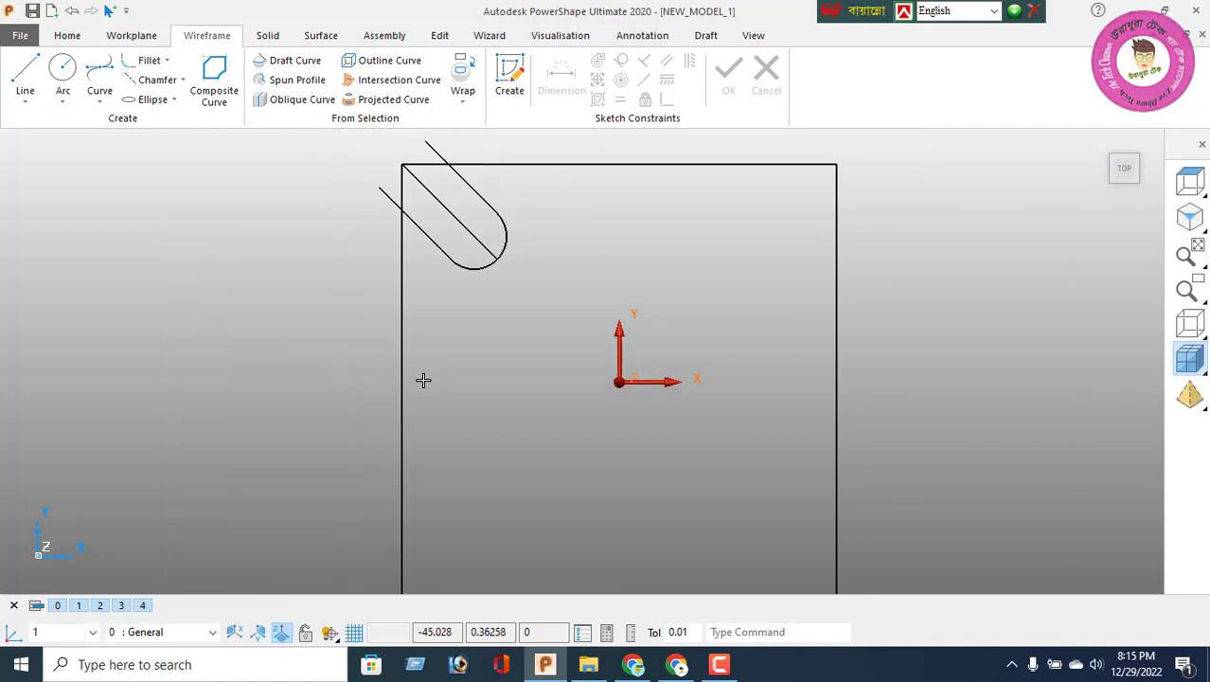
Delete the diagonal centre line between the two offset lines
{"action": "scroll", "coordinate": [423, 380], "scroll_direction": "down", "scroll_amount": 4}
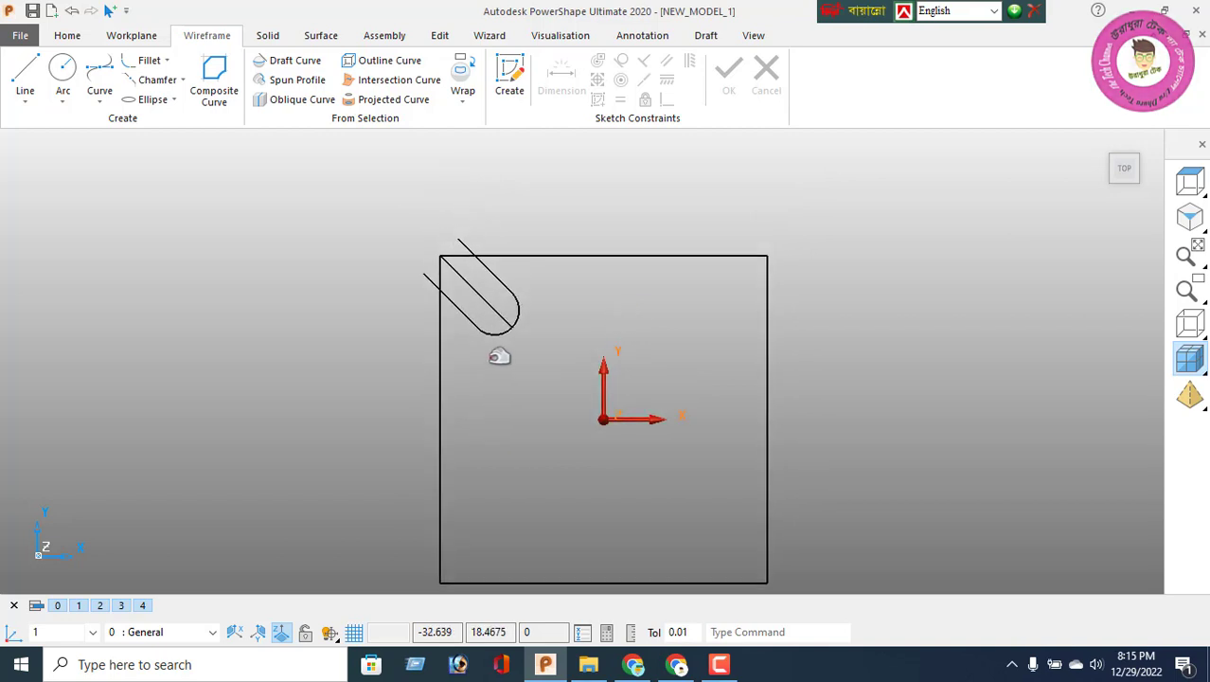
{"action": "left_click", "coordinate": [471, 296]}
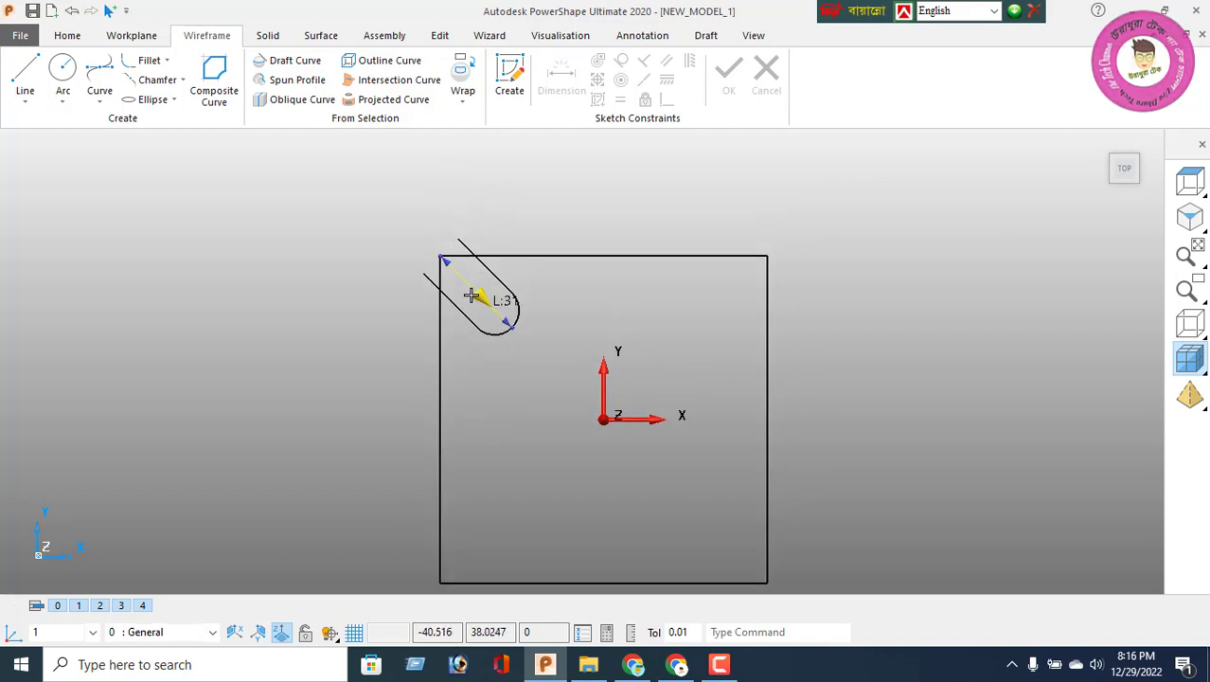
{"action": "key", "text": "Delete"}
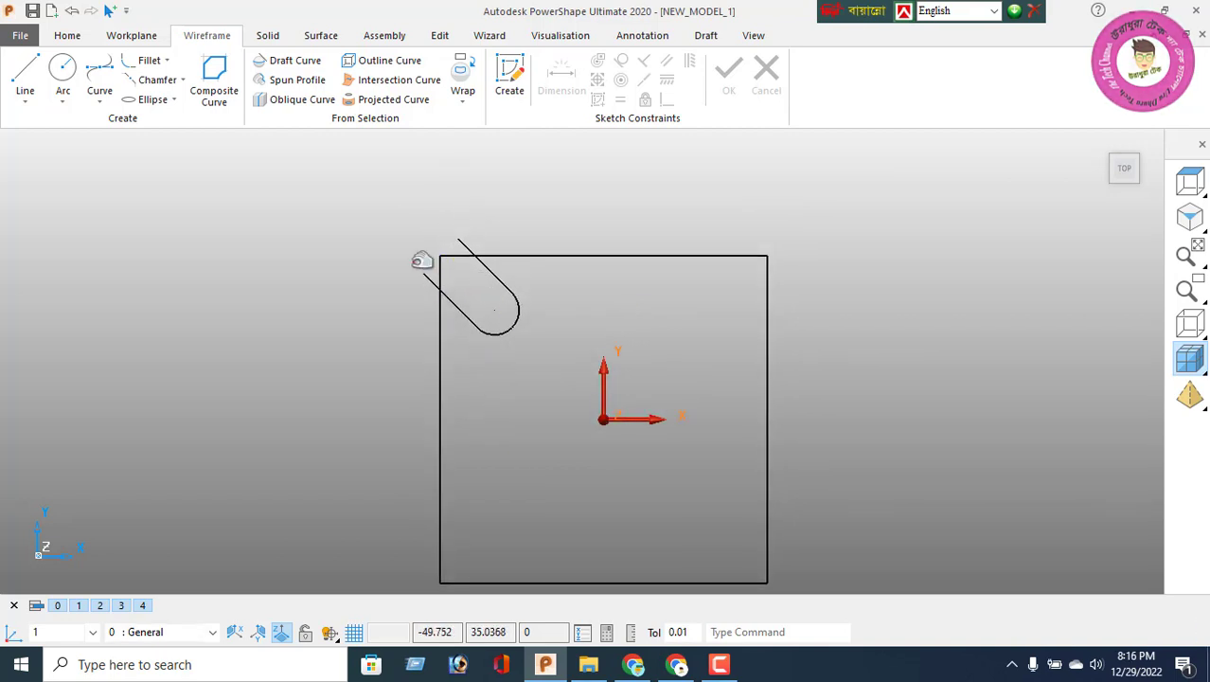
Create a closed composite curve around the corner slot, following its rounded end, both offset lines and the square's upper-left corner
{"action": "left_click", "coordinate": [439, 38]}
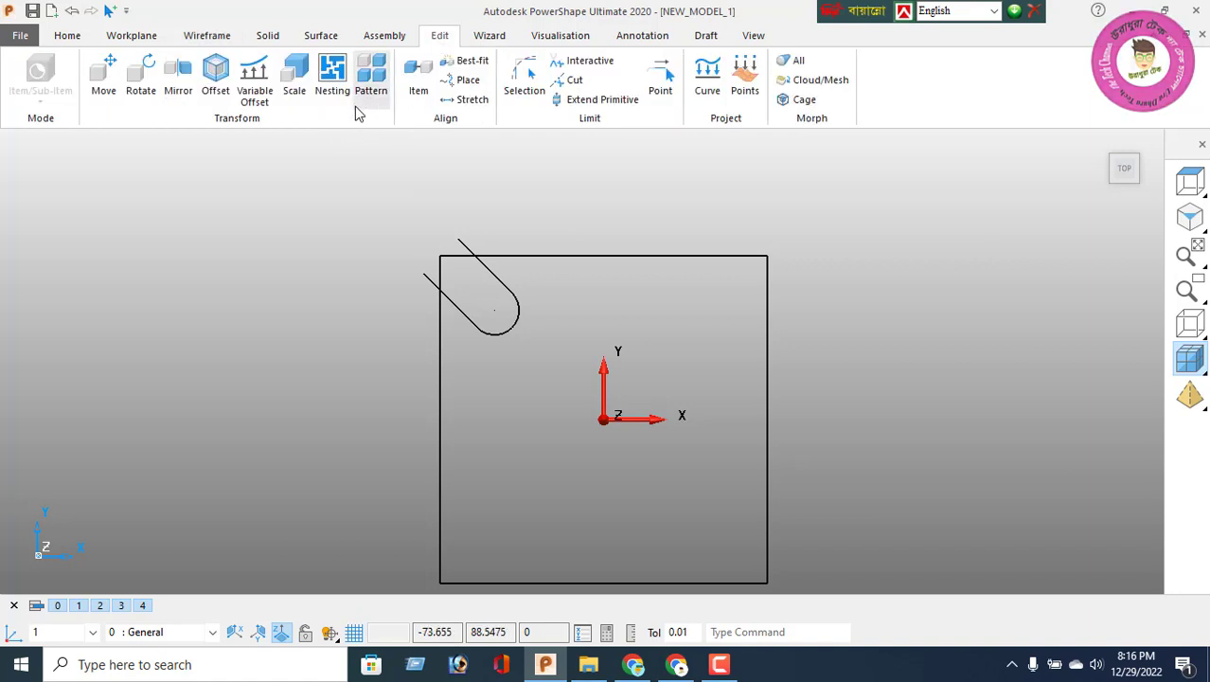
{"action": "left_click", "coordinate": [203, 36]}
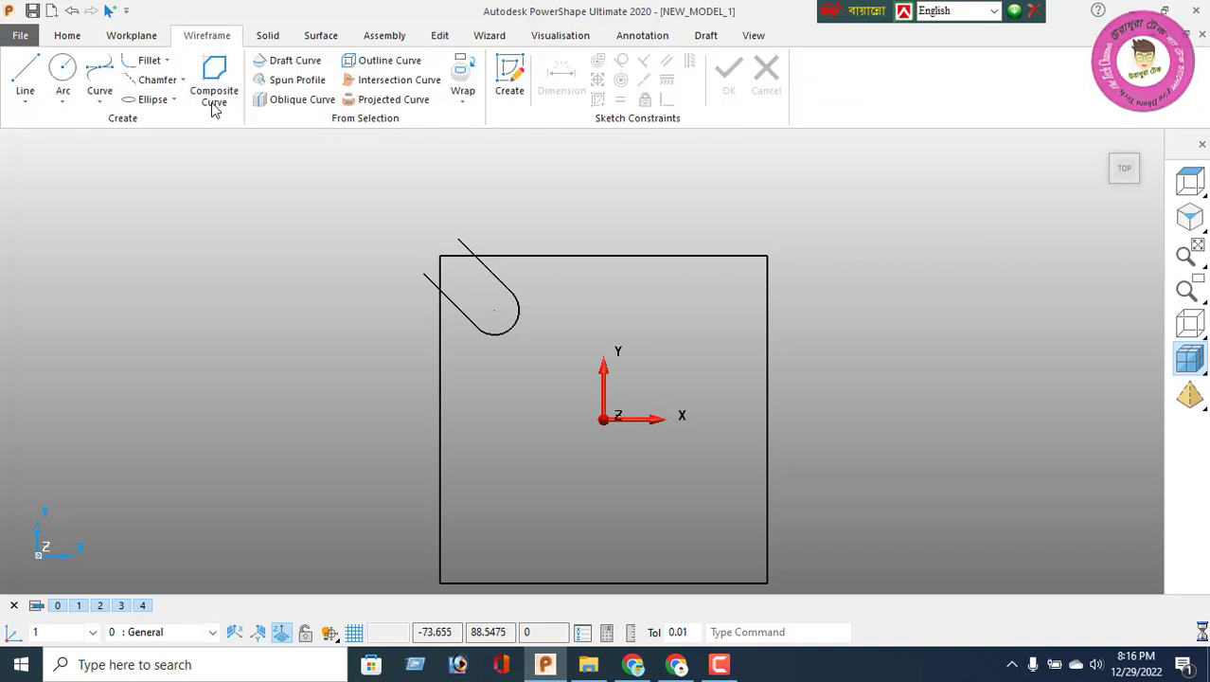
{"action": "left_click", "coordinate": [214, 94]}
{"action": "left_click", "coordinate": [483, 321]}
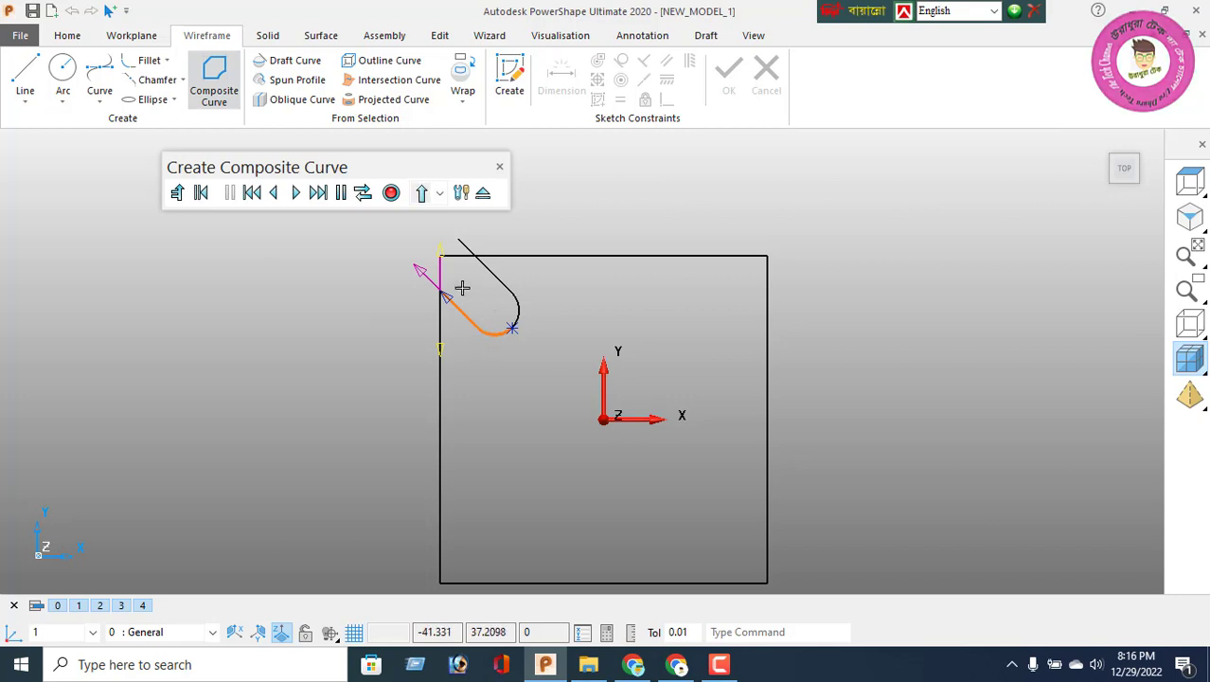
{"action": "left_click", "coordinate": [441, 261]}
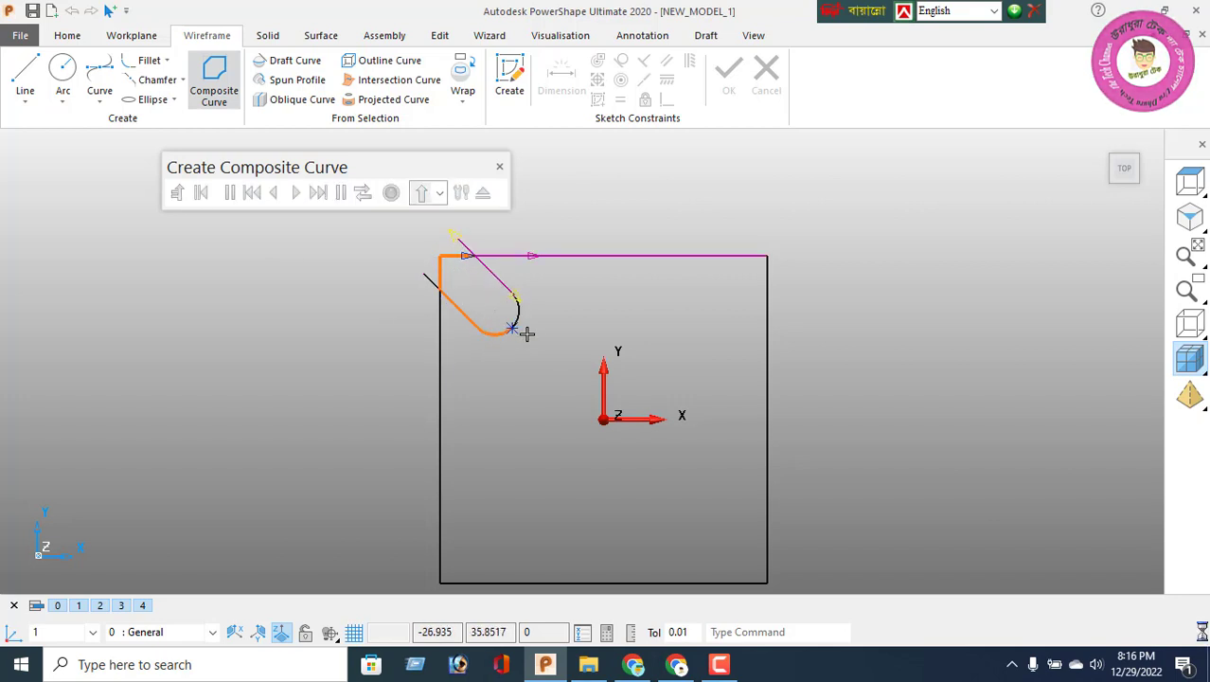
{"action": "left_click", "coordinate": [510, 300]}
{"action": "left_click", "coordinate": [392, 193]}
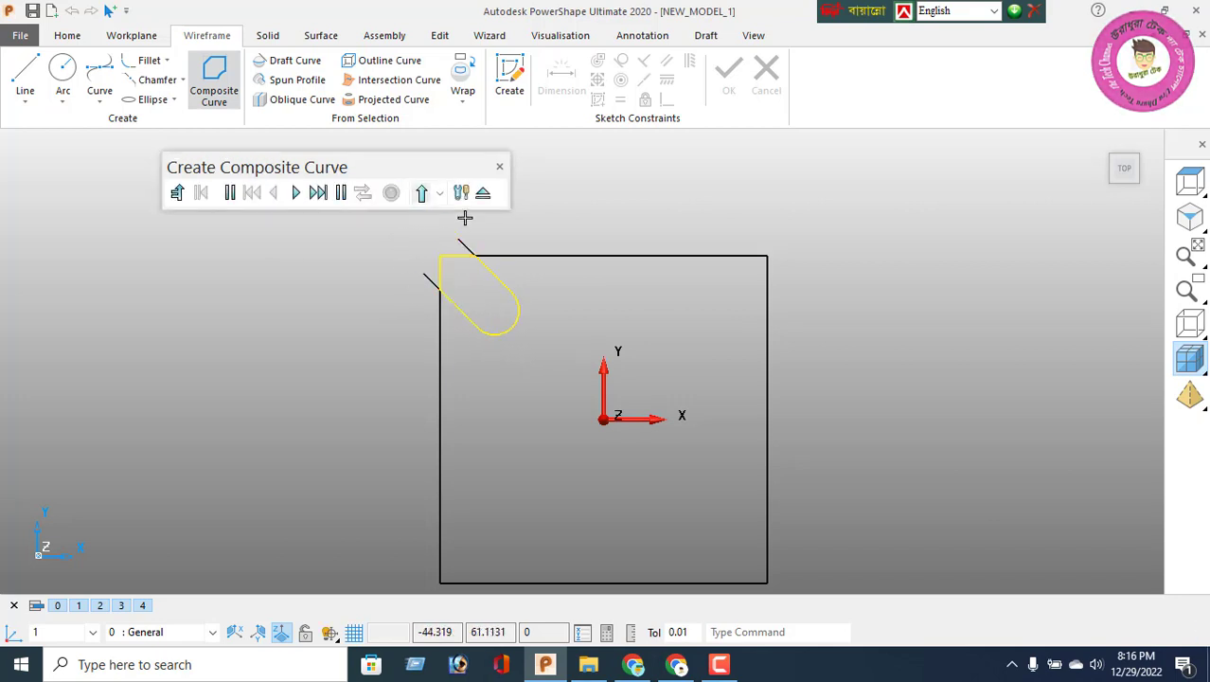
Create a closed composite curve along the four sides of the square, bypassing the corner slot
{"action": "left_click", "coordinate": [584, 253]}
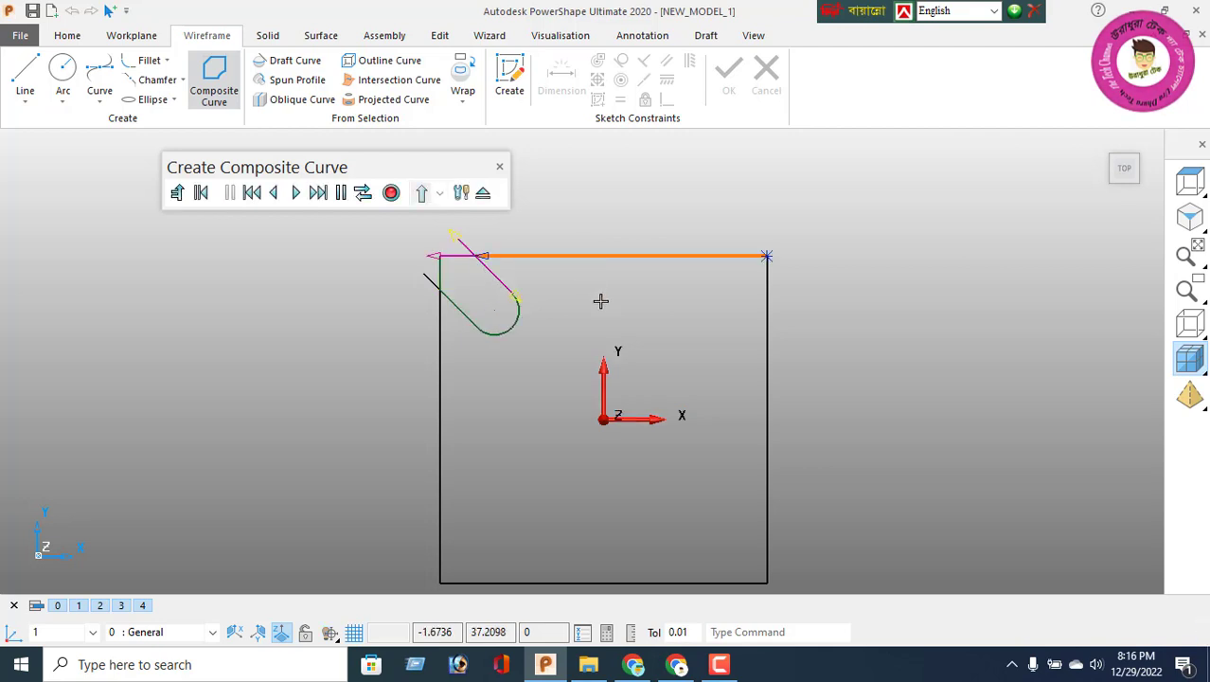
{"action": "left_click", "coordinate": [445, 257]}
{"action": "left_click", "coordinate": [440, 316]}
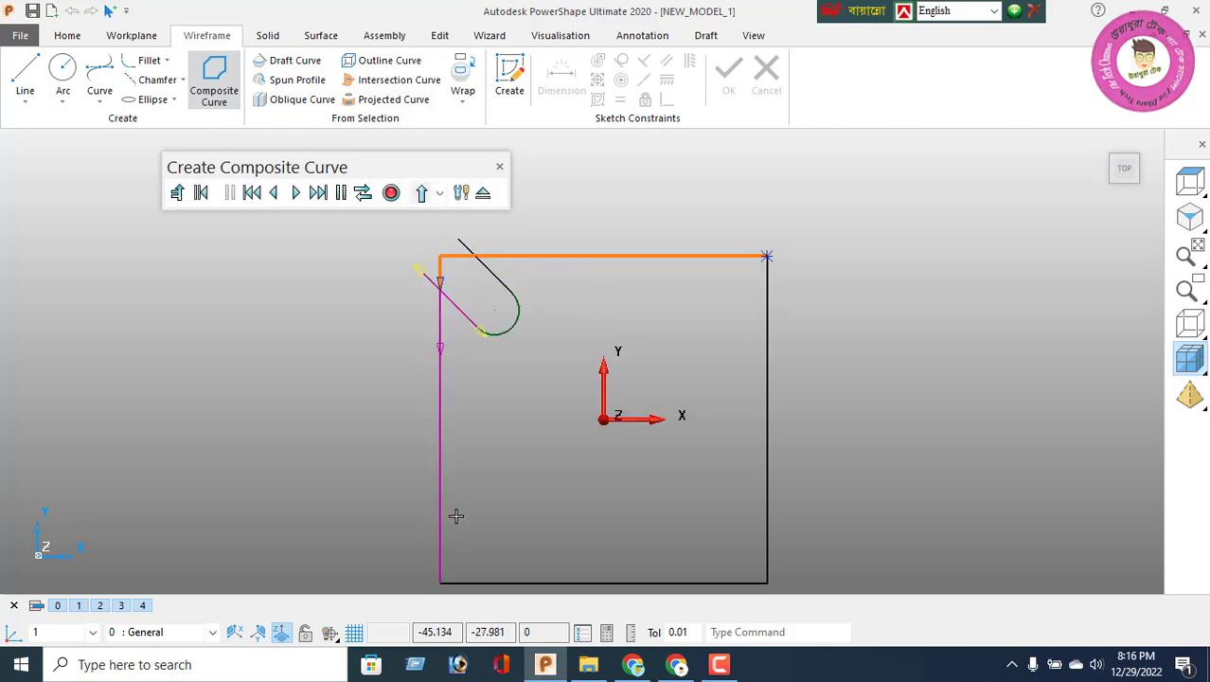
{"action": "left_click", "coordinate": [441, 352]}
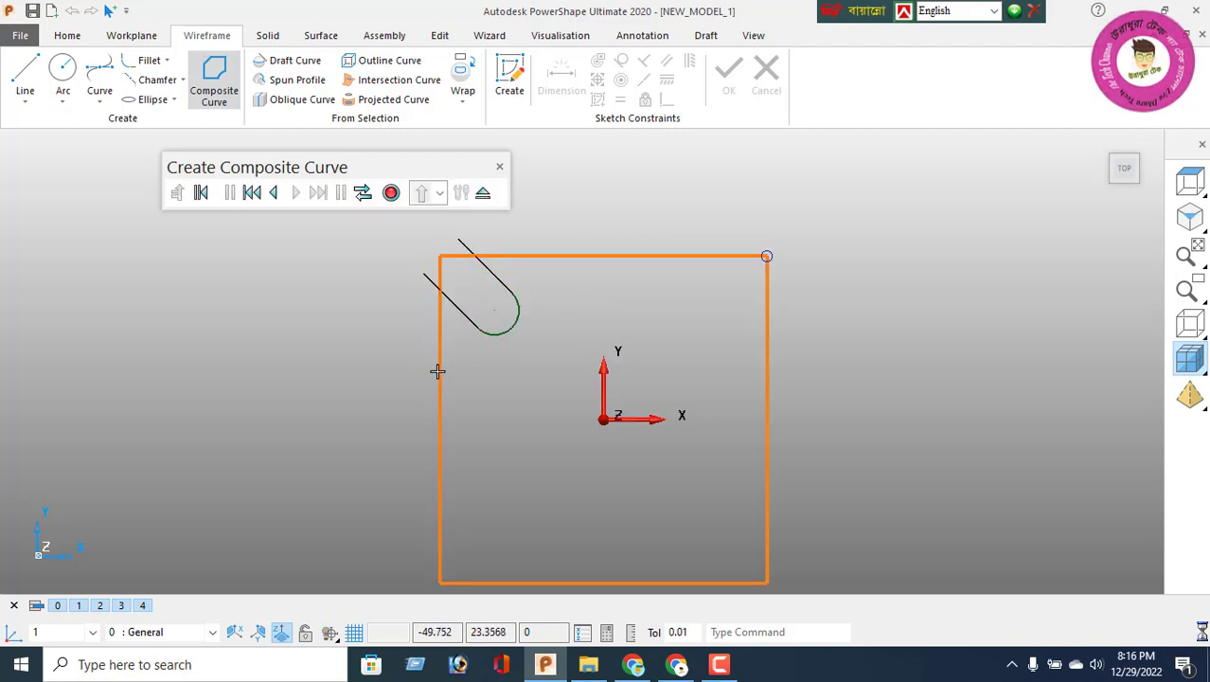
{"action": "left_click", "coordinate": [391, 194]}
{"action": "left_click", "coordinate": [500, 168]}
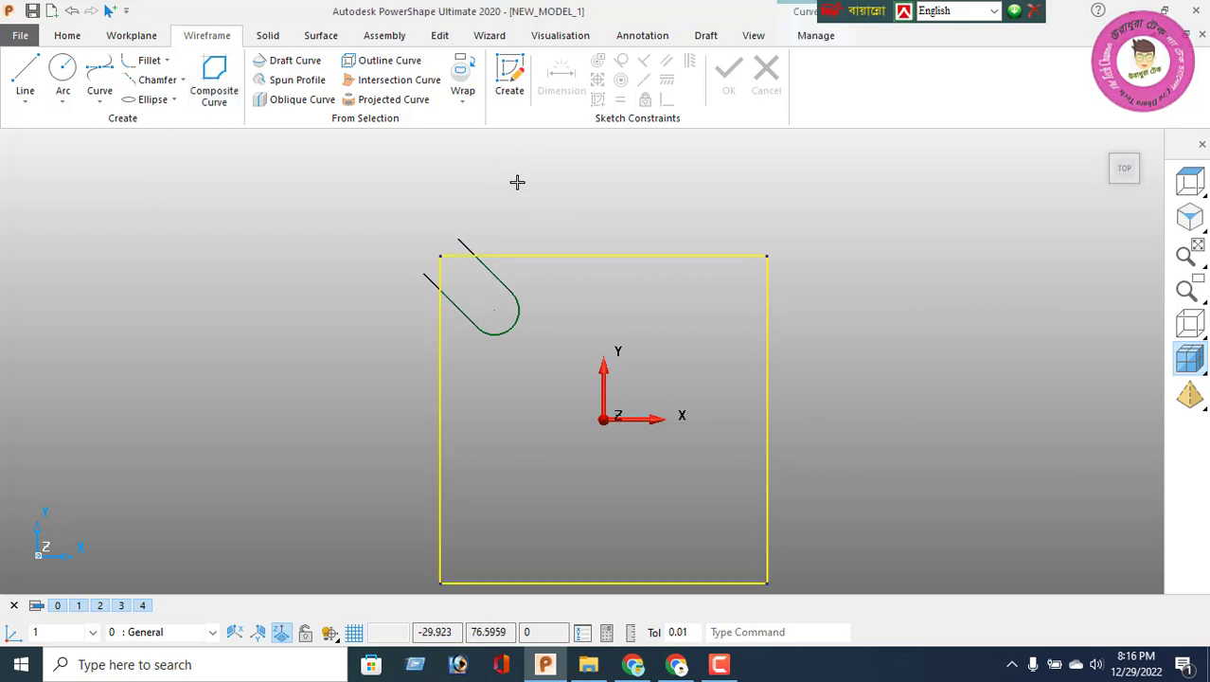
Extrude the square composite curve to a length of -20 as a solid and display the model in shaded mode
{"action": "left_click", "coordinate": [1191, 224]}
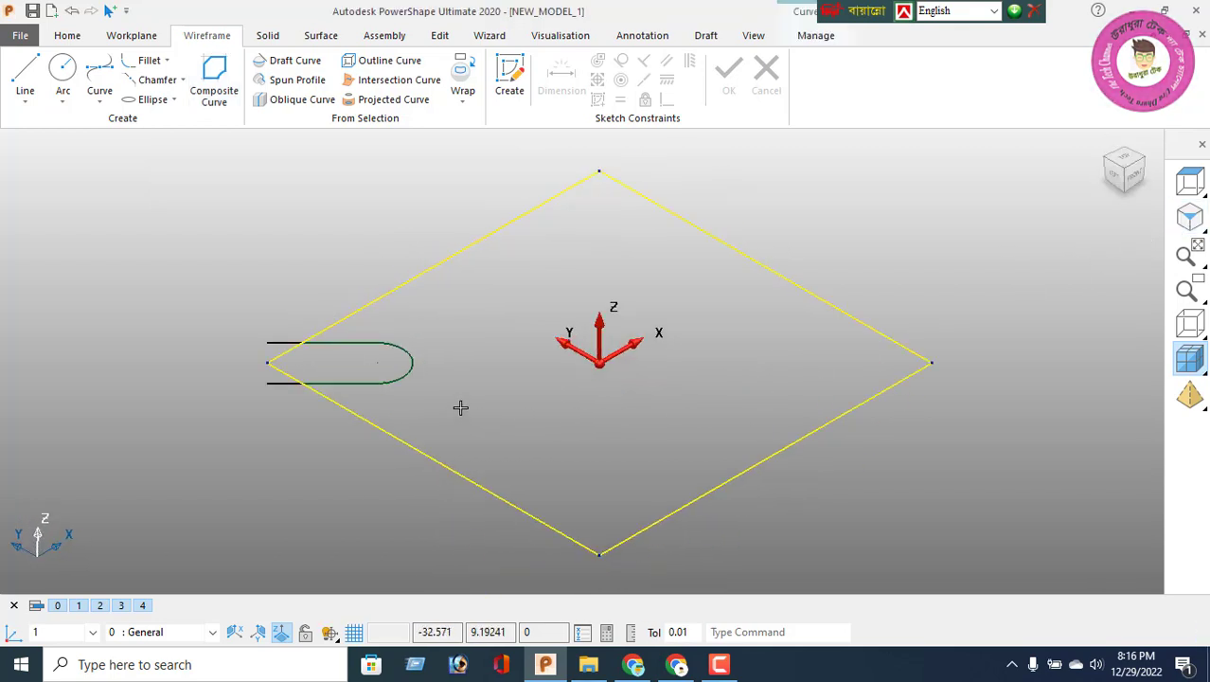
{"action": "left_click", "coordinate": [268, 36]}
{"action": "left_click", "coordinate": [79, 75]}
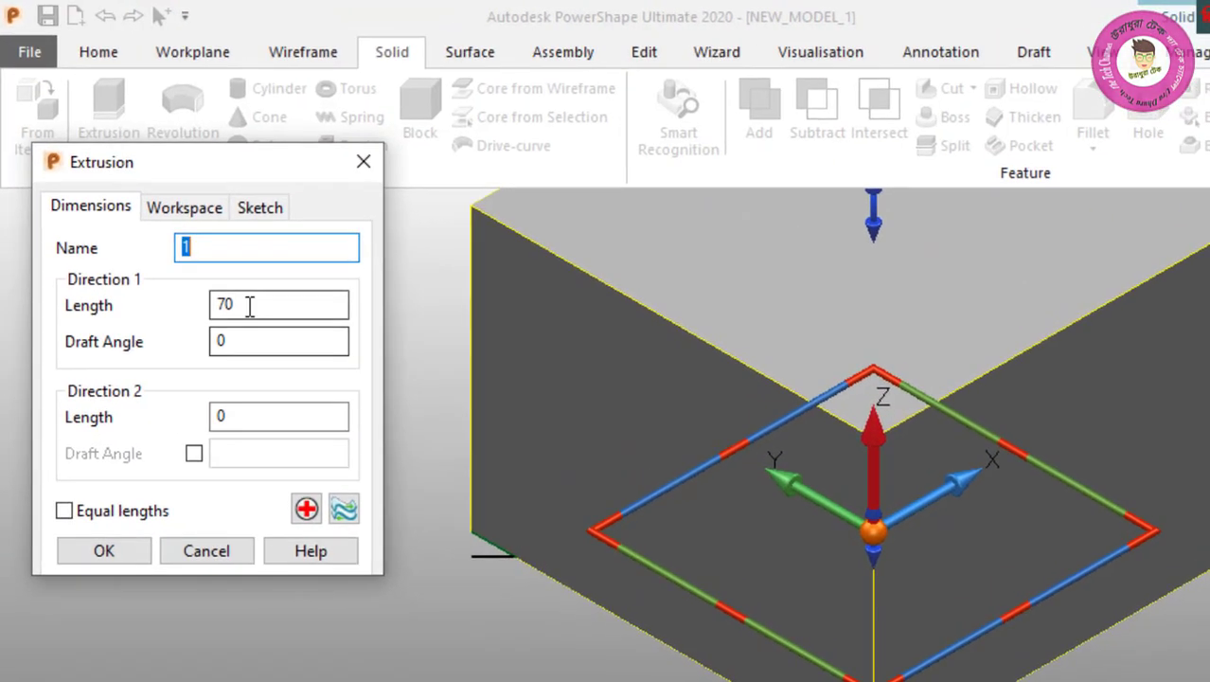
{"action": "key", "text": "Tab"}
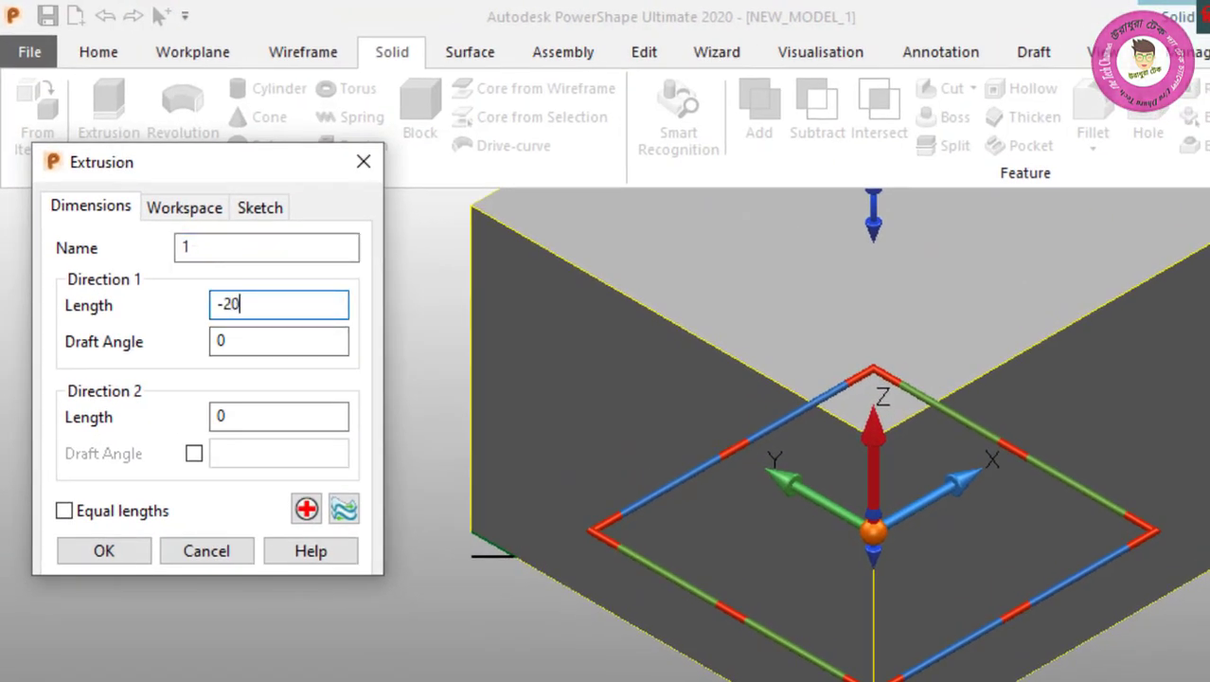
{"action": "key", "text": "Return"}
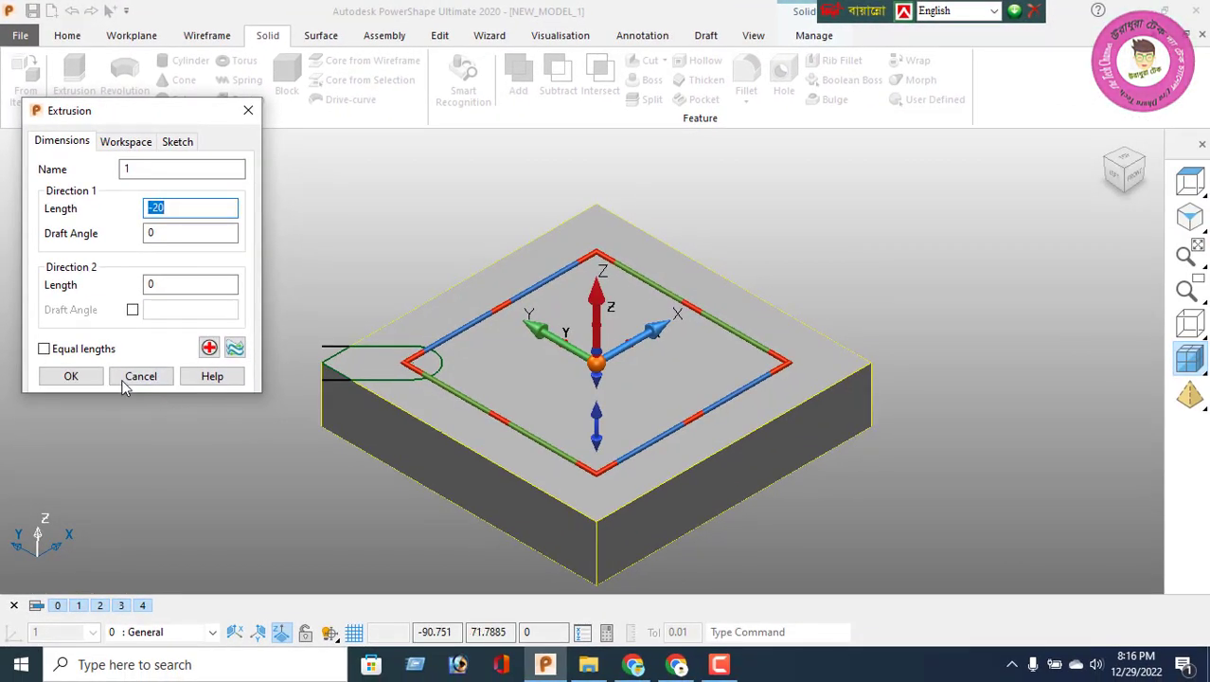
{"action": "left_click", "coordinate": [73, 377]}
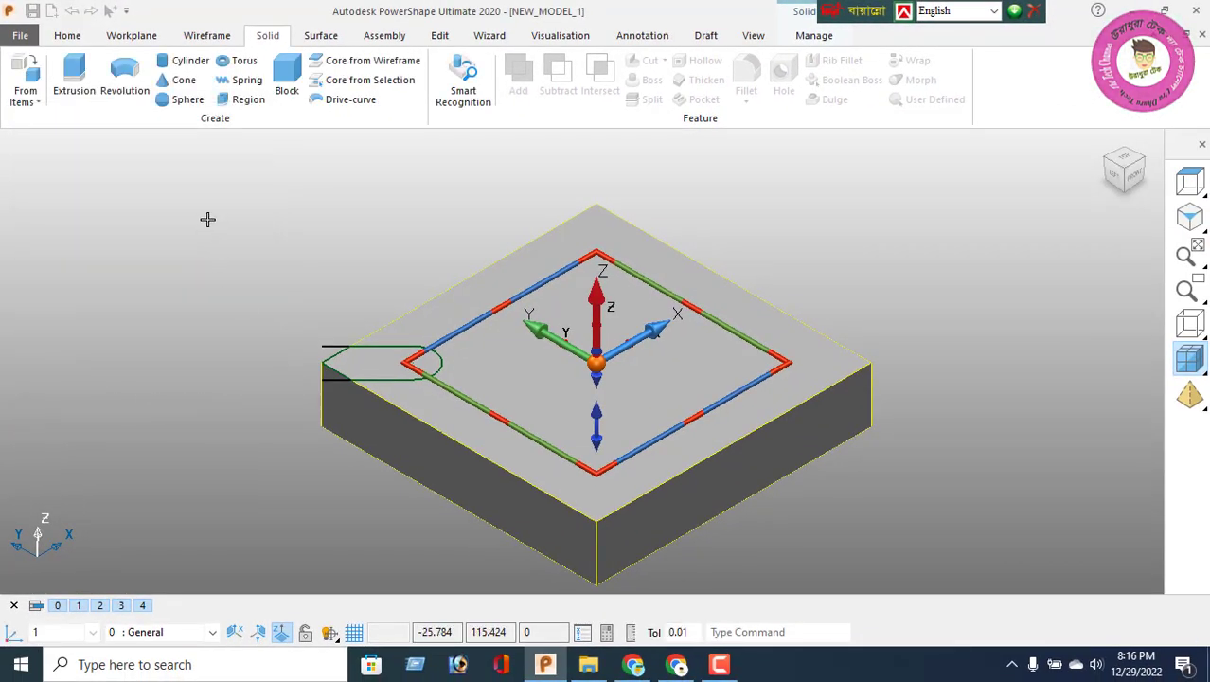
{"action": "right_click", "coordinate": [208, 218]}
{"action": "left_click", "coordinate": [260, 257]}
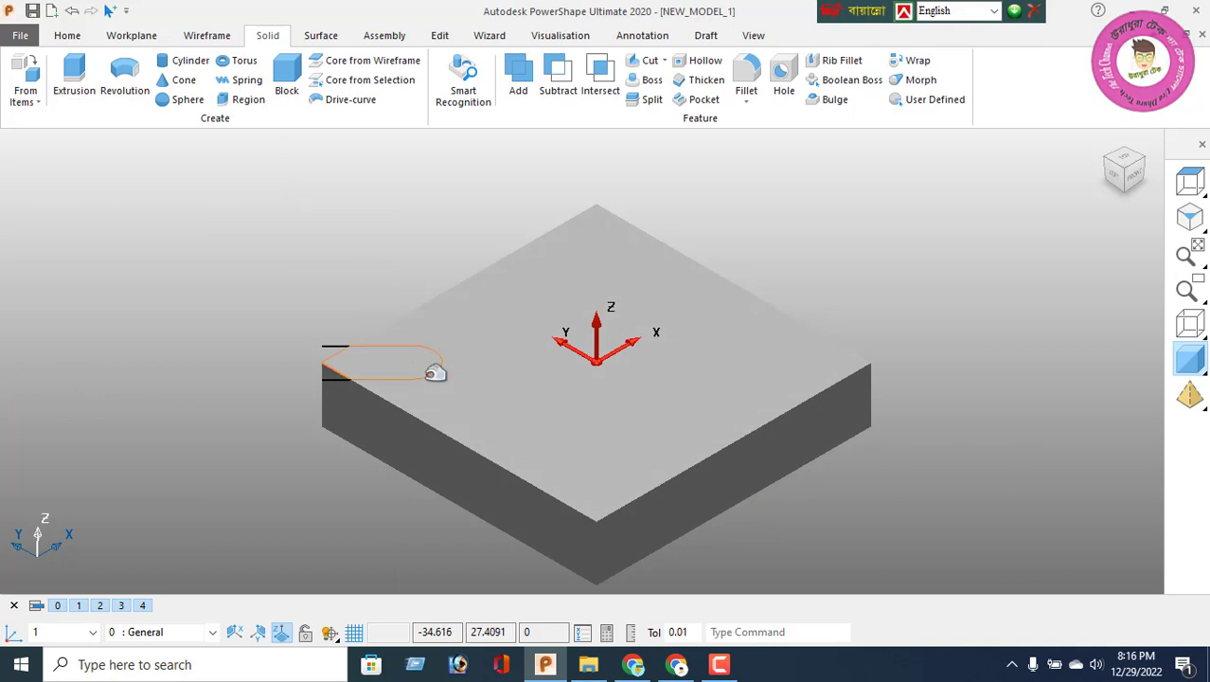
Create a circular pattern of the corner slot composite curve with 4 elements around the plate's centre
{"action": "left_click", "coordinate": [435, 372]}
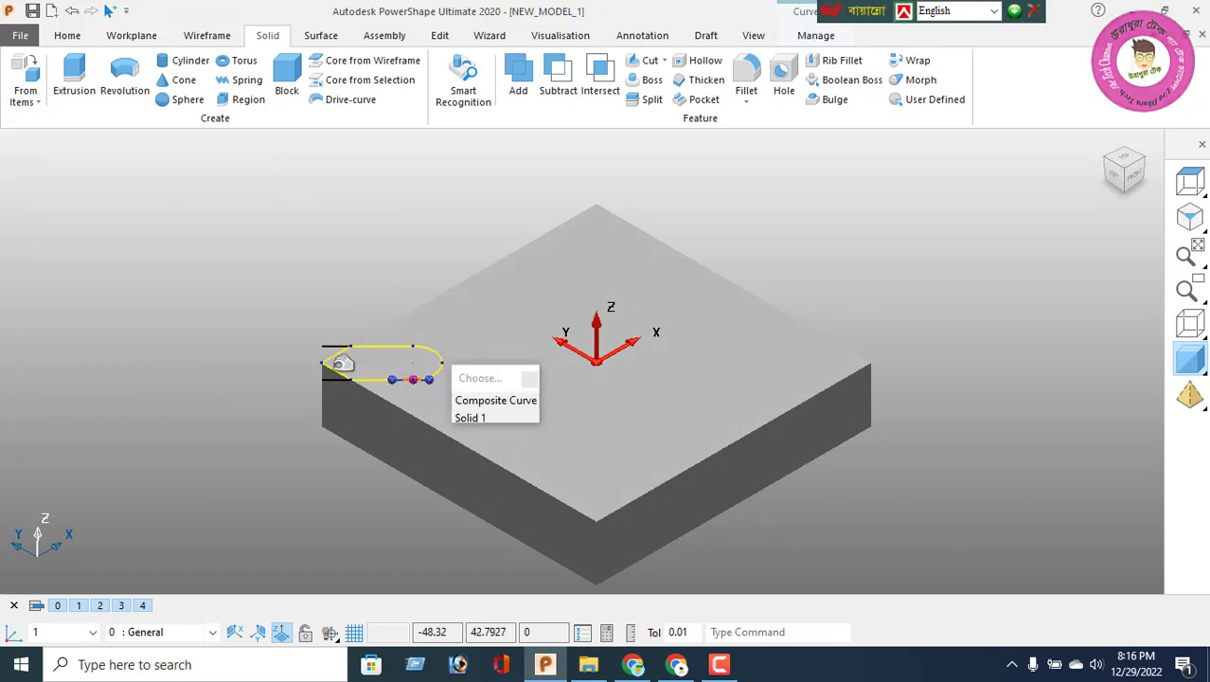
{"action": "left_click", "coordinate": [439, 35]}
{"action": "left_click", "coordinate": [372, 85]}
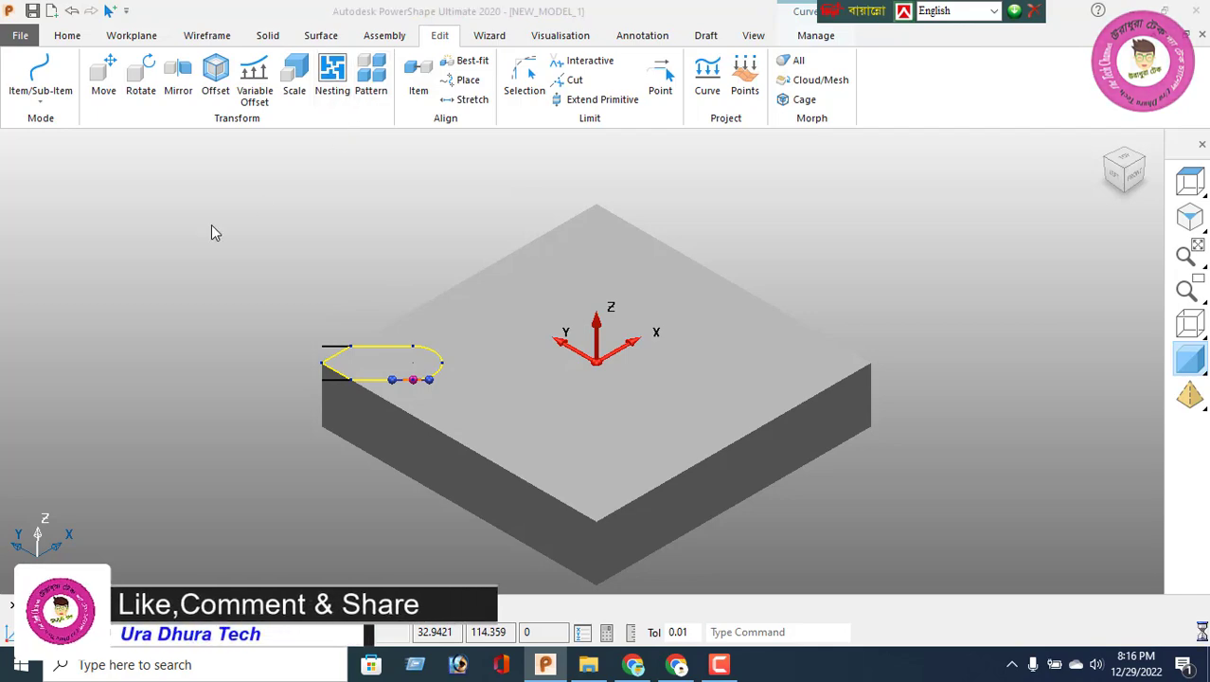
{"action": "left_click", "coordinate": [227, 193]}
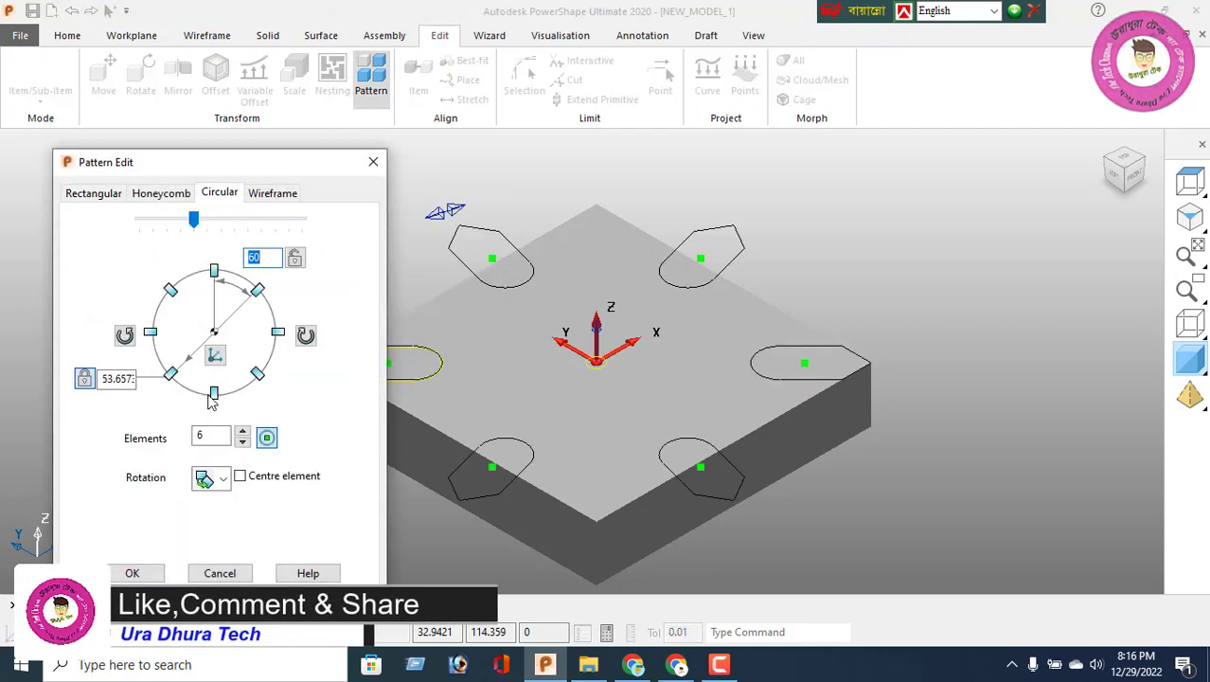
{"action": "double_click", "coordinate": [204, 435]}
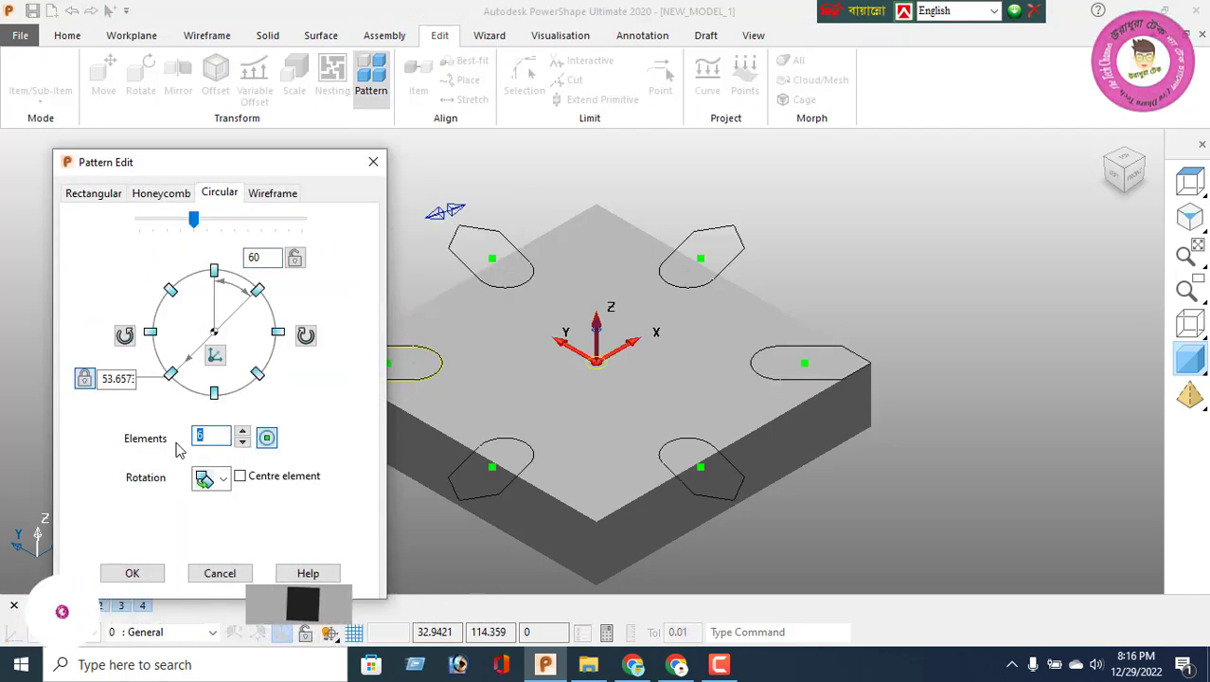
{"action": "type", "text": "4"}
{"action": "key", "text": "Return"}
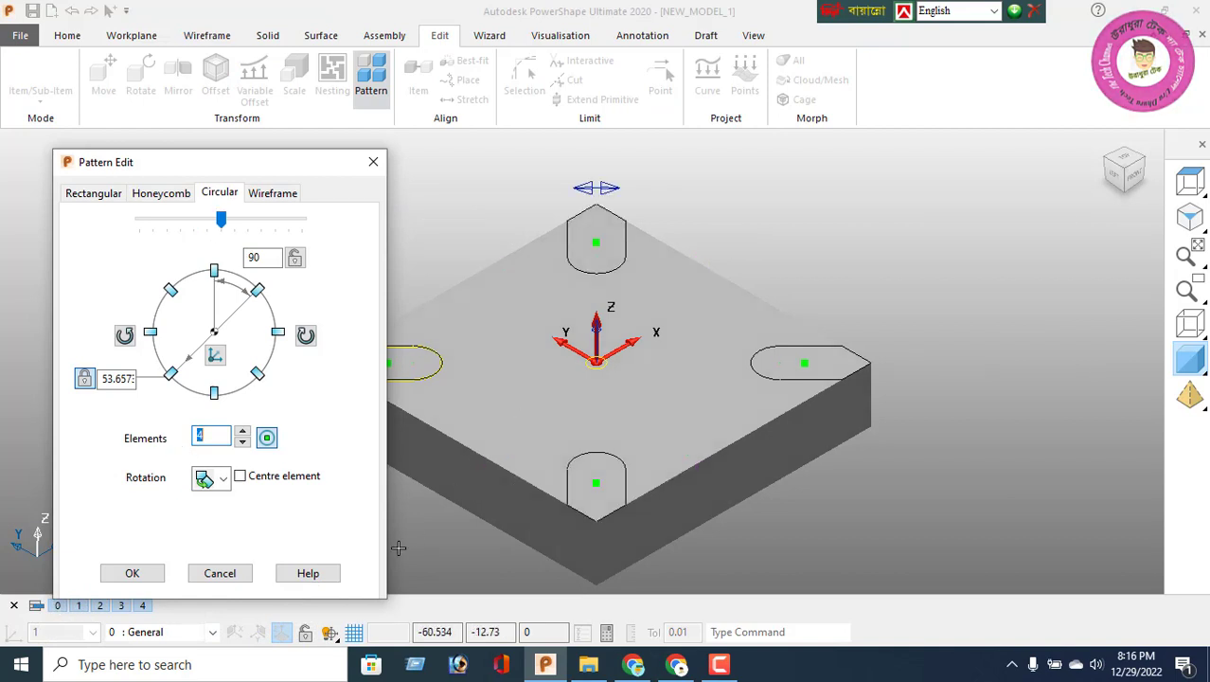
{"action": "left_click", "coordinate": [133, 574]}
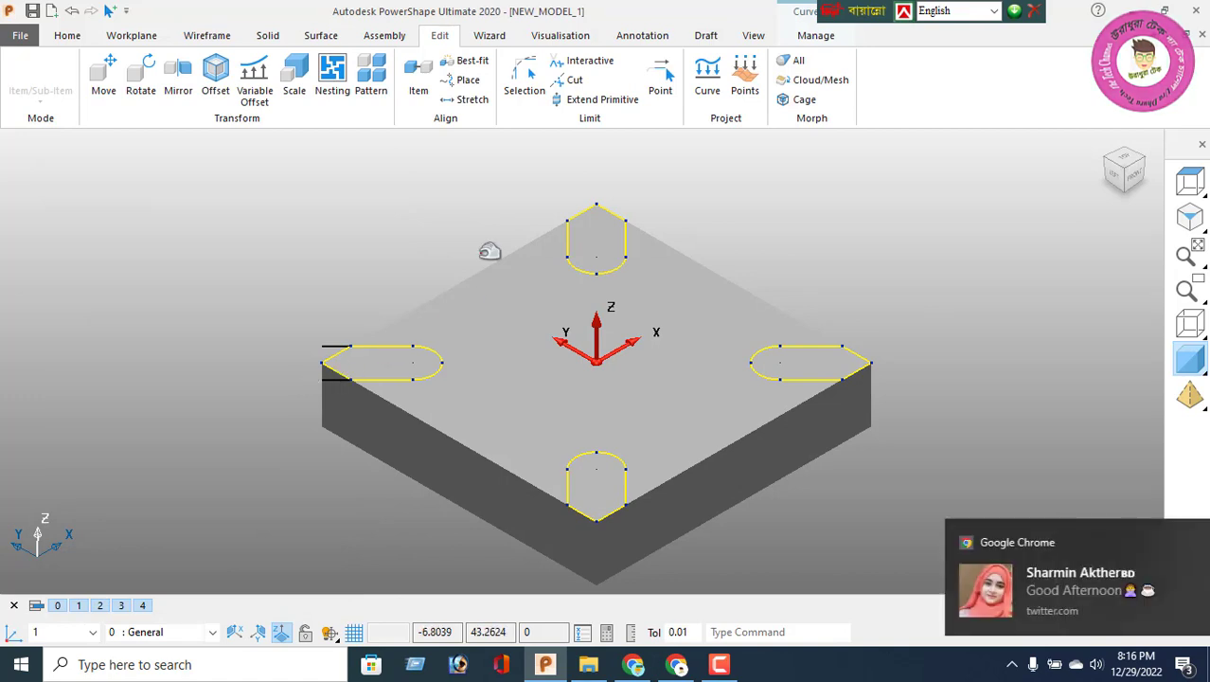
Cut the four patterned slot curves out of the solid plate with a Through solid cut
{"action": "left_click", "coordinate": [267, 35]}
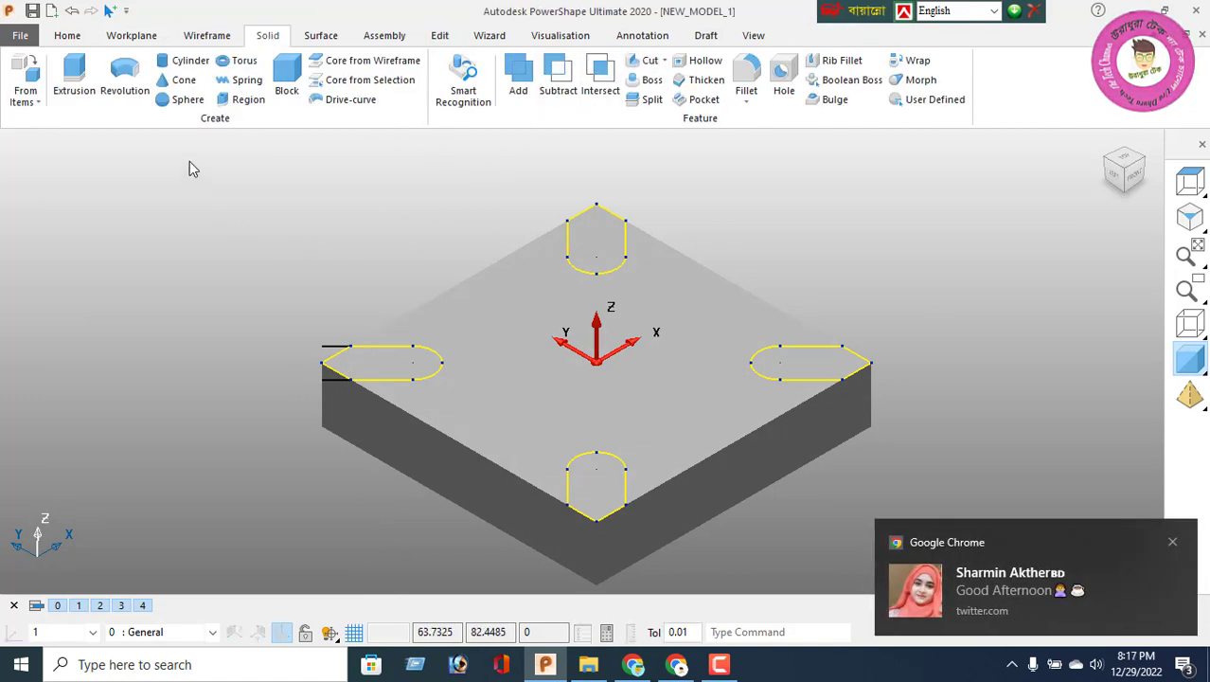
{"action": "left_click", "coordinate": [169, 49]}
{"action": "left_click", "coordinate": [114, 82]}
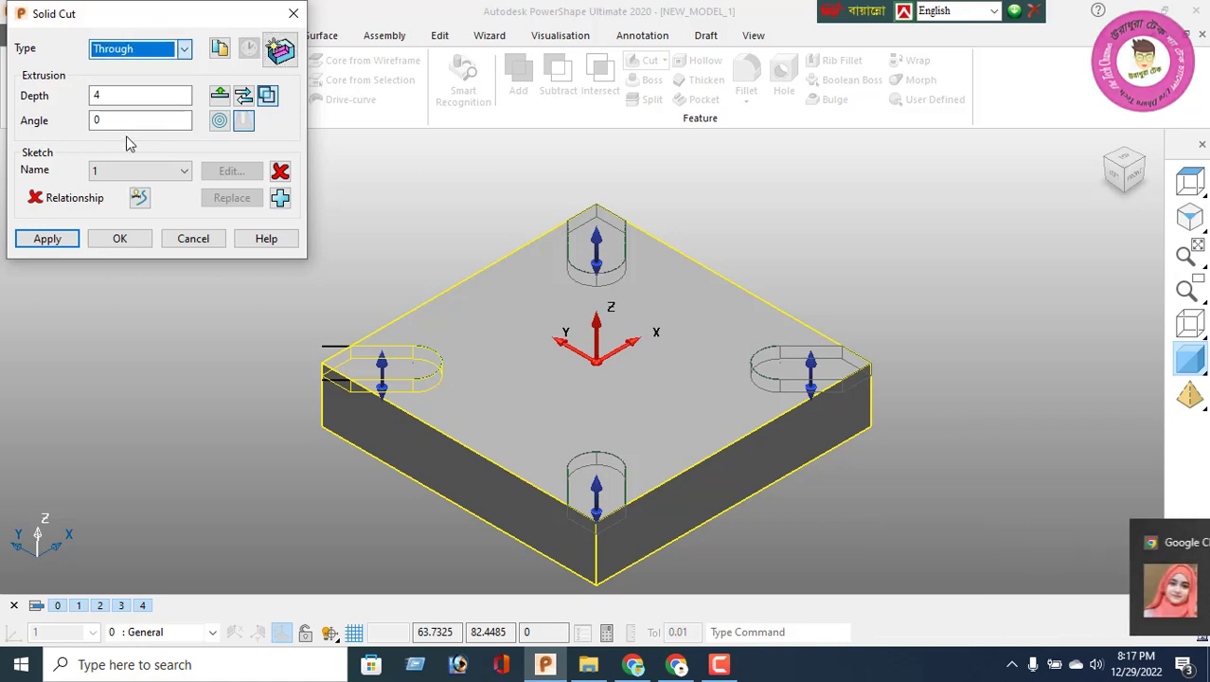
{"action": "left_click", "coordinate": [45, 238]}
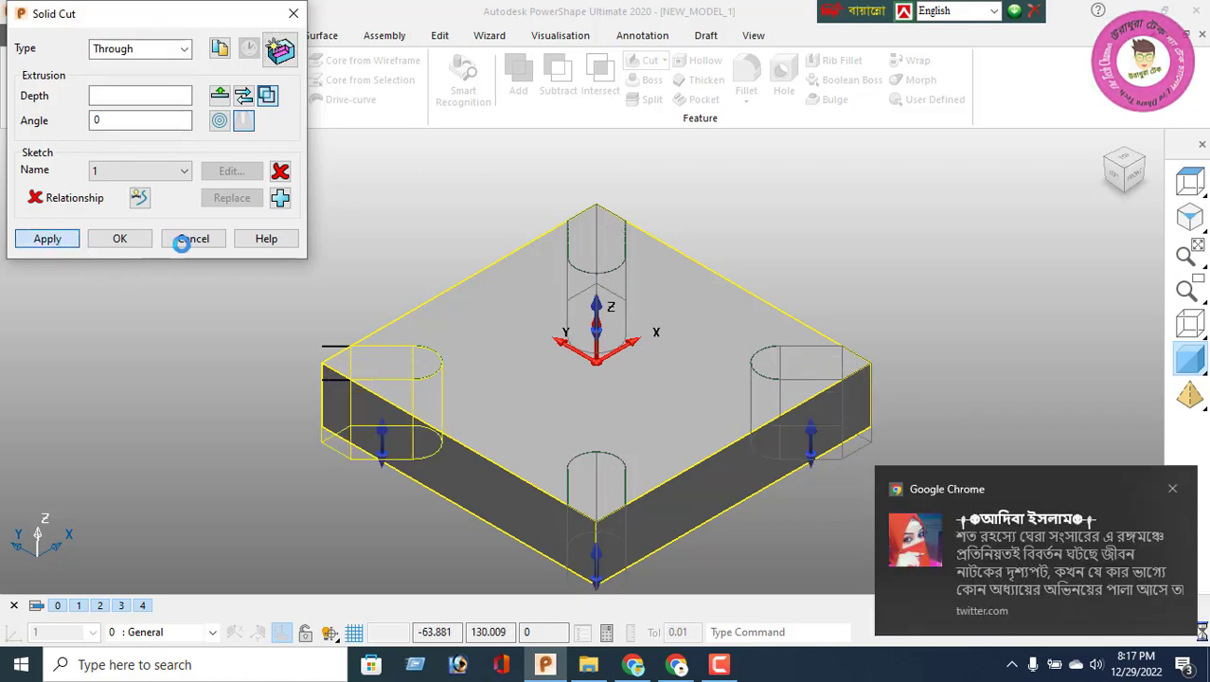
{"action": "left_click", "coordinate": [193, 240]}
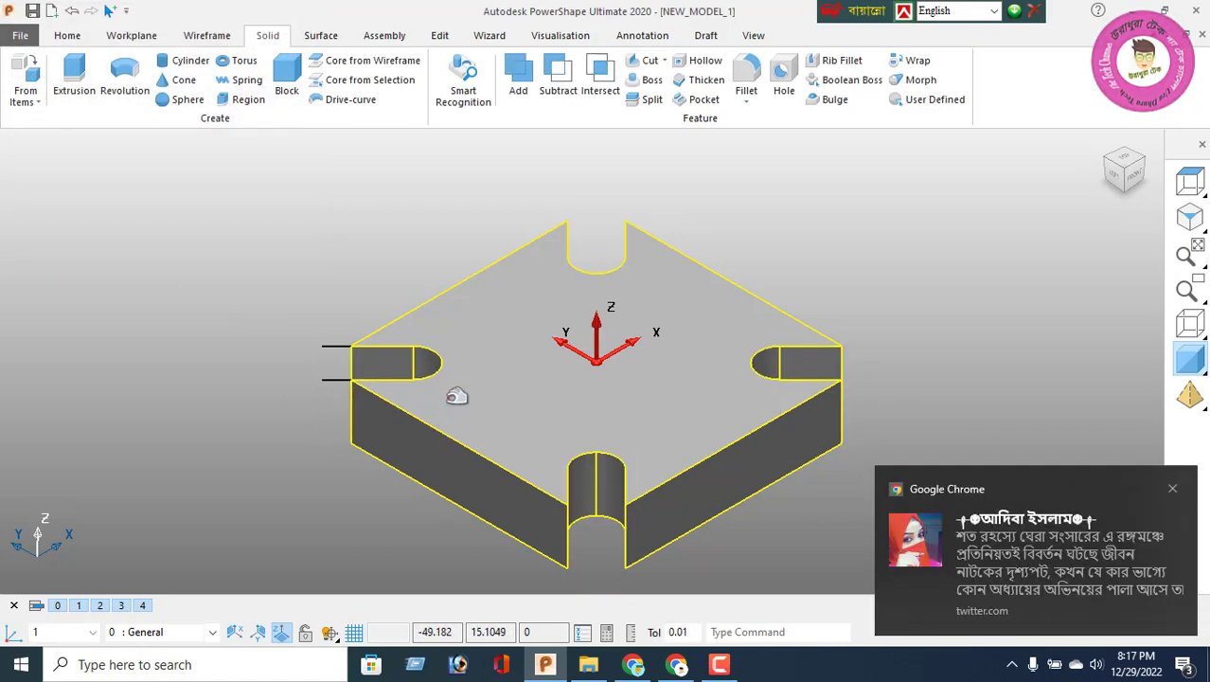
Create a full circle centred on the workplane origin at the middle of the plate's upper face
{"action": "mouse_move", "coordinate": [507, 401]}
{"action": "middle_mouse_down"}
{"action": "mouse_move", "coordinate": [535, 465]}
{"action": "mouse_move", "coordinate": [500, 399]}
{"action": "middle_mouse_up"}
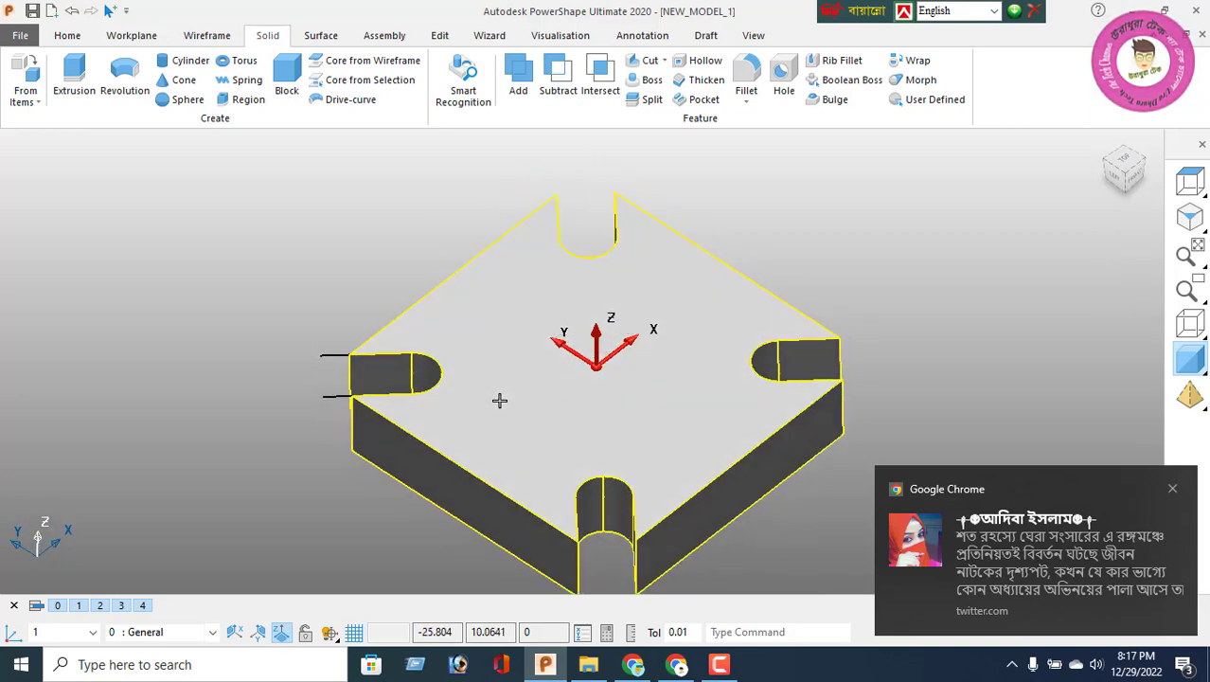
{"action": "scroll", "coordinate": [558, 407], "scroll_direction": "down", "scroll_amount": 2}
{"action": "left_click", "coordinate": [206, 35]}
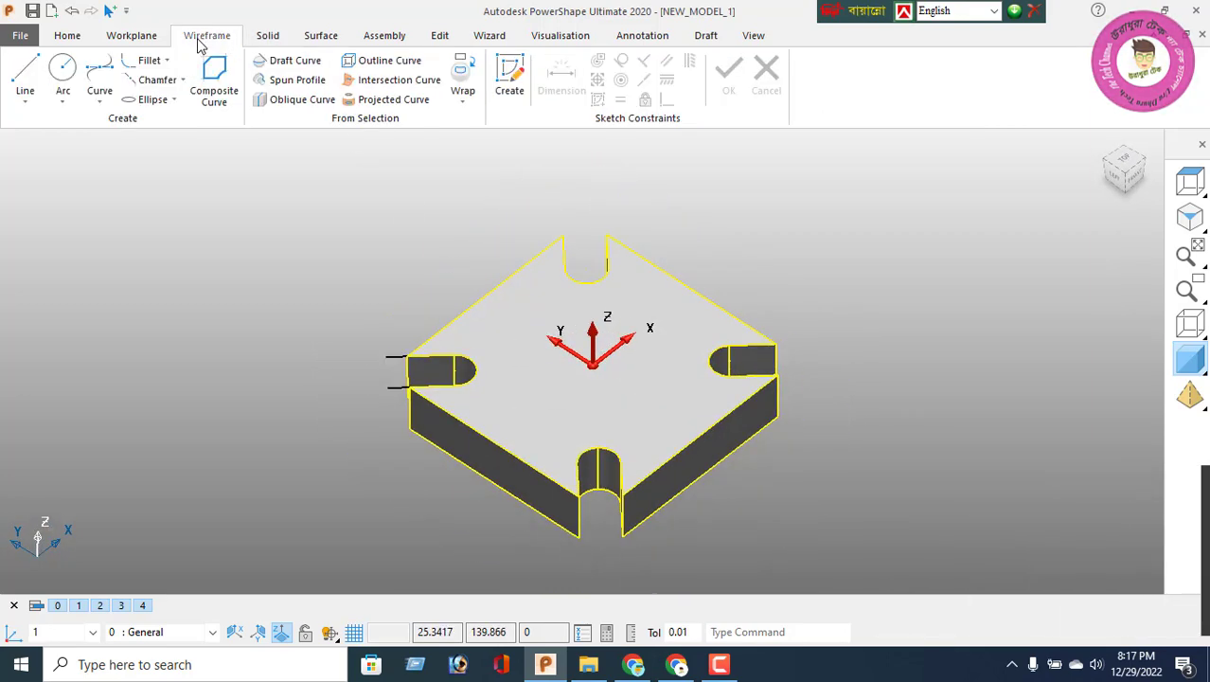
{"action": "left_click", "coordinate": [61, 74]}
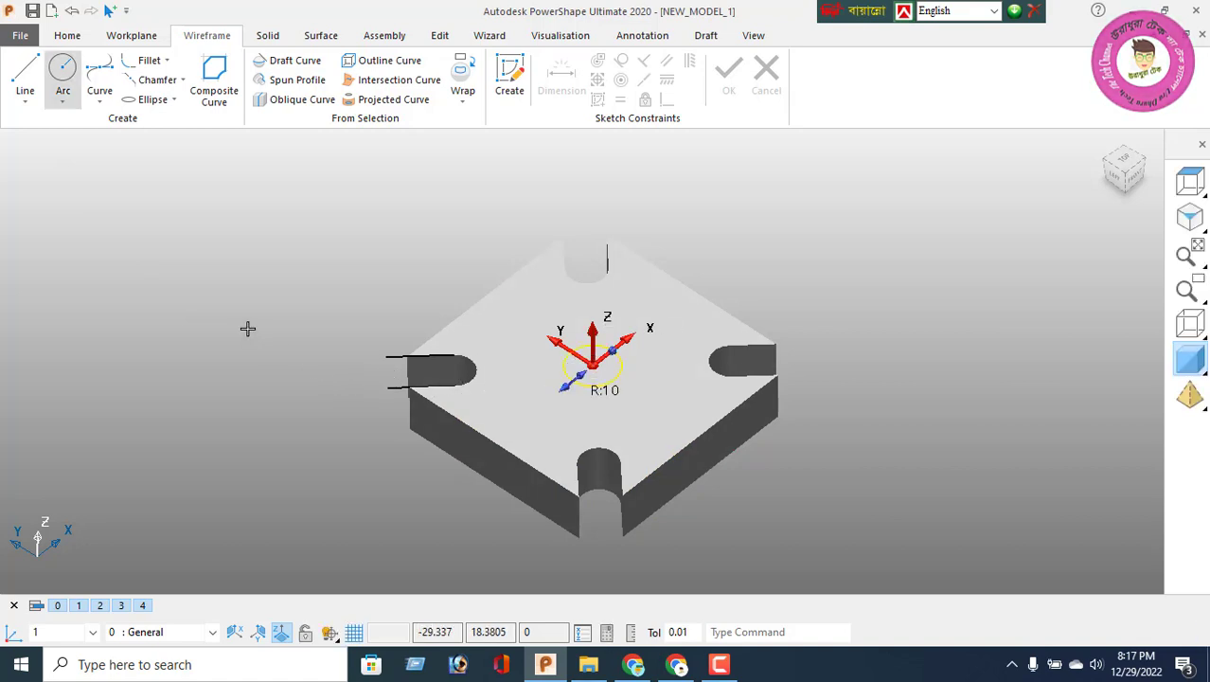
{"action": "right_click", "coordinate": [195, 246]}
{"action": "left_click", "coordinate": [250, 212]}
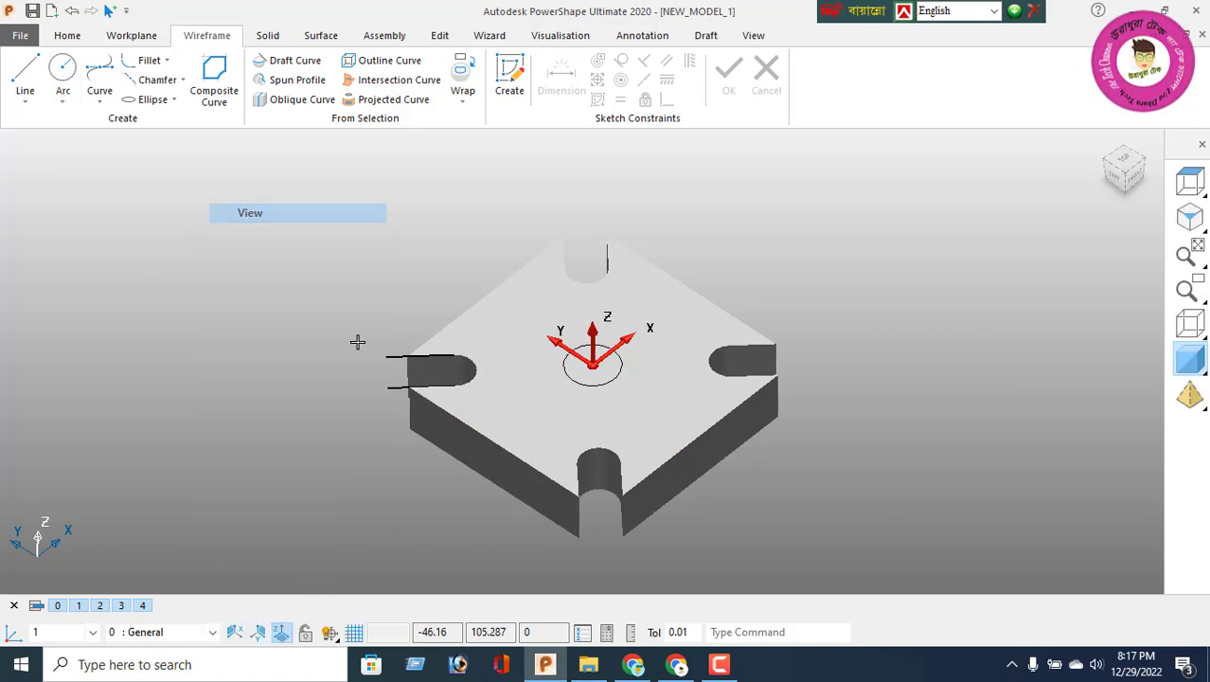
Define the central circle by diameter and set its diameter to 15
{"action": "left_click", "coordinate": [600, 378]}
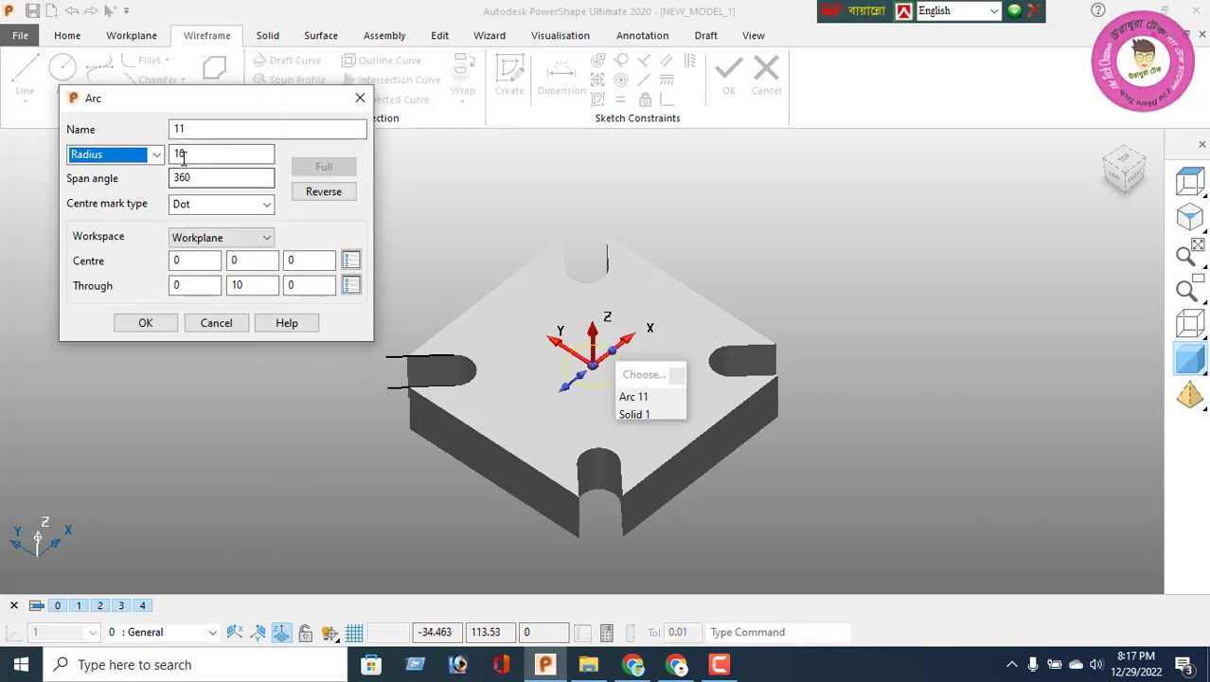
{"action": "left_click", "coordinate": [157, 154]}
{"action": "left_click", "coordinate": [104, 188]}
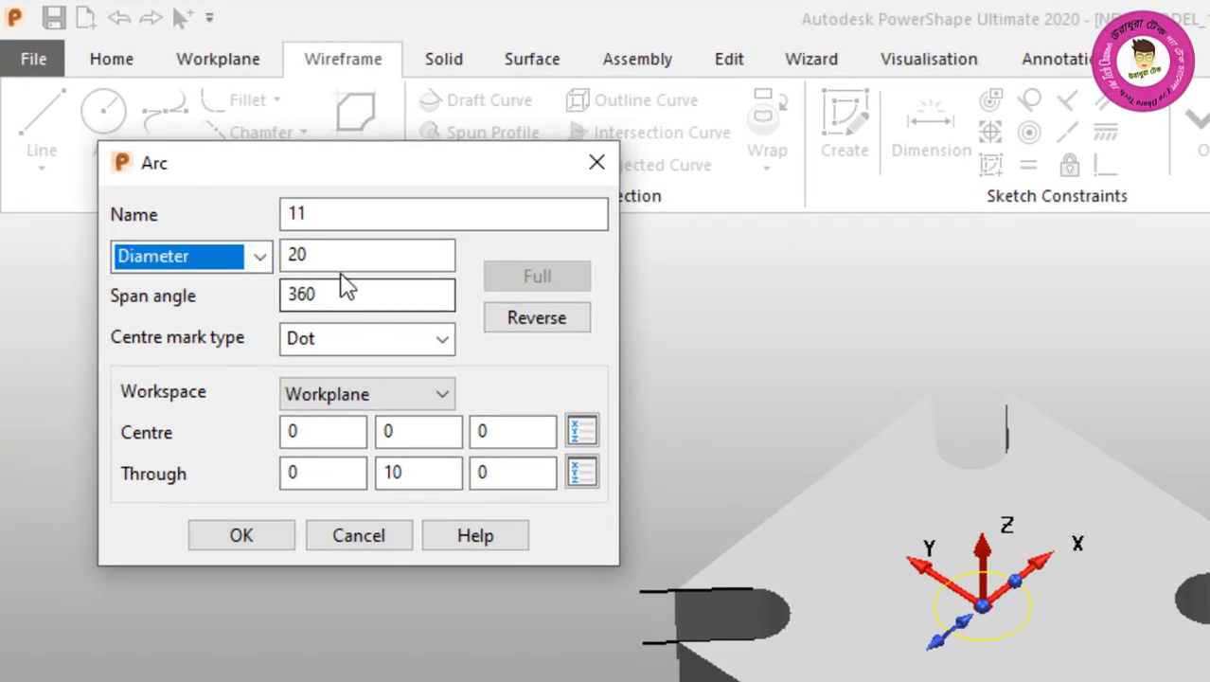
{"action": "key", "text": "Tab"}
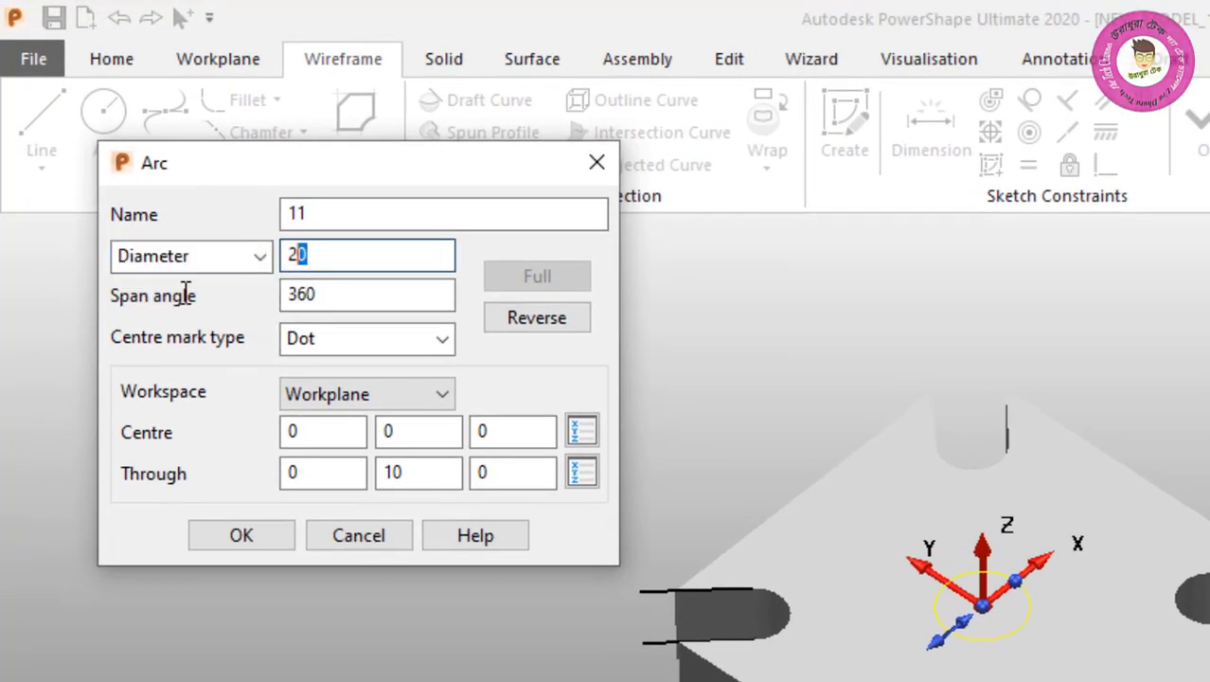
{"action": "type", "text": "15"}
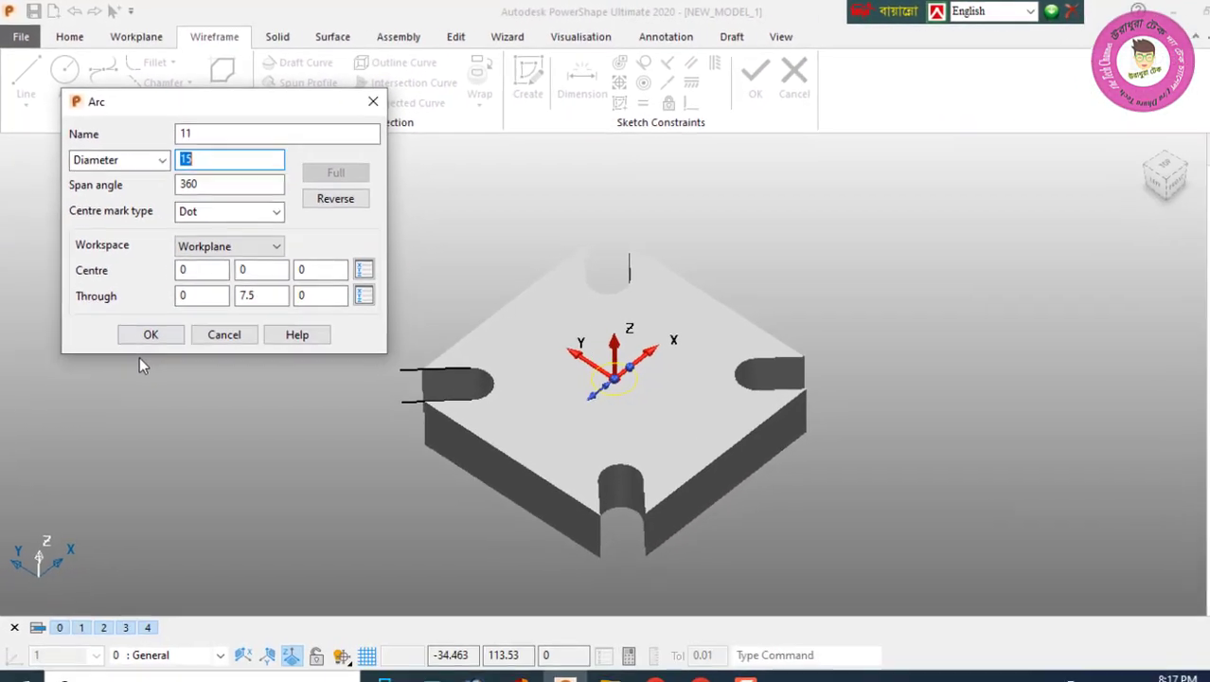
{"action": "left_click", "coordinate": [240, 535]}
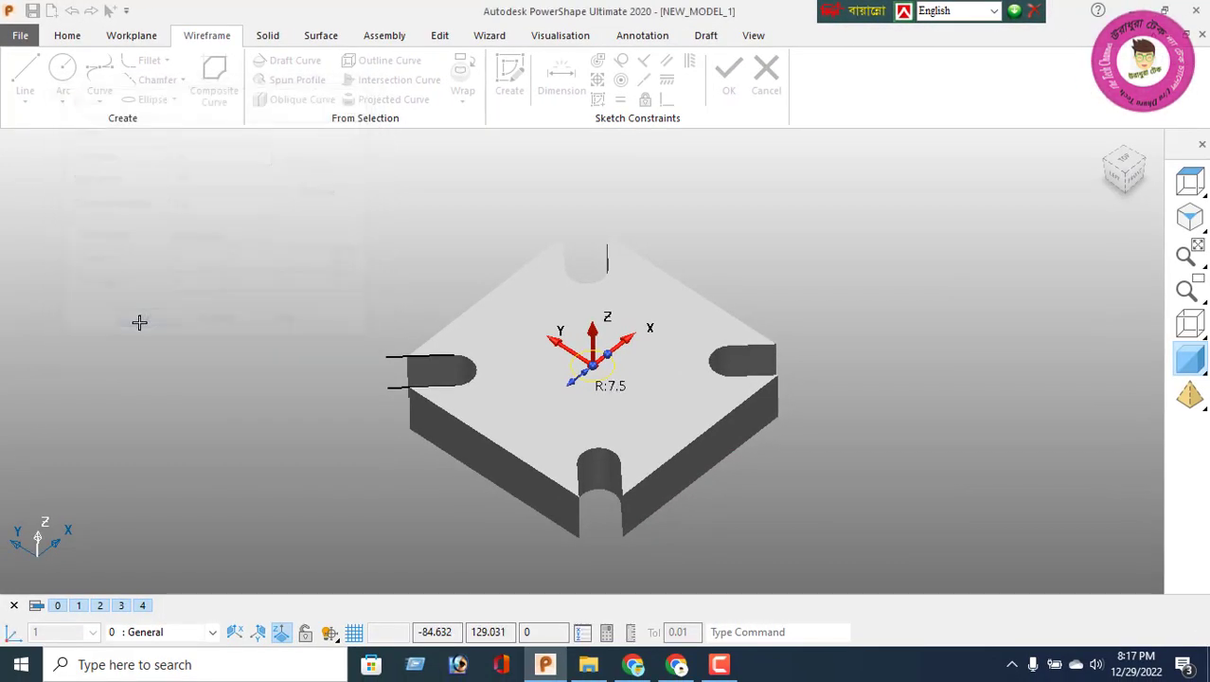
Cut the central circle out of the solid plate with a Through solid cut
{"action": "left_click", "coordinate": [129, 40]}
{"action": "left_click", "coordinate": [272, 39]}
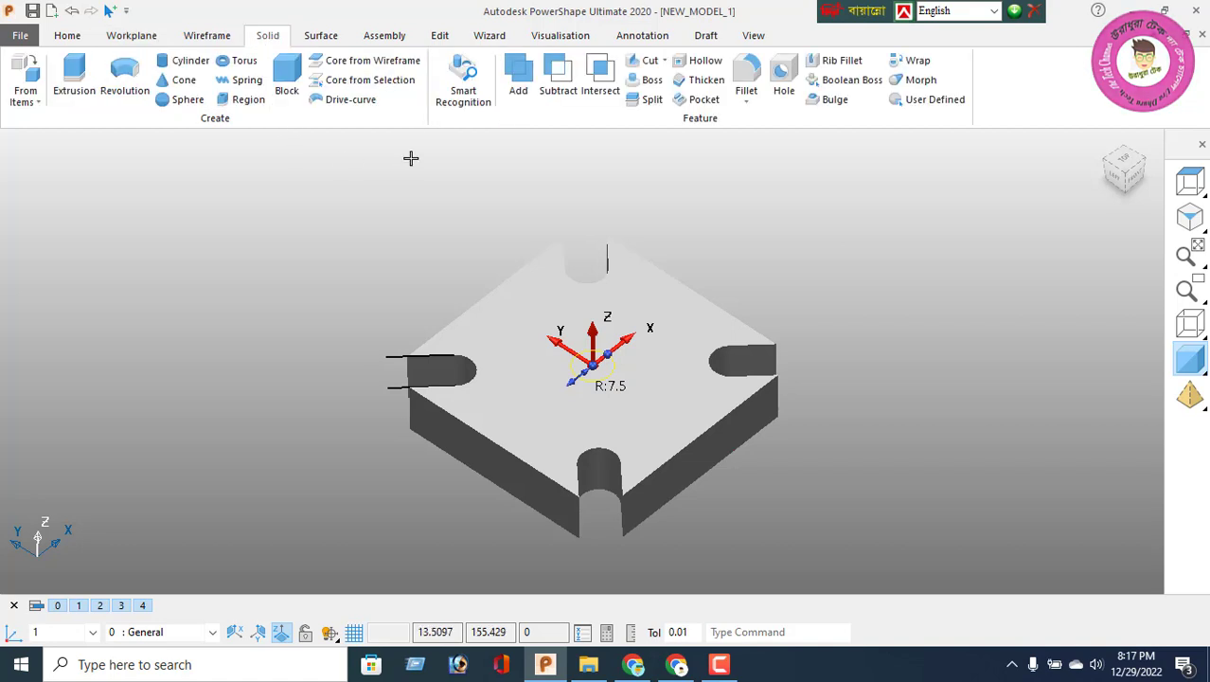
{"action": "left_click", "coordinate": [634, 67]}
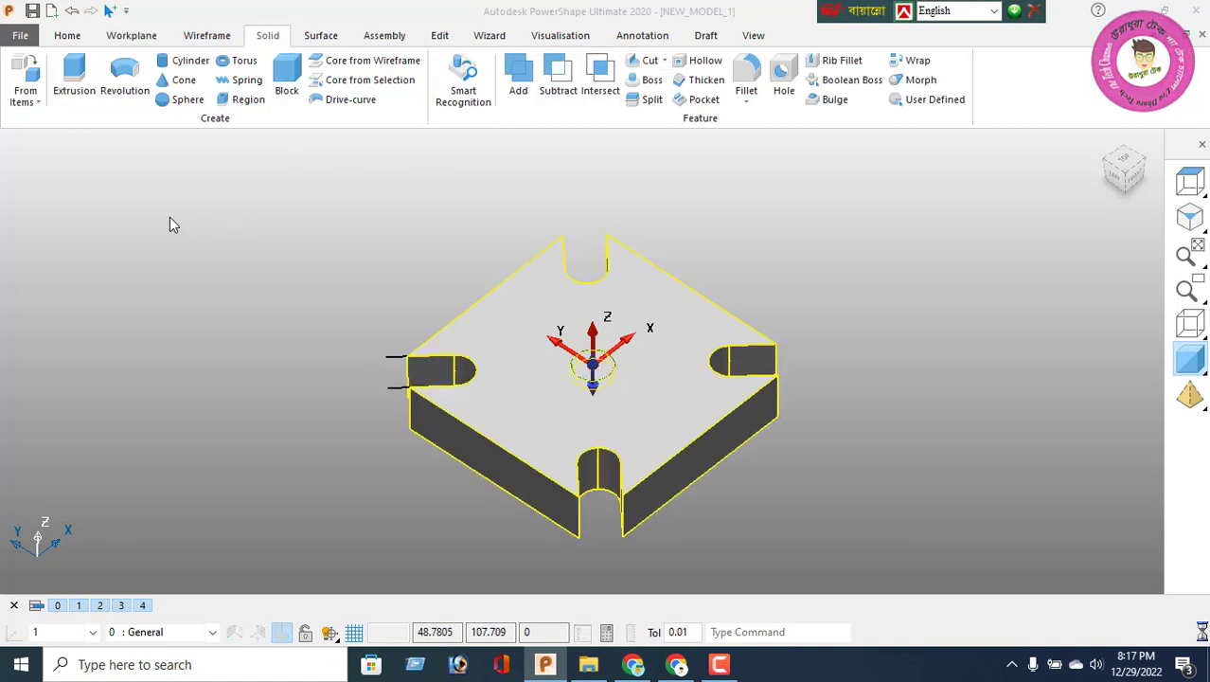
{"action": "left_click", "coordinate": [157, 47]}
{"action": "left_click", "coordinate": [174, 83]}
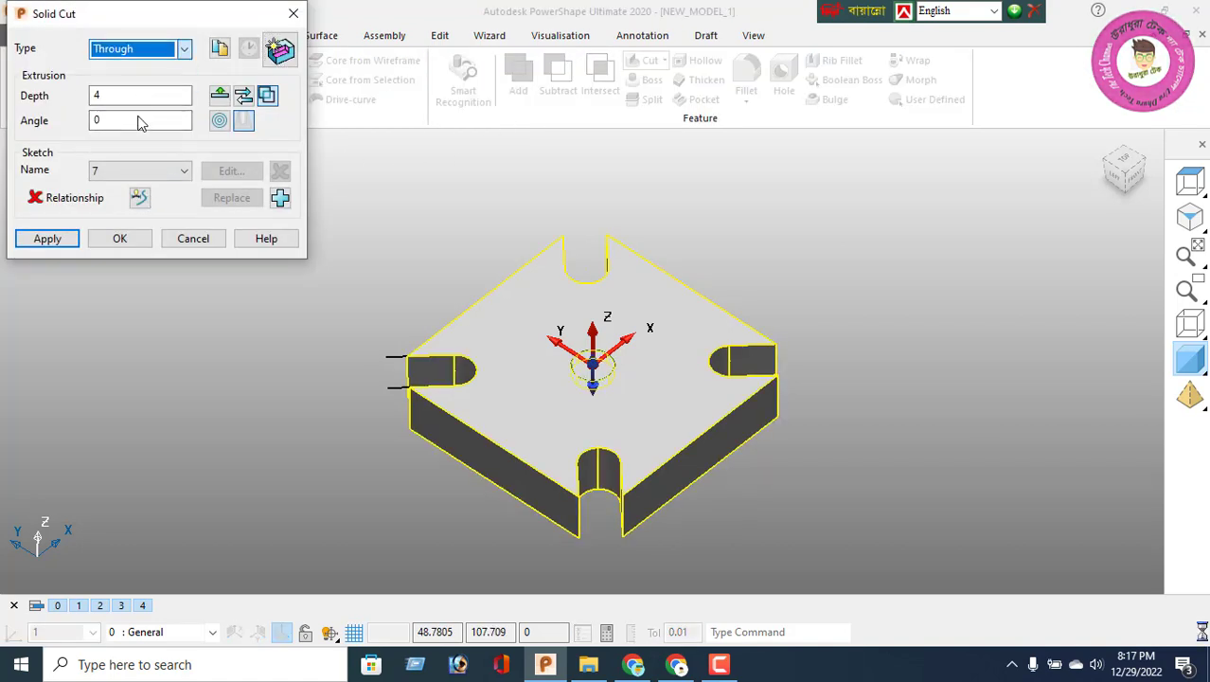
{"action": "left_click", "coordinate": [47, 238]}
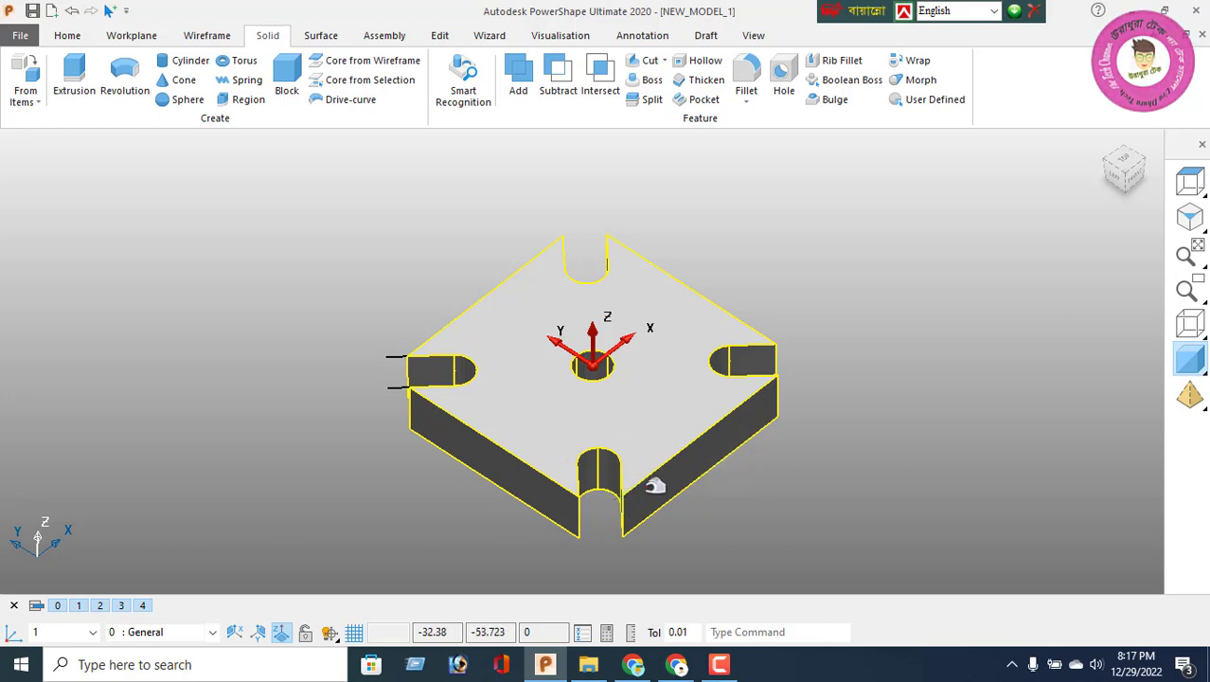
Draw connected lines from the plate's centre to the midpoint of its negative-Y edge and along that edge to the positive-X slot corner
{"action": "left_click", "coordinate": [1126, 162]}
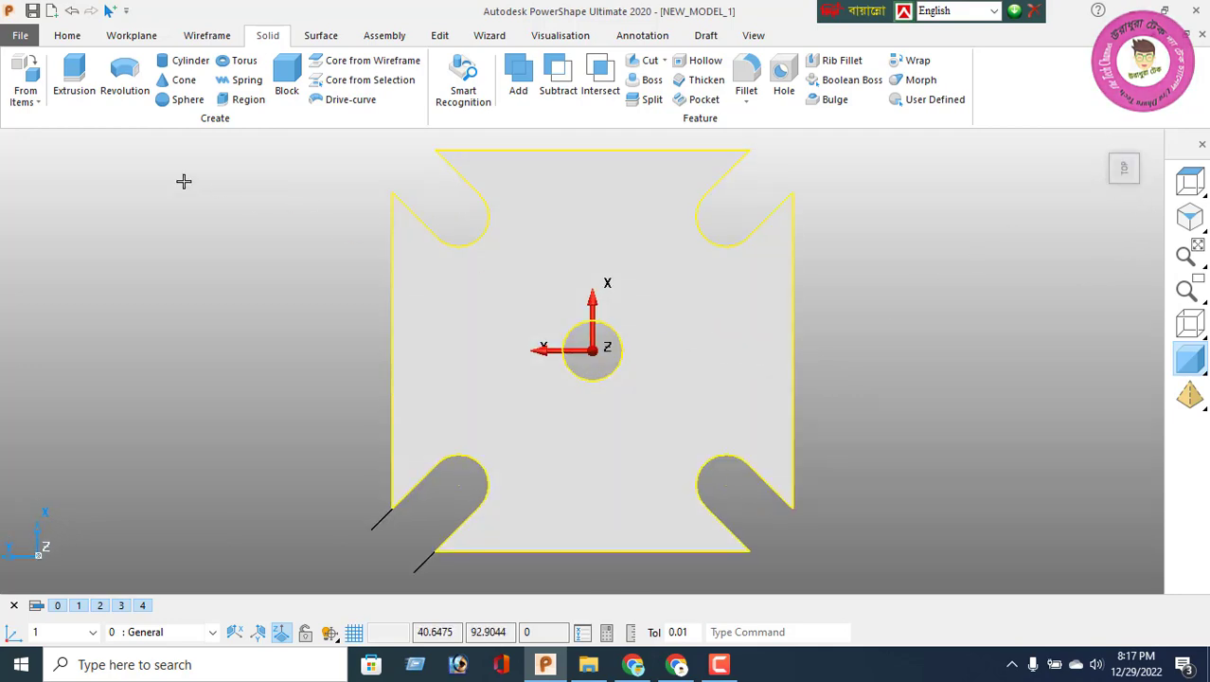
{"action": "left_click", "coordinate": [206, 36]}
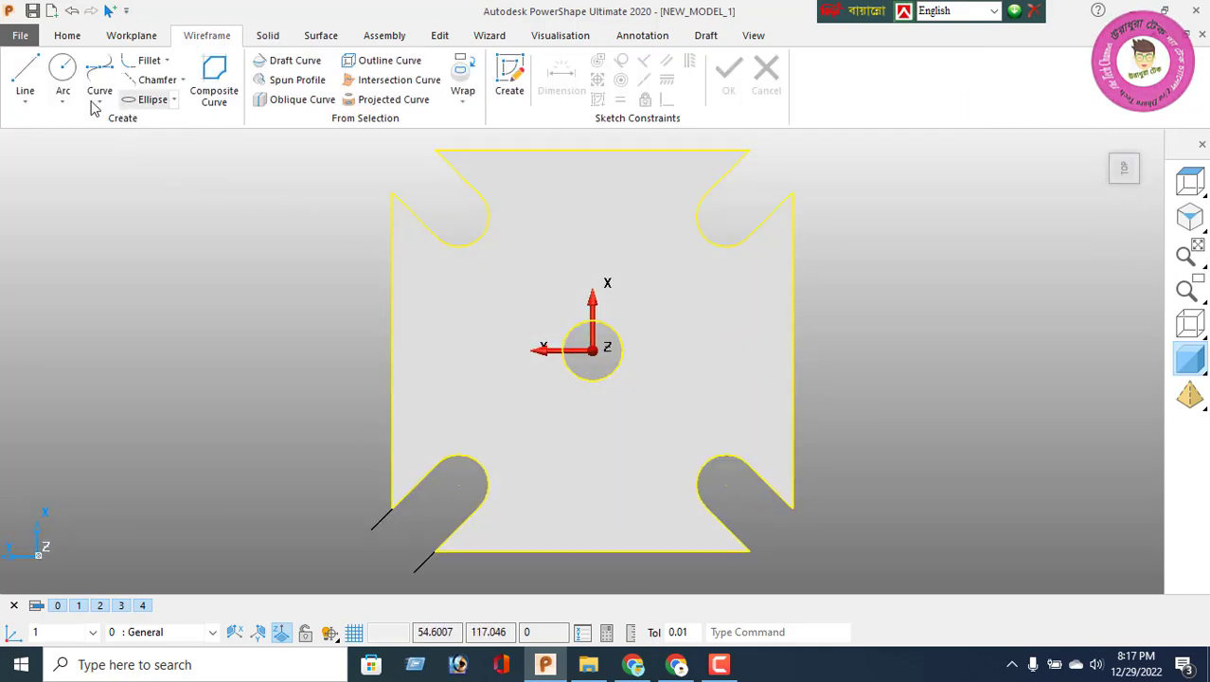
{"action": "left_click", "coordinate": [591, 350]}
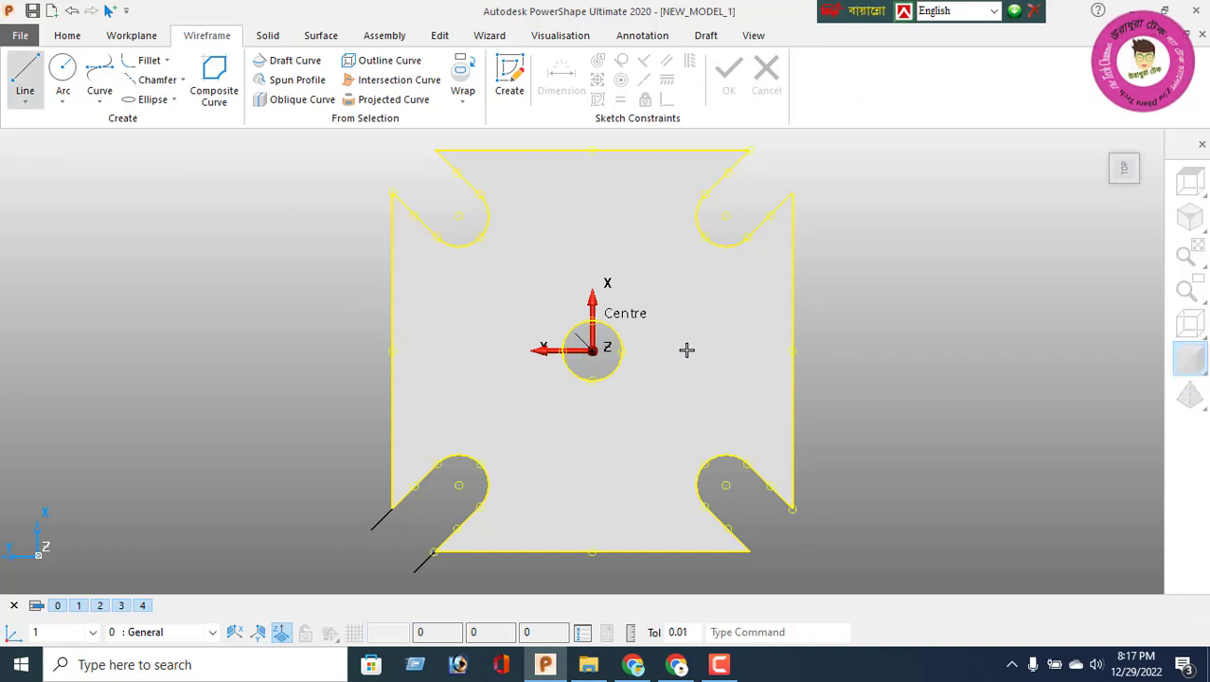
{"action": "left_click", "coordinate": [795, 350]}
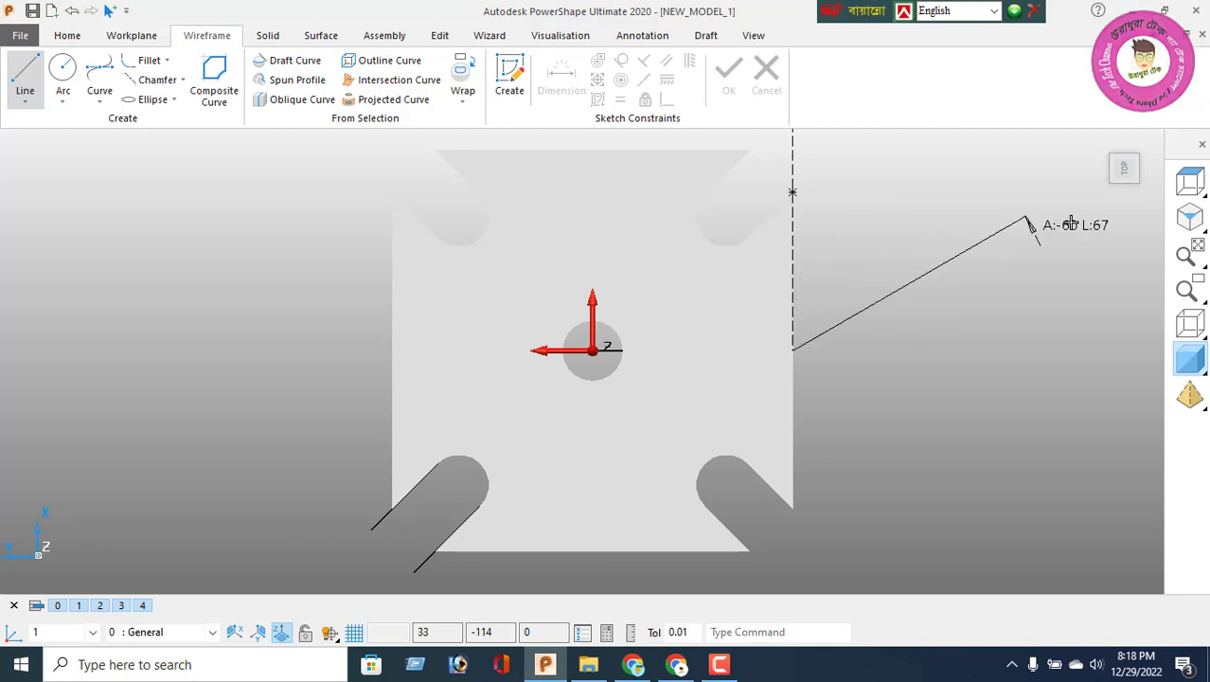
{"action": "left_click", "coordinate": [1201, 219]}
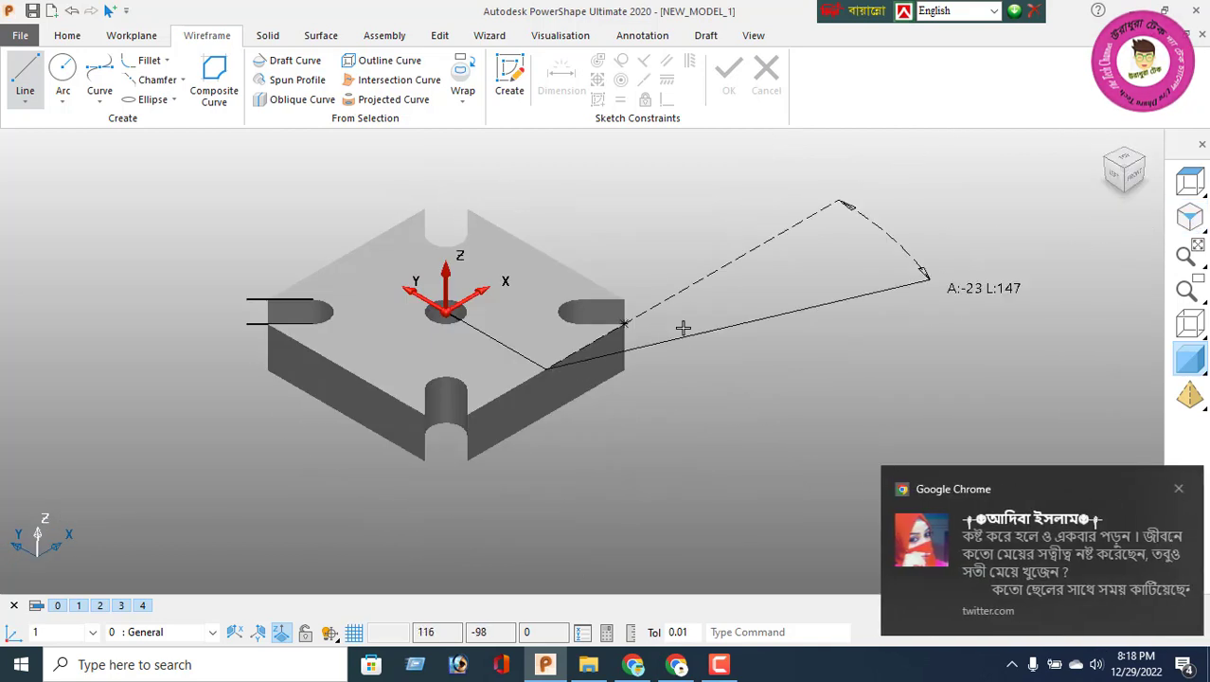
{"action": "left_click", "coordinate": [624, 324]}
{"action": "right_click", "coordinate": [734, 200]}
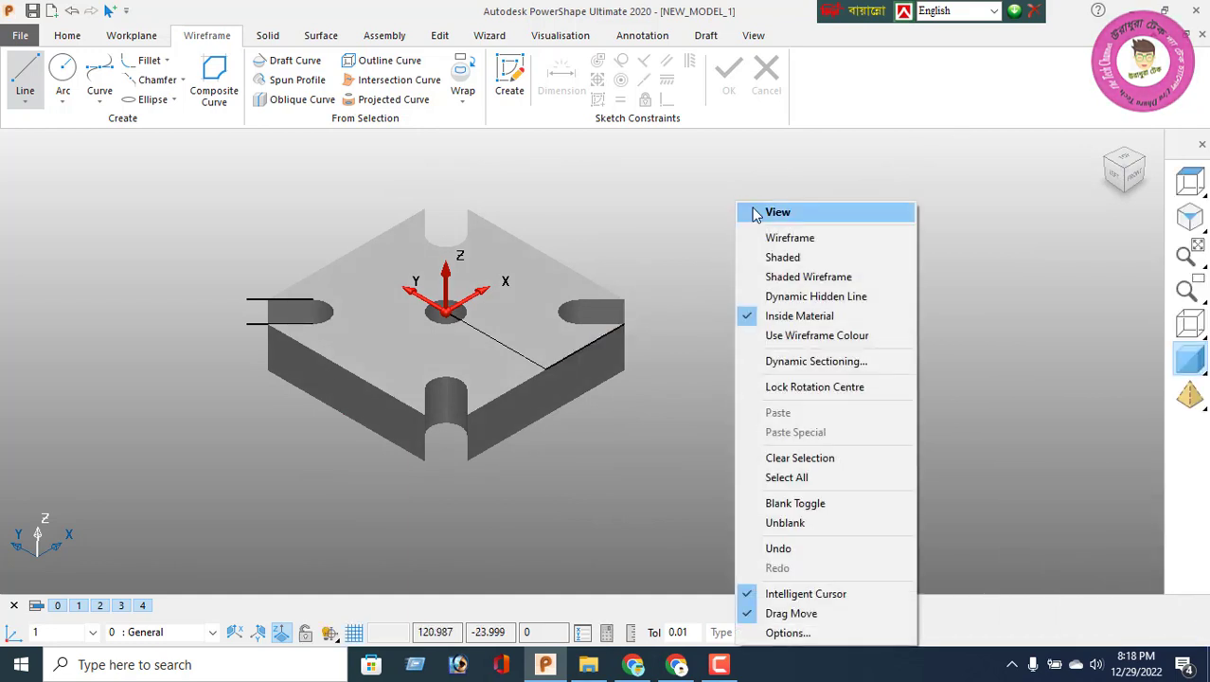
{"action": "left_click", "coordinate": [757, 214]}
Set the length of the line along the plate's negative-Y edge to 30
{"action": "double_click", "coordinate": [584, 342]}
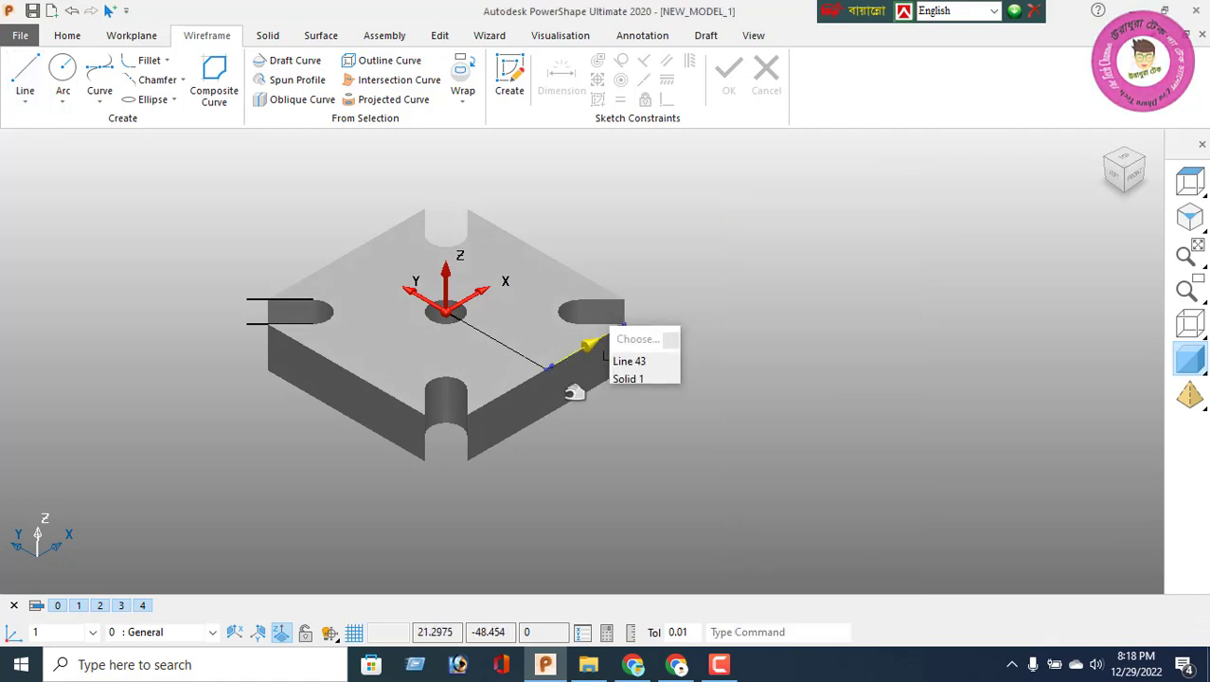
{"action": "left_click", "coordinate": [632, 360]}
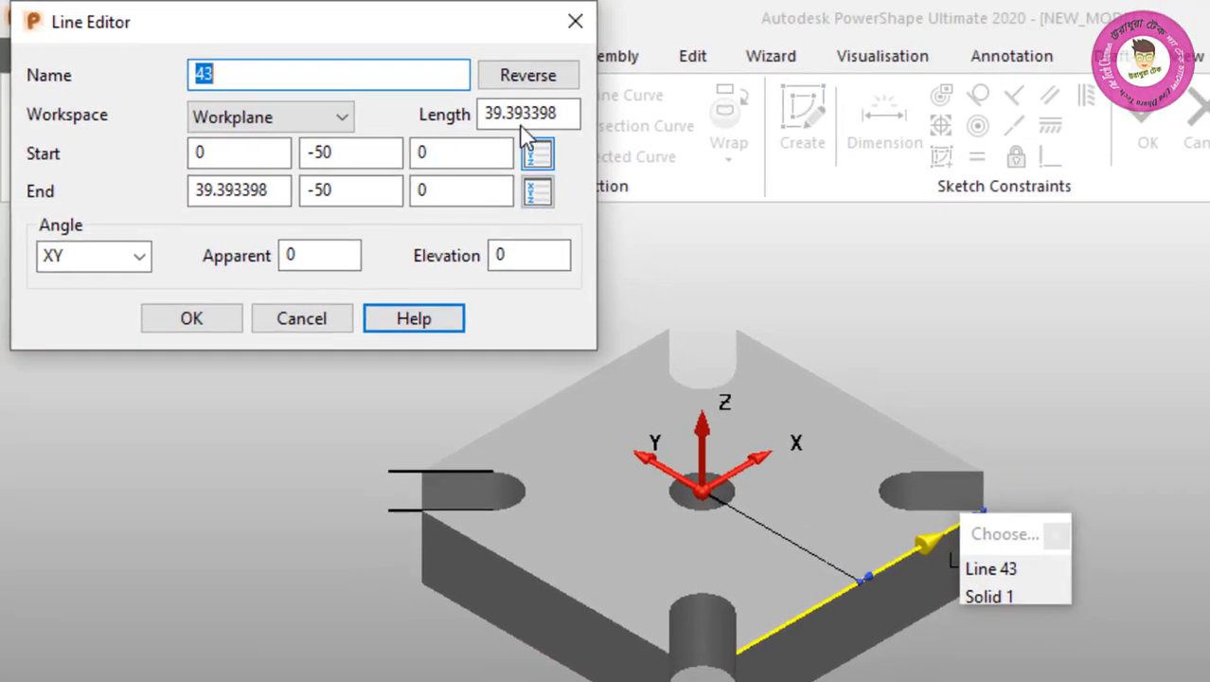
{"action": "double_click", "coordinate": [516, 106]}
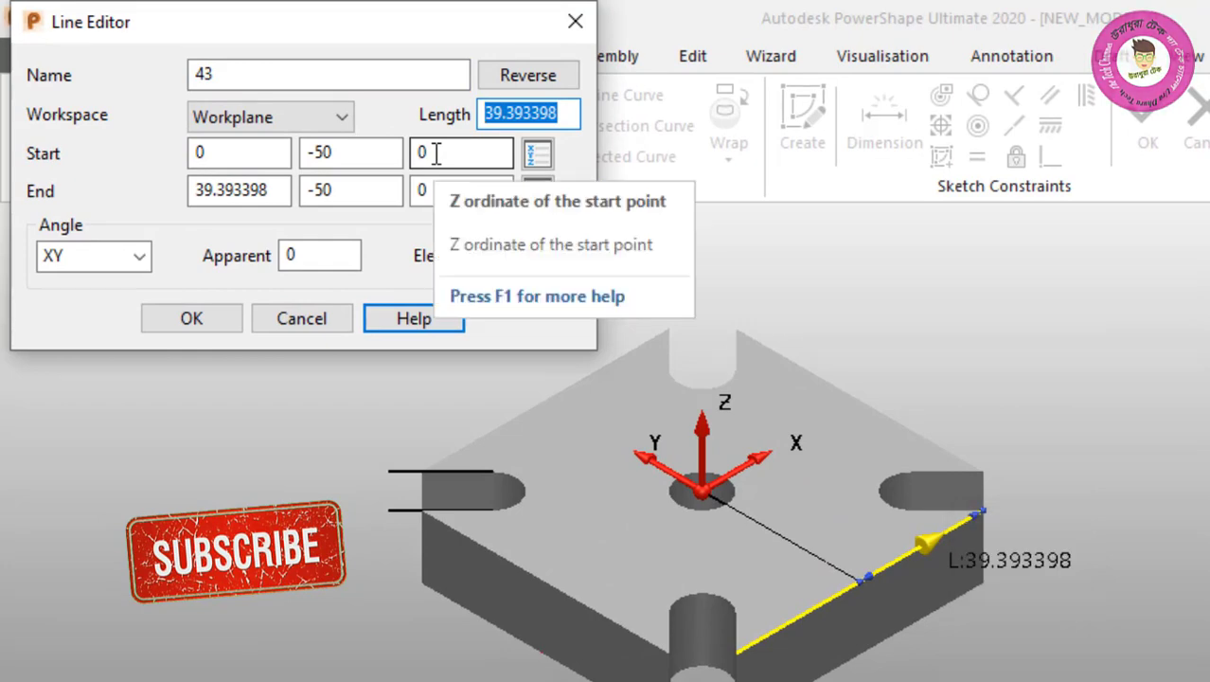
{"action": "type", "text": "30"}
{"action": "key", "text": "Return"}
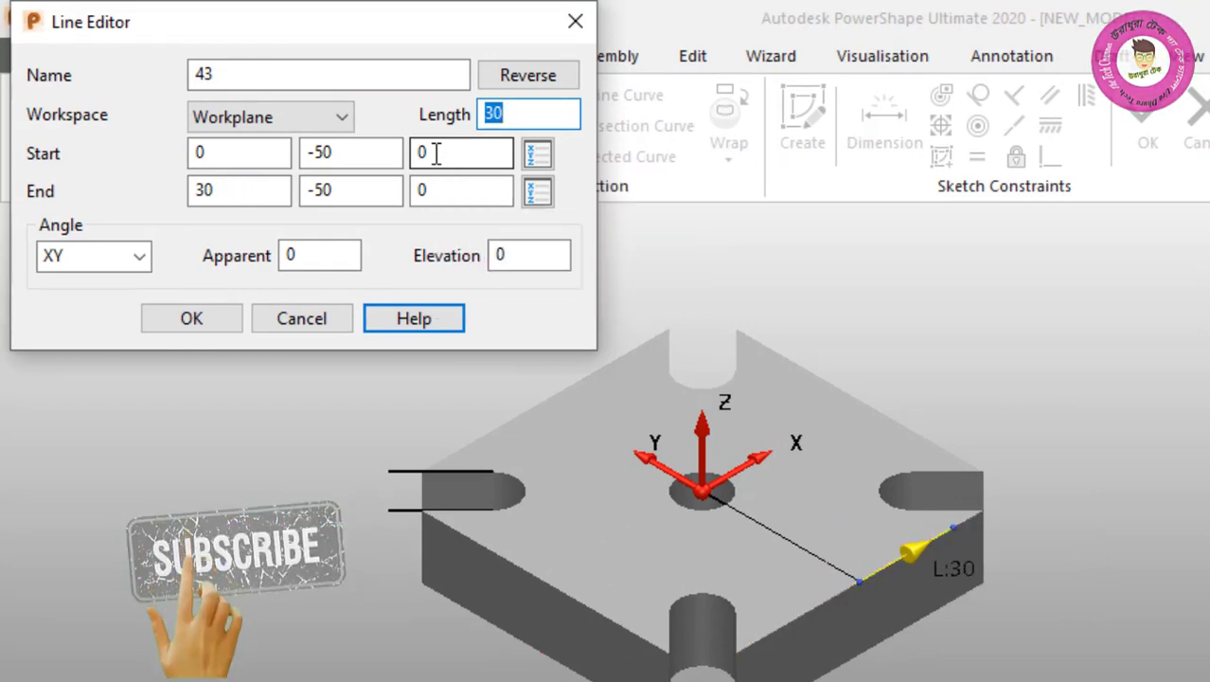
{"action": "left_click", "coordinate": [190, 318]}
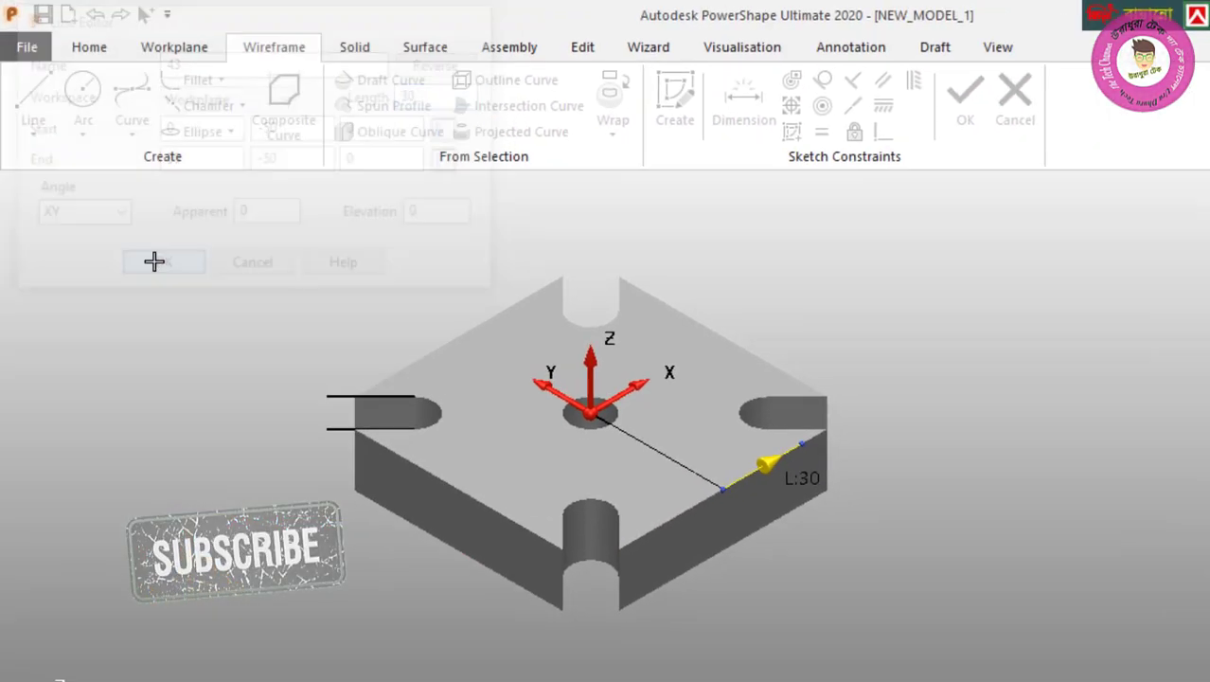
{"action": "middle_click_drag", "start_coordinate": [399, 343], "coordinate": [580, 536]}
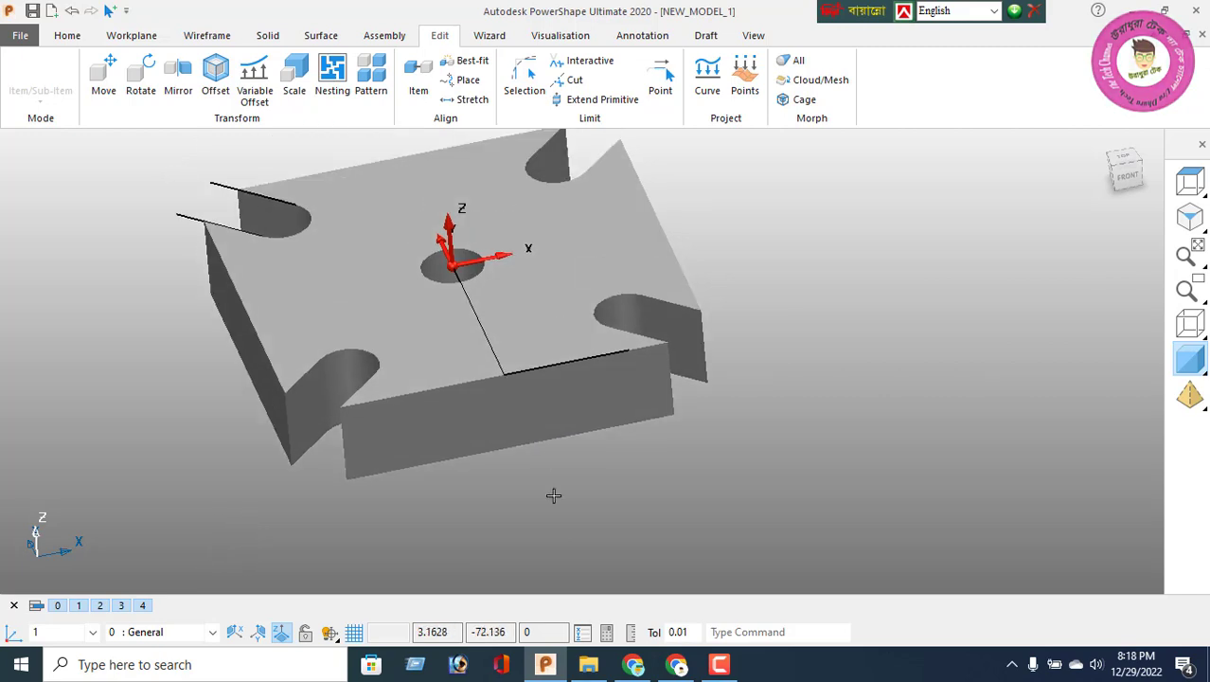
Make one copy of the 30-long edge line with Move, from its positive-X end to the edge midpoint, -30 in X
{"action": "left_click", "coordinate": [600, 482]}
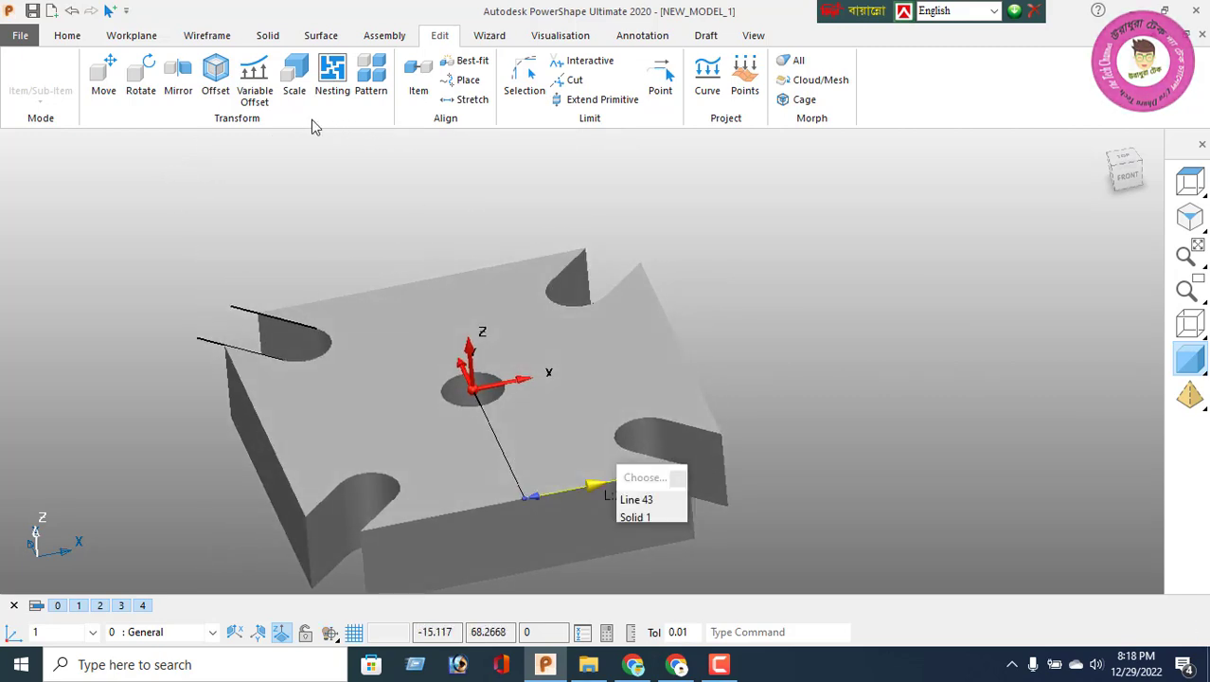
{"action": "left_click", "coordinate": [106, 83]}
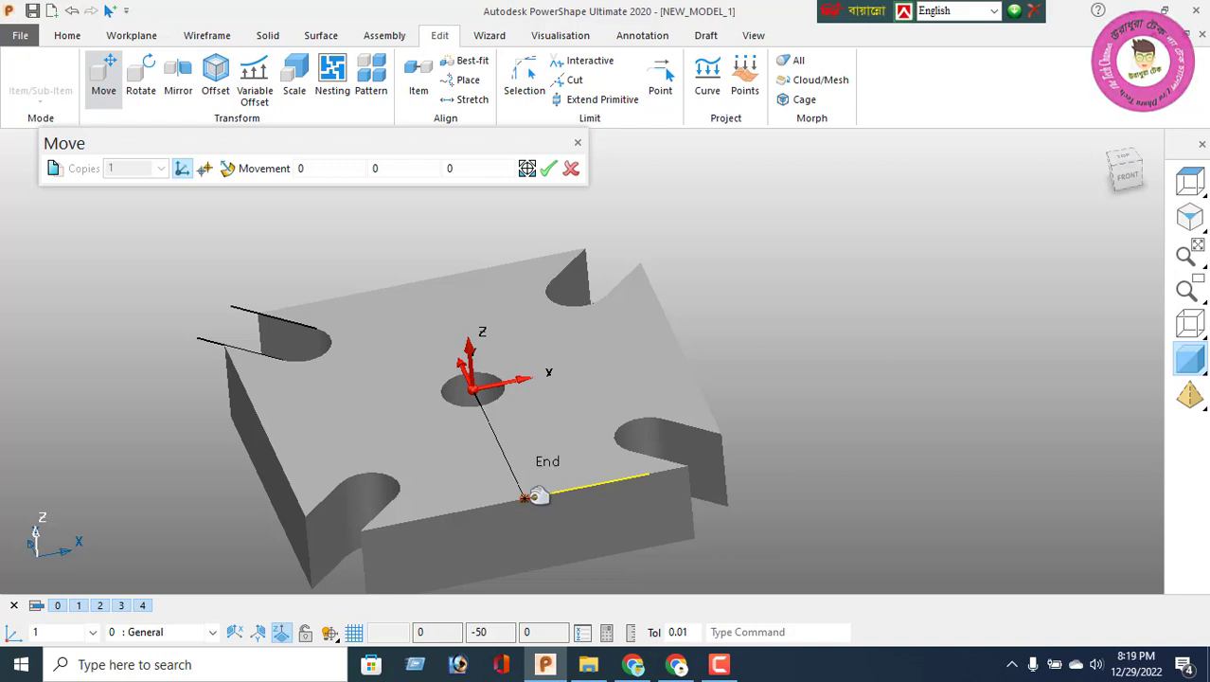
{"action": "left_click", "coordinate": [526, 497]}
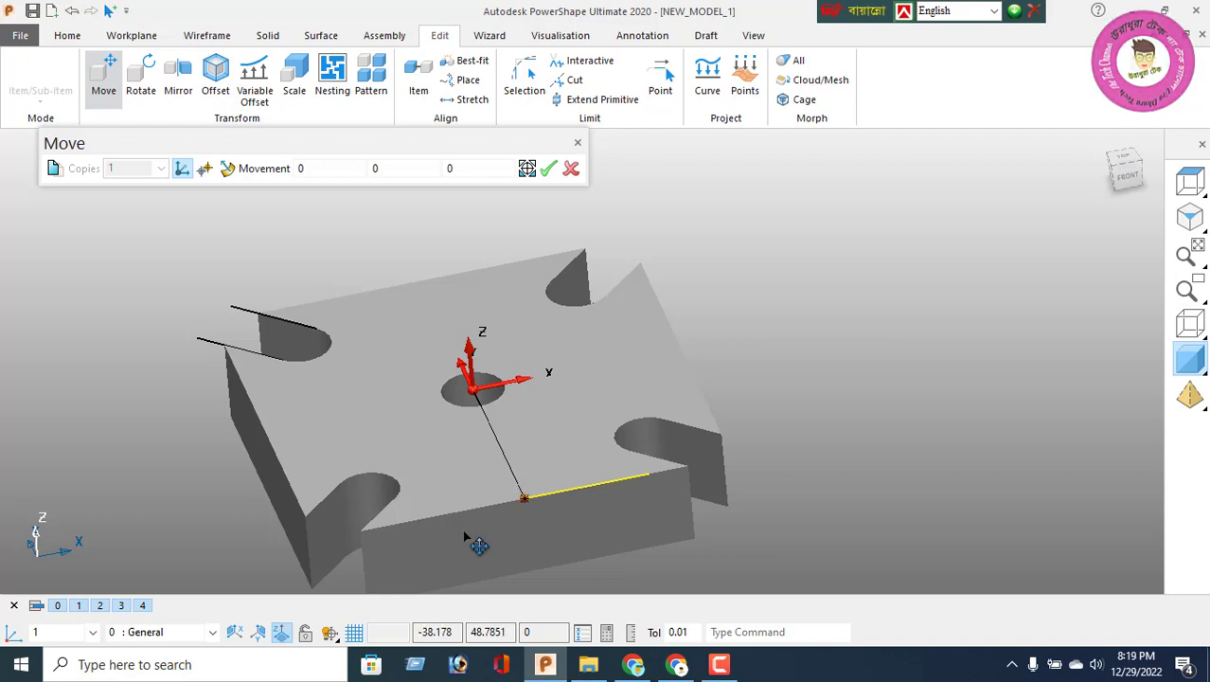
{"action": "left_click", "coordinate": [54, 168]}
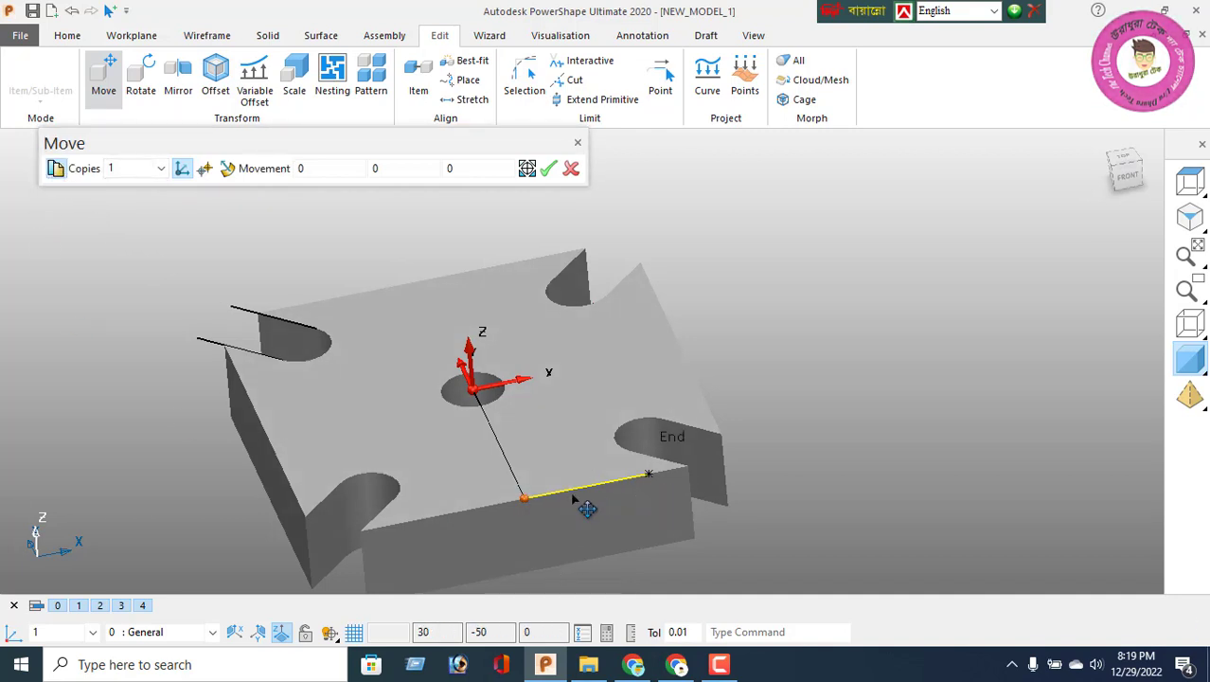
{"action": "left_click", "coordinate": [527, 497]}
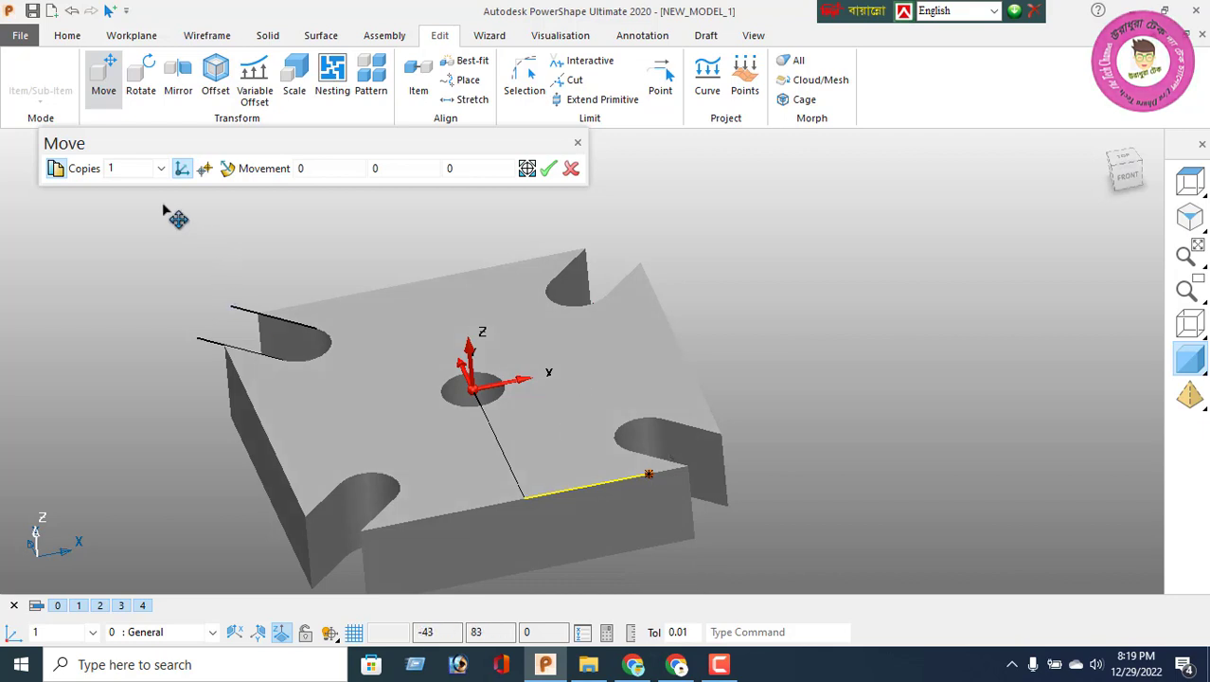
{"action": "left_click", "coordinate": [526, 500]}
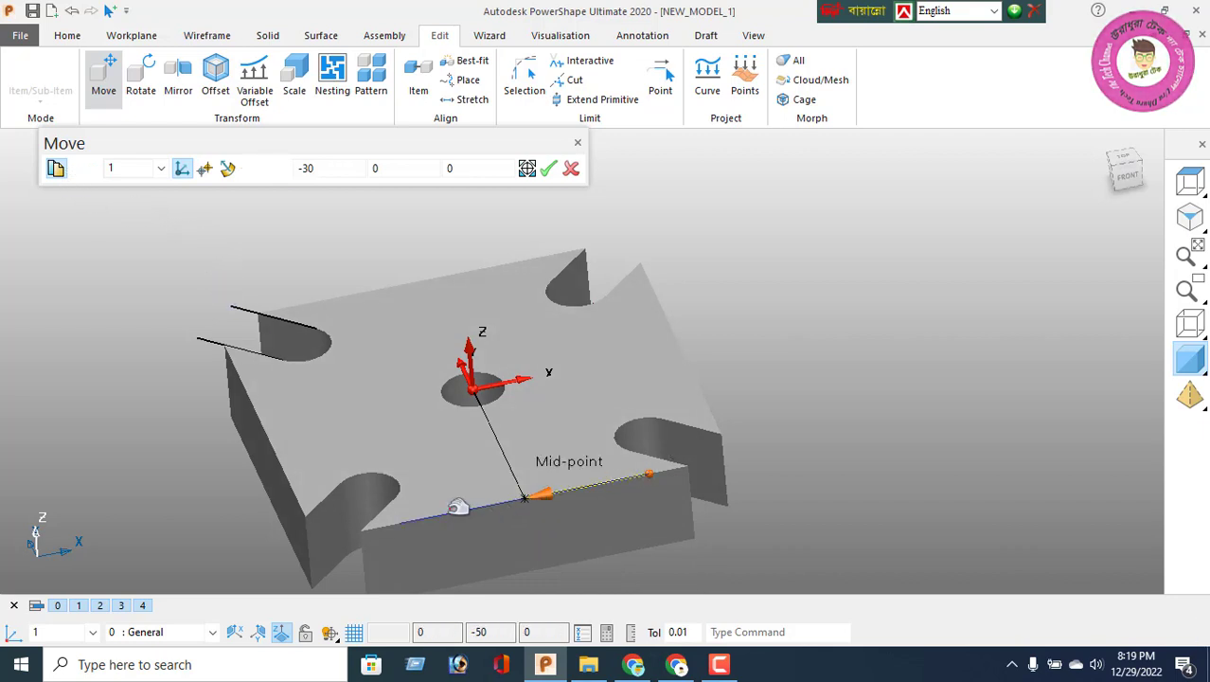
{"action": "left_click", "coordinate": [549, 170]}
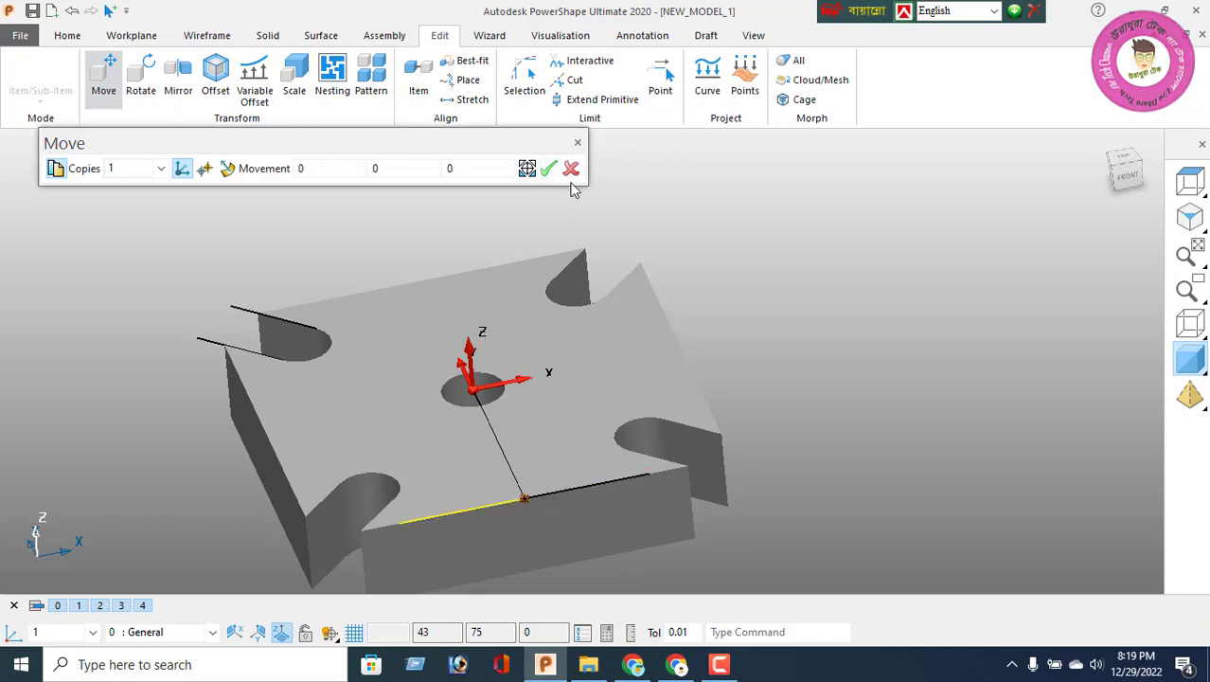
{"action": "left_click", "coordinate": [571, 171]}
{"action": "right_click", "coordinate": [187, 204]}
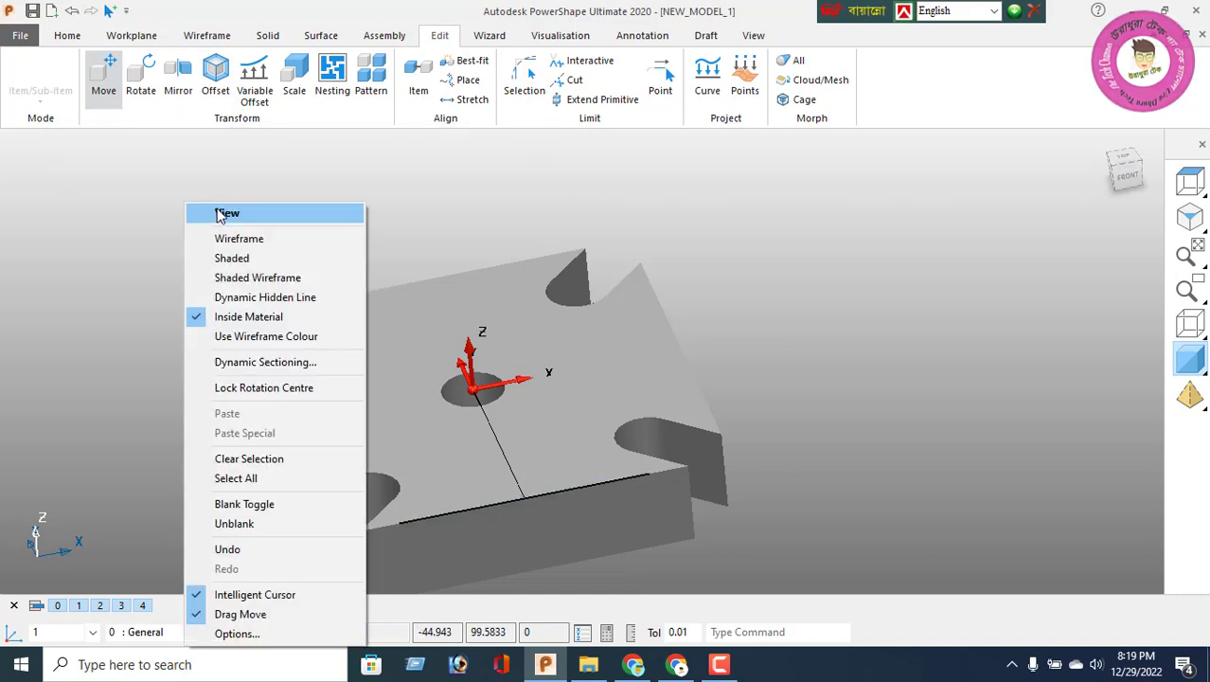
{"action": "key", "text": "Escape"}
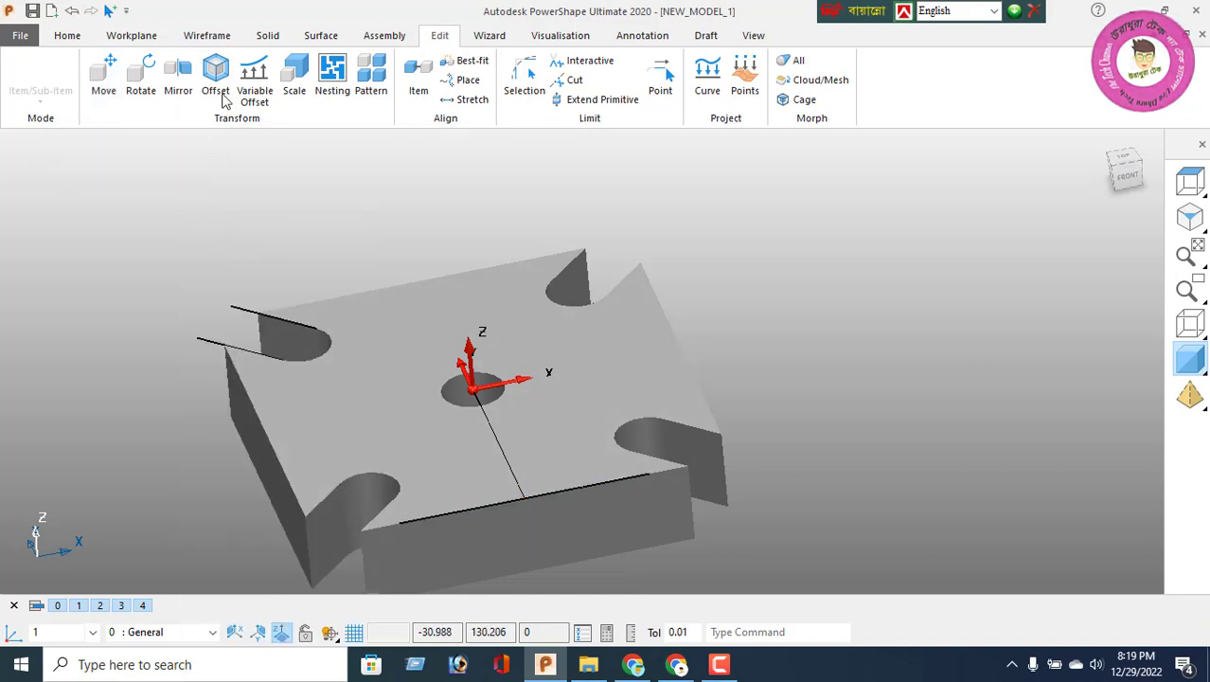
{"action": "left_click", "coordinate": [207, 36]}
{"action": "left_click", "coordinate": [214, 77]}
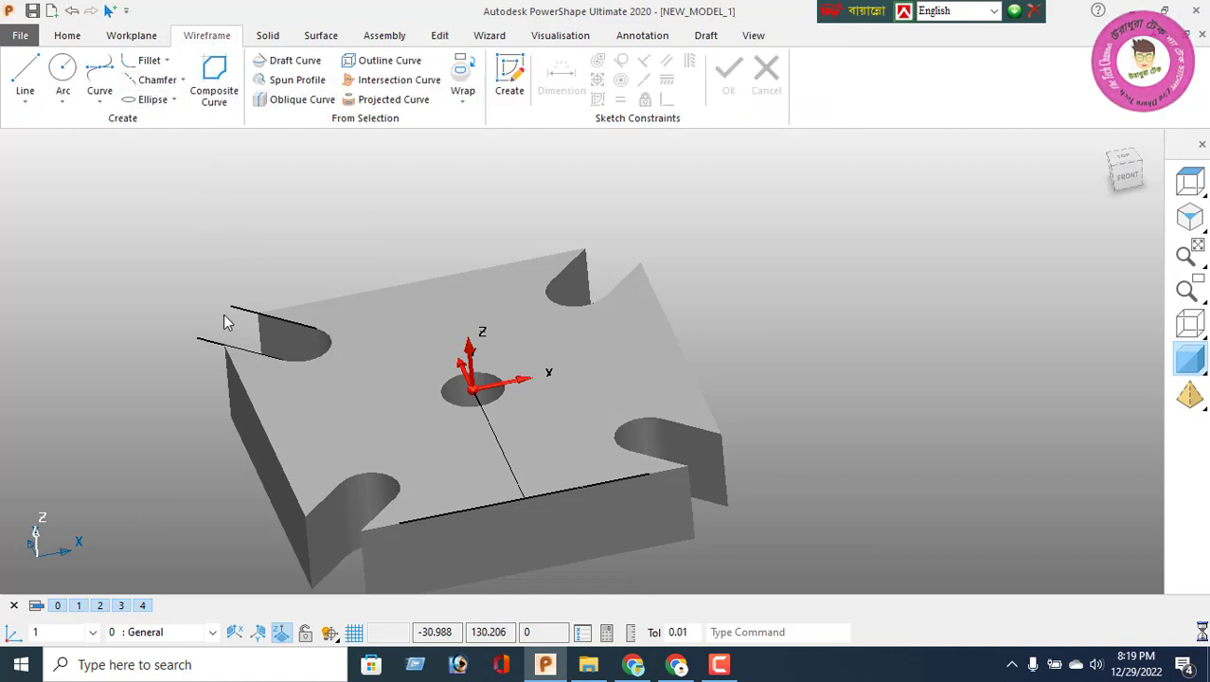
{"action": "left_click", "coordinate": [425, 518]}
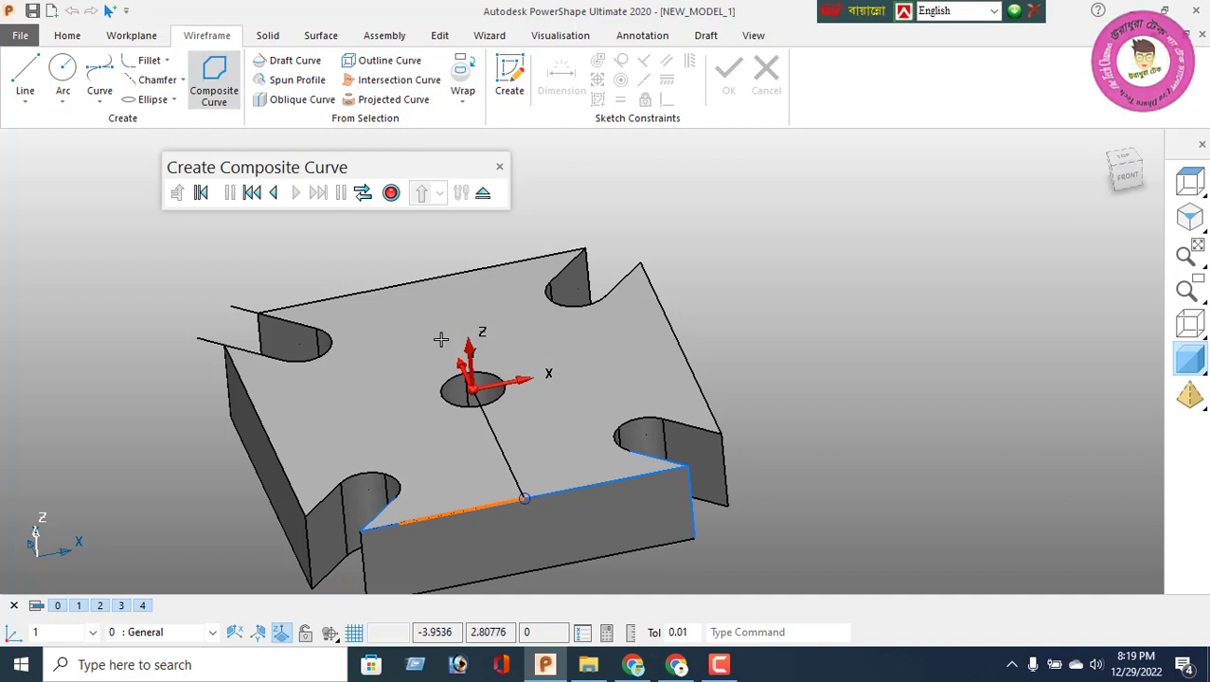
{"action": "left_click", "coordinate": [500, 169]}
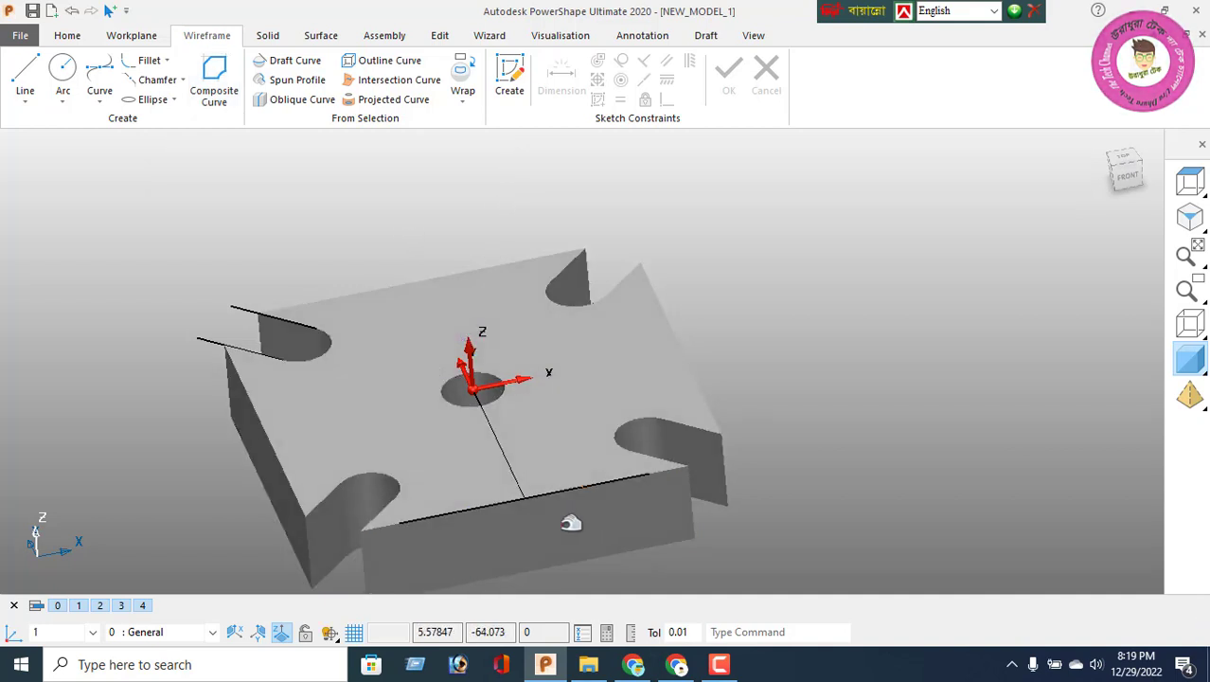
Offset one copy of both lines on the negative-Y edge inward onto the plate's top face
{"action": "middle_click_drag", "start_coordinate": [579, 514], "coordinate": [805, 514]}
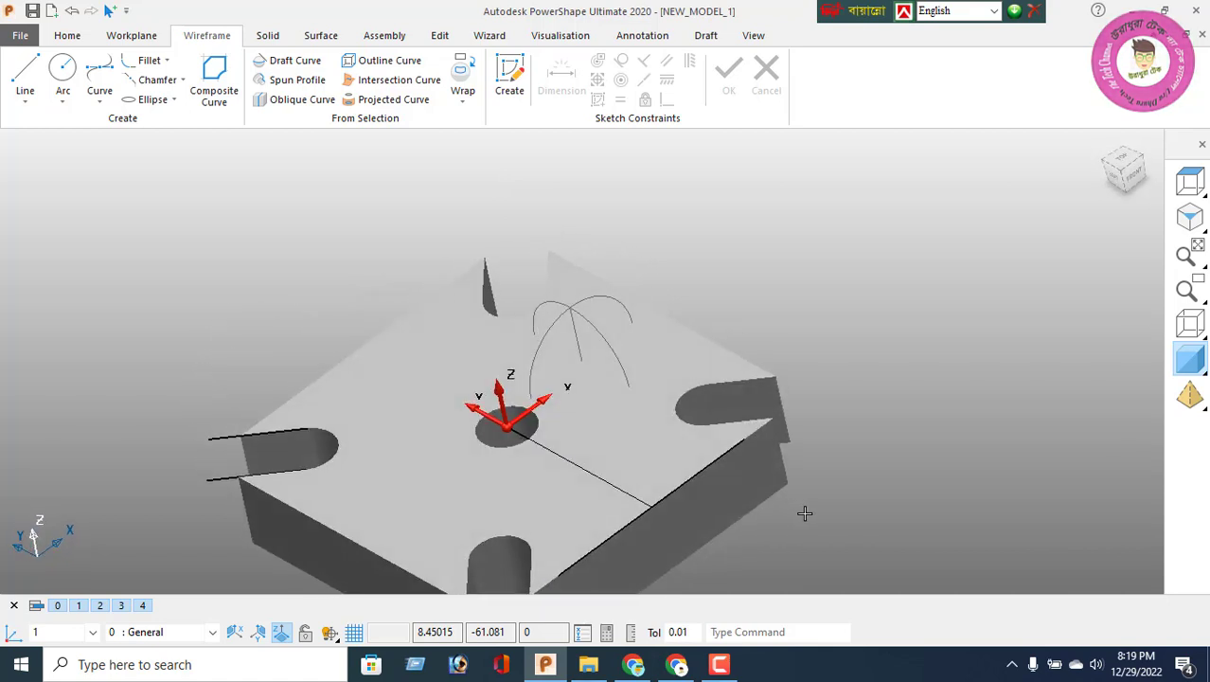
{"action": "left_click", "coordinate": [684, 486]}
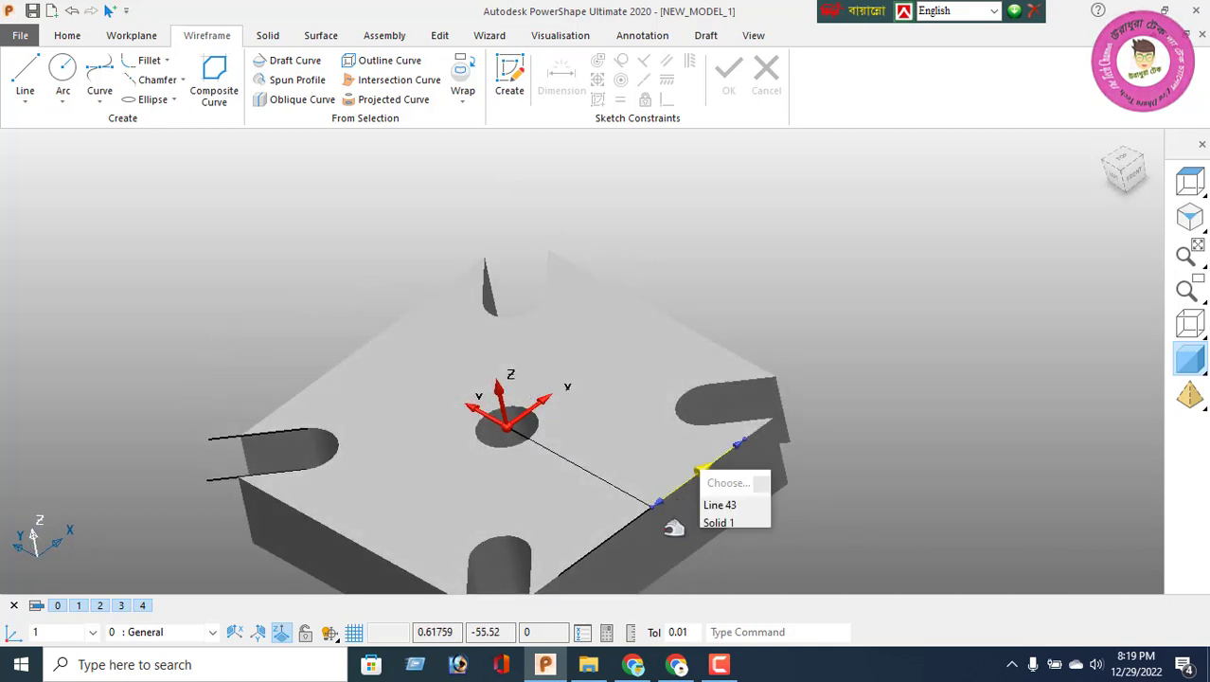
{"action": "left_click", "coordinate": [570, 521]}
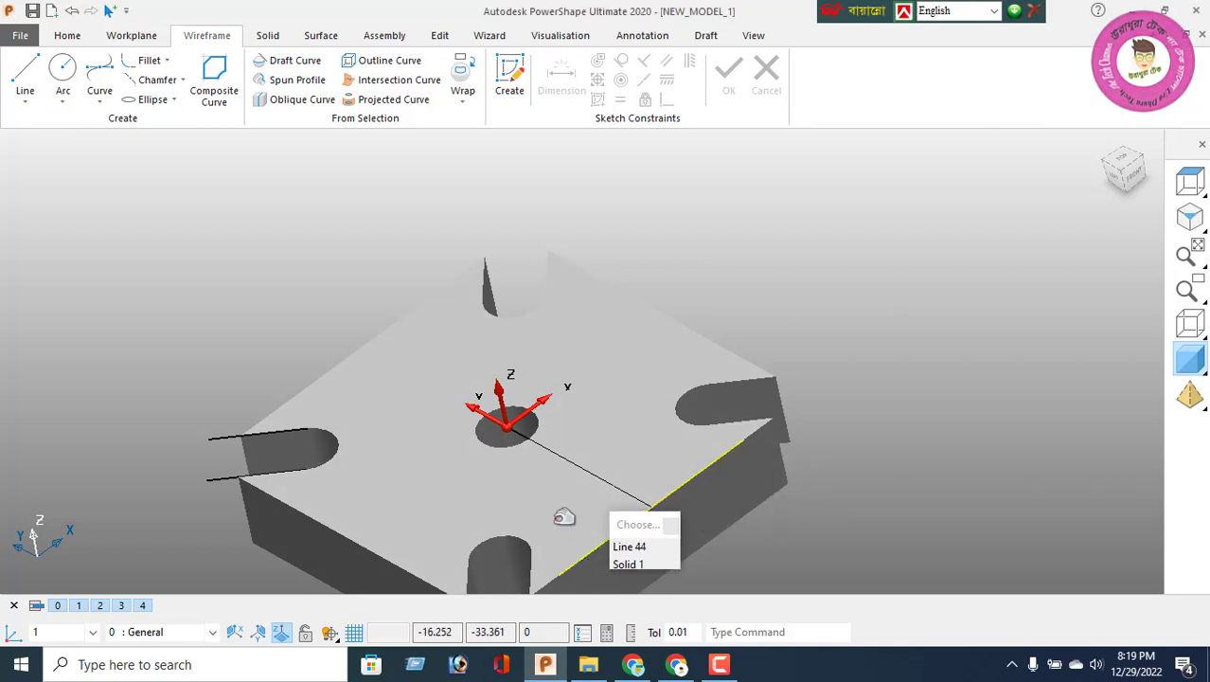
{"action": "left_click", "coordinate": [629, 547]}
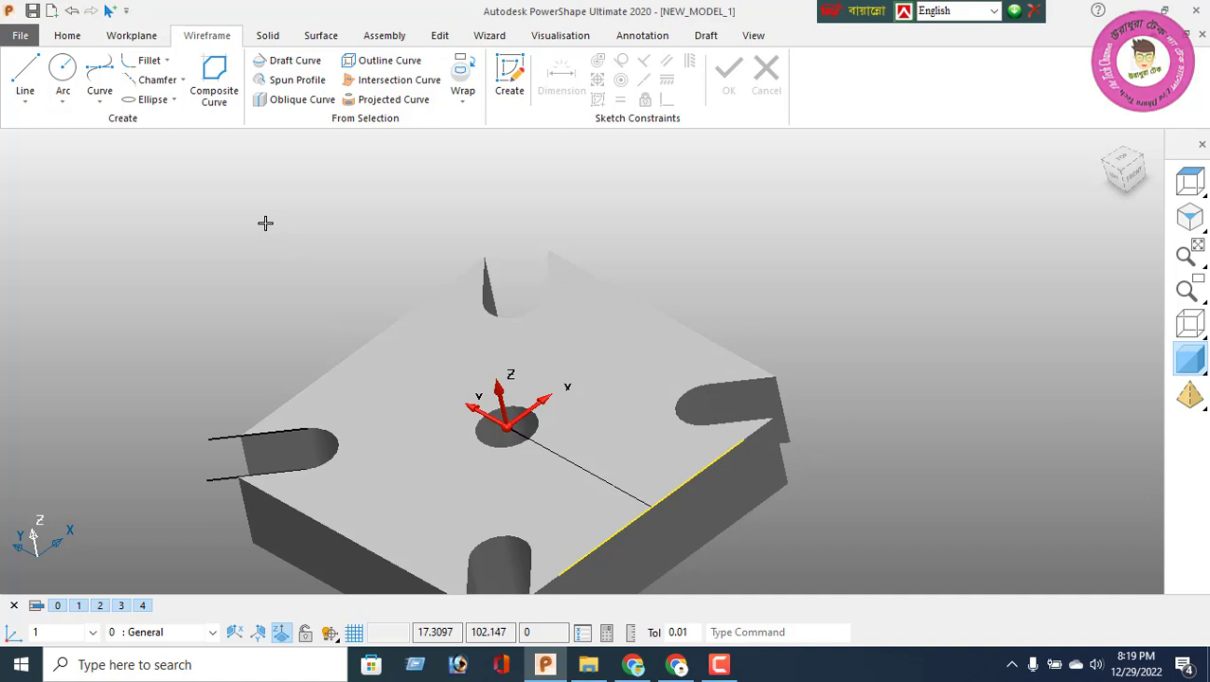
{"action": "left_click", "coordinate": [440, 36]}
{"action": "left_click", "coordinate": [215, 78]}
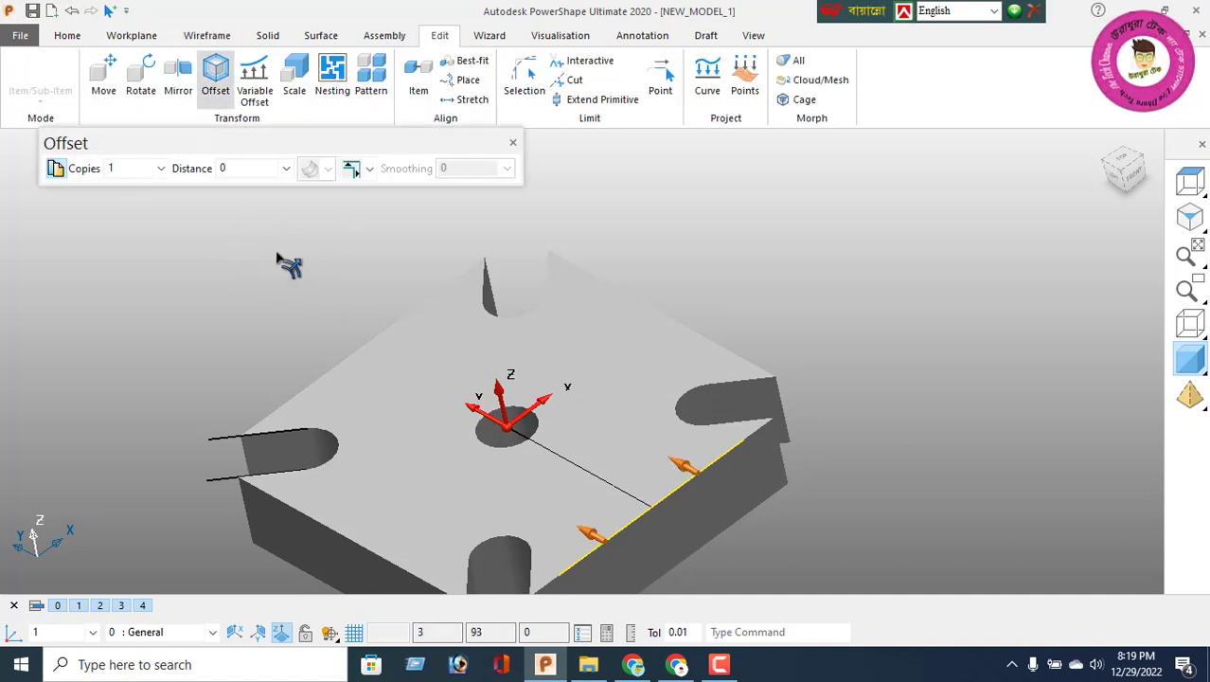
{"action": "double_click", "coordinate": [247, 169]}
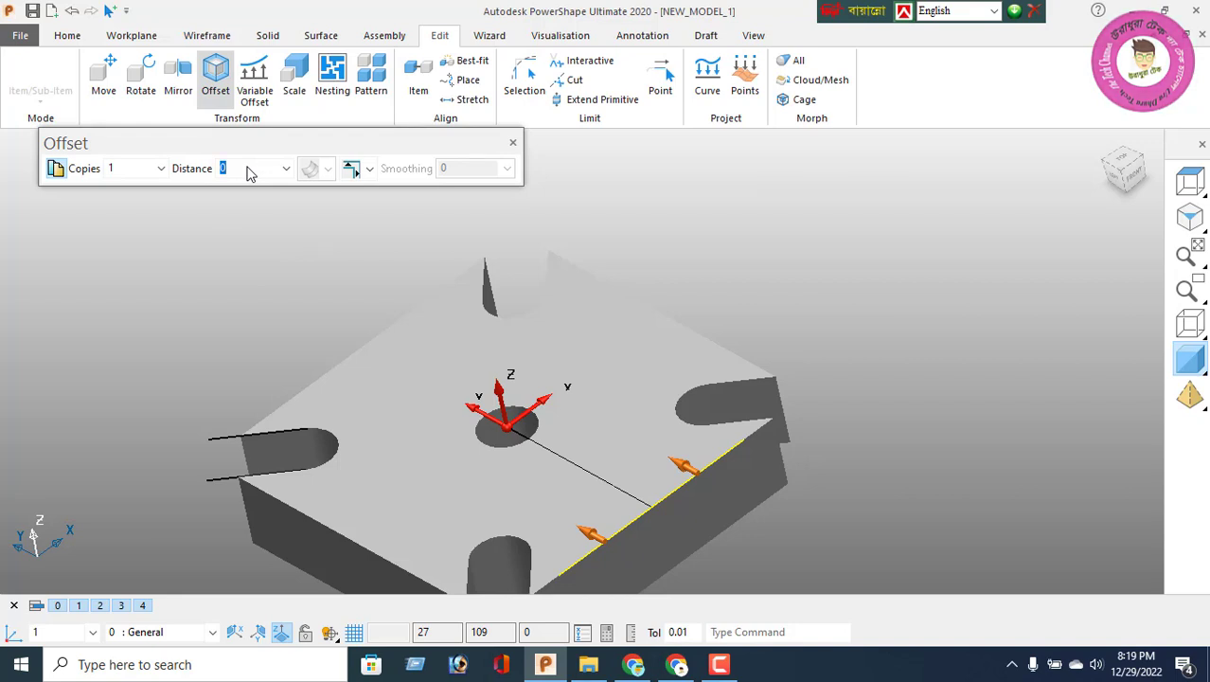
{"action": "key", "text": "Return"}
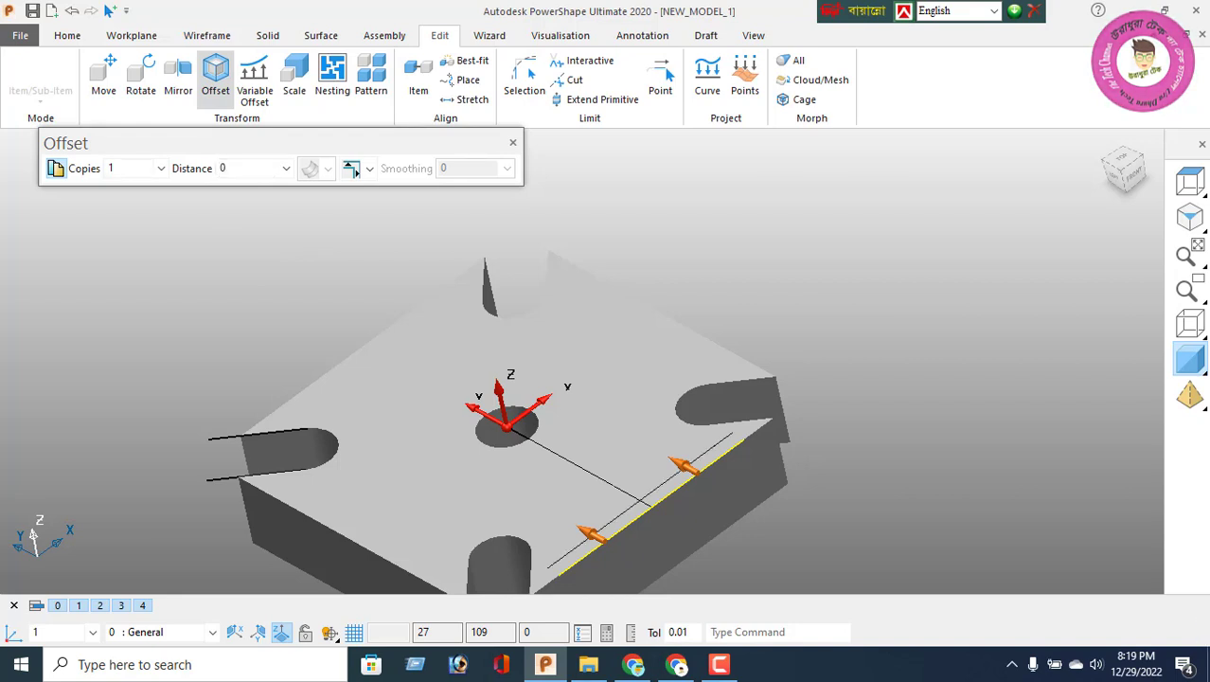
{"action": "left_click", "coordinate": [512, 144]}
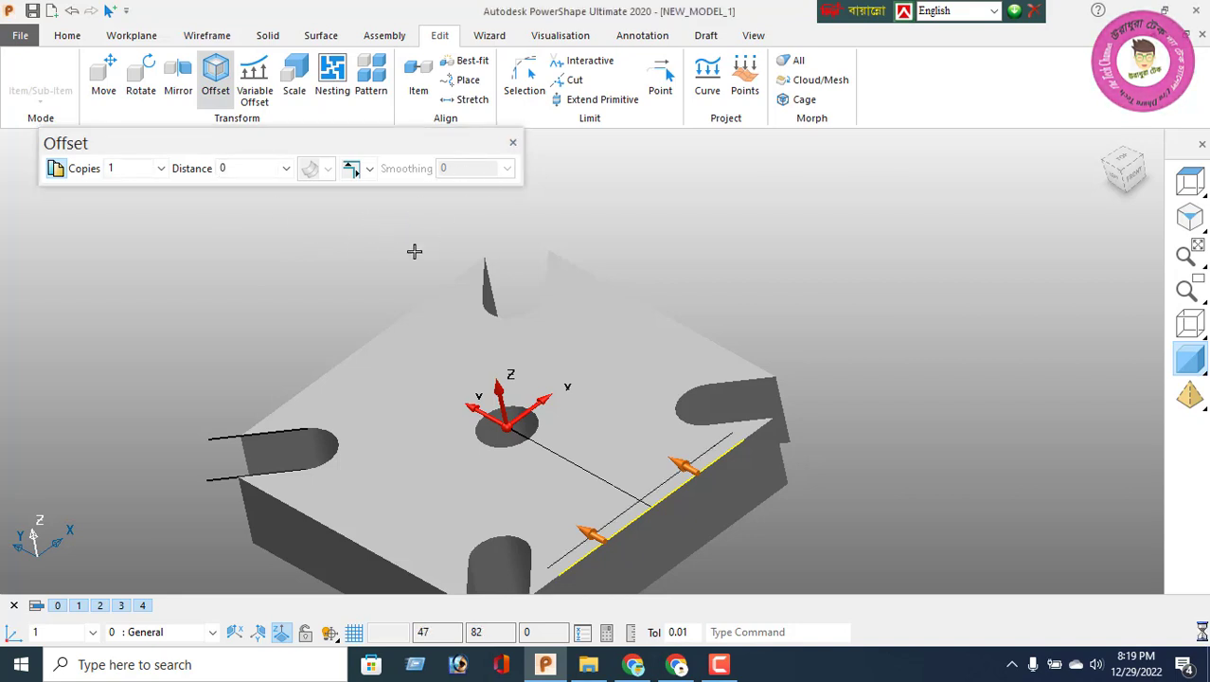
{"action": "right_click", "coordinate": [217, 190]}
{"action": "left_click", "coordinate": [265, 201]}
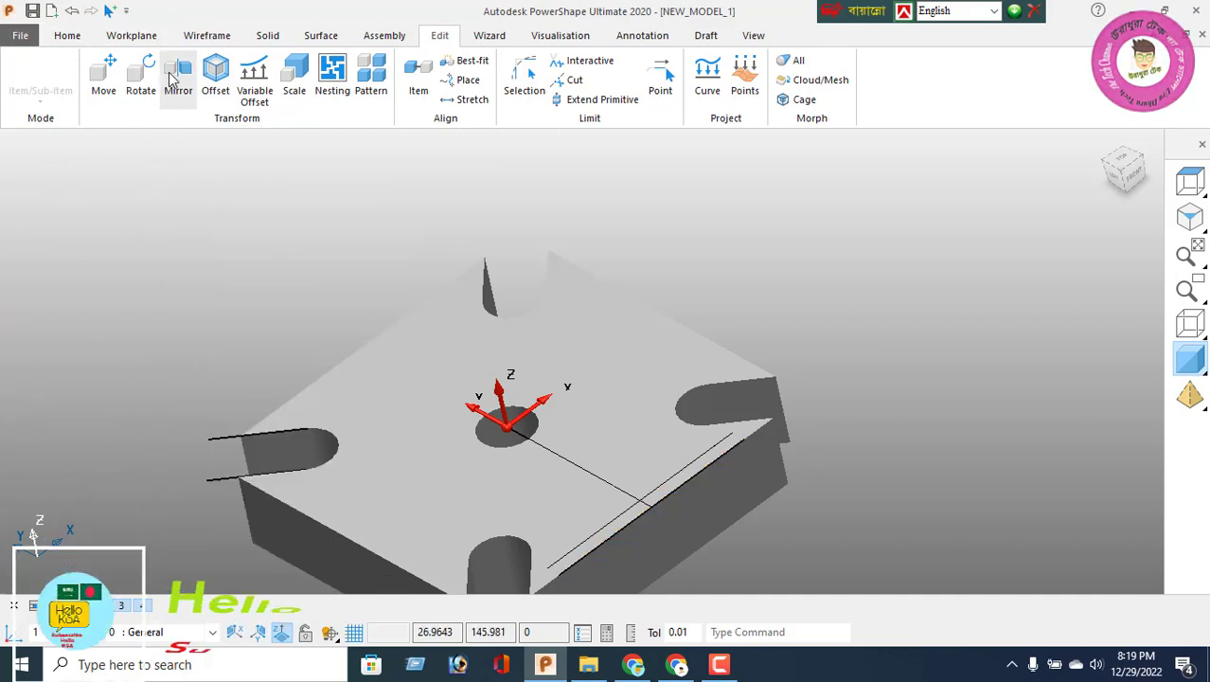
Draw two short lines joining the ends of the negative-Y edge lines to the ends of their inward offset copies
{"action": "left_click", "coordinate": [206, 35]}
{"action": "left_click", "coordinate": [17, 81]}
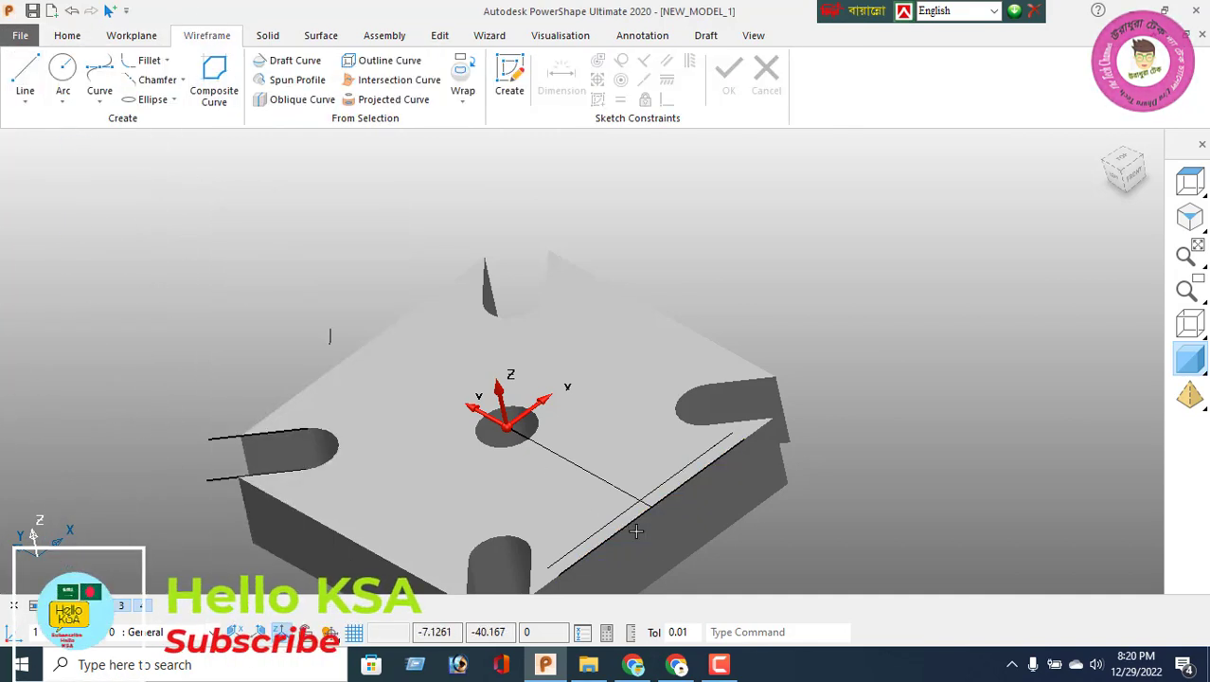
{"action": "scroll", "coordinate": [634, 535], "scroll_direction": "up", "scroll_amount": 2}
{"action": "middle_click_drag", "start_coordinate": [635, 524], "coordinate": [651, 405], "text": "shift"}
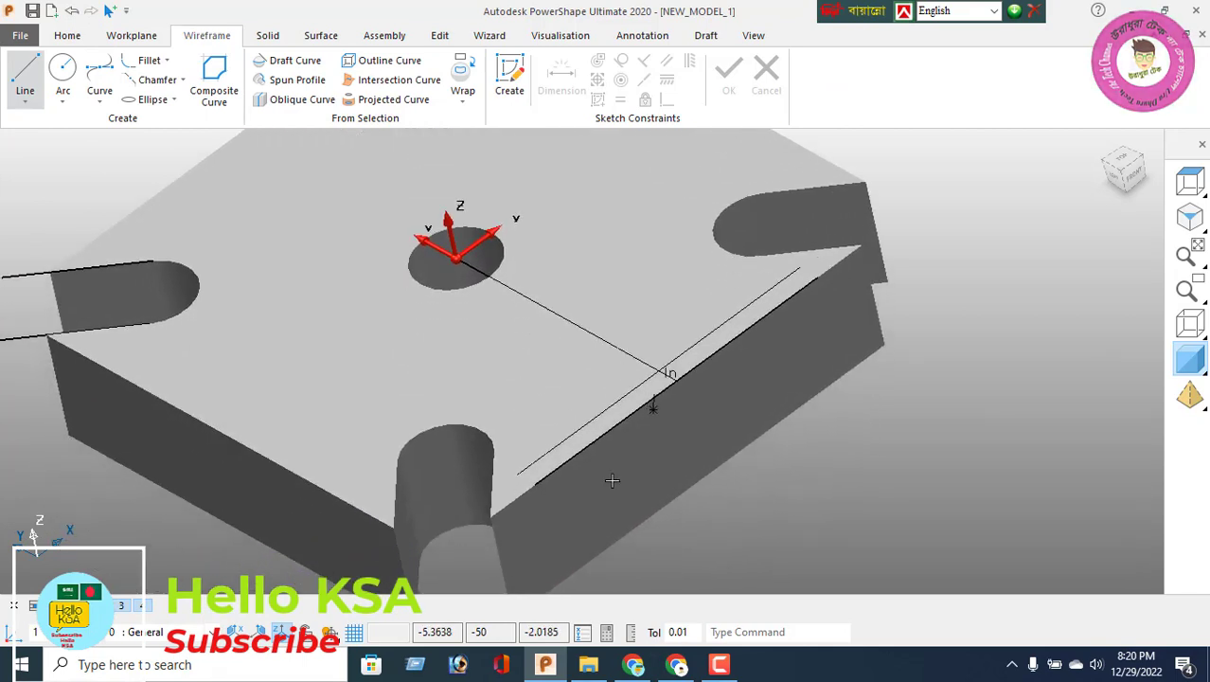
{"action": "left_click", "coordinate": [536, 485]}
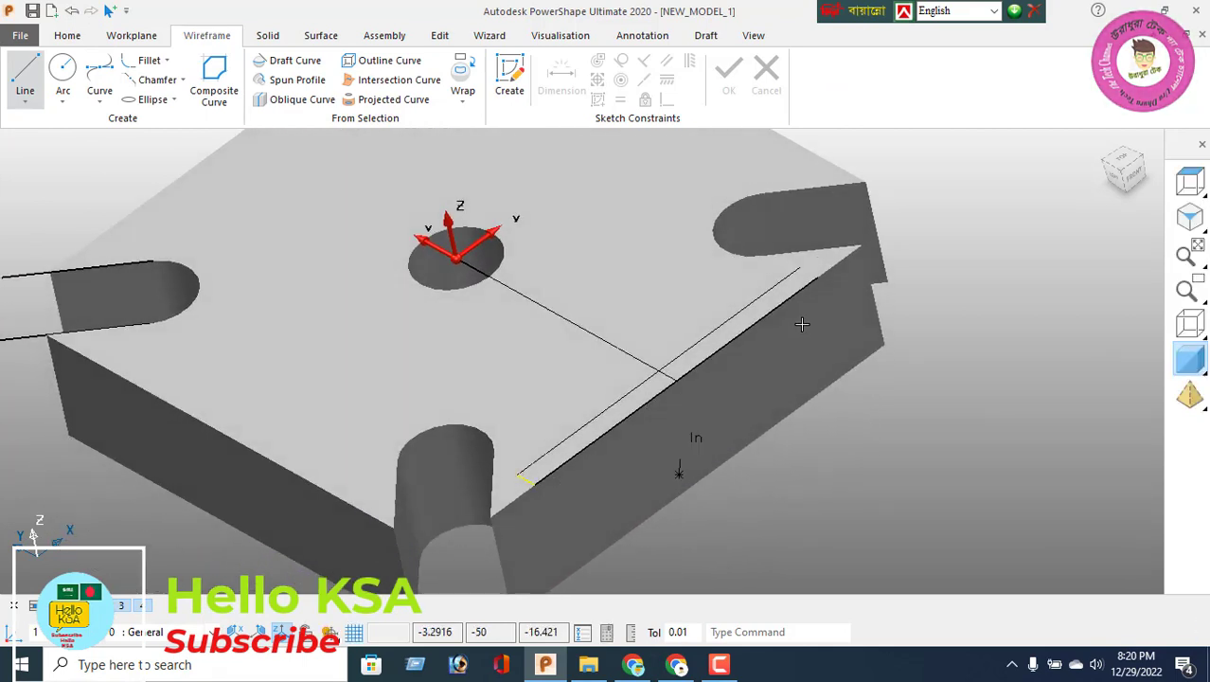
{"action": "left_click", "coordinate": [805, 266]}
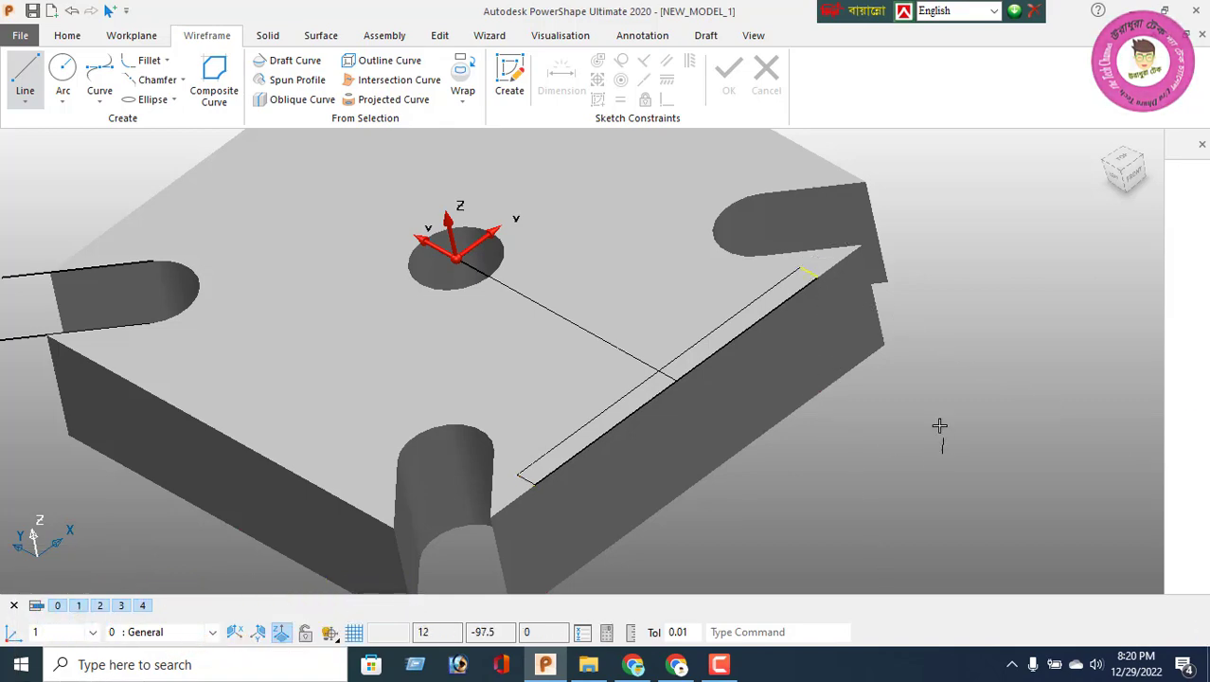
{"action": "right_click", "coordinate": [930, 318]}
{"action": "left_click", "coordinate": [940, 159]}
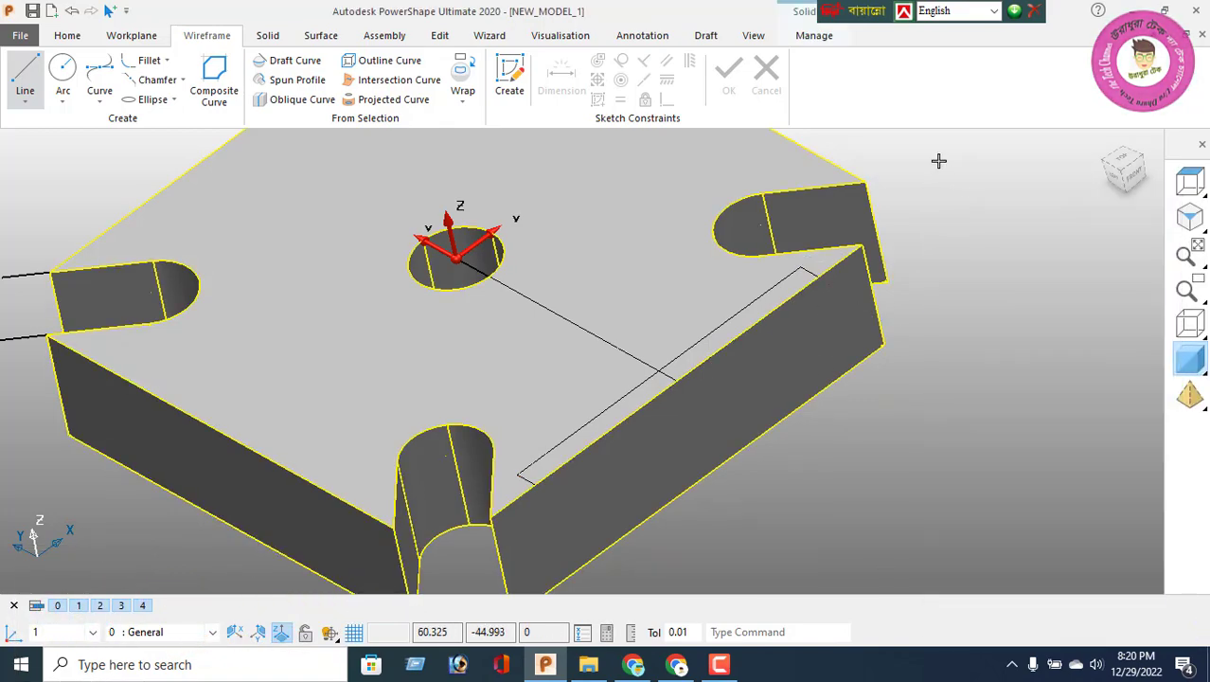
{"action": "right_click", "coordinate": [1002, 205]}
{"action": "left_click", "coordinate": [1017, 210]}
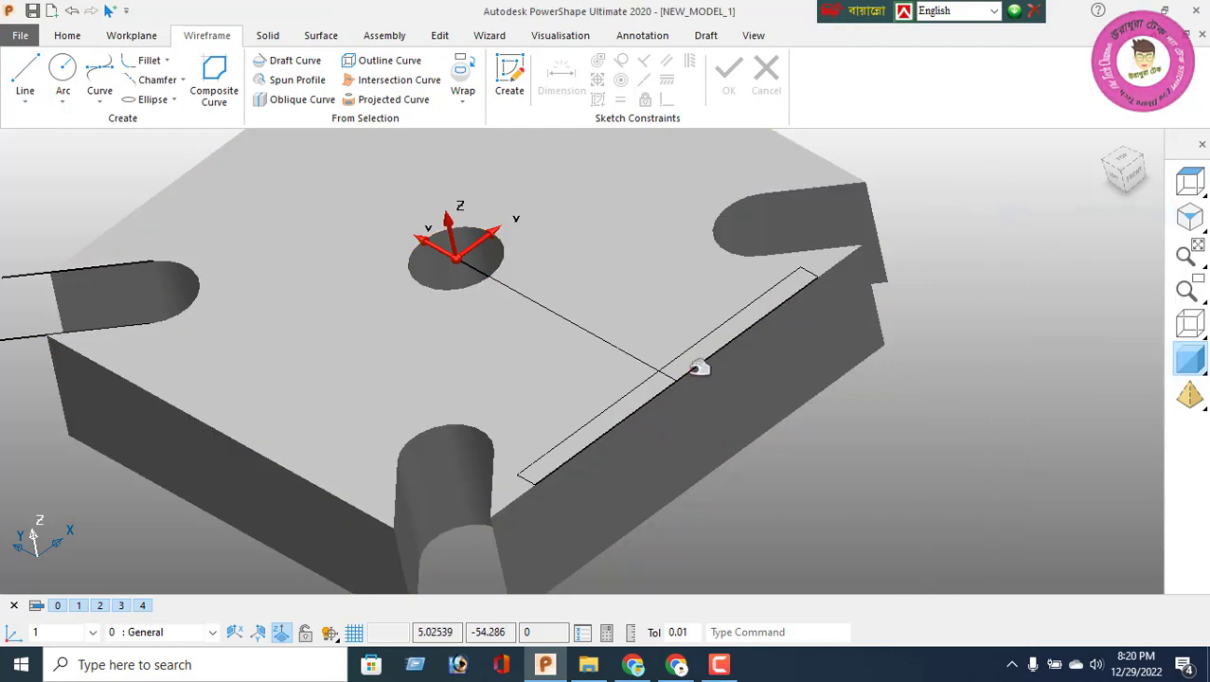
Create a closed composite curve from the narrow rectangle's lines along the plate's negative-Y edge
{"action": "left_click", "coordinate": [220, 83]}
{"action": "left_click", "coordinate": [581, 449]}
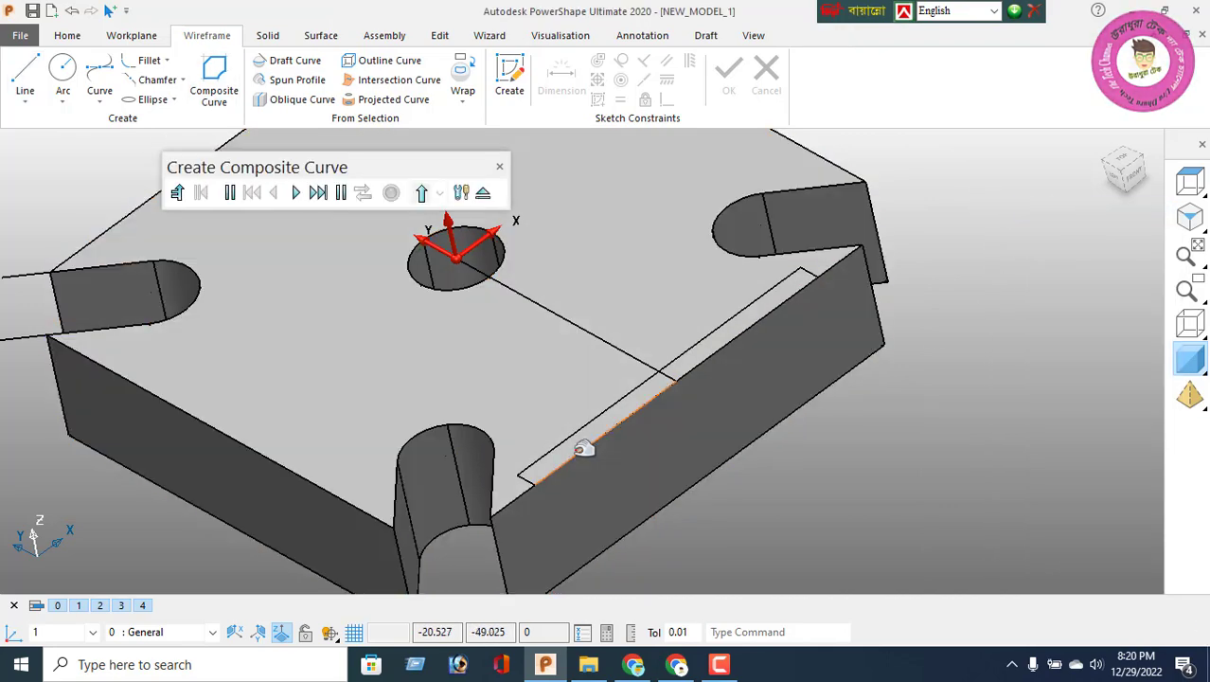
{"action": "left_click", "coordinate": [422, 192]}
{"action": "left_click", "coordinate": [524, 472]}
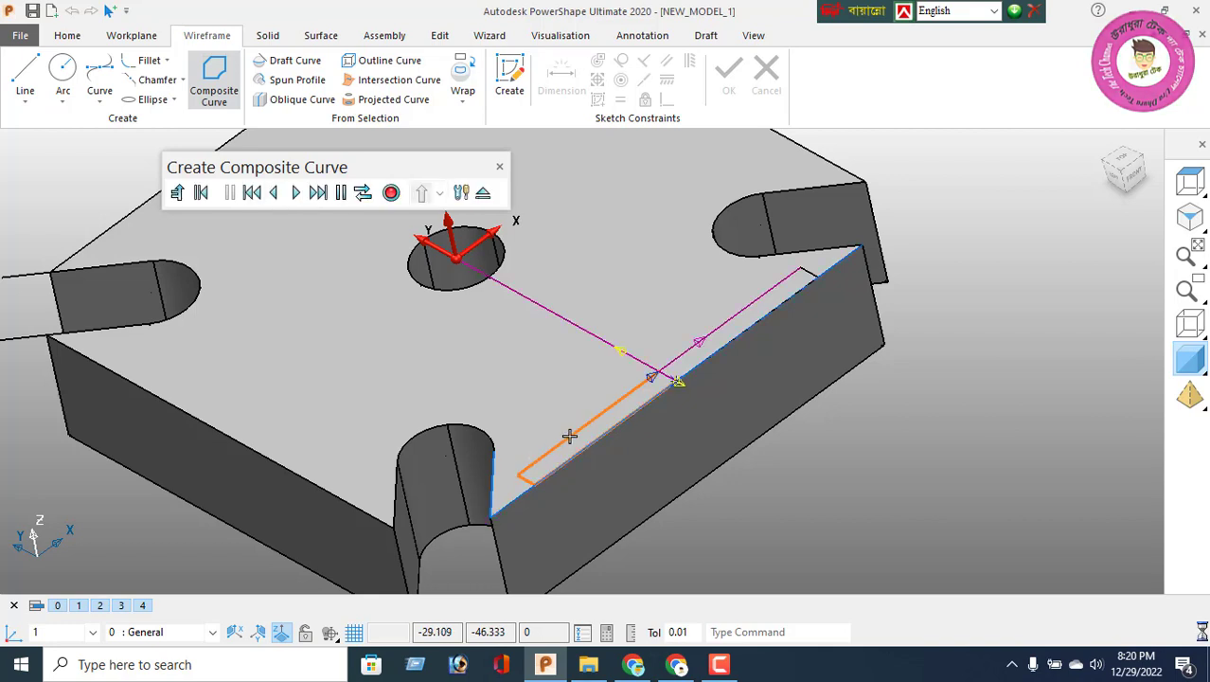
{"action": "left_click", "coordinate": [700, 342]}
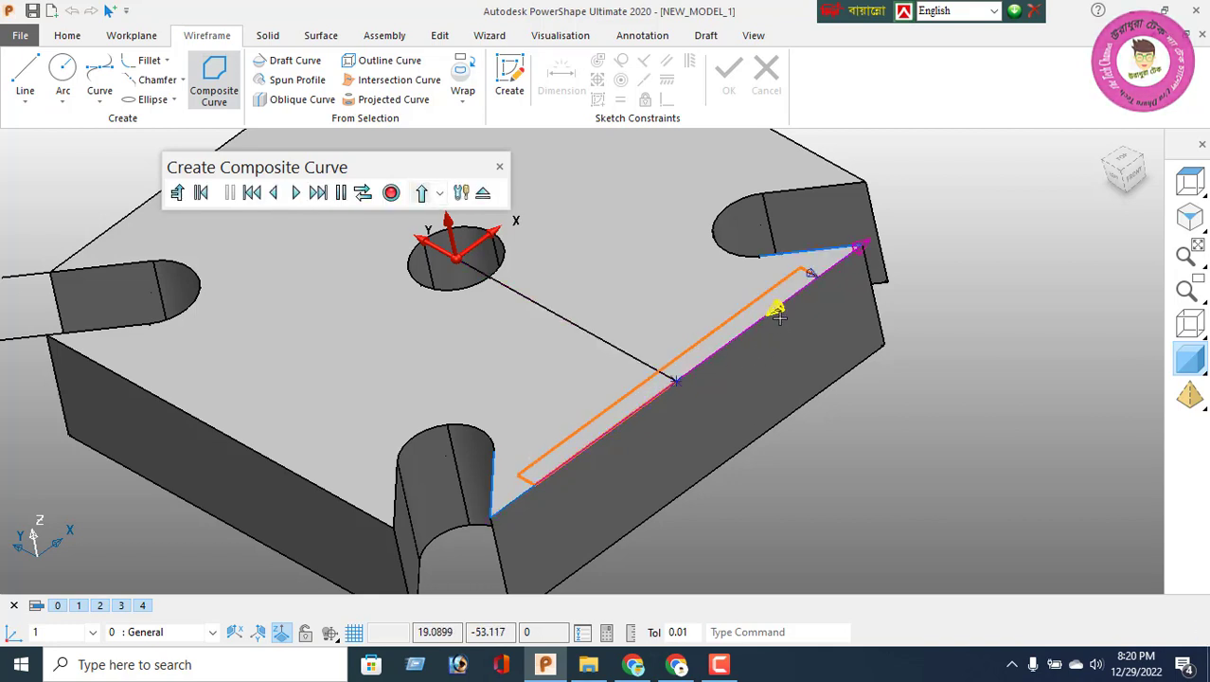
{"action": "left_click", "coordinate": [390, 193]}
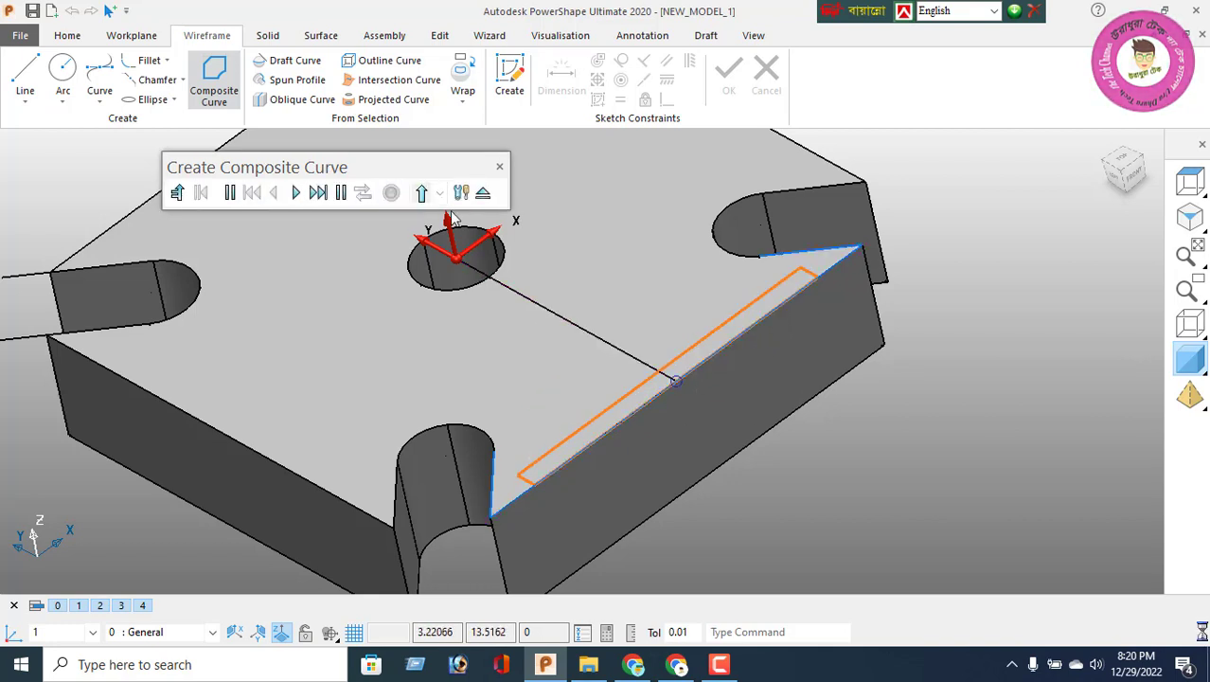
Mirror a copy of the narrow rectangular curve about the ZX plane onto the plate's positive-Y edge
{"action": "left_click", "coordinate": [1191, 181]}
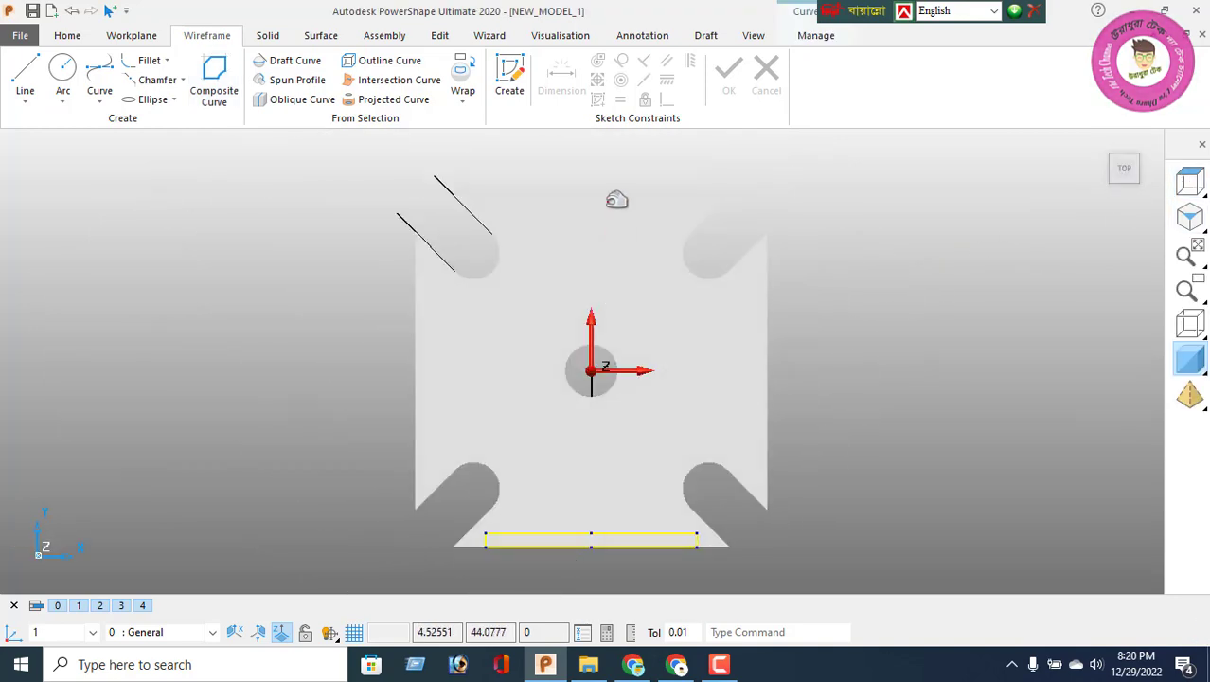
{"action": "left_click", "coordinate": [439, 35]}
{"action": "left_click", "coordinate": [174, 85]}
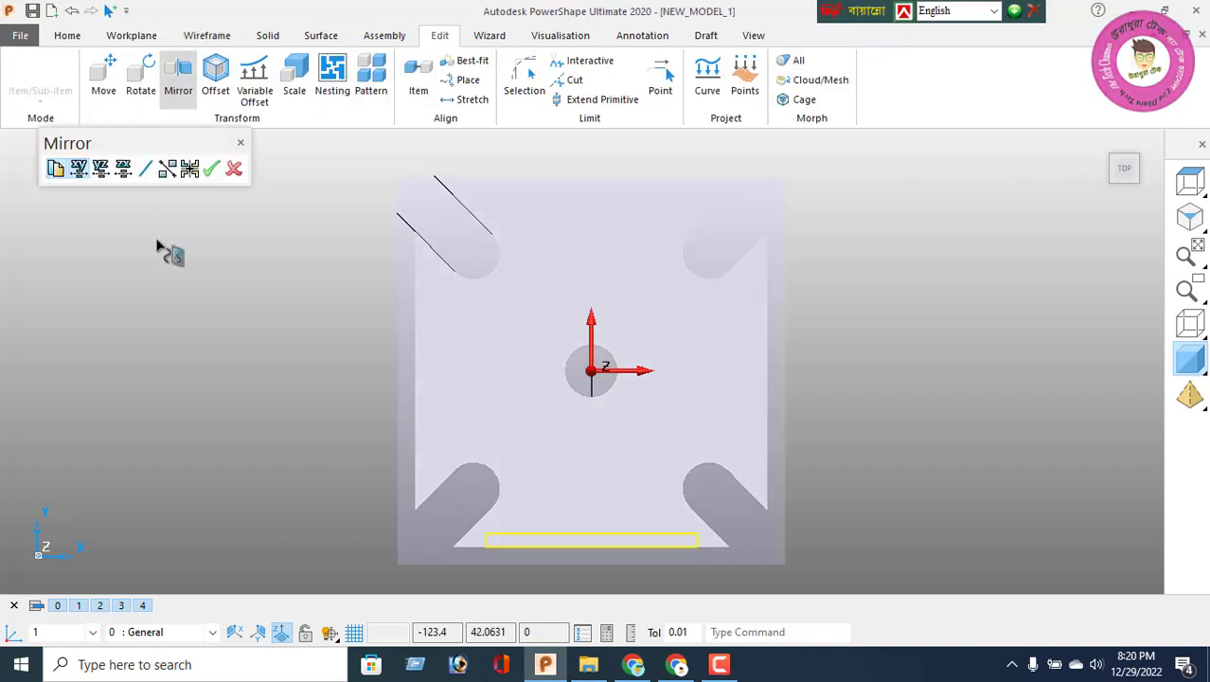
{"action": "left_click", "coordinate": [101, 168]}
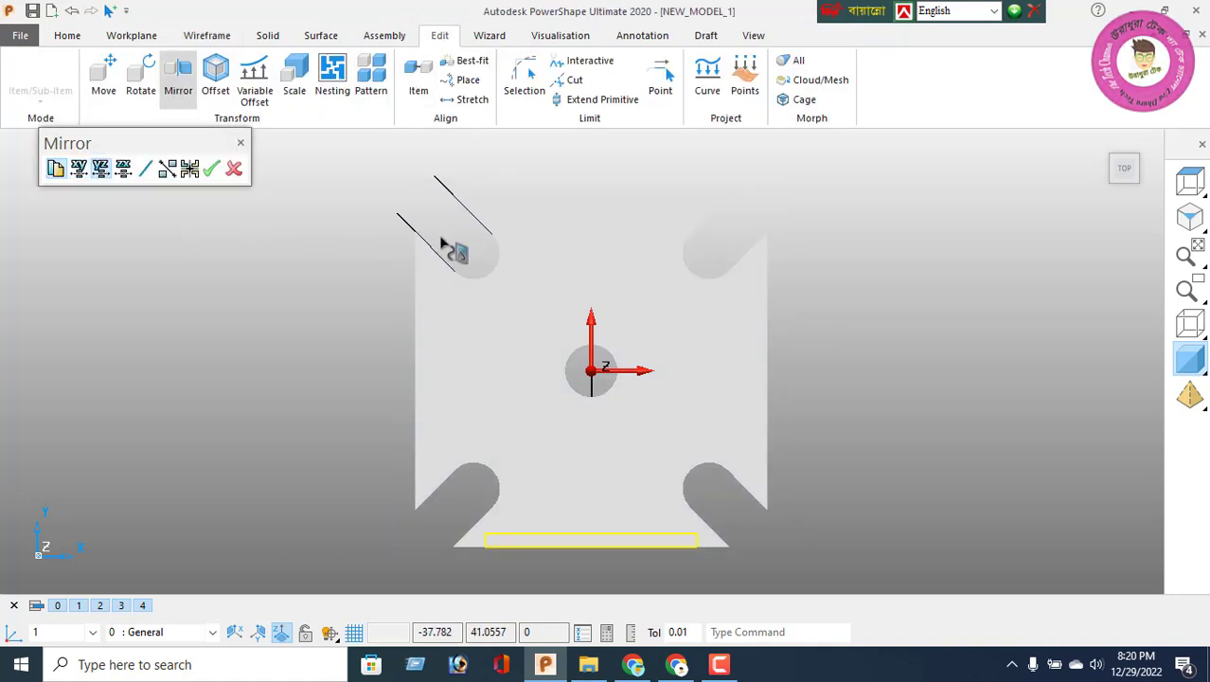
{"action": "left_click", "coordinate": [124, 170]}
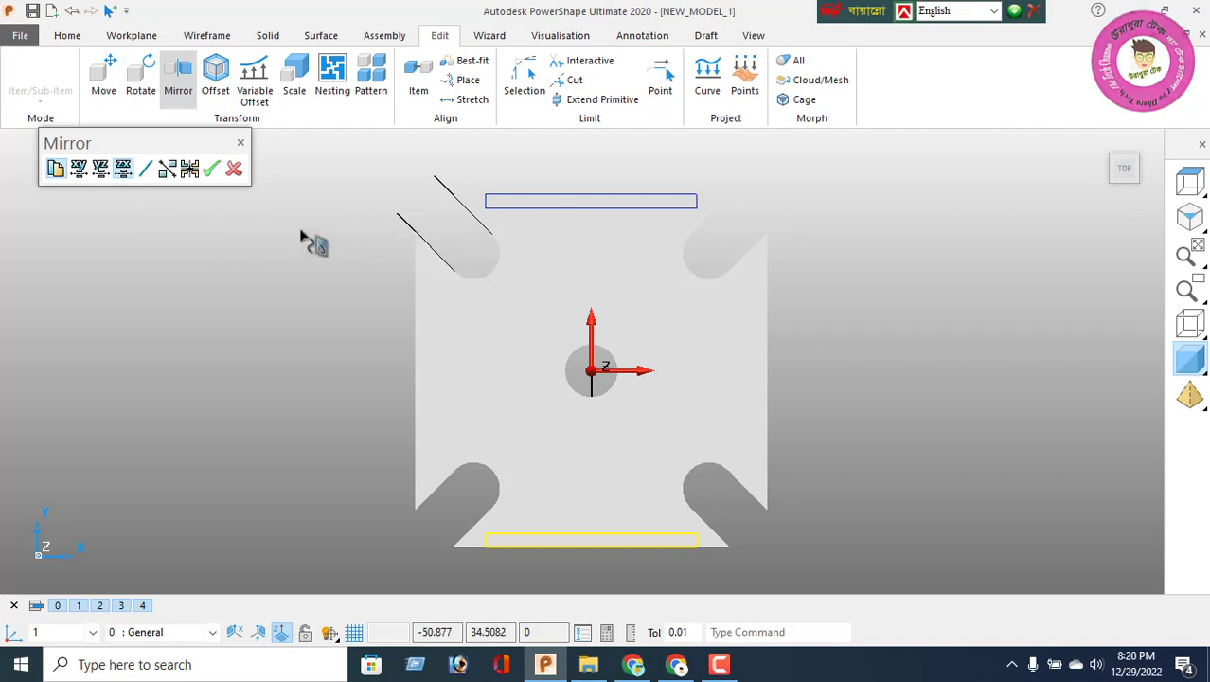
{"action": "left_click", "coordinate": [212, 174]}
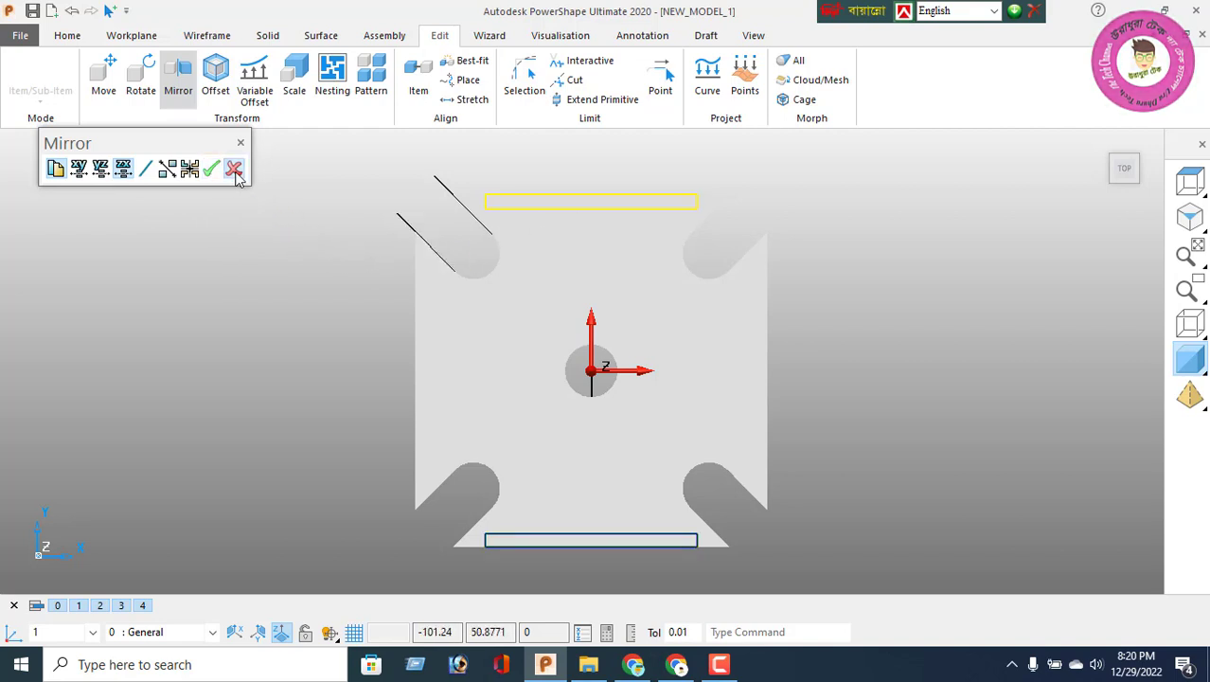
{"action": "left_click", "coordinate": [234, 170]}
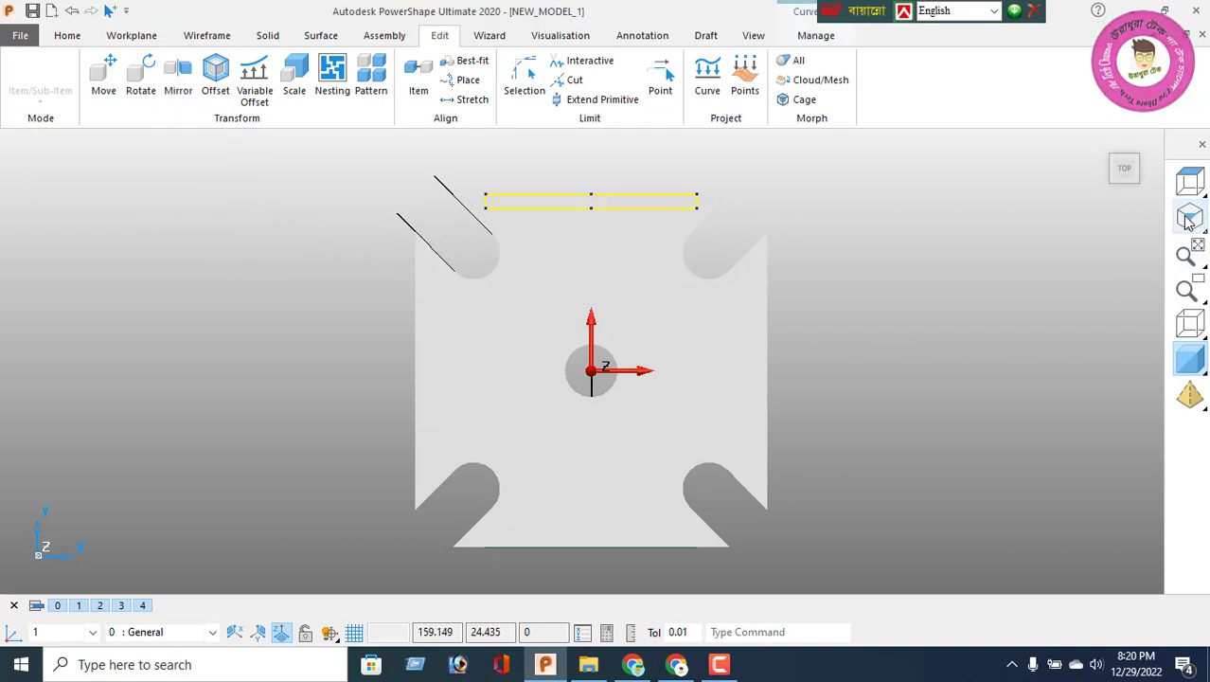
{"action": "left_click", "coordinate": [1189, 218]}
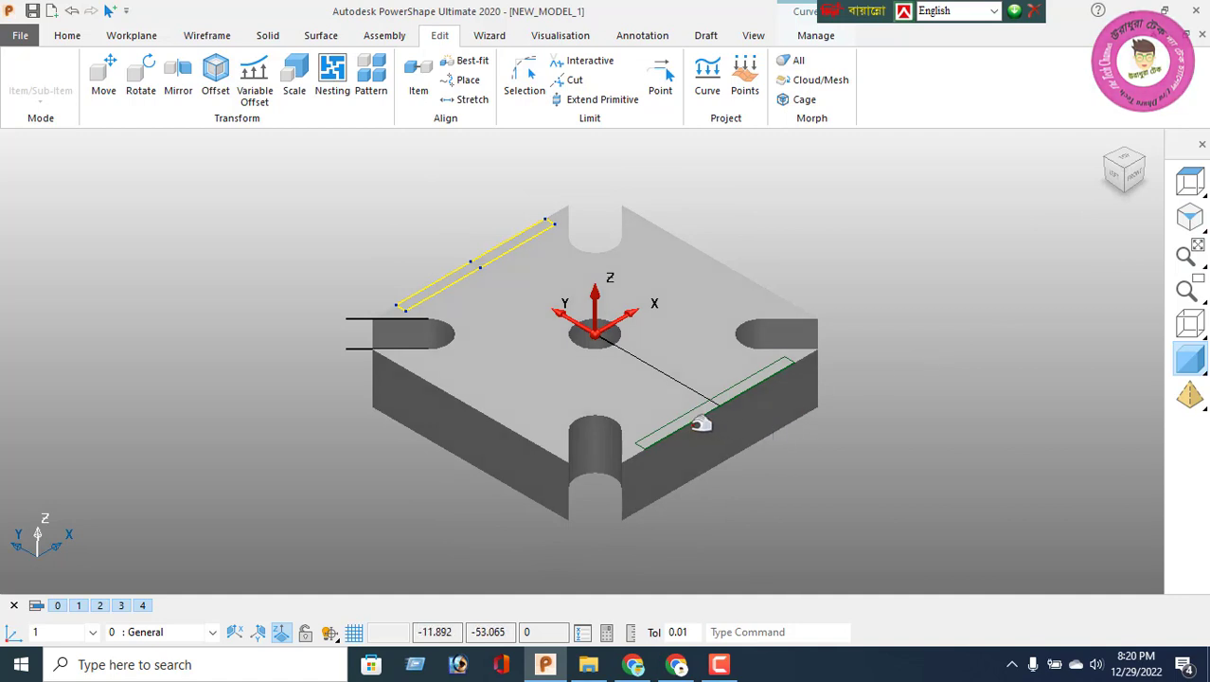
{"action": "left_click", "coordinate": [683, 417]}
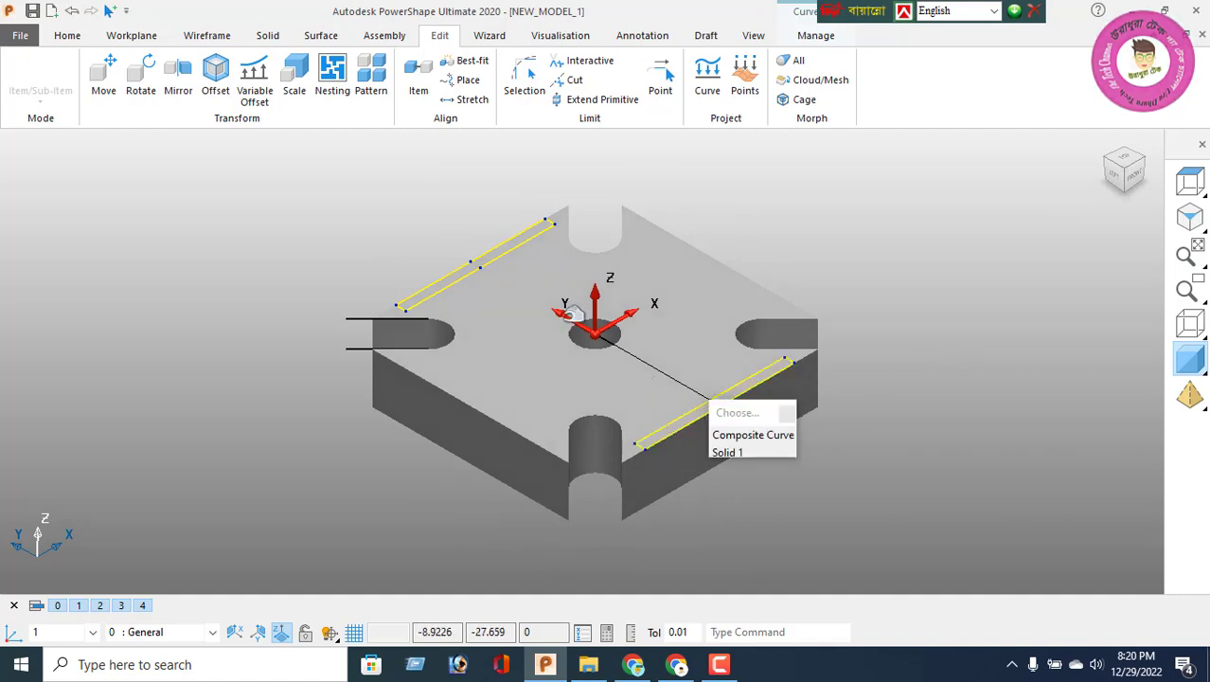
{"action": "left_click", "coordinate": [265, 35]}
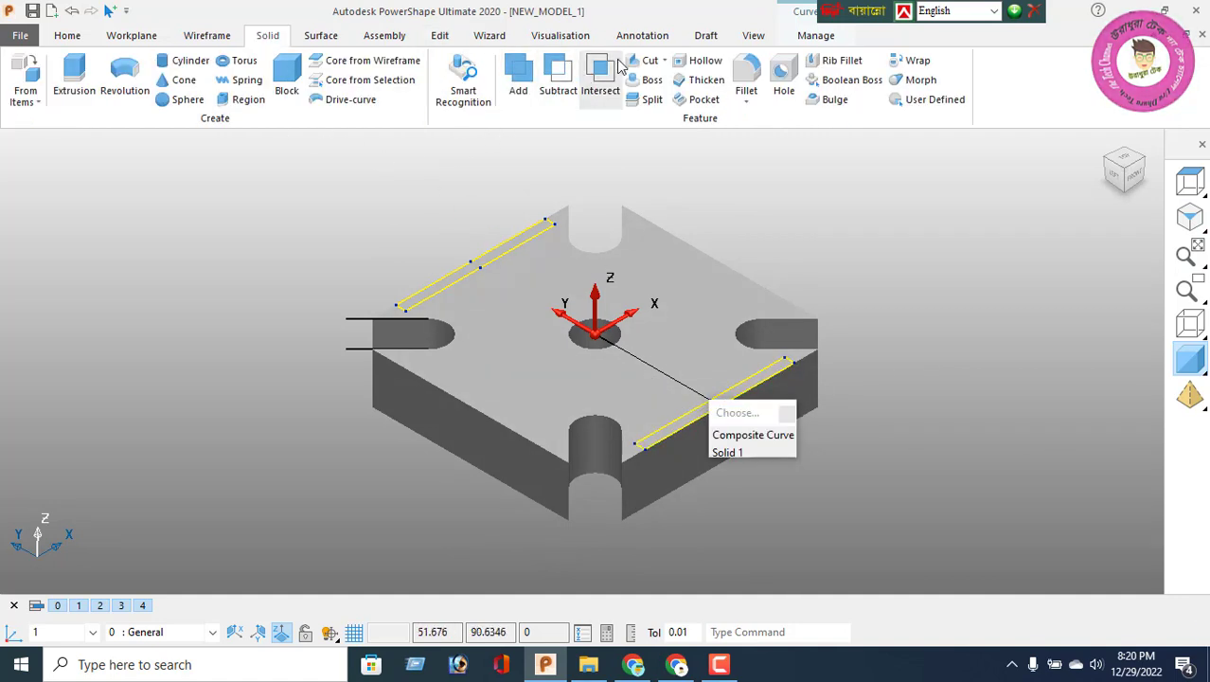
{"action": "left_click", "coordinate": [600, 84]}
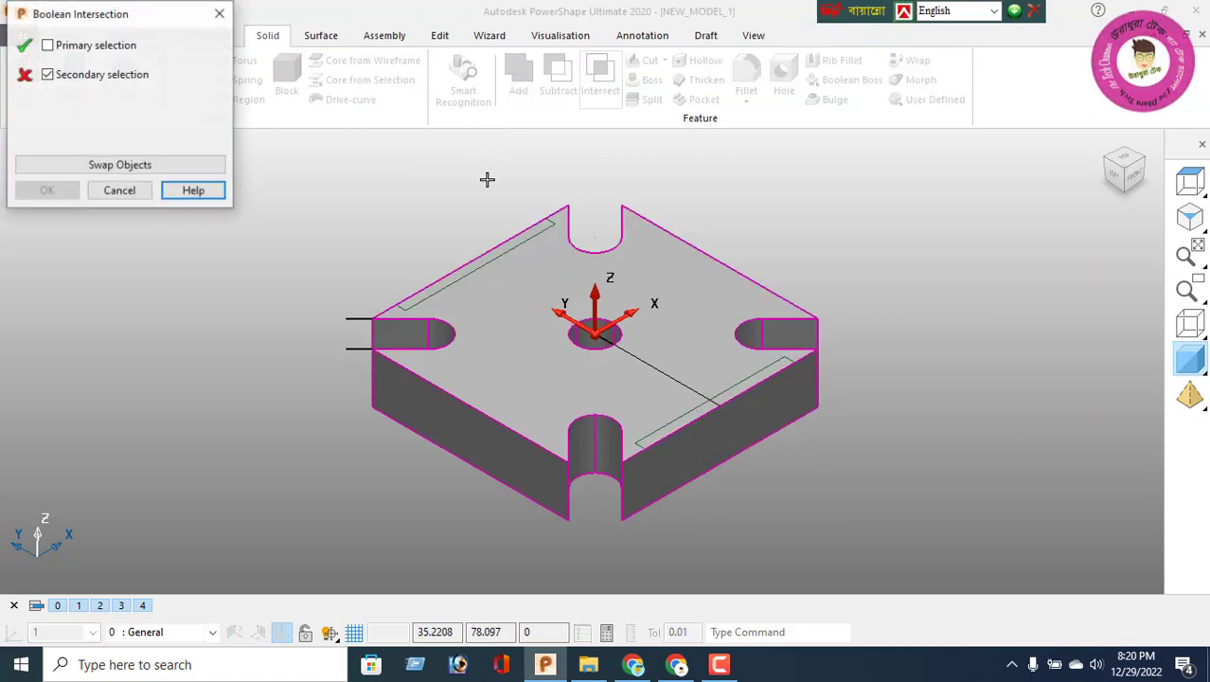
{"action": "left_click", "coordinate": [119, 190]}
{"action": "left_click", "coordinate": [650, 61]}
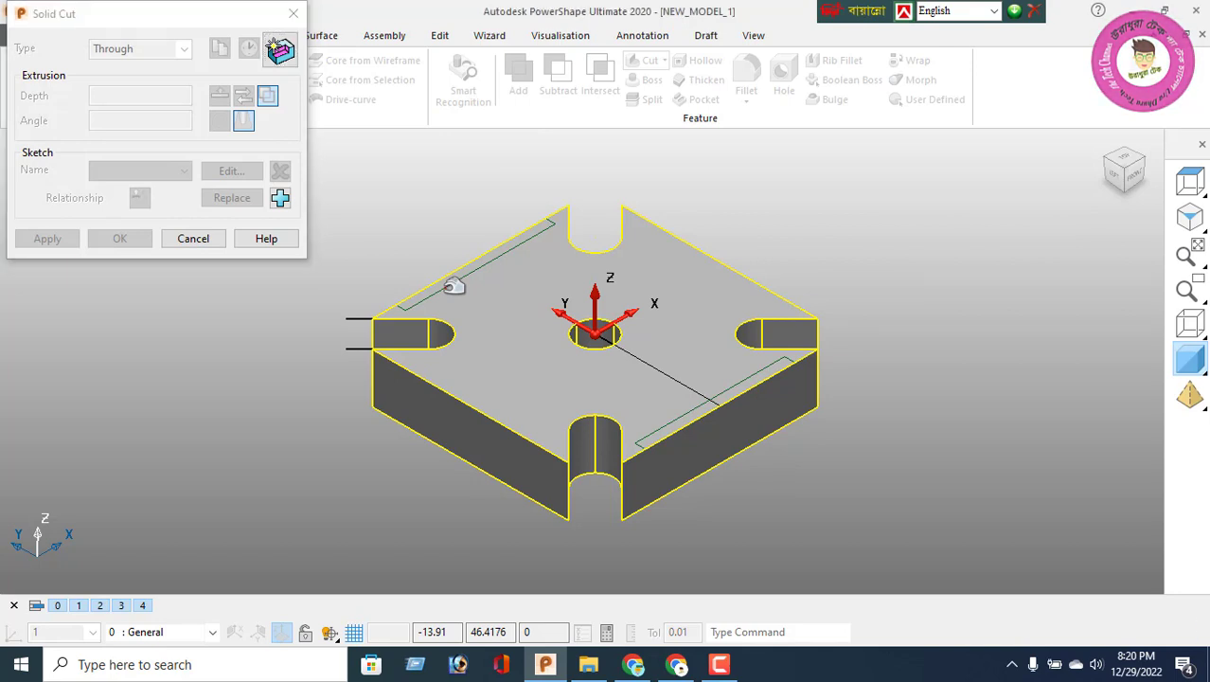
{"action": "left_click", "coordinate": [196, 238]}
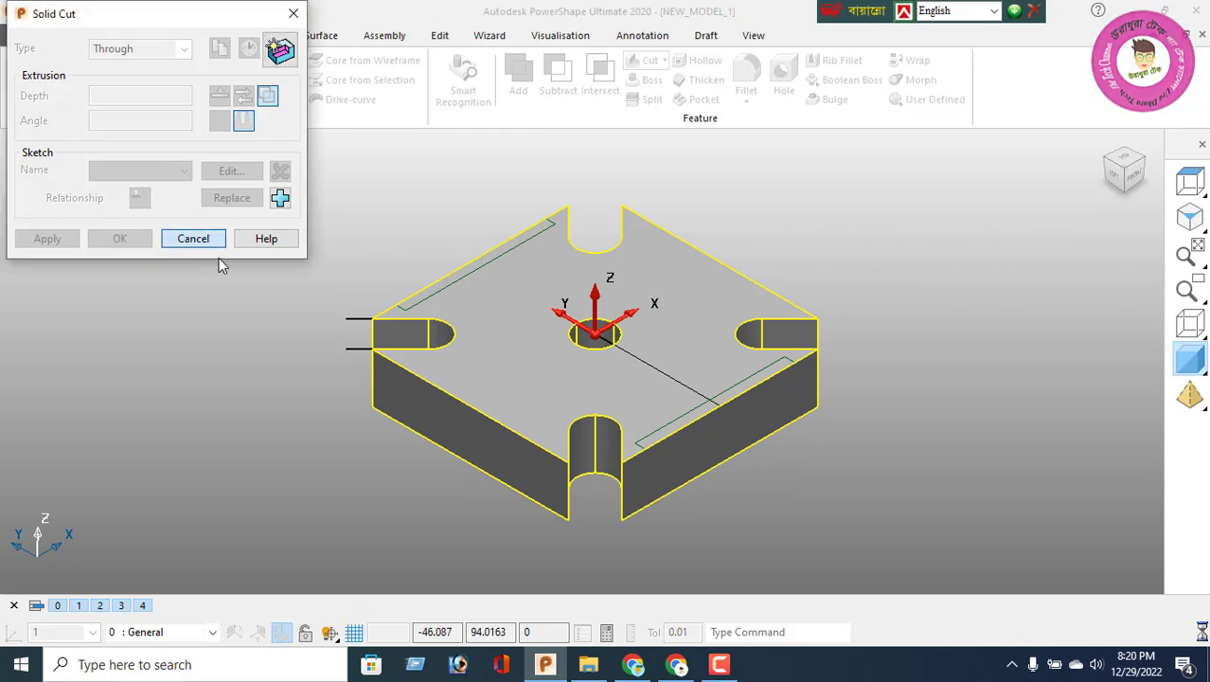
{"action": "right_click", "coordinate": [251, 226]}
{"action": "key", "text": "Escape"}
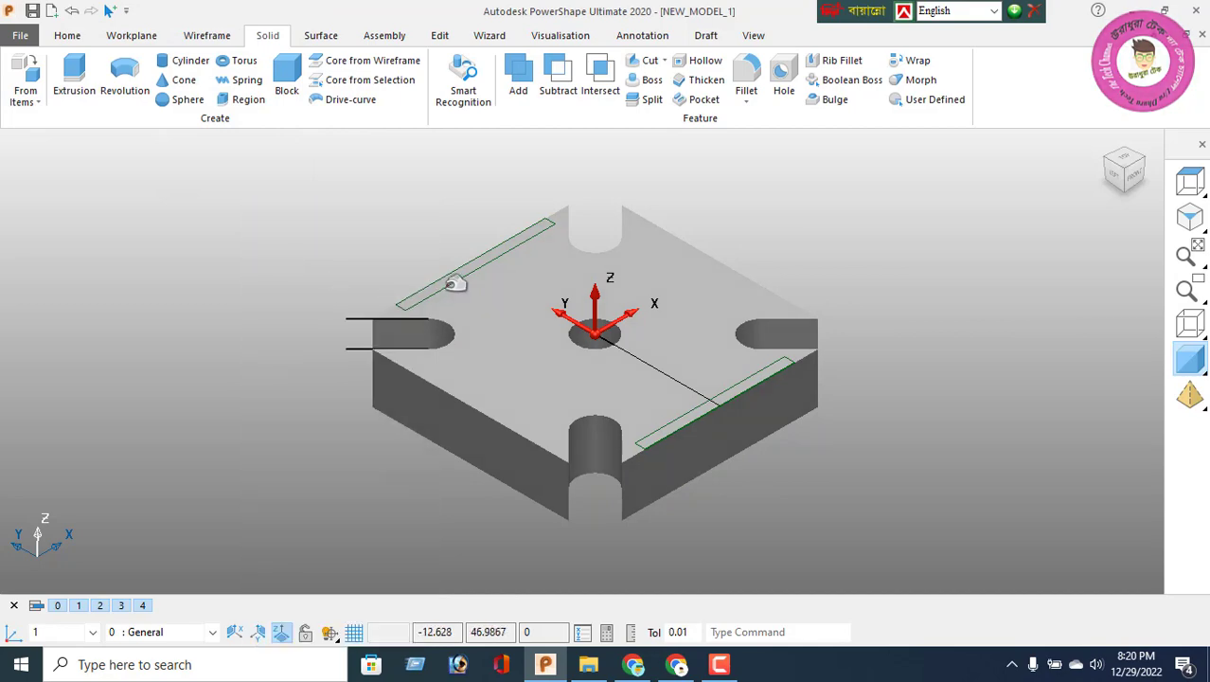
{"action": "left_click", "coordinate": [470, 339]}
{"action": "right_click", "coordinate": [317, 204]}
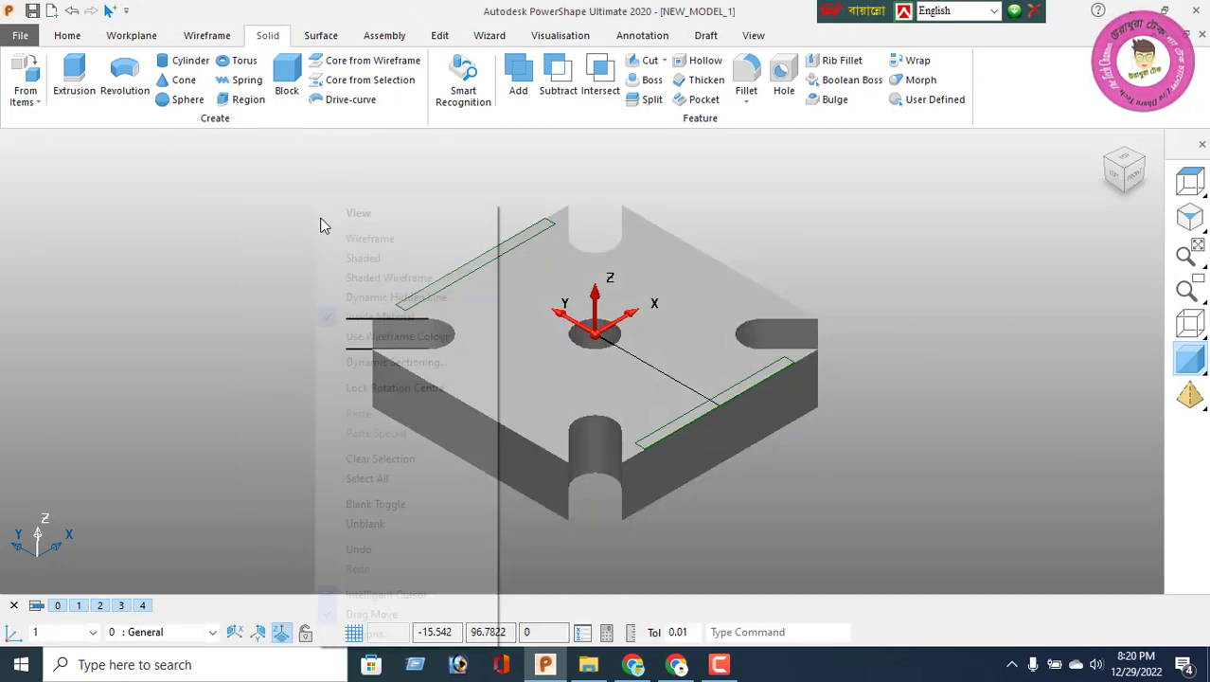
{"action": "key", "text": "Escape"}
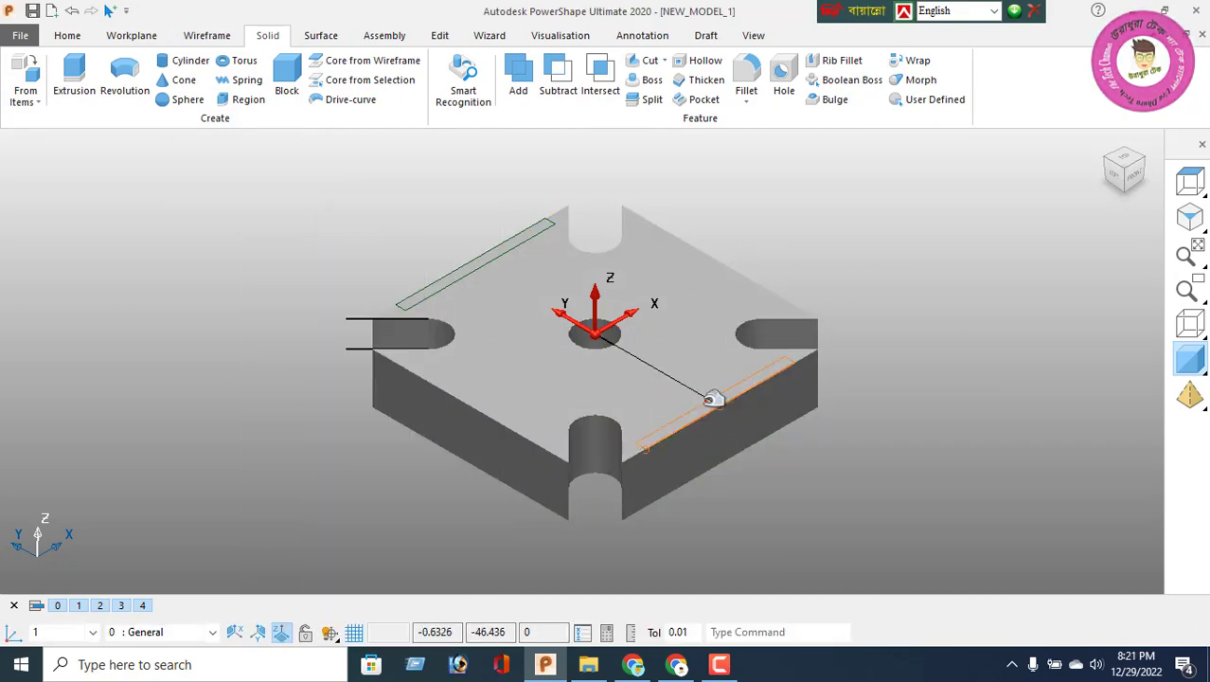
Take the plate solid out of view, select both edge profiles, and bring the solid back
{"action": "left_click", "coordinate": [606, 378]}
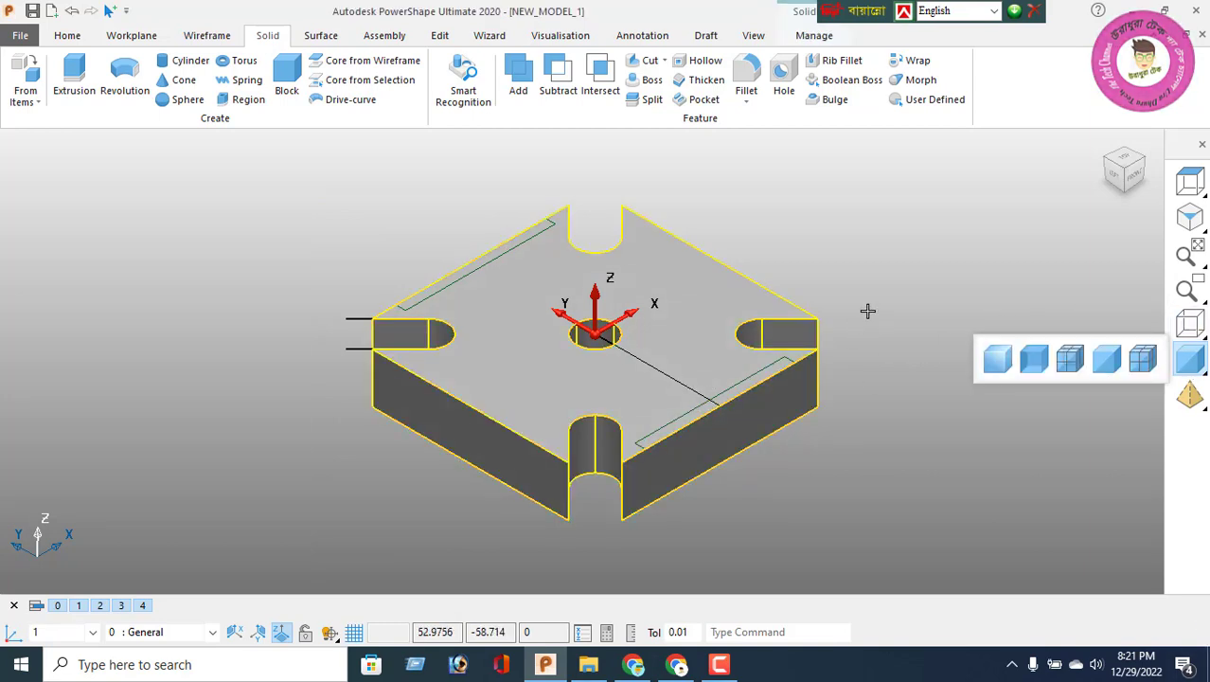
{"action": "key", "text": "Delete"}
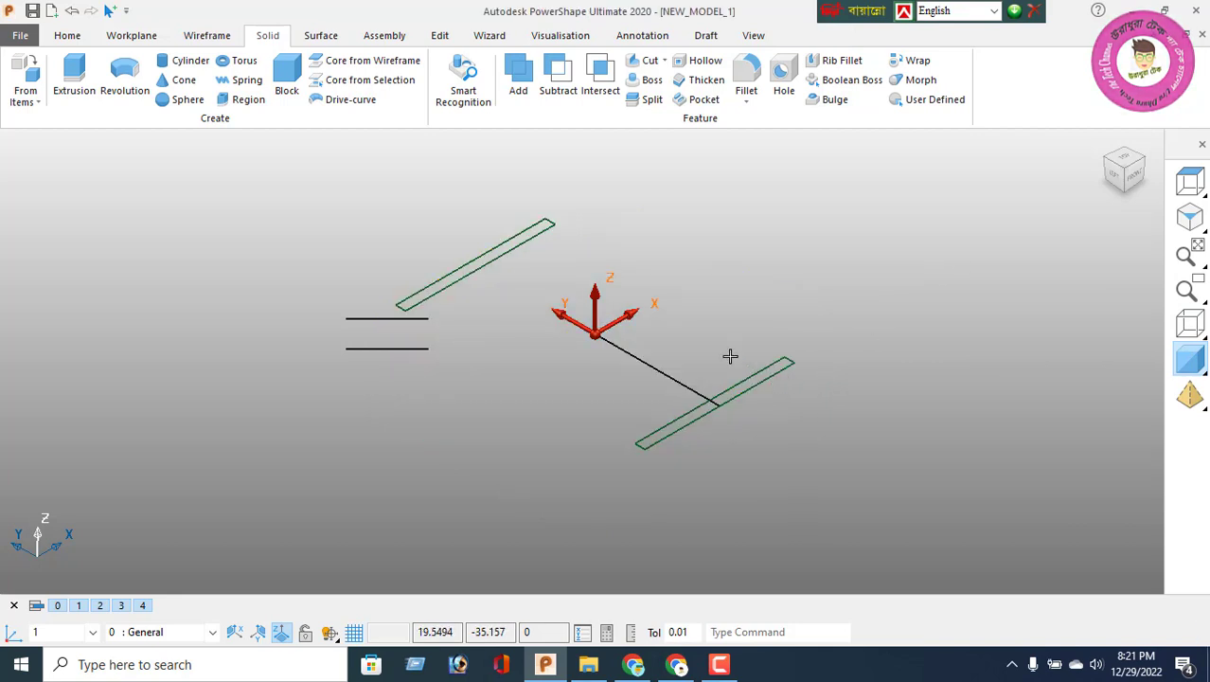
{"action": "left_click_drag", "start_coordinate": [729, 354], "coordinate": [800, 408]}
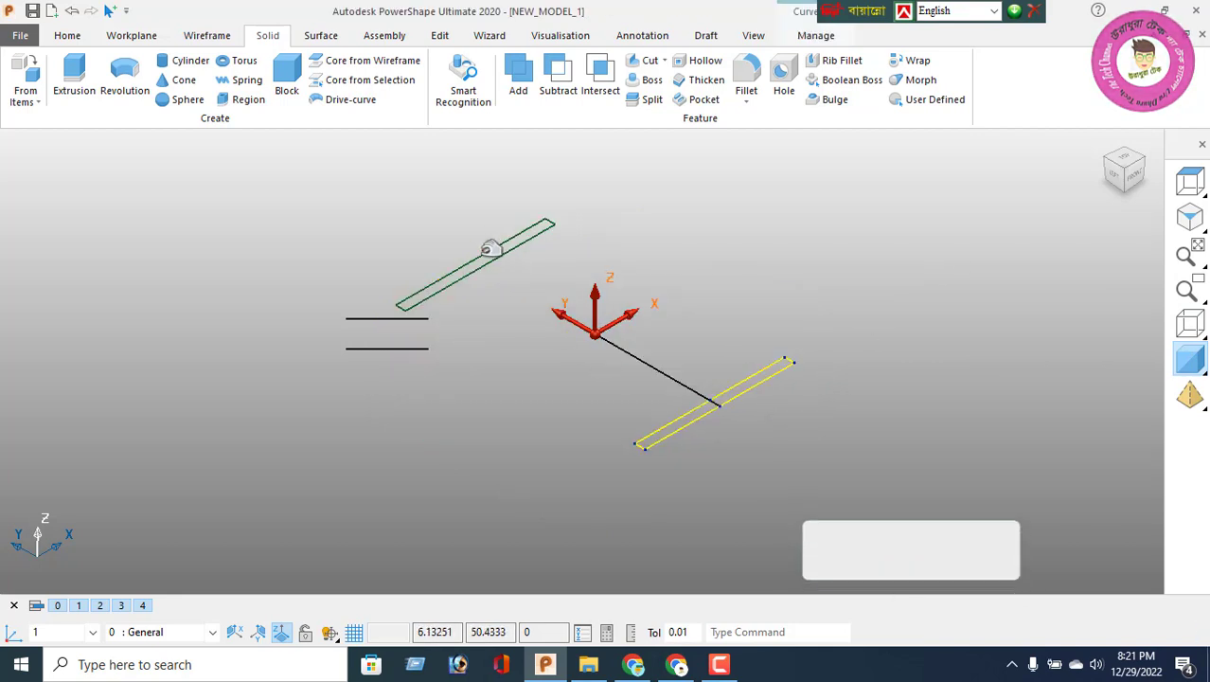
{"action": "left_click", "coordinate": [503, 285], "text": "shift"}
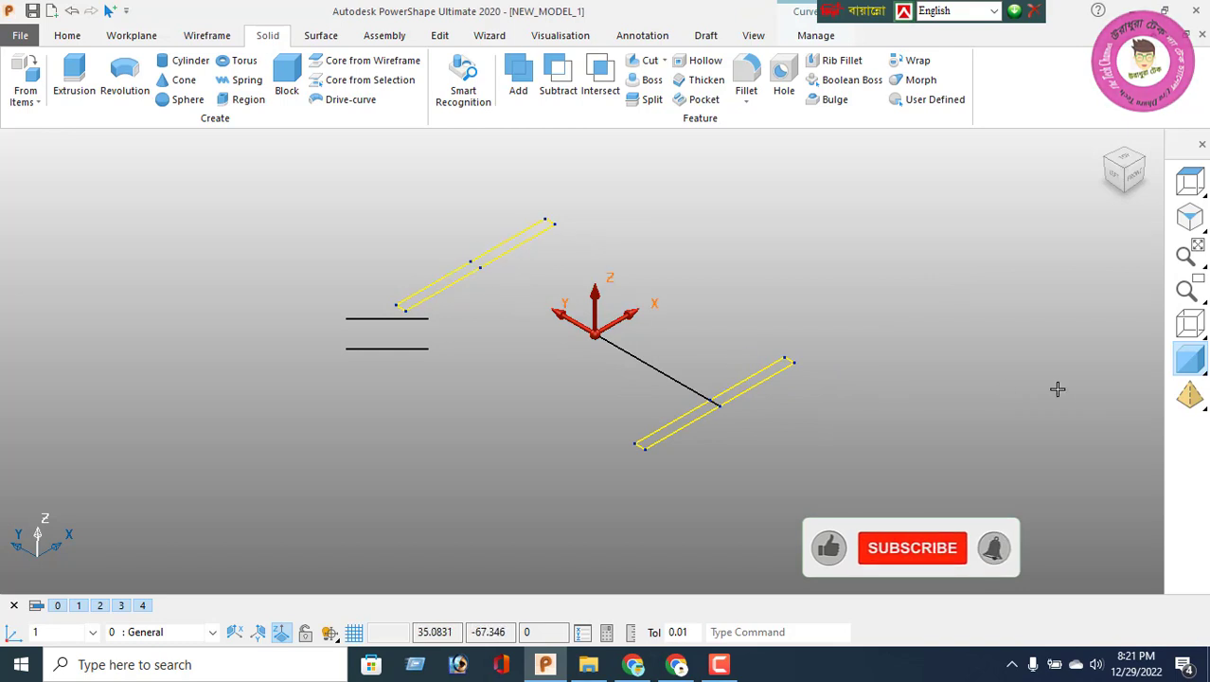
{"action": "mouse_move", "coordinate": [1175, 356]}
{"action": "key", "text": "ctrl+l"}
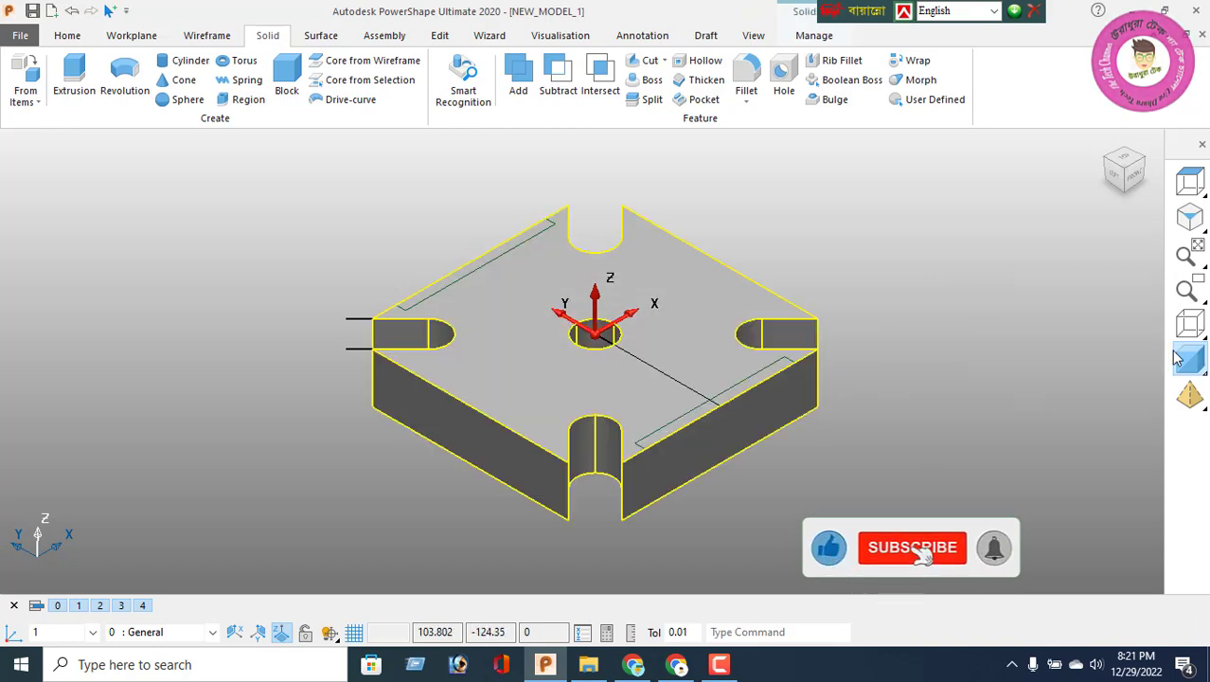
{"action": "left_click", "coordinate": [814, 258]}
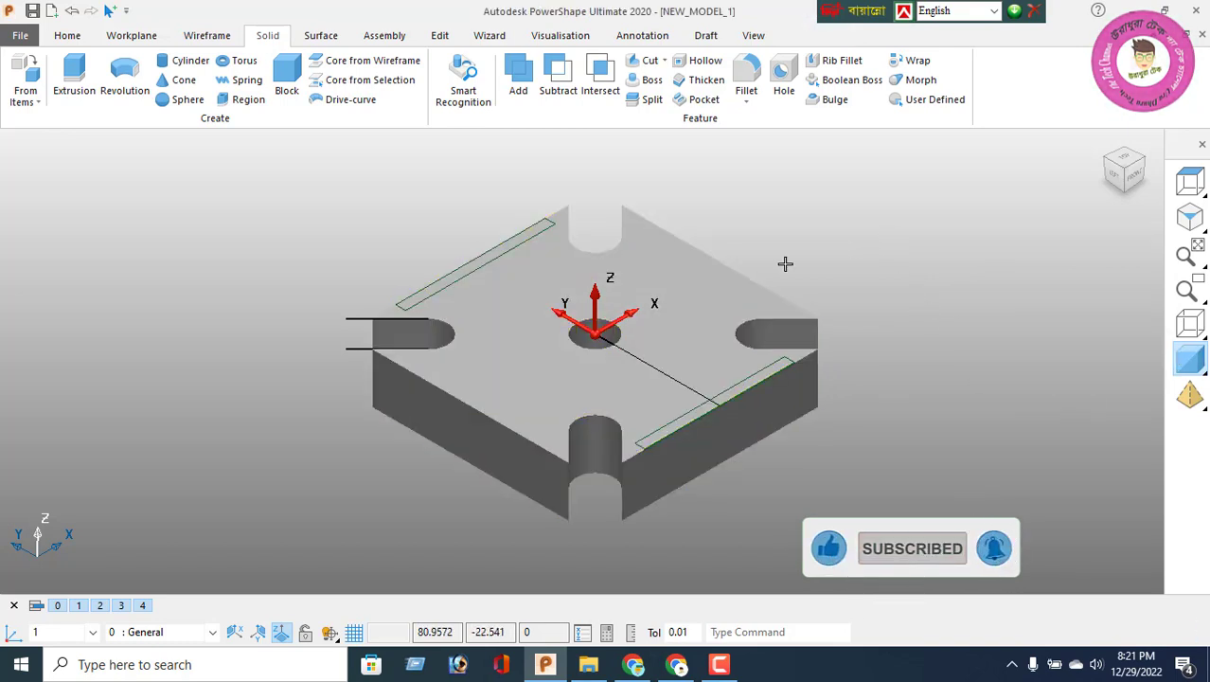
Cut the plate with both narrow edge profiles, using the Through type in Solid Cut
{"action": "left_click", "coordinate": [543, 236]}
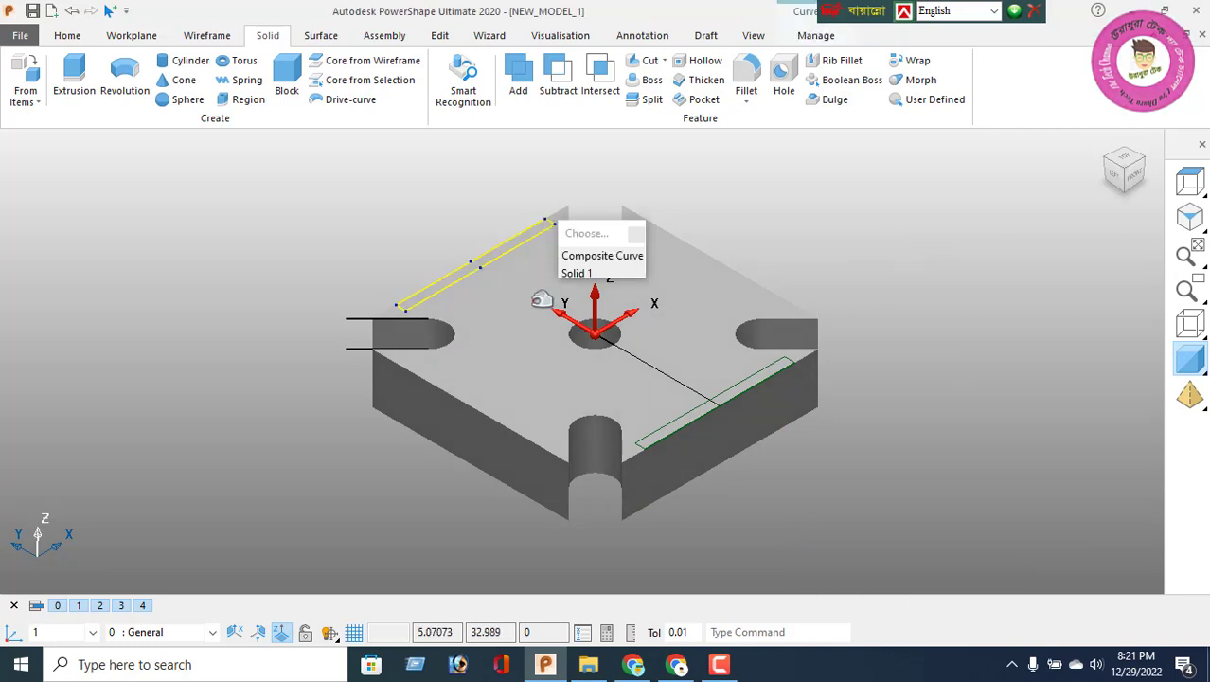
{"action": "left_click", "coordinate": [788, 370], "text": "shift"}
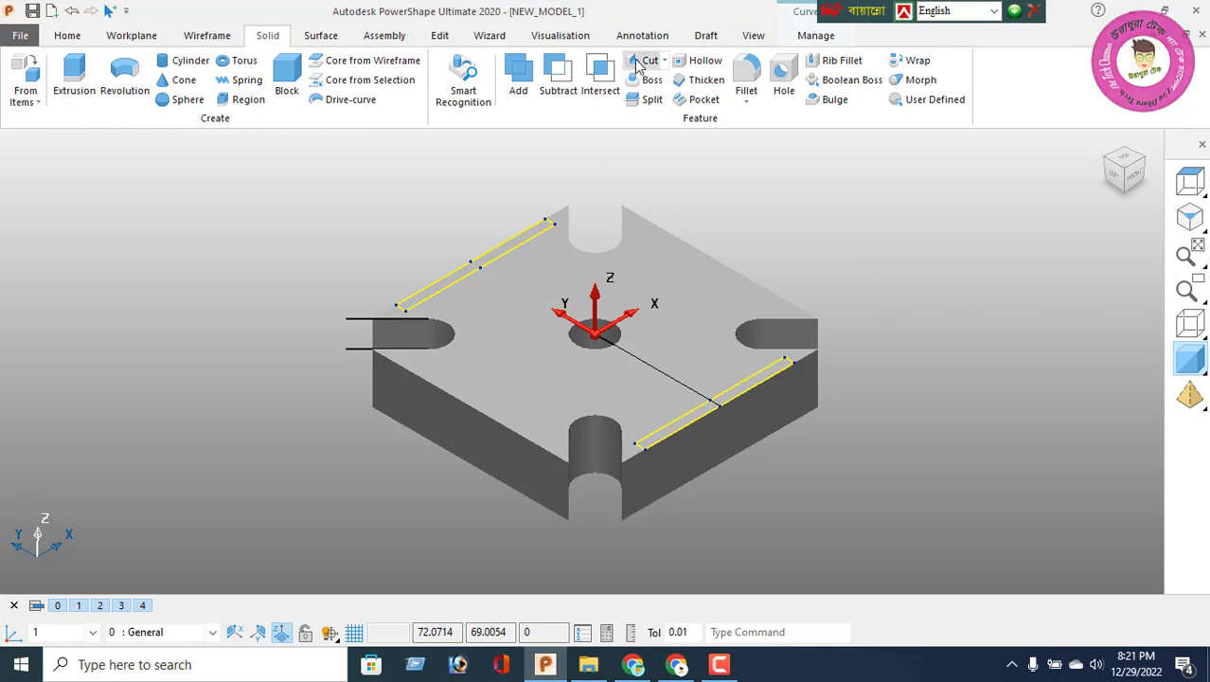
{"action": "left_click", "coordinate": [140, 48]}
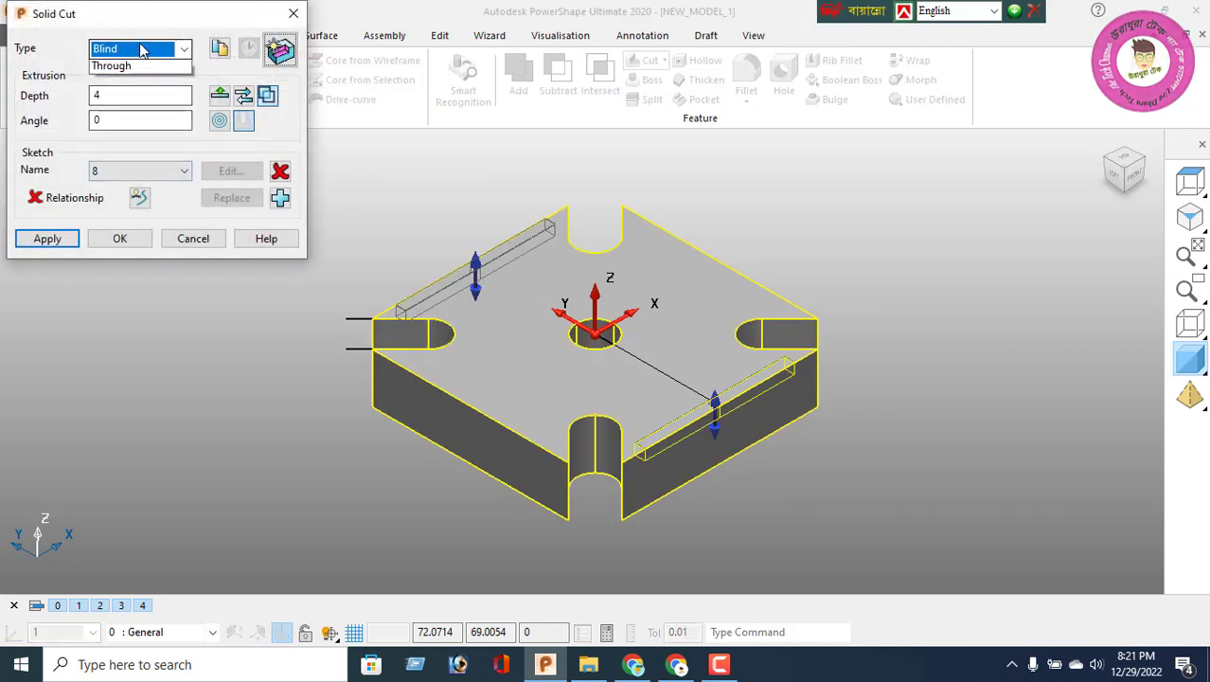
{"action": "left_click", "coordinate": [114, 82]}
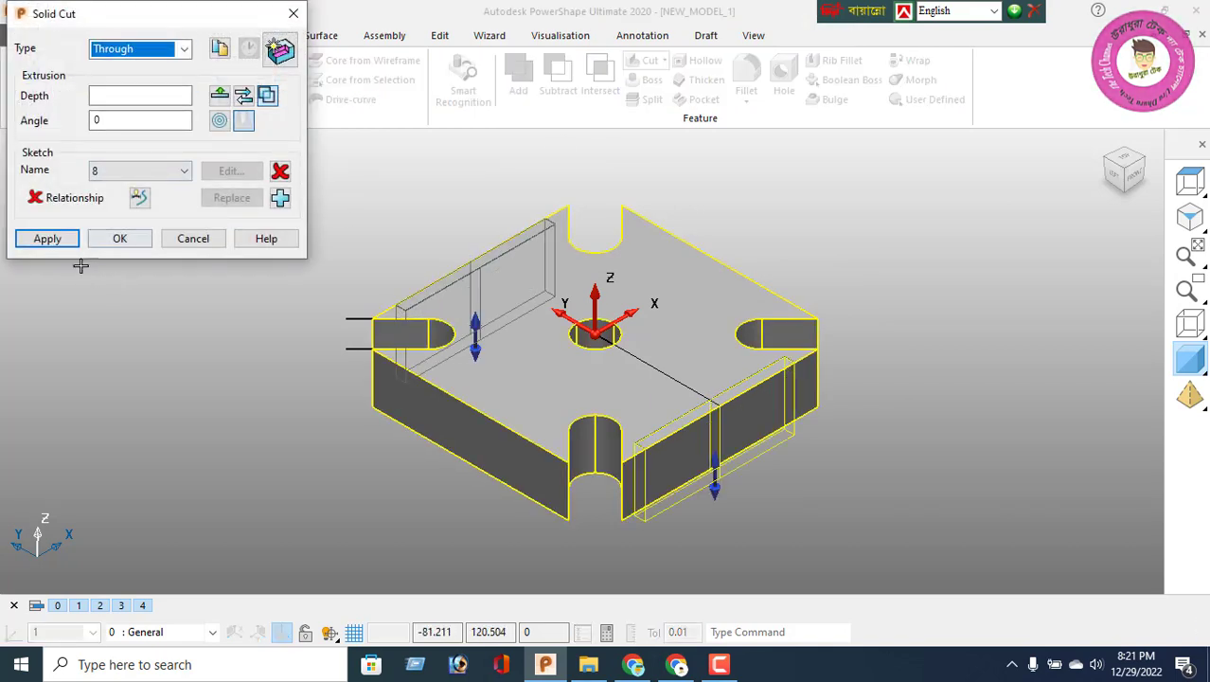
{"action": "left_click", "coordinate": [46, 239]}
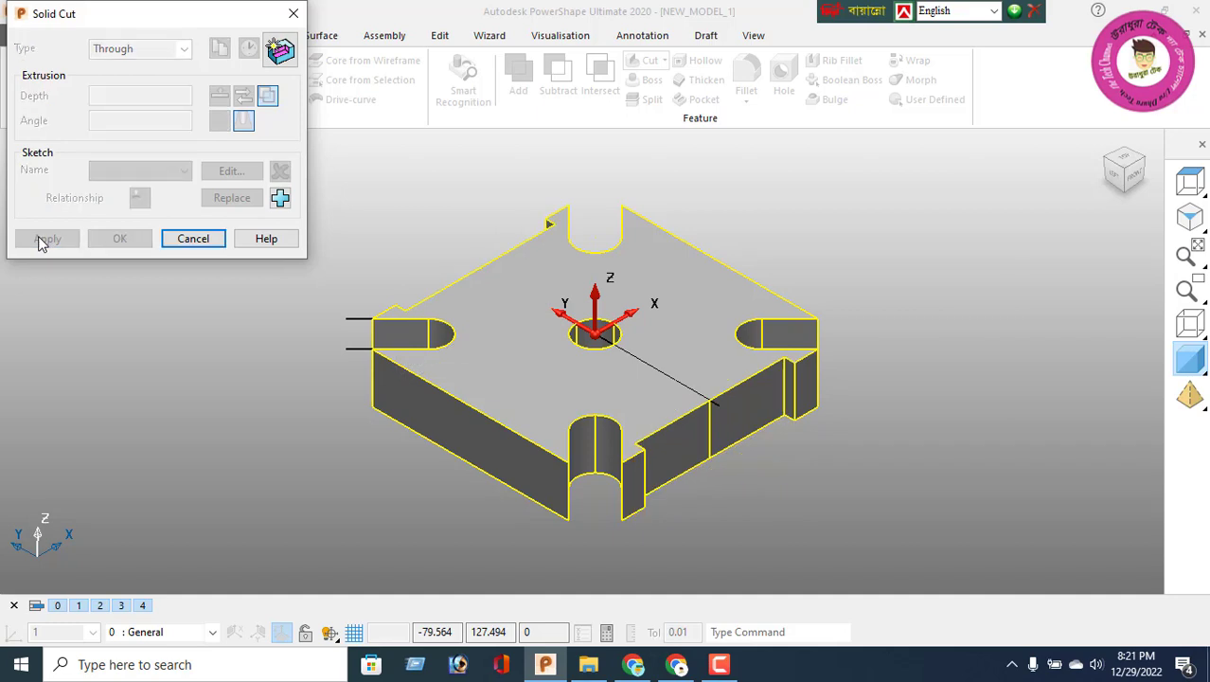
{"action": "left_click", "coordinate": [192, 243]}
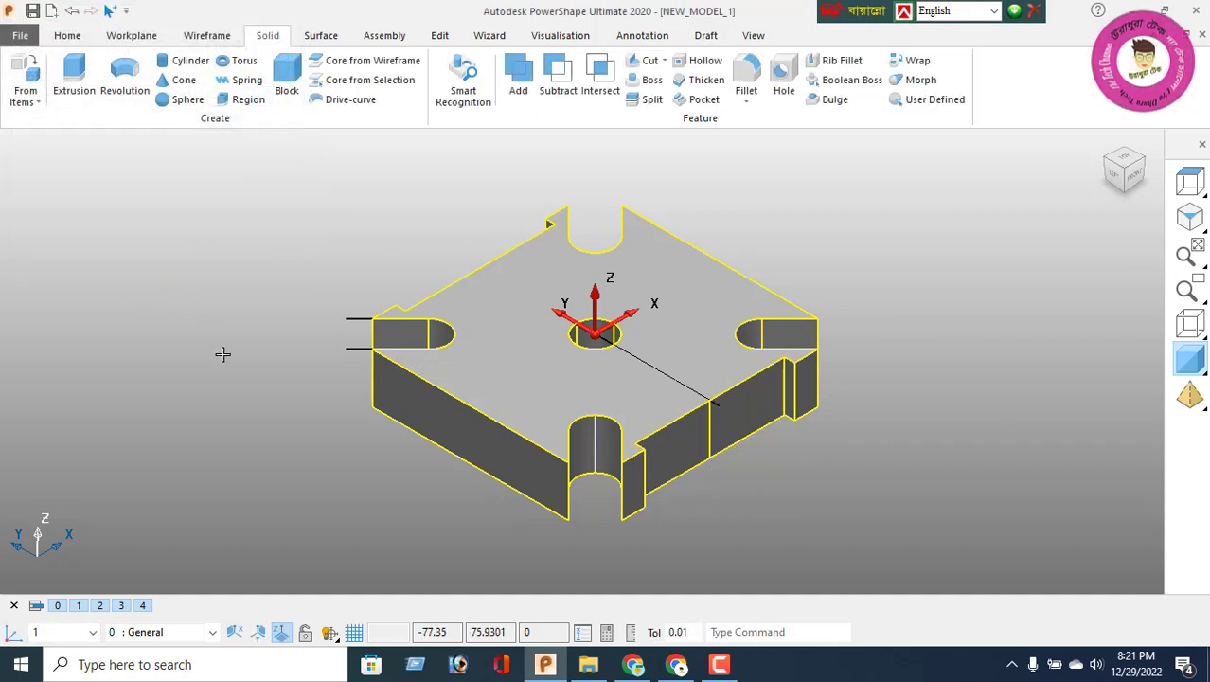
Undo the through cut and the mirrored copy of the edge profile
{"action": "left_click", "coordinate": [73, 11]}
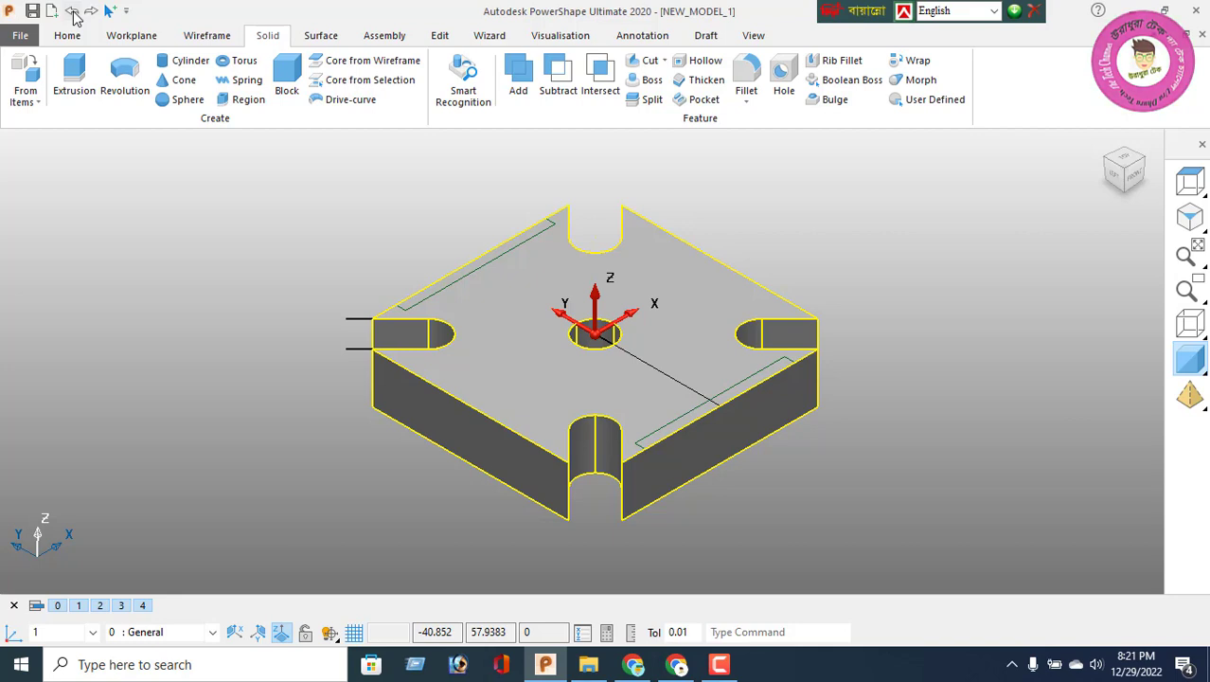
{"action": "left_click", "coordinate": [73, 11]}
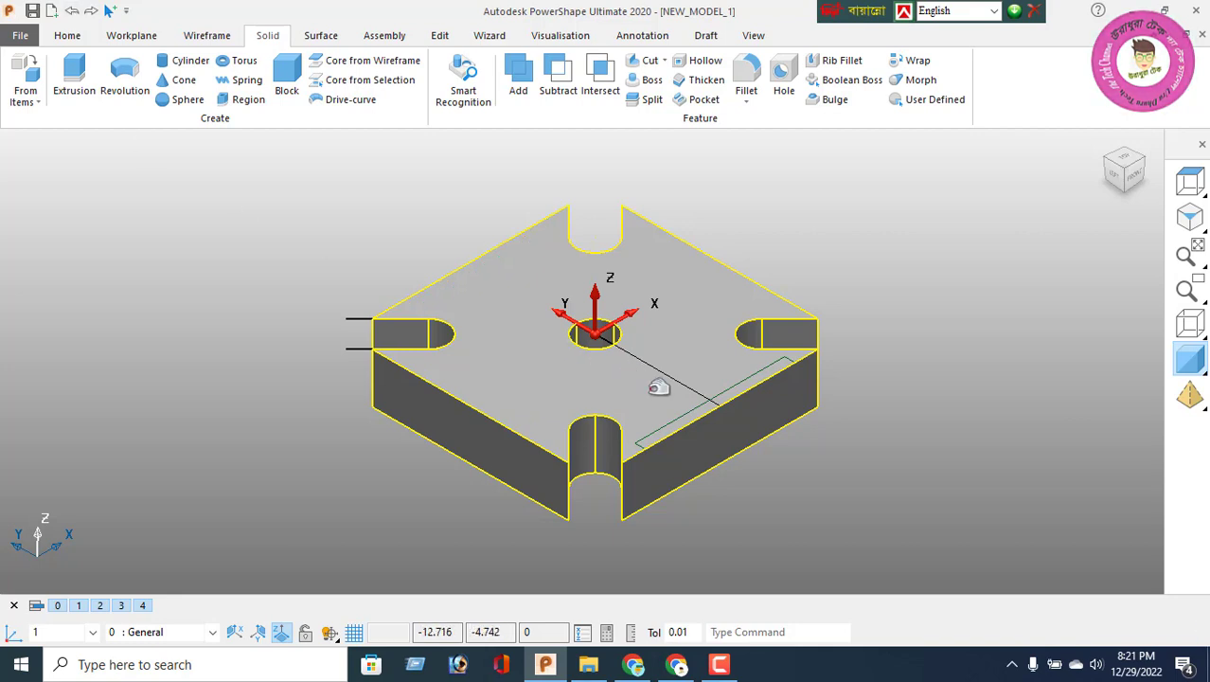
Create a circular pattern of the negative-Y edge profile around the plate's centre with 4 elements
{"action": "left_click", "coordinate": [681, 418]}
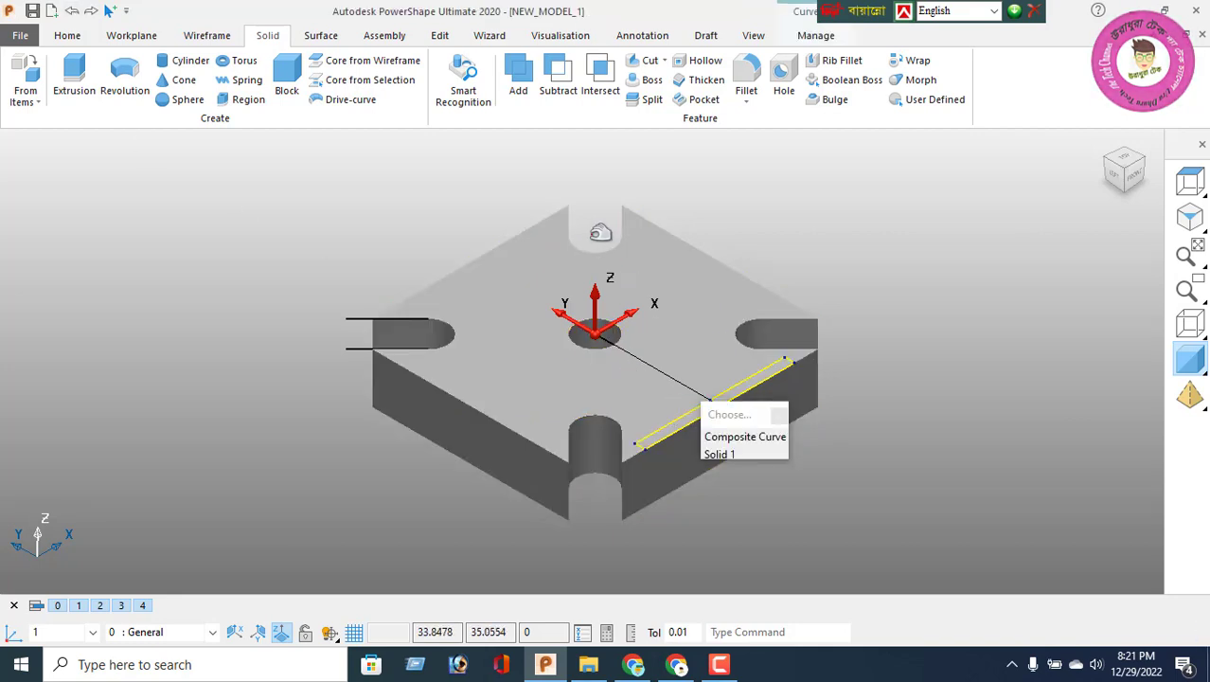
{"action": "left_click", "coordinate": [439, 35]}
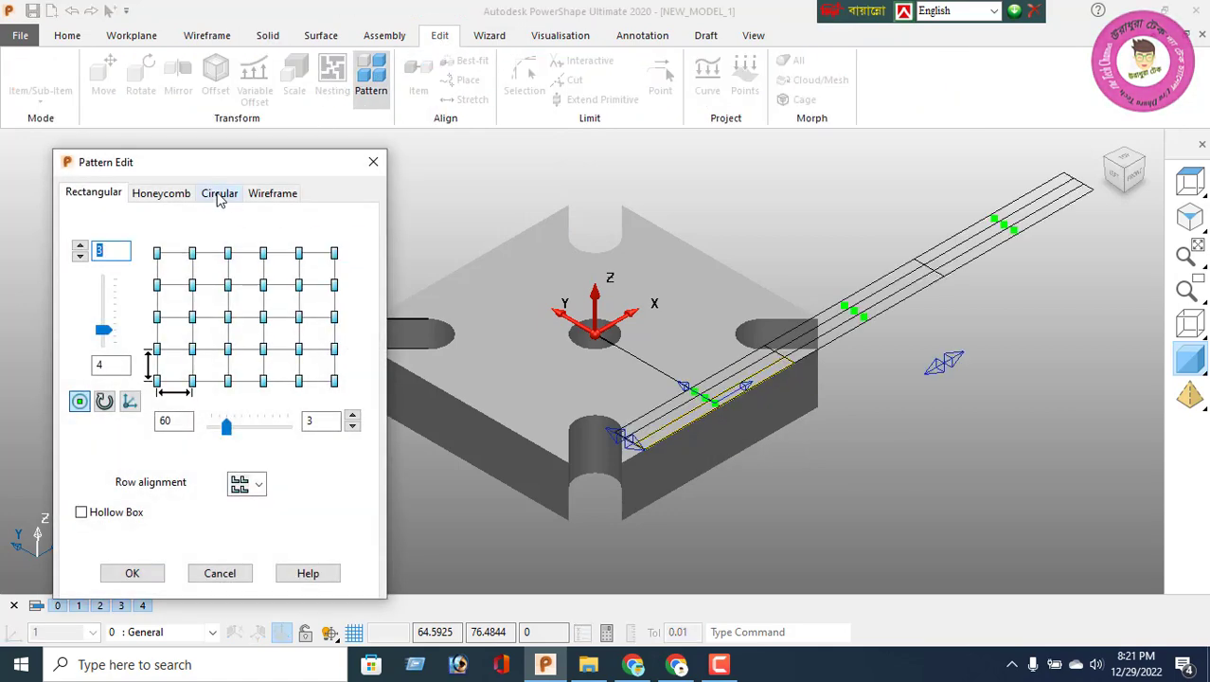
{"action": "left_click", "coordinate": [219, 192]}
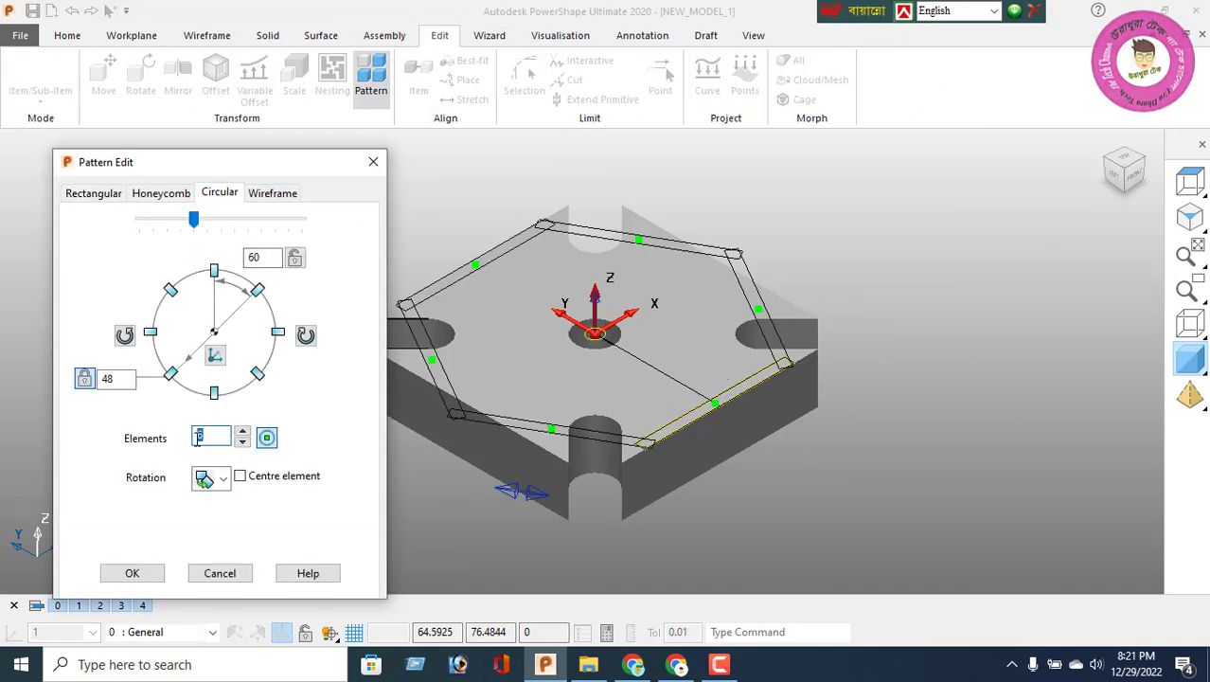
{"action": "type", "text": "4"}
{"action": "key", "text": "Return"}
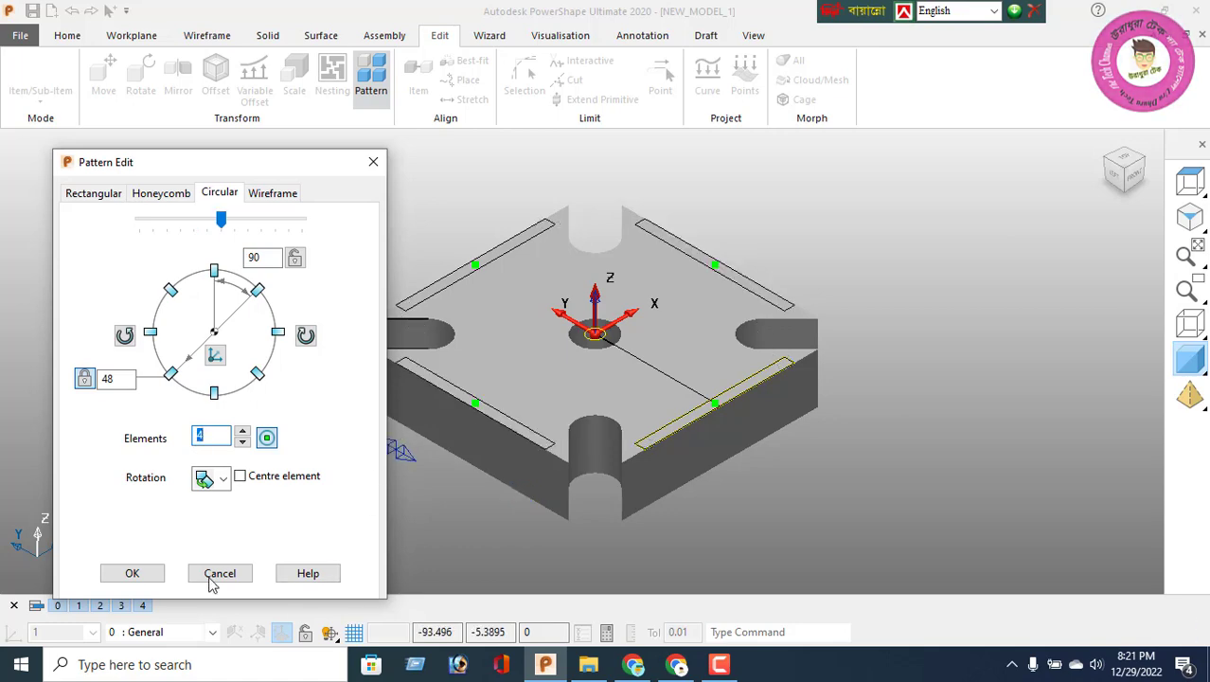
{"action": "left_click", "coordinate": [152, 573]}
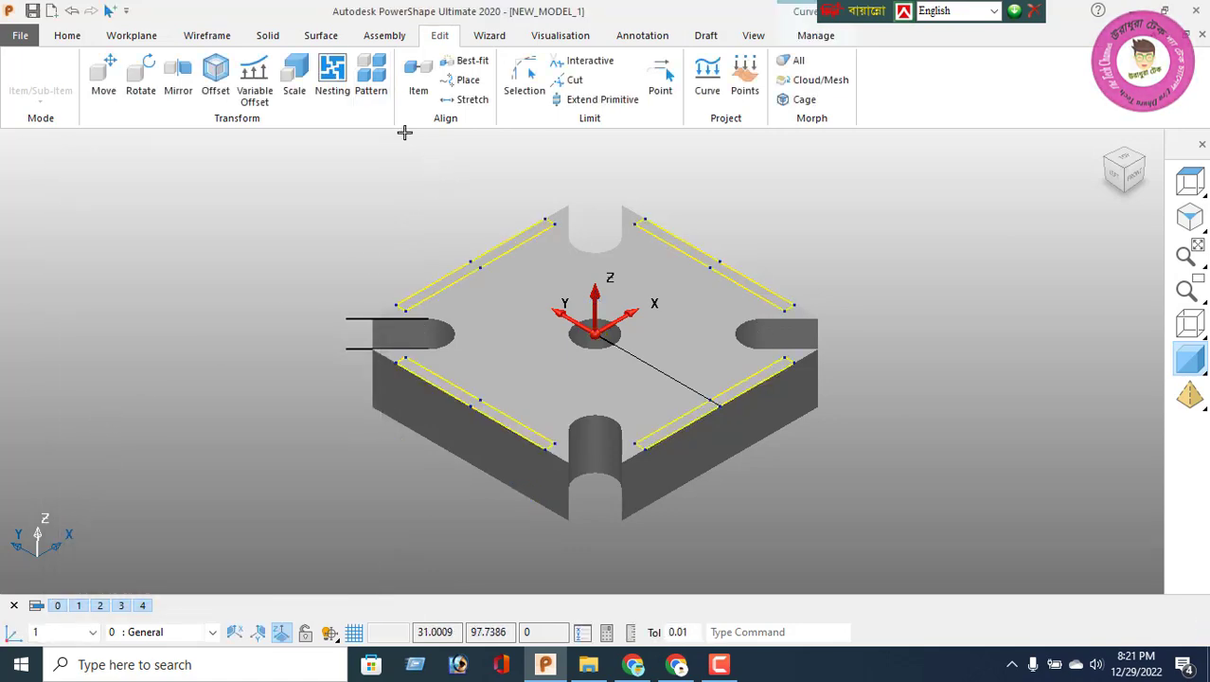
Cut the plate with the four patterned edge profiles, using the Through type in Solid Cut
{"action": "left_click", "coordinate": [268, 37]}
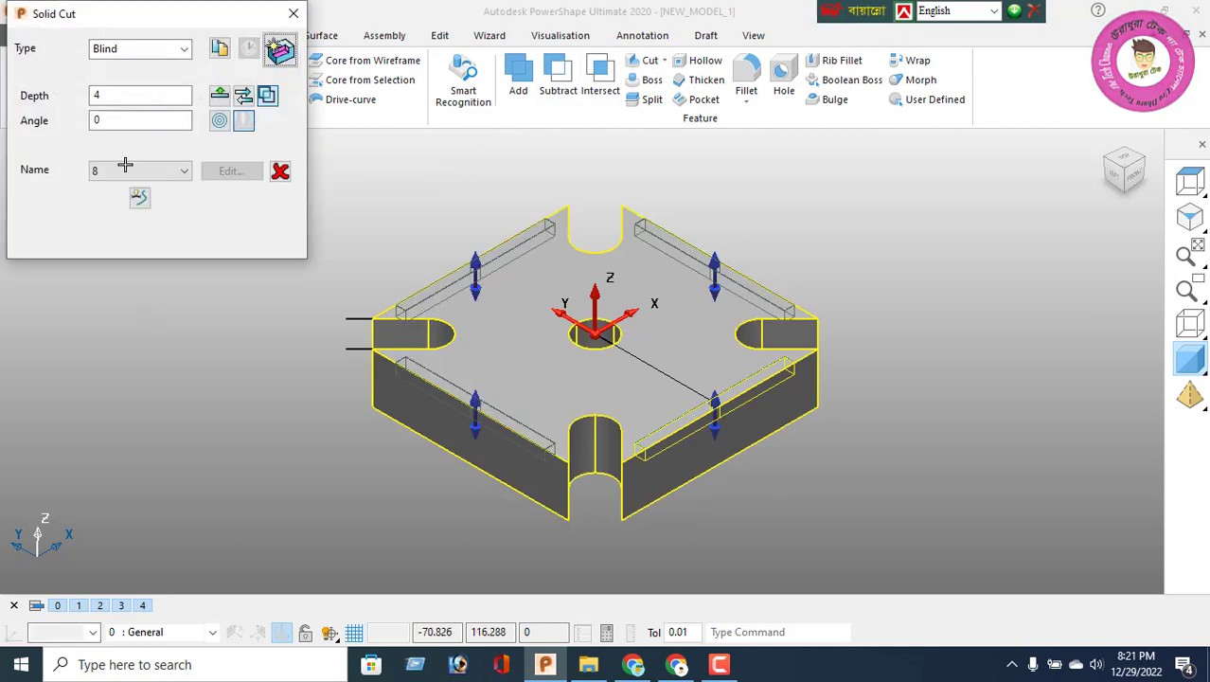
{"action": "left_click", "coordinate": [140, 48]}
{"action": "left_click", "coordinate": [140, 68]}
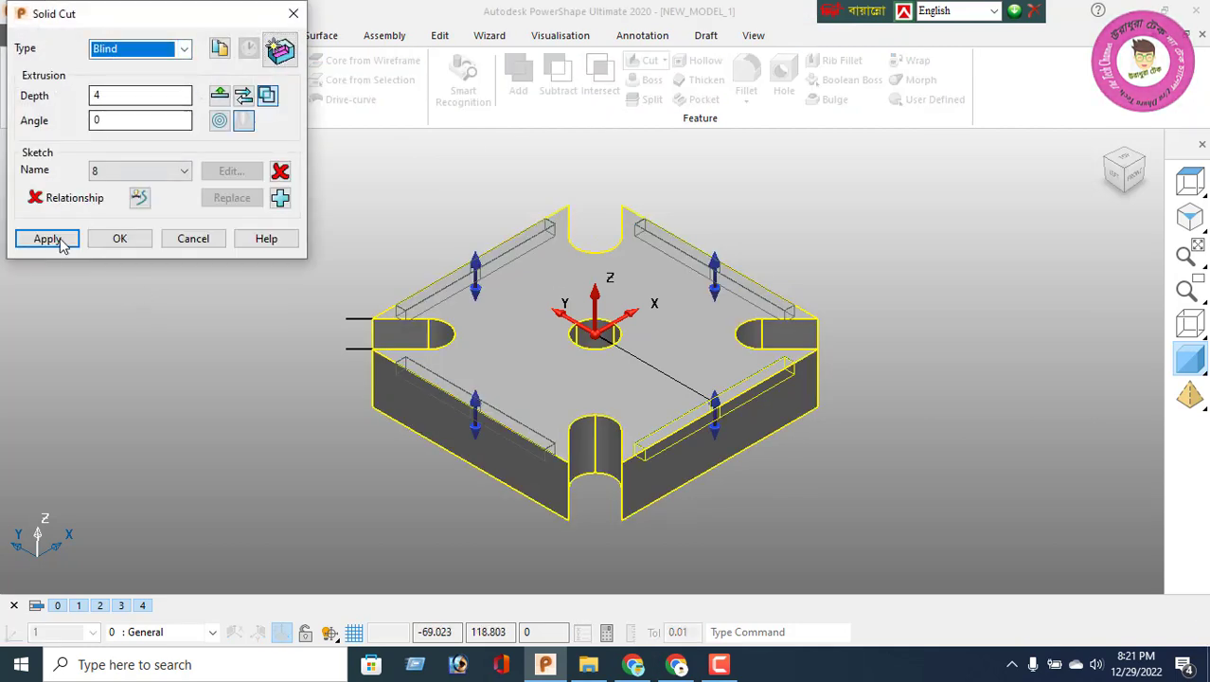
{"action": "left_click", "coordinate": [142, 48]}
{"action": "left_click", "coordinate": [111, 83]}
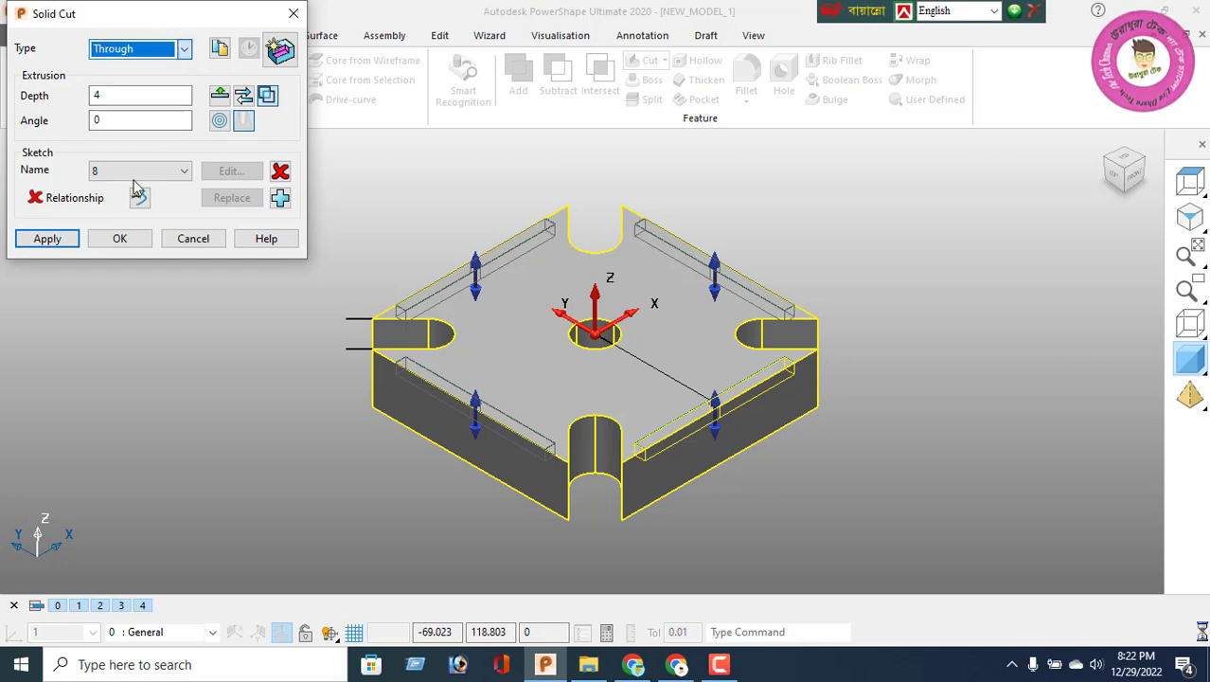
{"action": "left_click", "coordinate": [38, 240]}
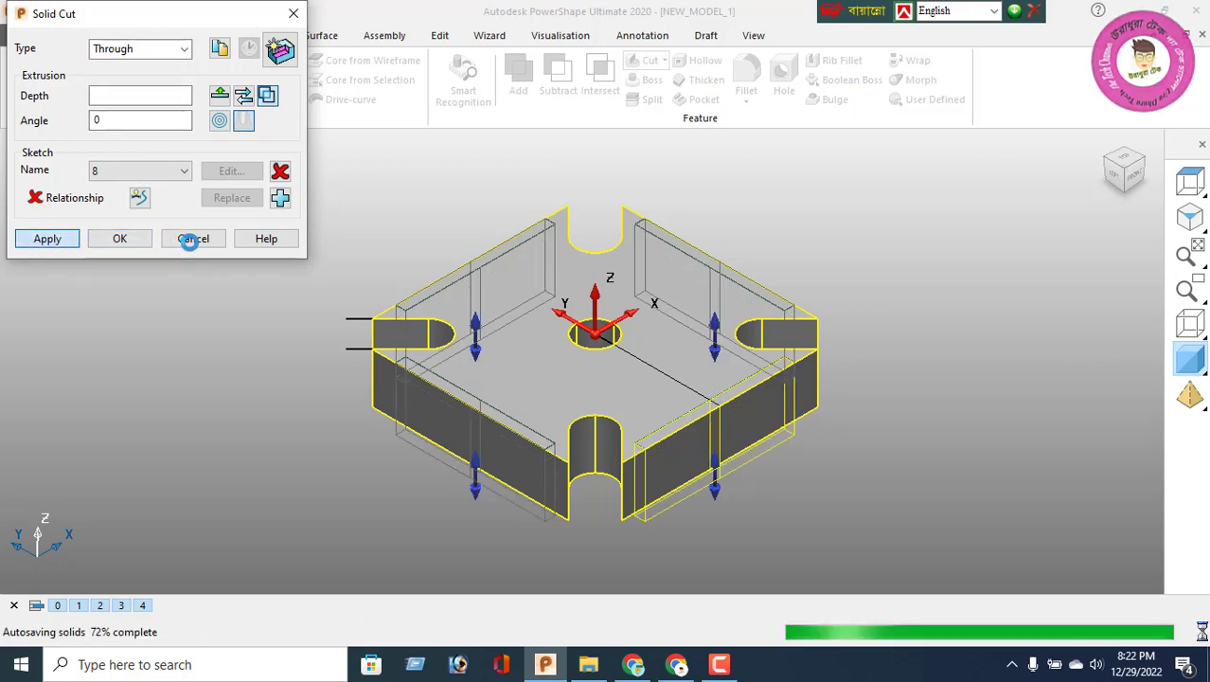
{"action": "left_click", "coordinate": [193, 239]}
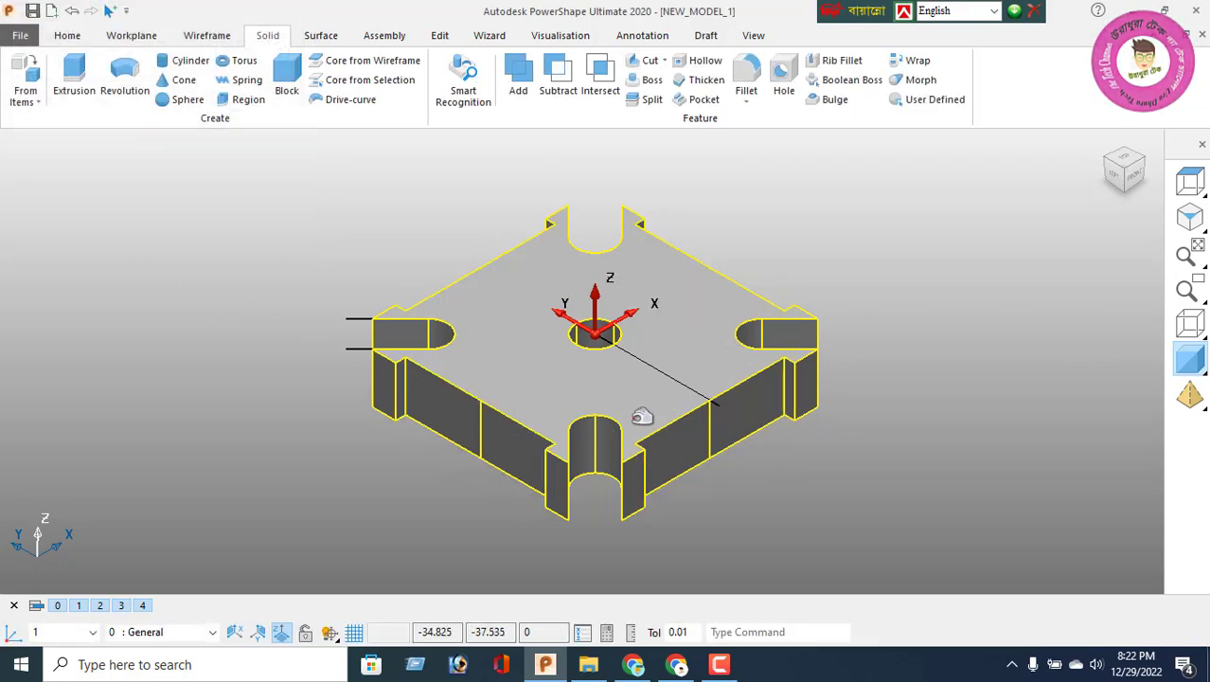
{"action": "middle_click_drag", "start_coordinate": [643, 419], "coordinate": [540, 374]}
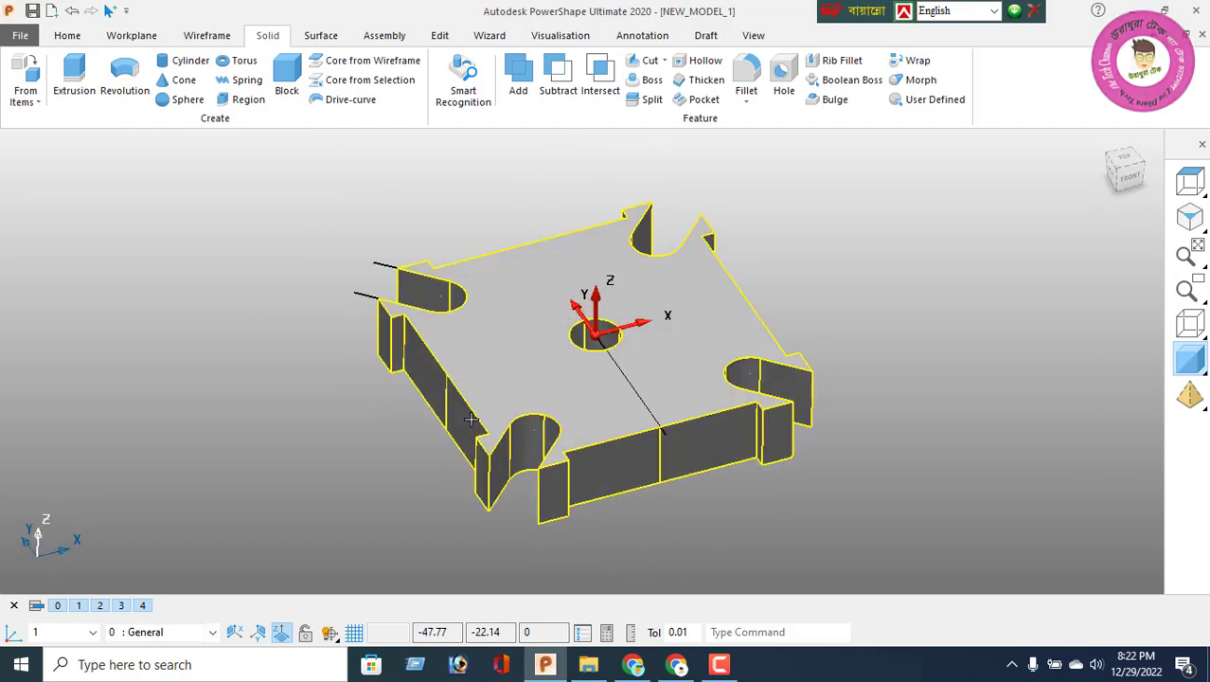
Delete all the leftover wireframe curves, keeping only the plate solid
{"action": "left_click", "coordinate": [68, 38]}
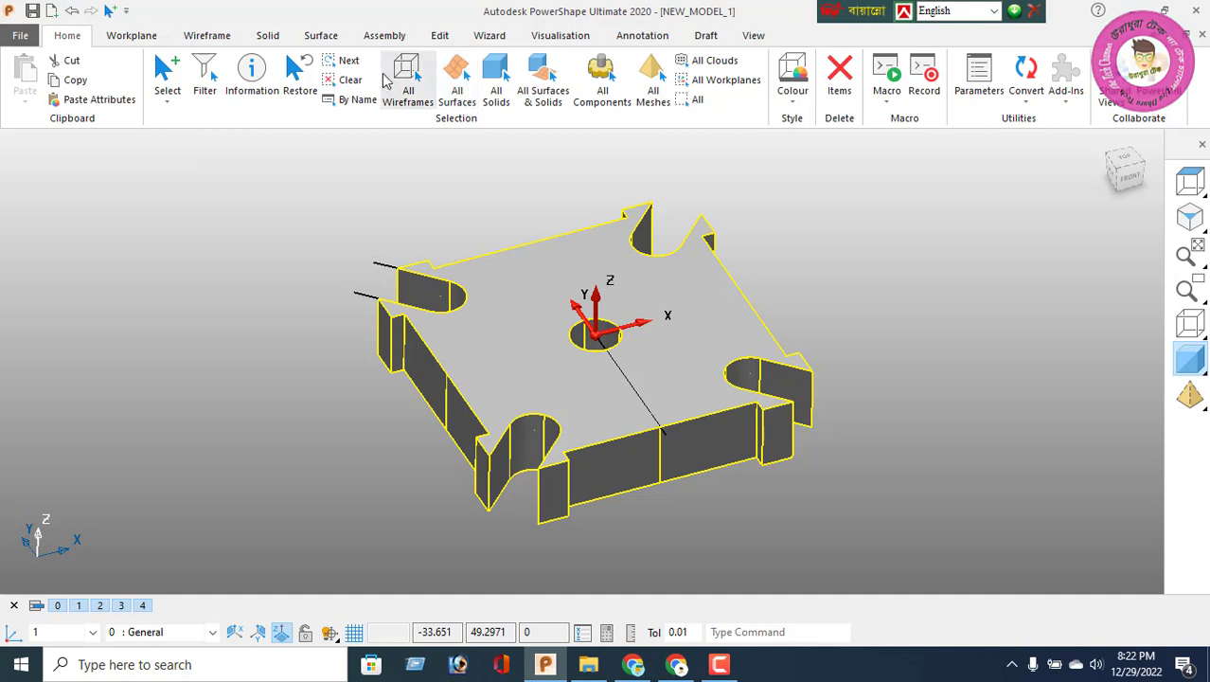
{"action": "left_click", "coordinate": [839, 95]}
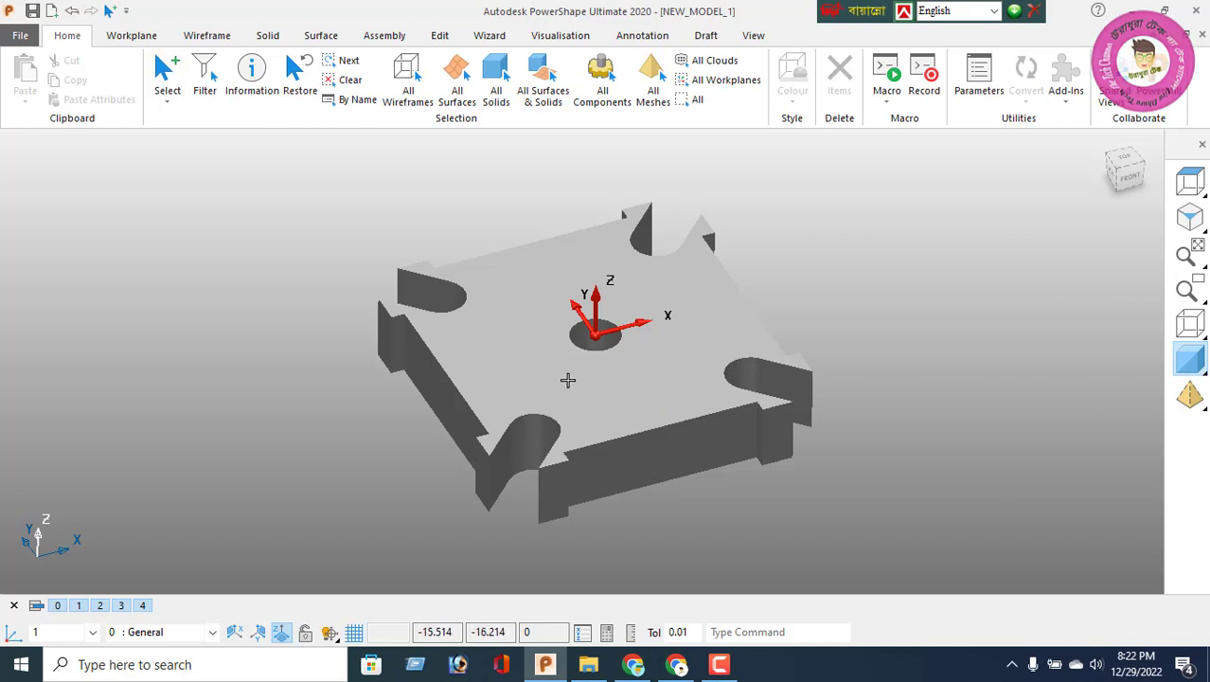
{"action": "left_click", "coordinate": [571, 295]}
Start a solid Fillet on the plate with radius 4 and pick both inner vertical corner edges of the negative-Y edge cut
{"action": "left_click", "coordinate": [497, 78]}
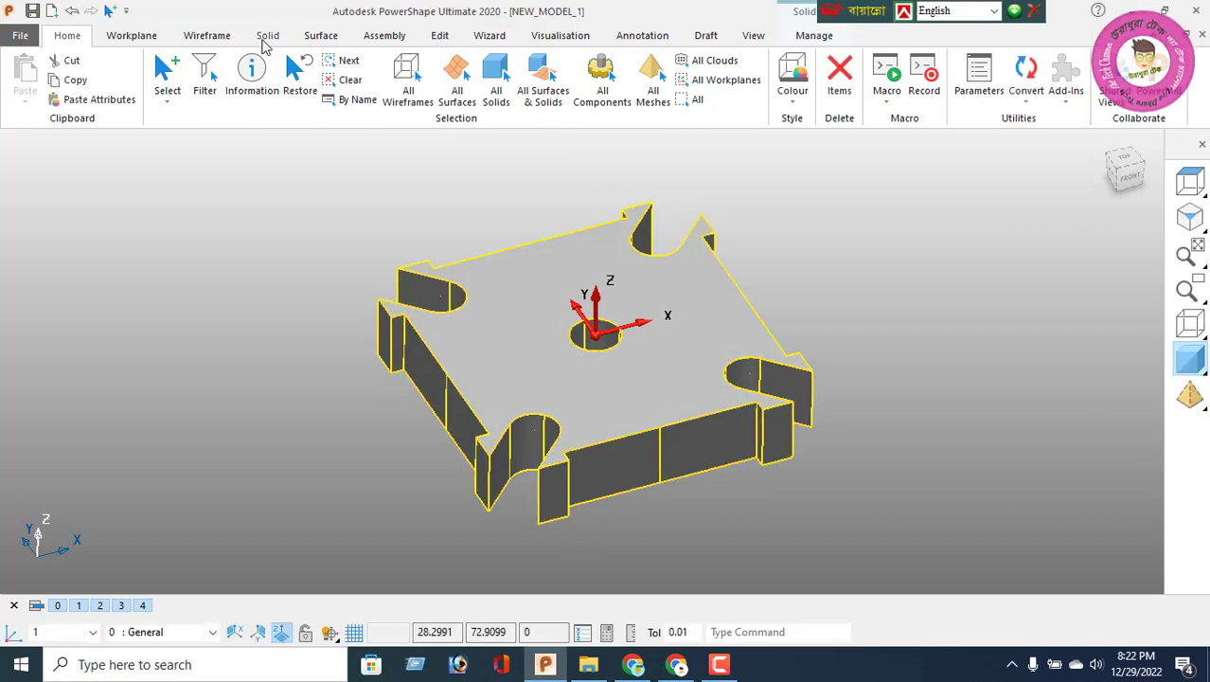
{"action": "left_click", "coordinate": [266, 38]}
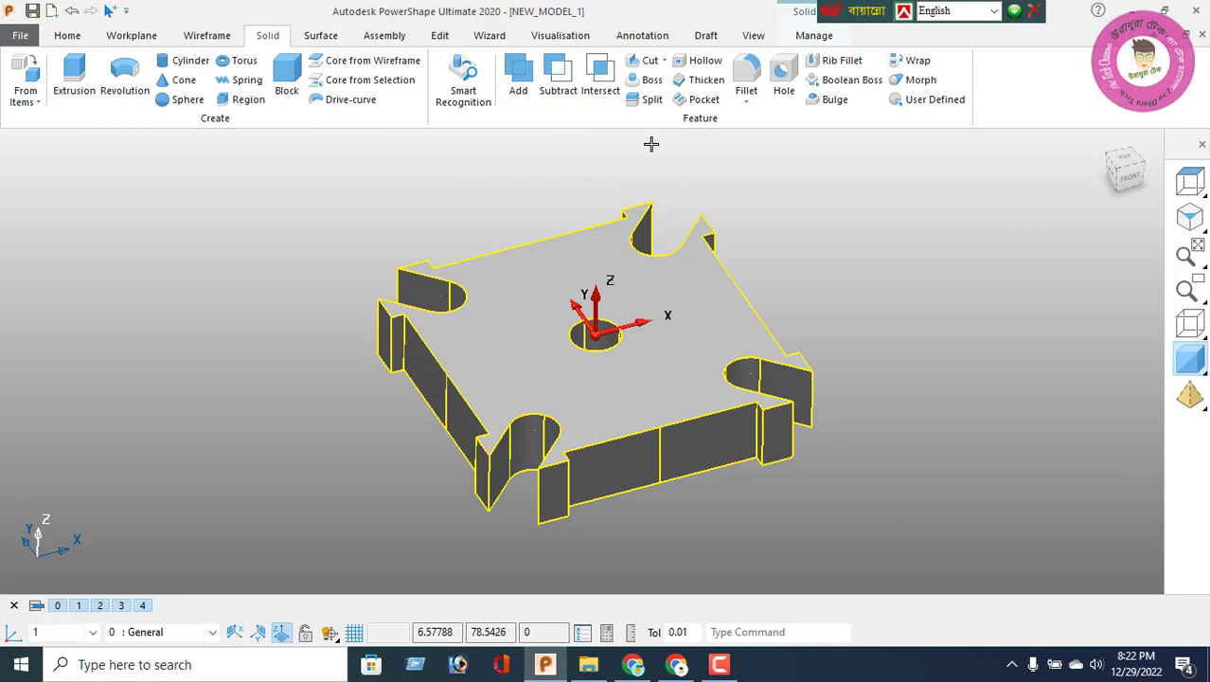
{"action": "left_click", "coordinate": [747, 75]}
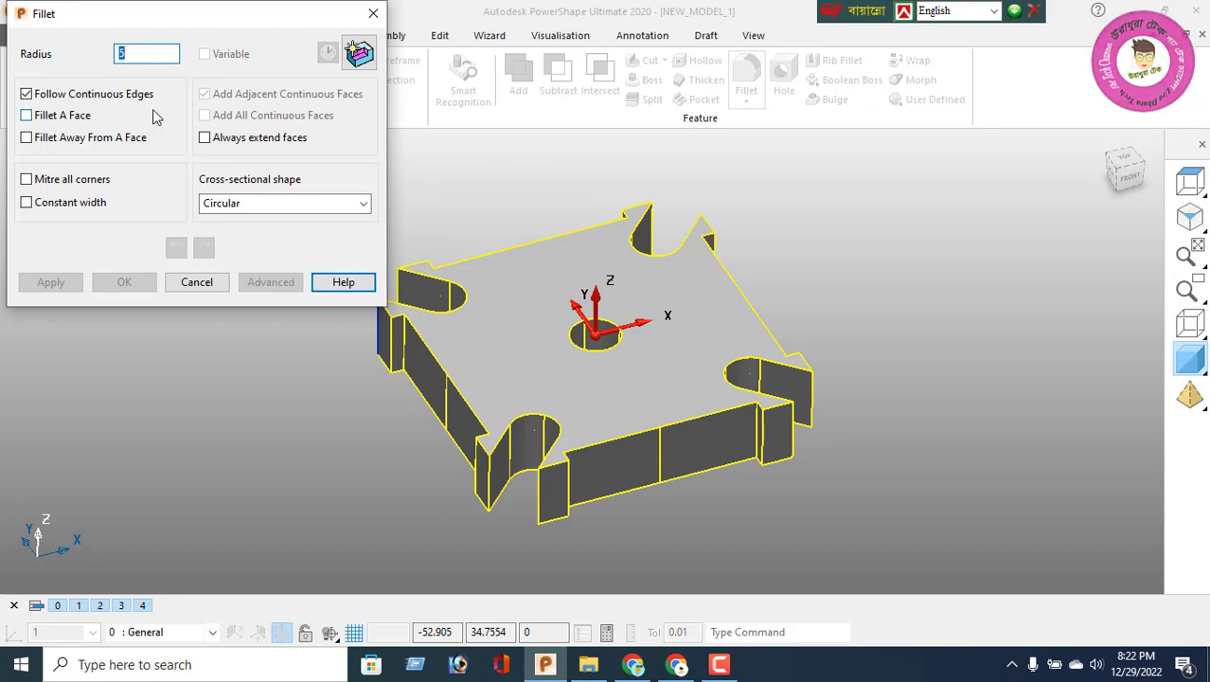
{"action": "type", "text": "4"}
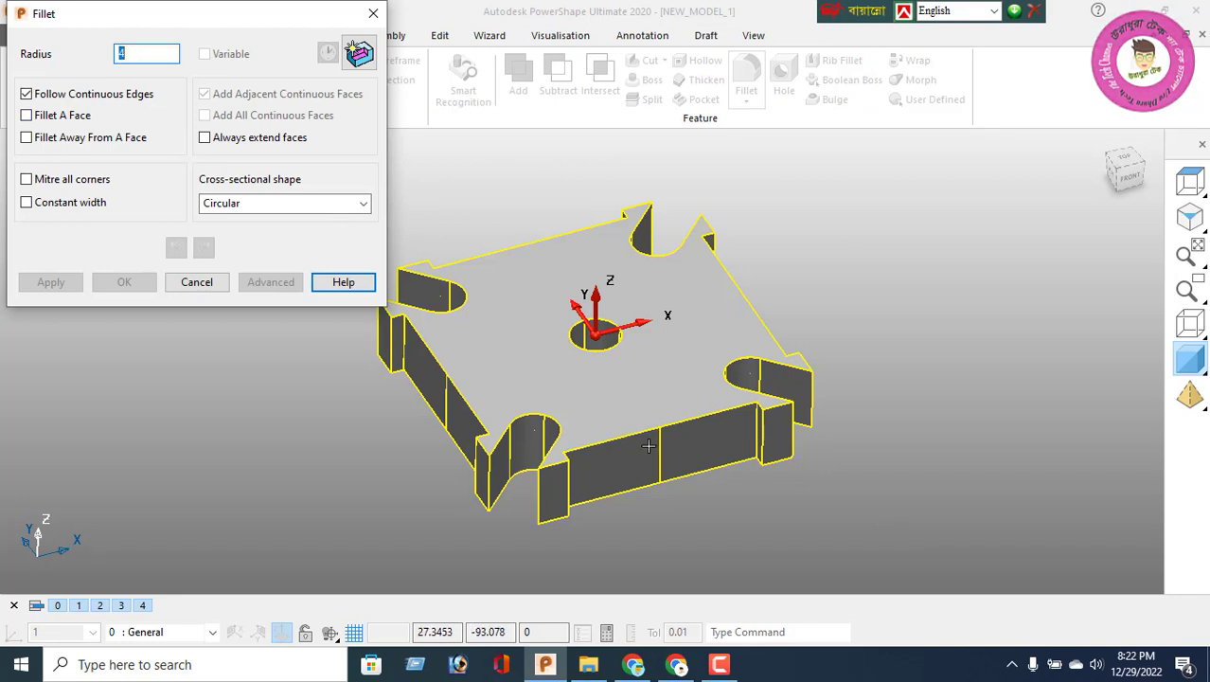
{"action": "middle_click_drag", "start_coordinate": [702, 457], "coordinate": [881, 455]}
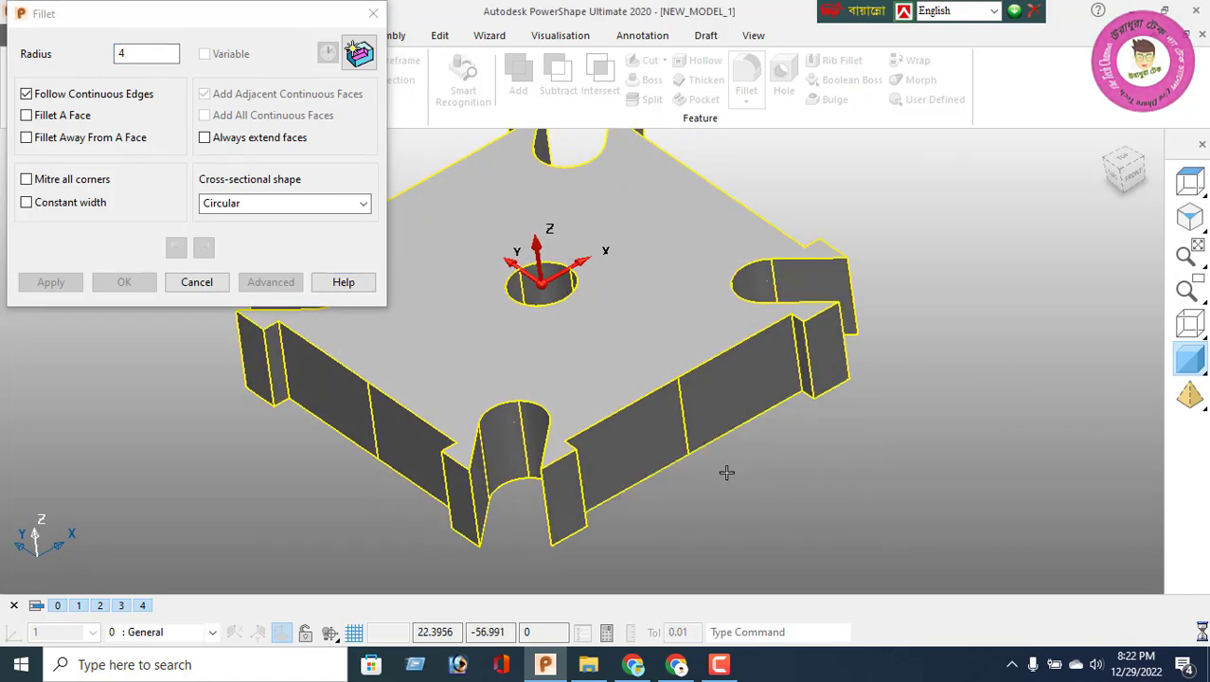
{"action": "middle_click_drag", "start_coordinate": [696, 475], "coordinate": [558, 388]}
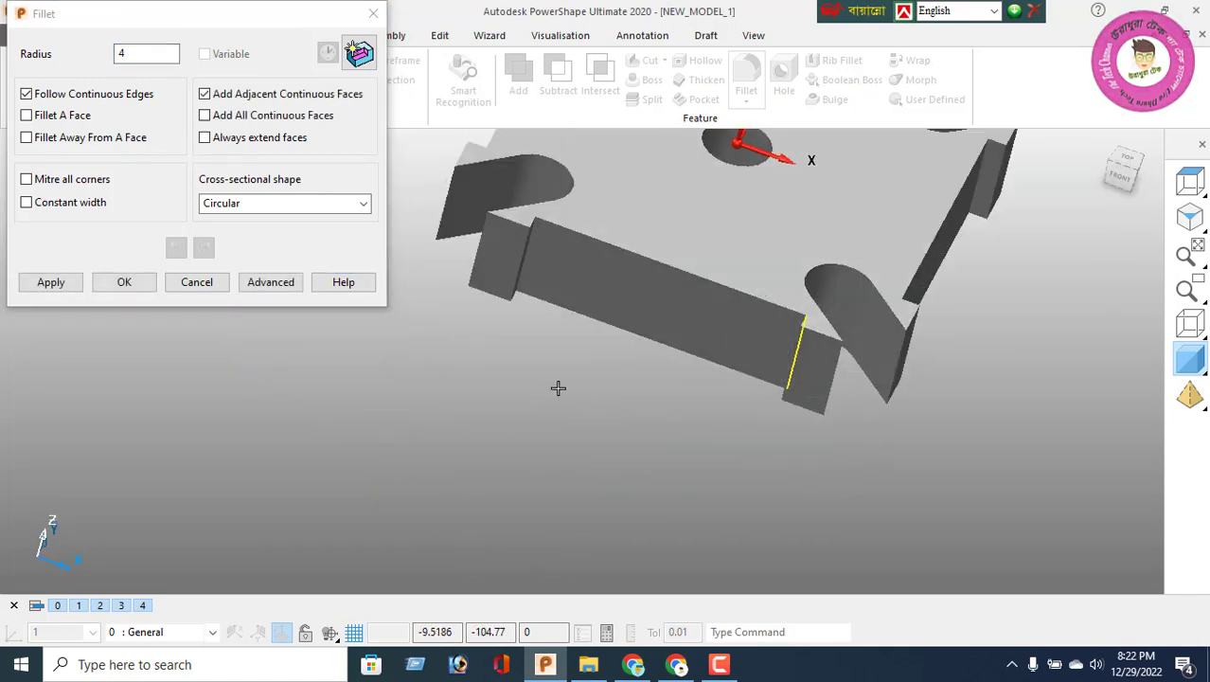
{"action": "left_click", "coordinate": [533, 247]}
Show the plate shaded with its edge lines and add both inner vertical corner edges of the positive-X cut to the fillet
{"action": "middle_click_drag", "start_coordinate": [824, 355], "coordinate": [475, 411]}
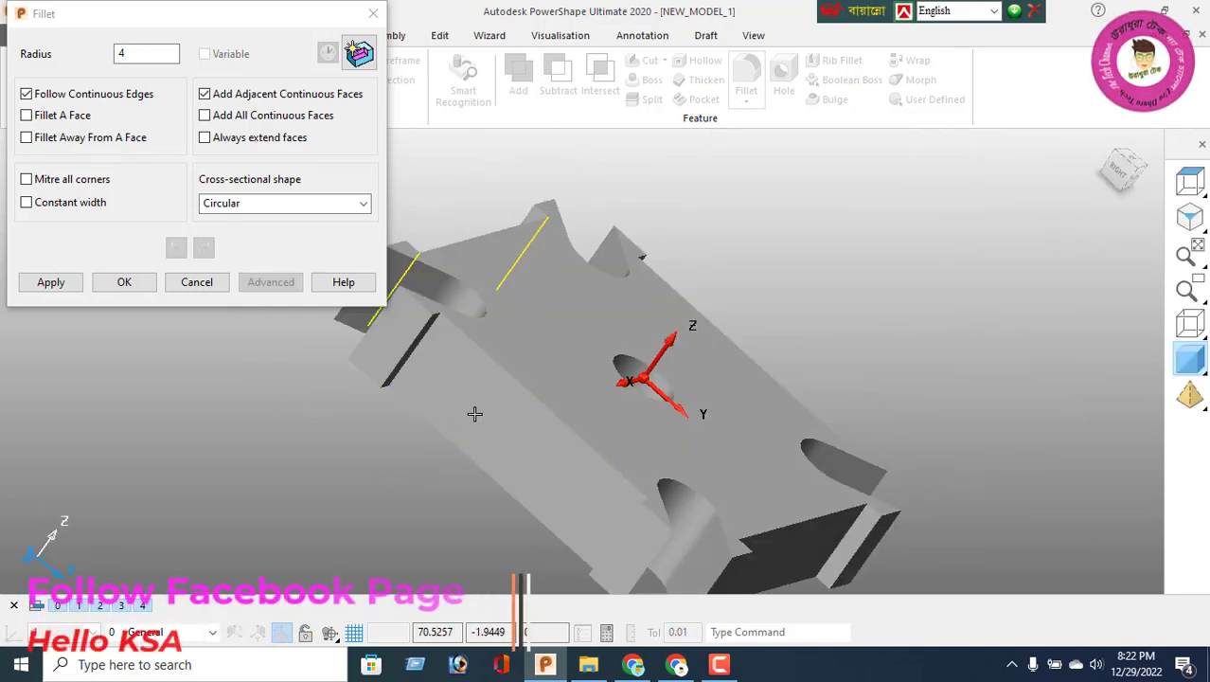
{"action": "mouse_move", "coordinate": [1191, 368]}
{"action": "left_click", "coordinate": [1144, 360]}
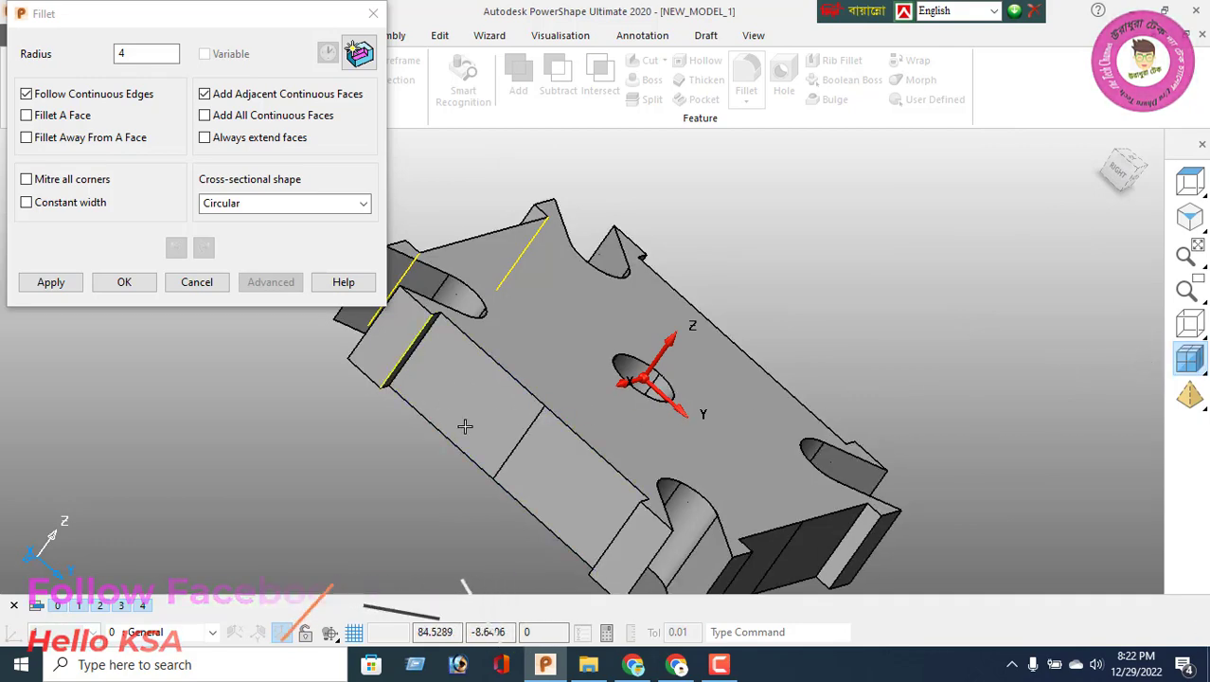
{"action": "middle_click_drag", "start_coordinate": [465, 424], "coordinate": [1036, 446]}
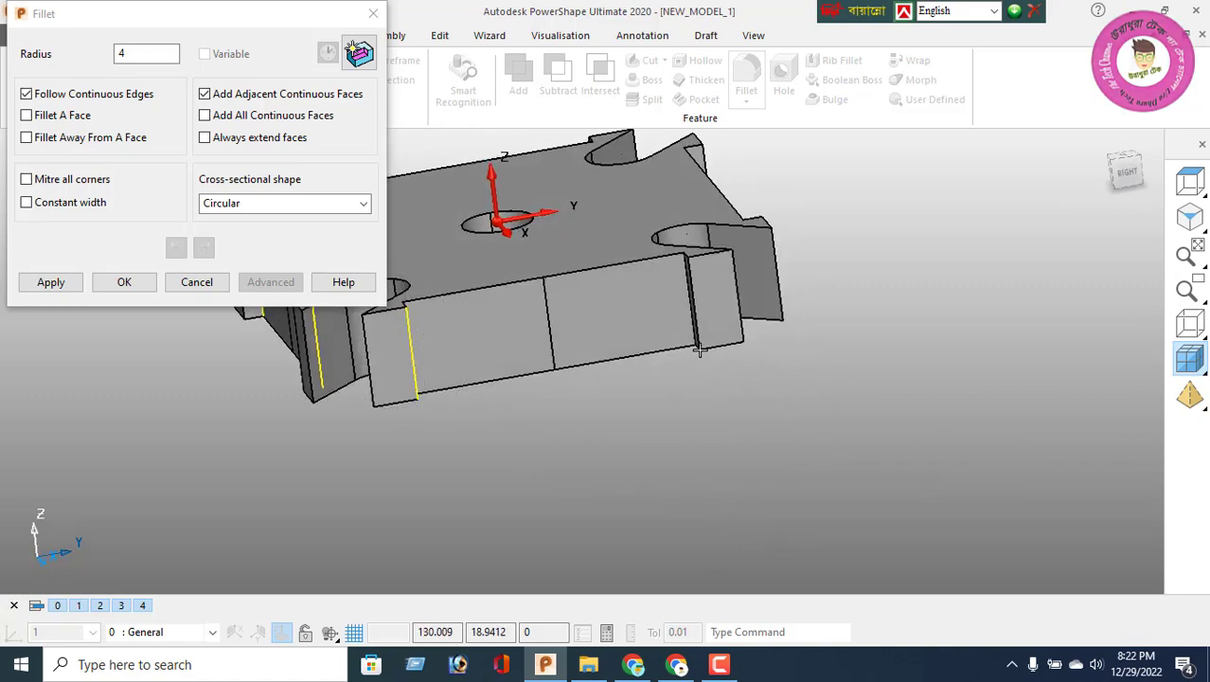
{"action": "middle_click_drag", "start_coordinate": [699, 350], "coordinate": [393, 366]}
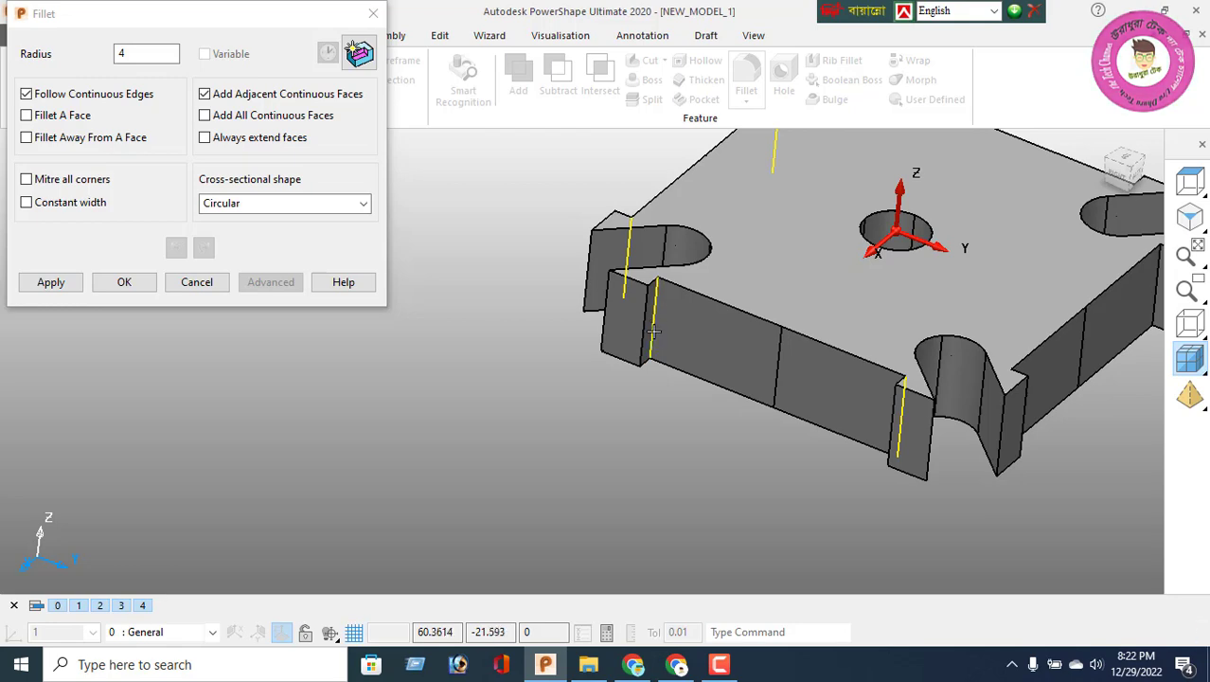
Add the inner vertical corner edges of the positive-Y and negative-X cuts to the fillet selection
{"action": "middle_click_drag", "start_coordinate": [890, 402], "coordinate": [284, 473]}
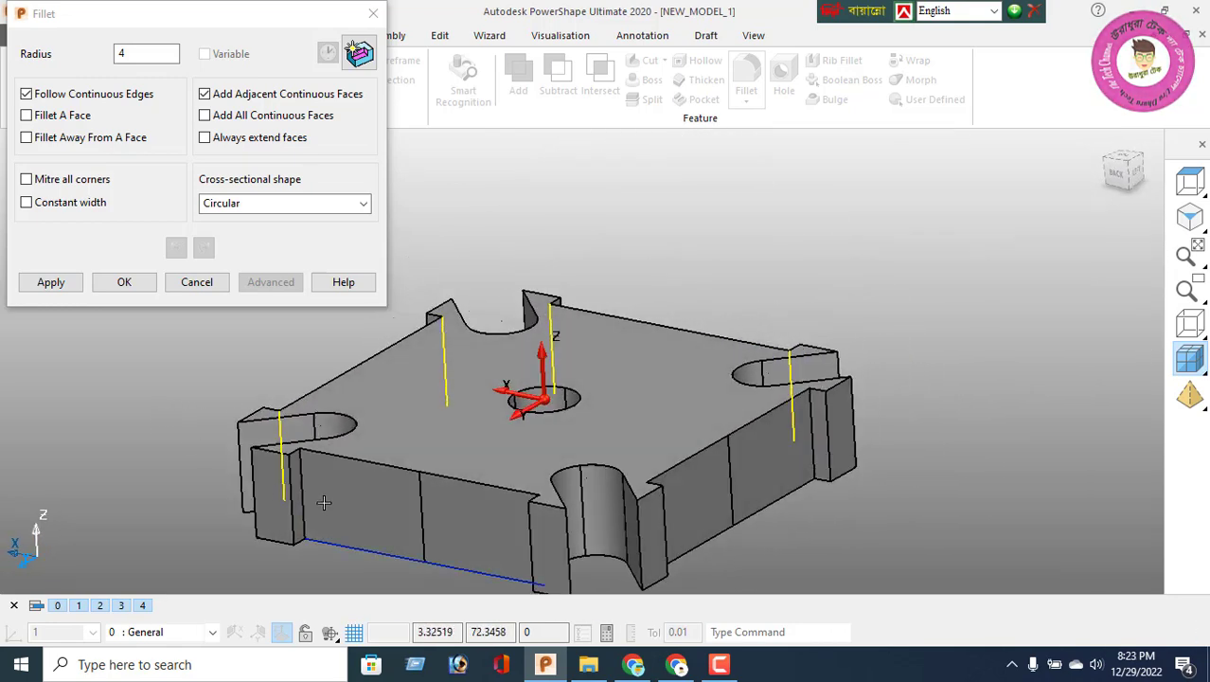
{"action": "left_click", "coordinate": [304, 485]}
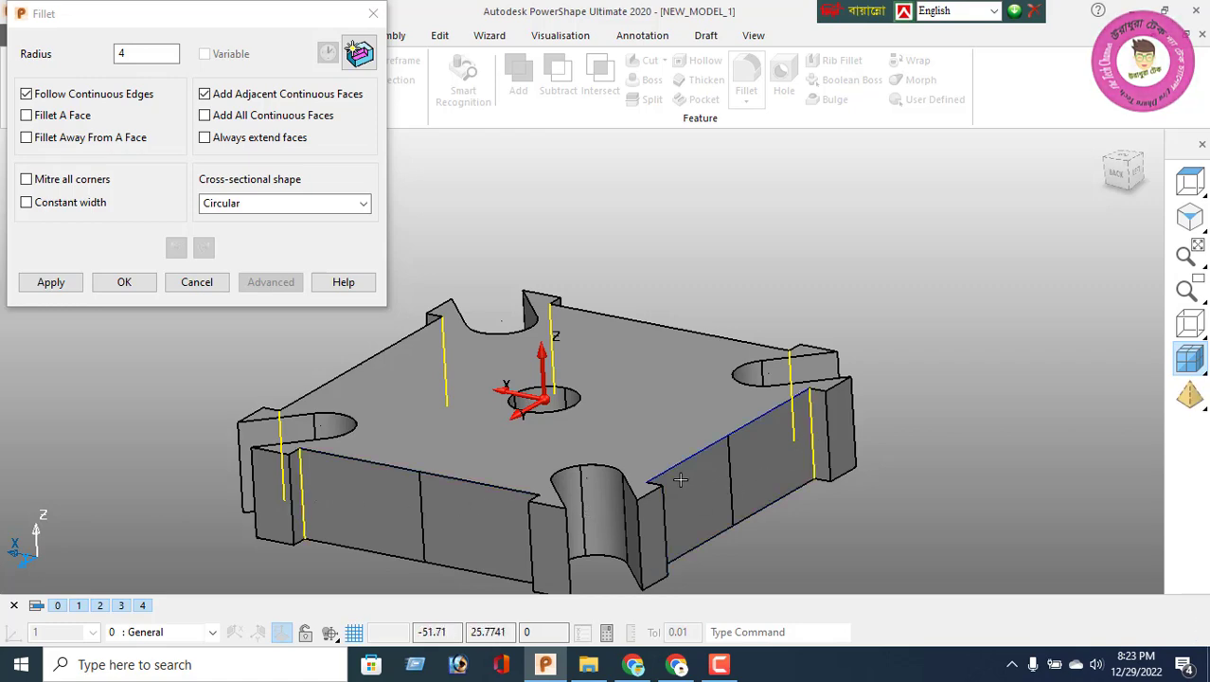
{"action": "middle_click_drag", "start_coordinate": [680, 481], "coordinate": [962, 454]}
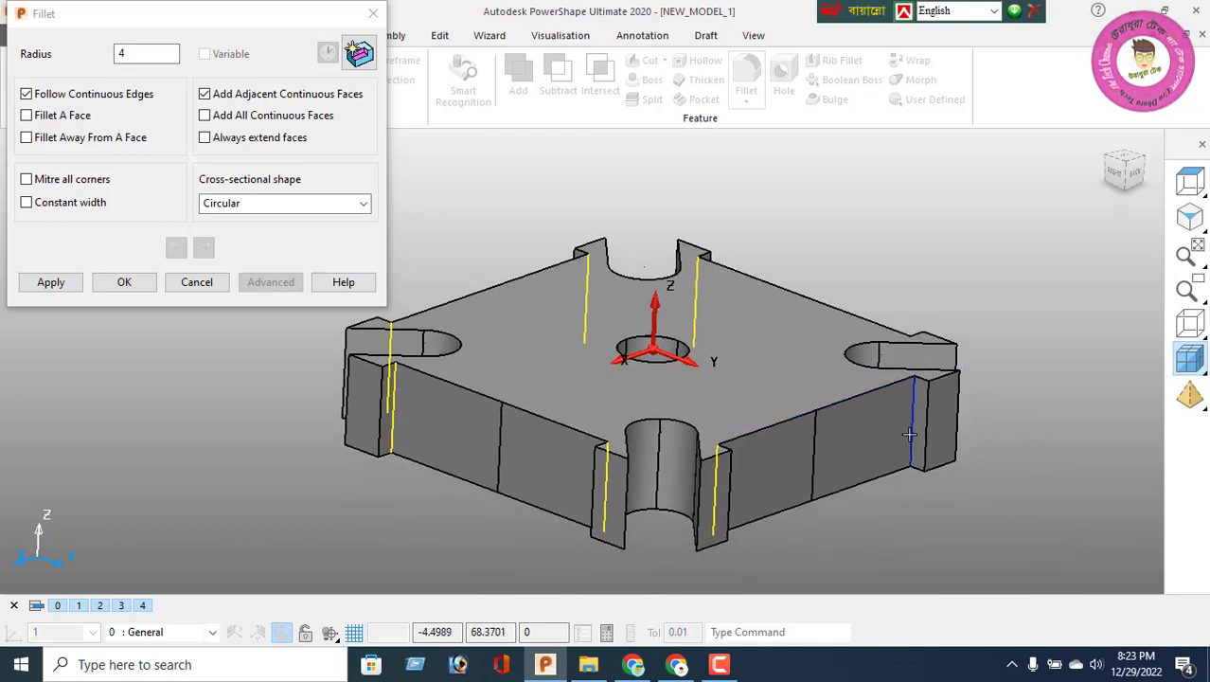
{"action": "middle_click_drag", "start_coordinate": [896, 428], "coordinate": [297, 352]}
{"action": "middle_click_drag", "start_coordinate": [1081, 442], "coordinate": [564, 454]}
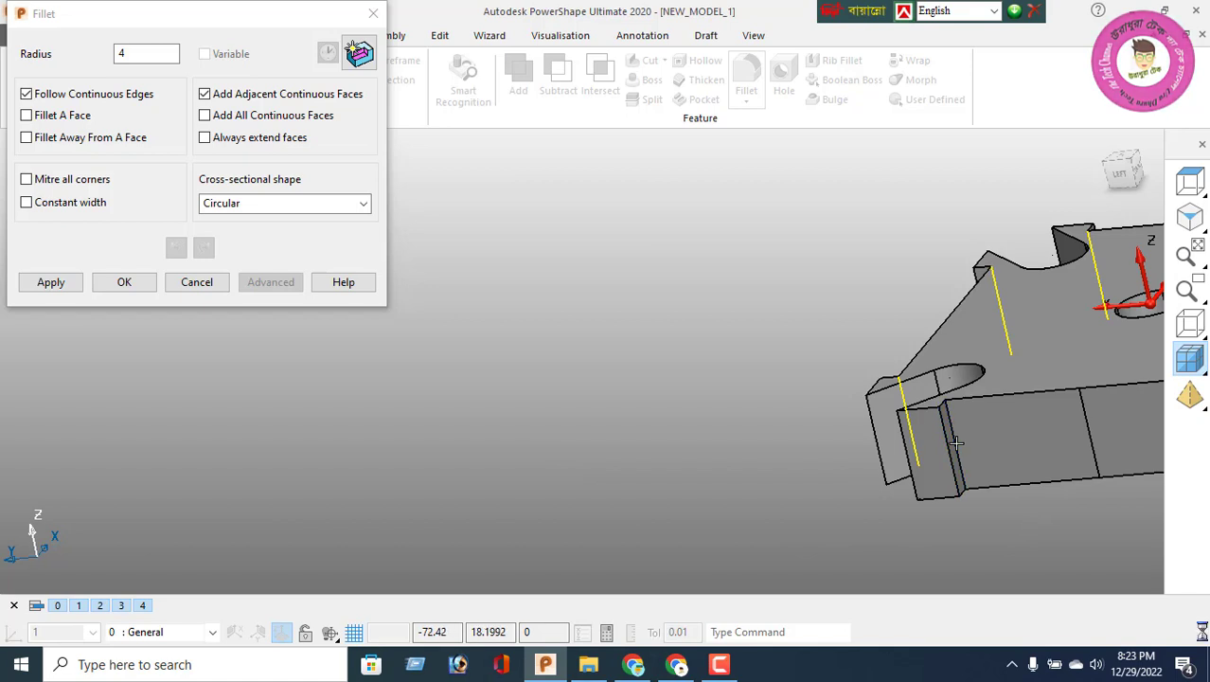
{"action": "left_click", "coordinate": [951, 447]}
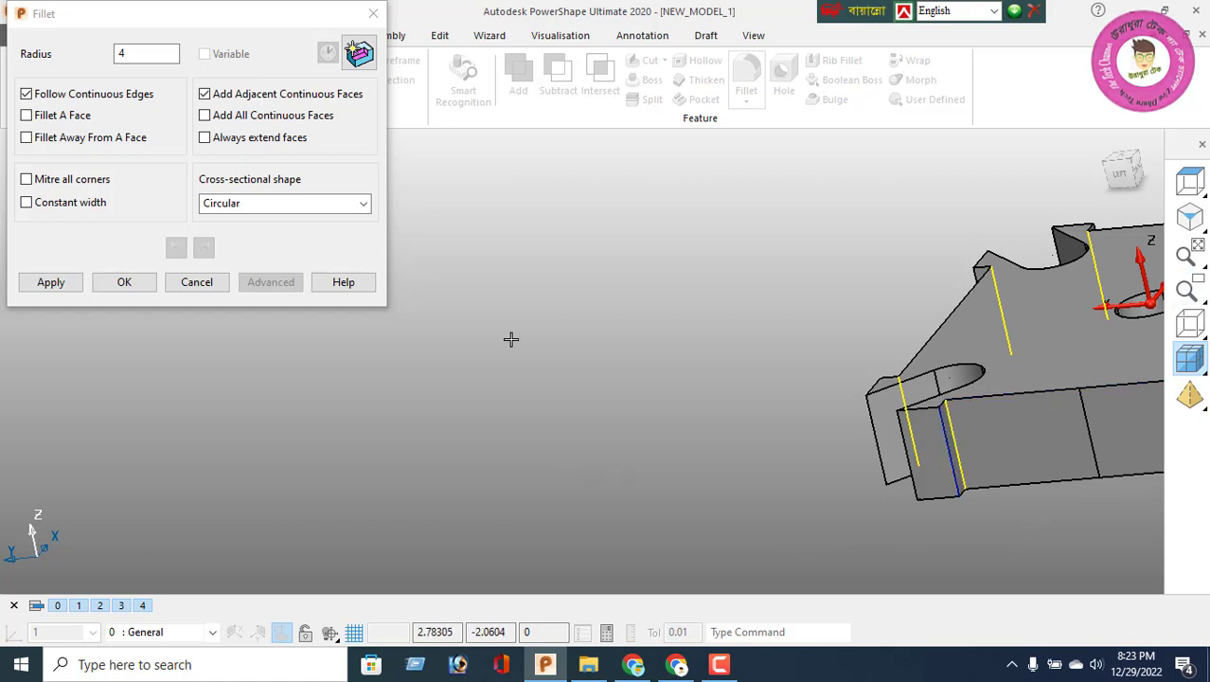
Apply the radius 4 fillet to the eight picked edges, check it from an isometric view, and finish the command
{"action": "left_click", "coordinate": [59, 283]}
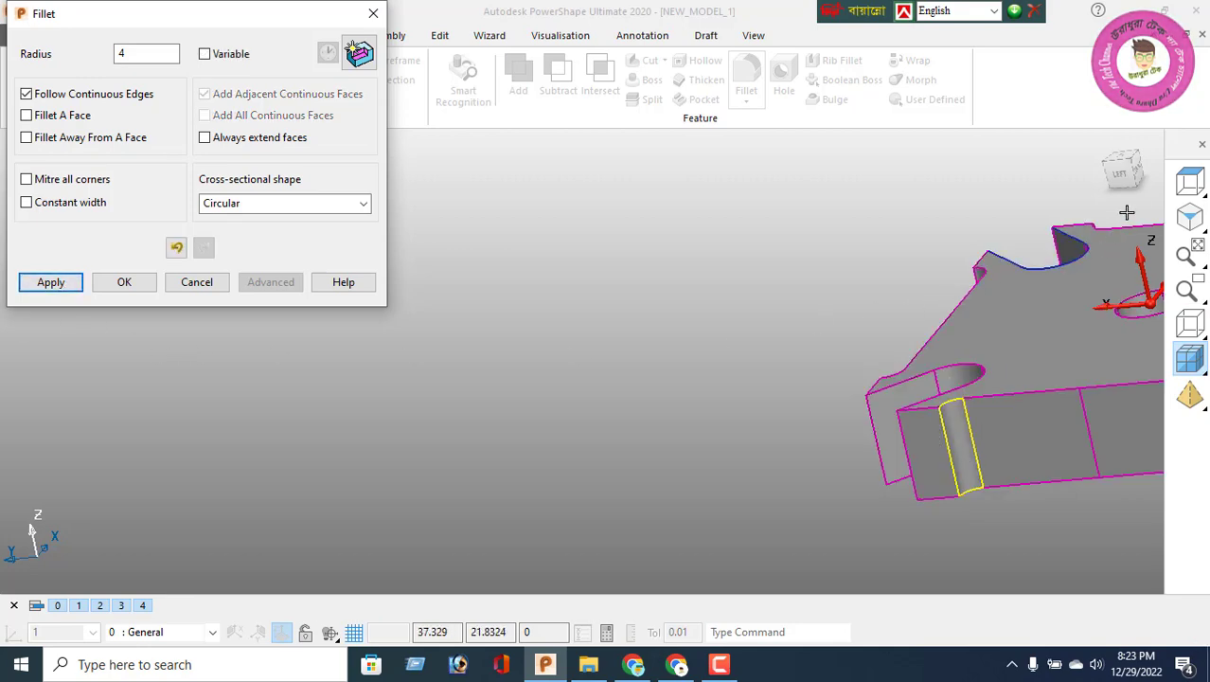
{"action": "left_click", "coordinate": [1190, 218]}
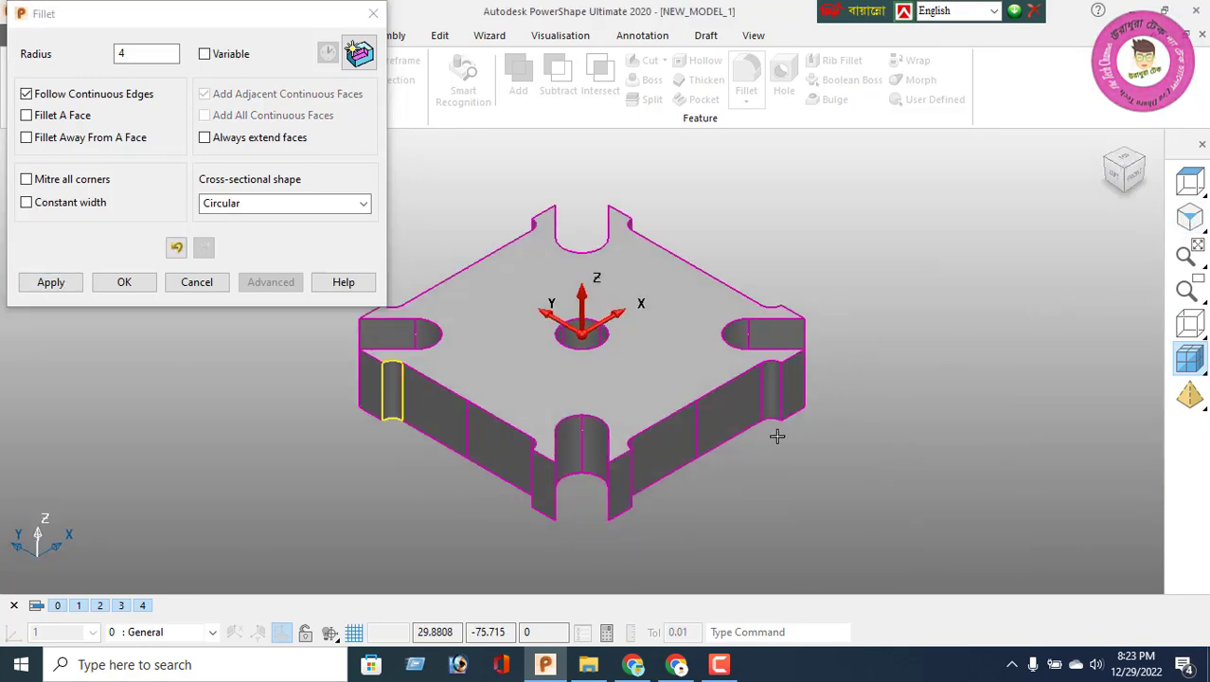
{"action": "middle_click_drag", "start_coordinate": [759, 497], "coordinate": [605, 550]}
{"action": "left_click", "coordinate": [124, 282]}
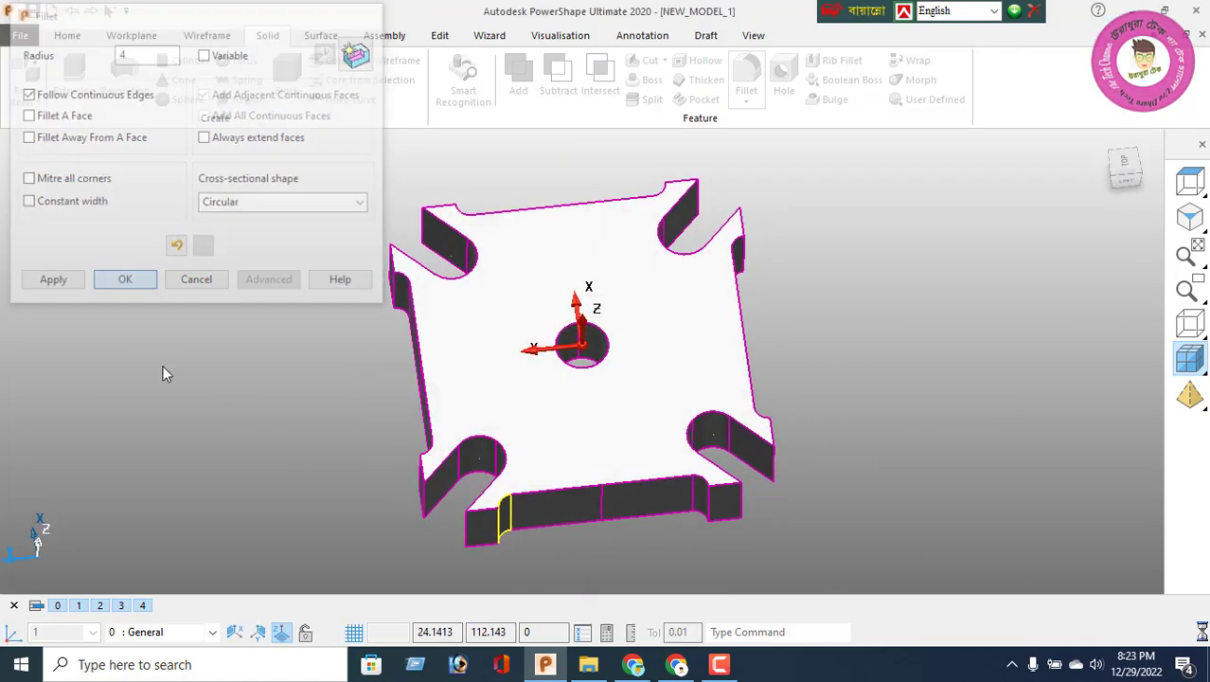
{"action": "right_click", "coordinate": [149, 247]}
{"action": "left_click", "coordinate": [193, 222]}
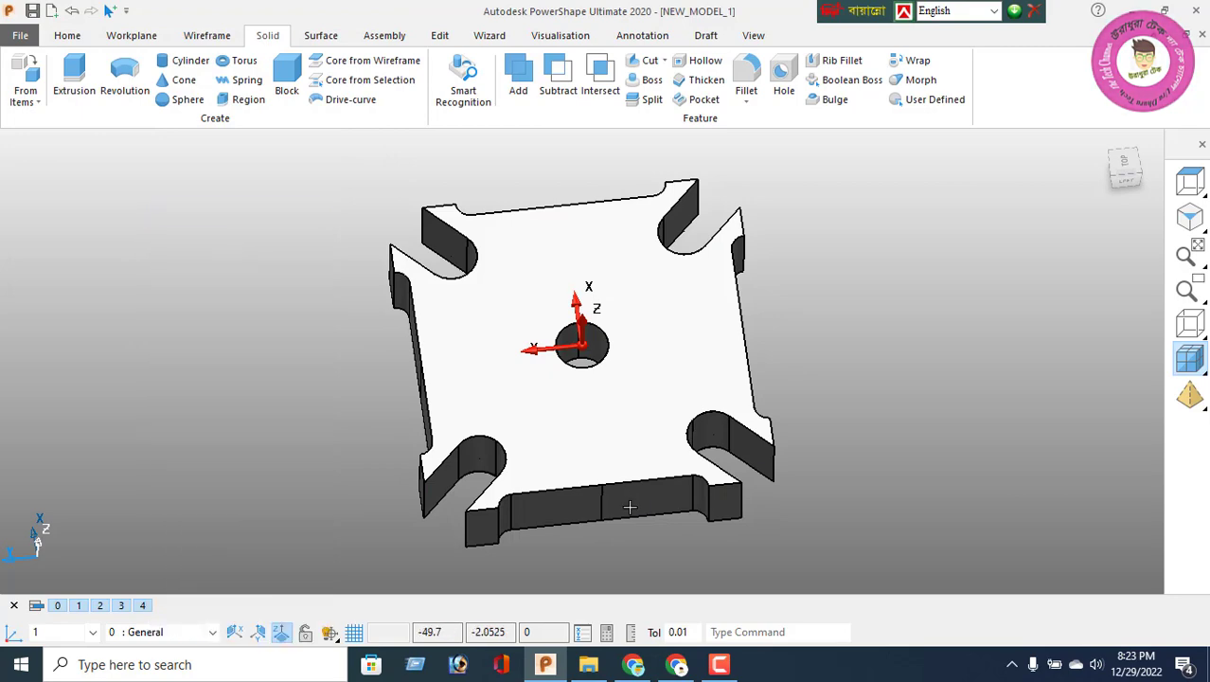
Start a Chamfer with distance 2 and pick the four vertical slot-mouth edges at the plate's two negative-X corners
{"action": "middle_click_drag", "start_coordinate": [649, 514], "coordinate": [797, 507]}
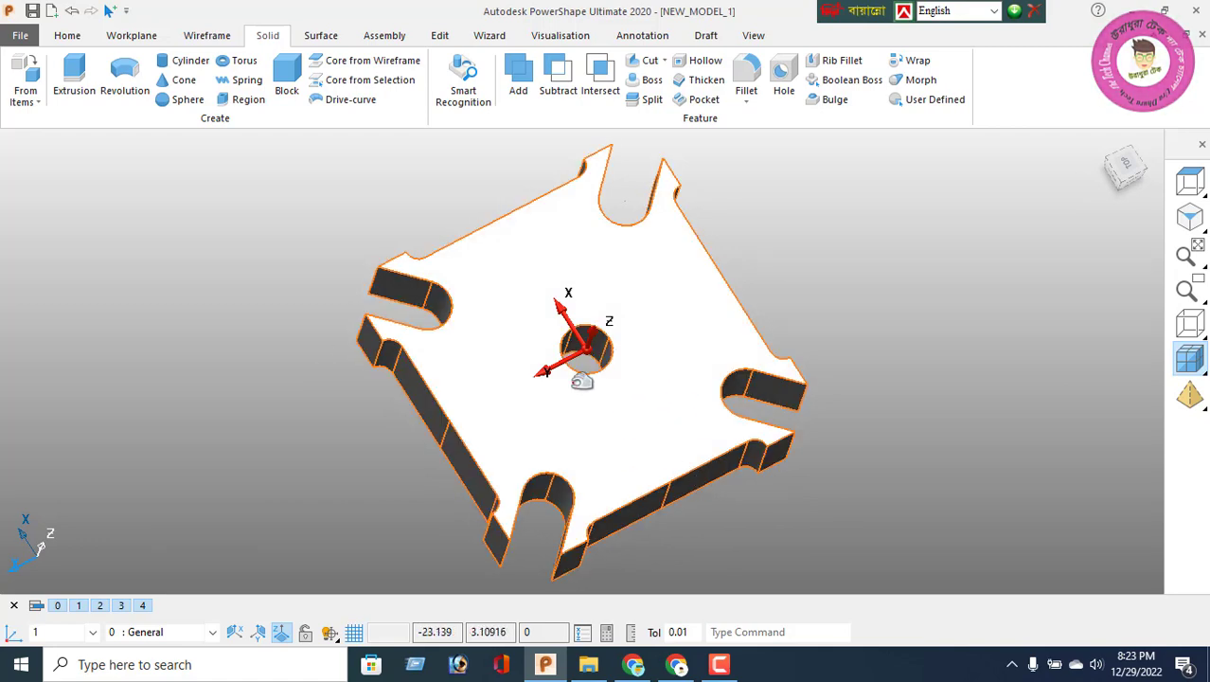
{"action": "middle_click_drag", "start_coordinate": [827, 465], "coordinate": [885, 414]}
{"action": "left_click", "coordinate": [746, 99]}
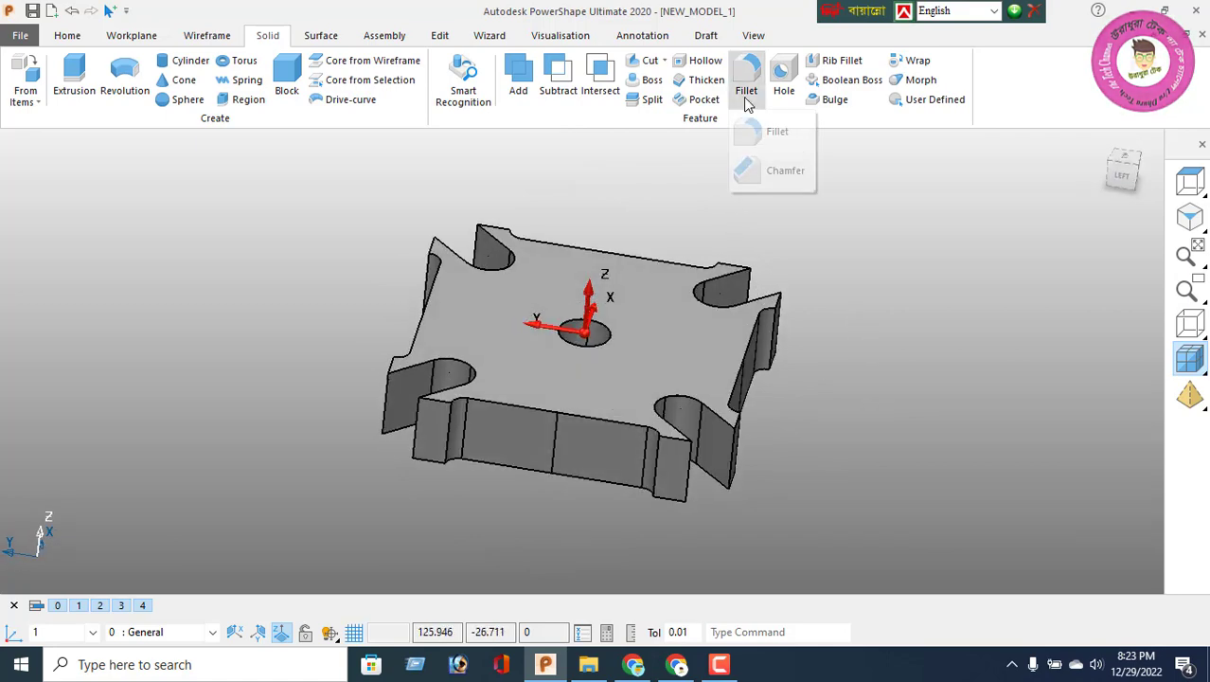
{"action": "left_click", "coordinate": [769, 178]}
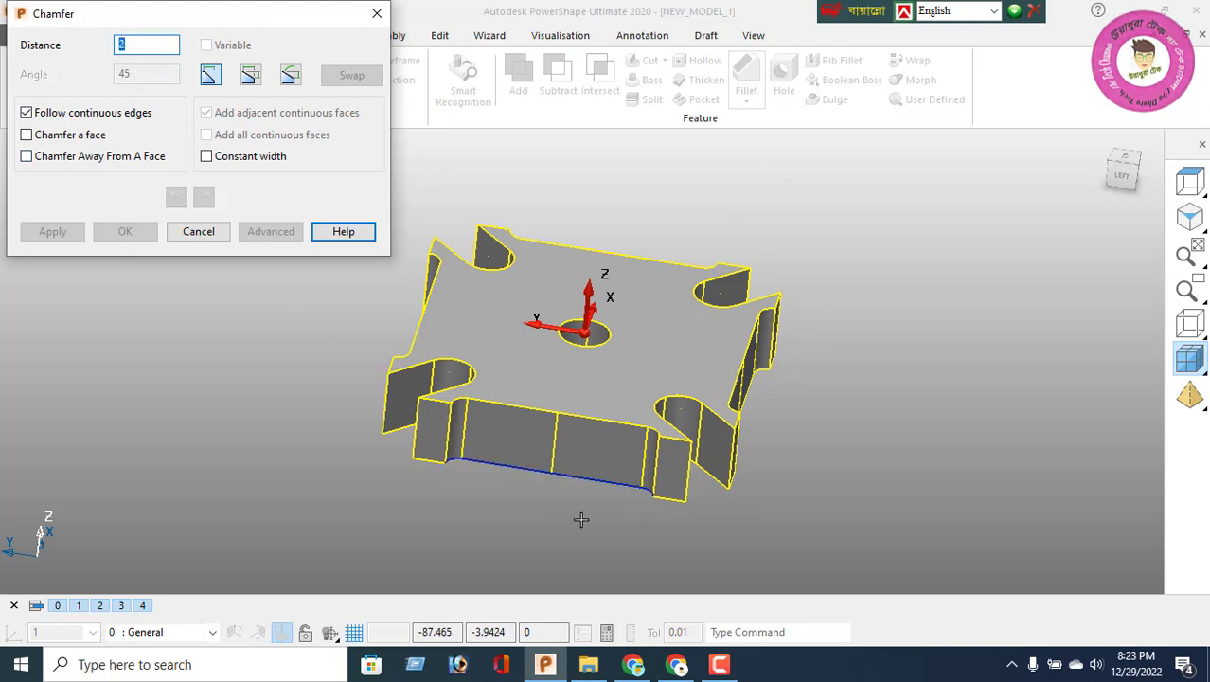
{"action": "left_click", "coordinate": [687, 471]}
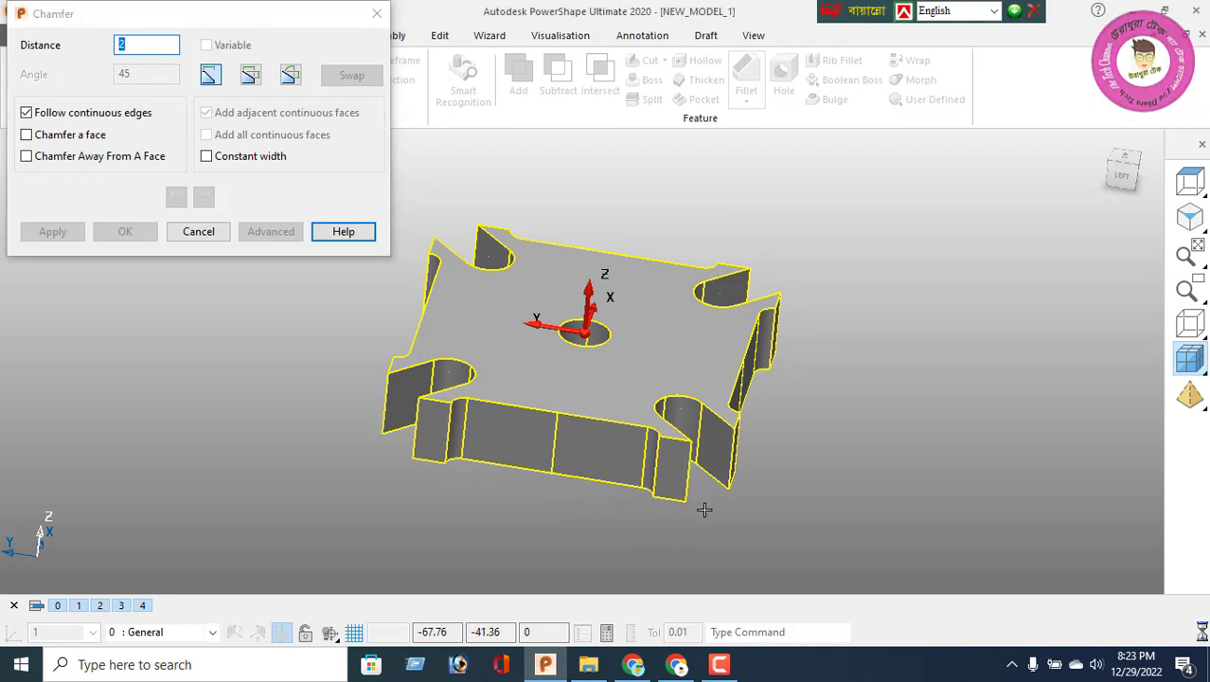
{"action": "left_click", "coordinate": [732, 473]}
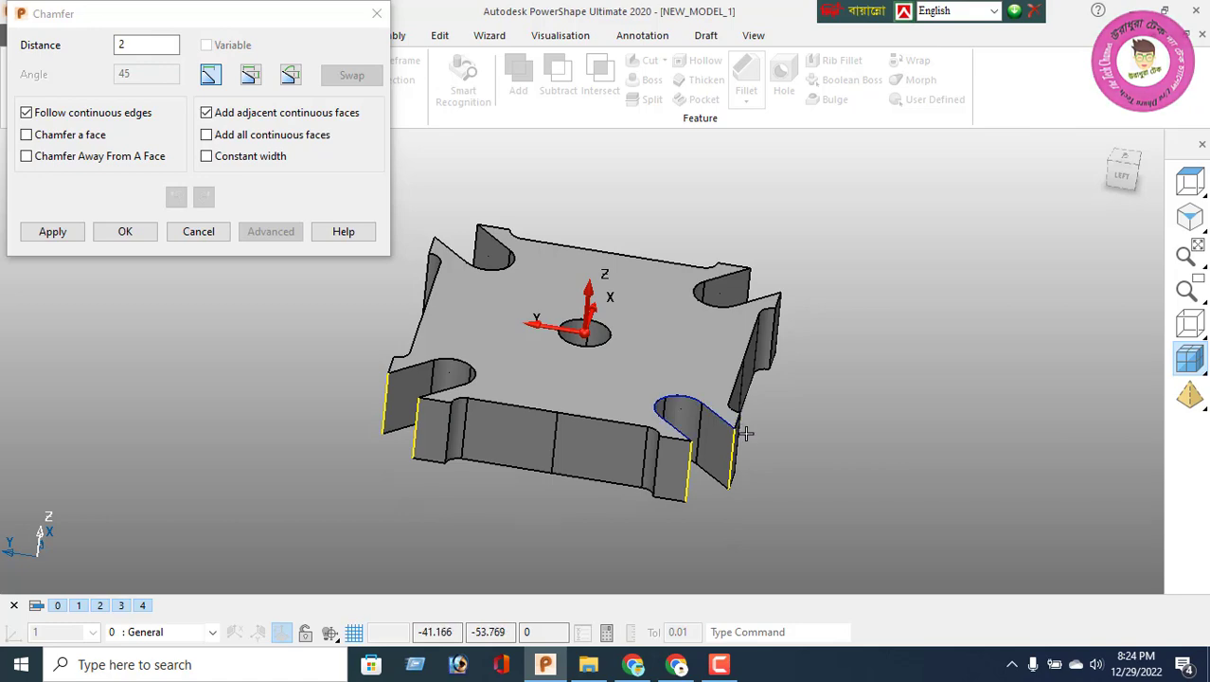
Add the four vertical slot-mouth edges at the two positive-X corners and apply the distance 2 chamfer
{"action": "middle_click_drag", "start_coordinate": [746, 433], "coordinate": [688, 499]}
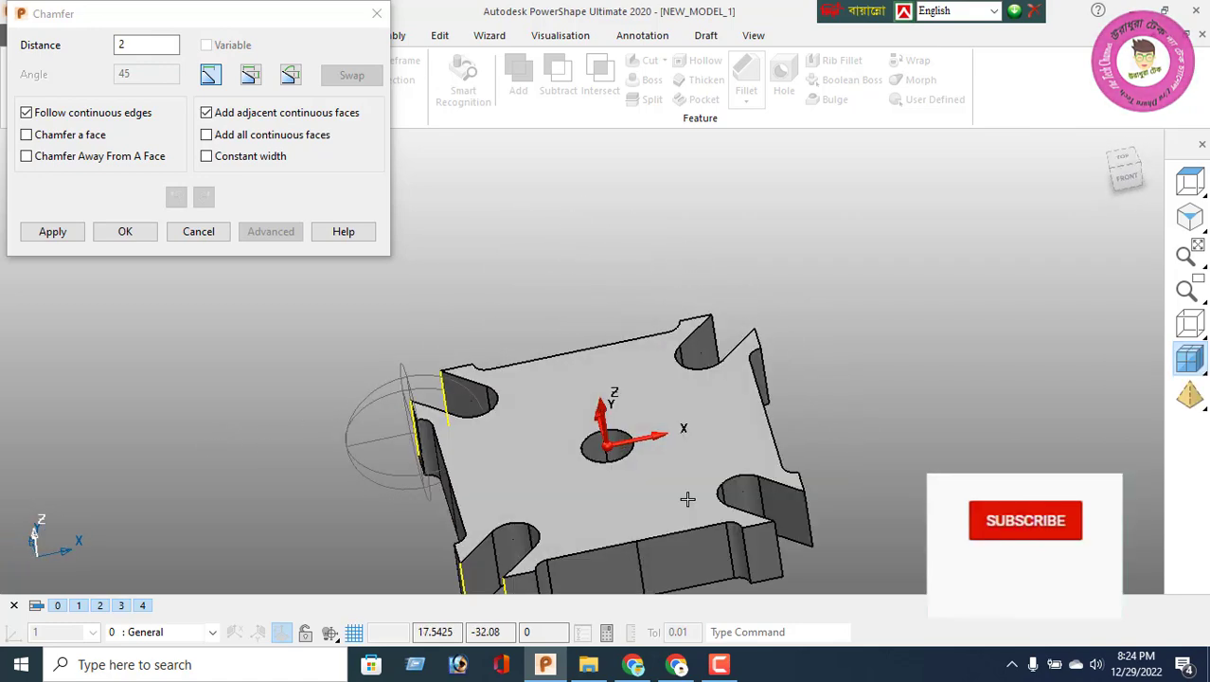
{"action": "left_click", "coordinate": [781, 555]}
{"action": "middle_click_drag", "start_coordinate": [675, 514], "coordinate": [884, 596]}
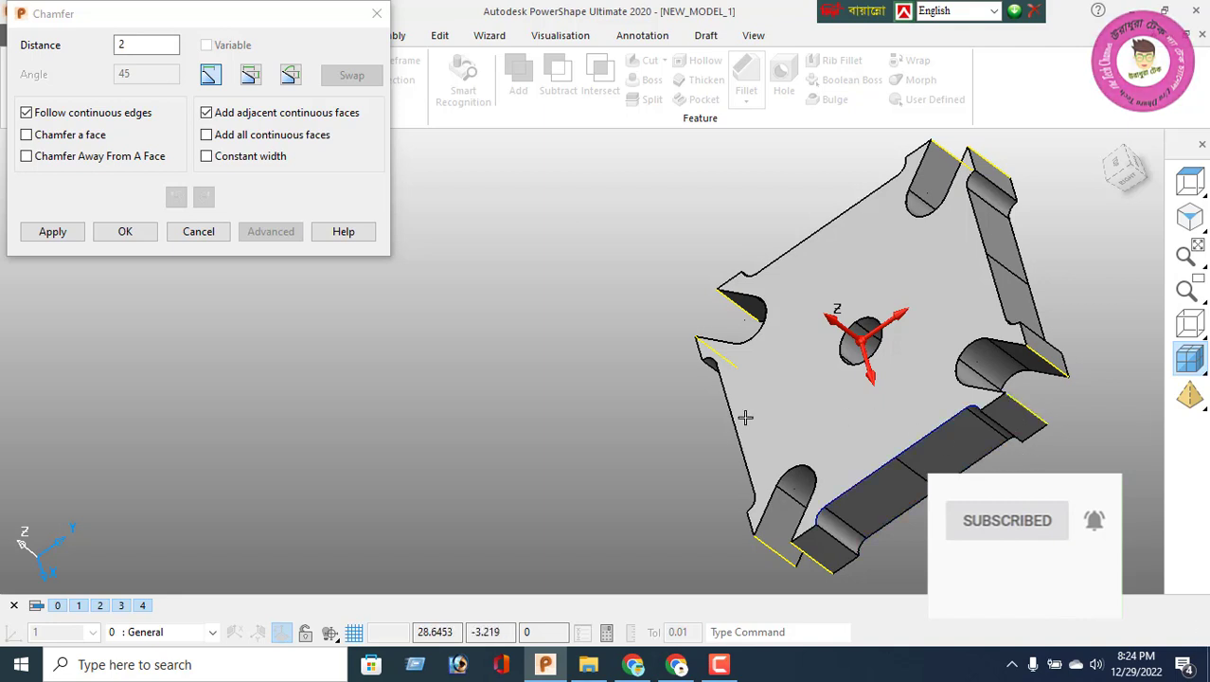
{"action": "left_click", "coordinate": [52, 232]}
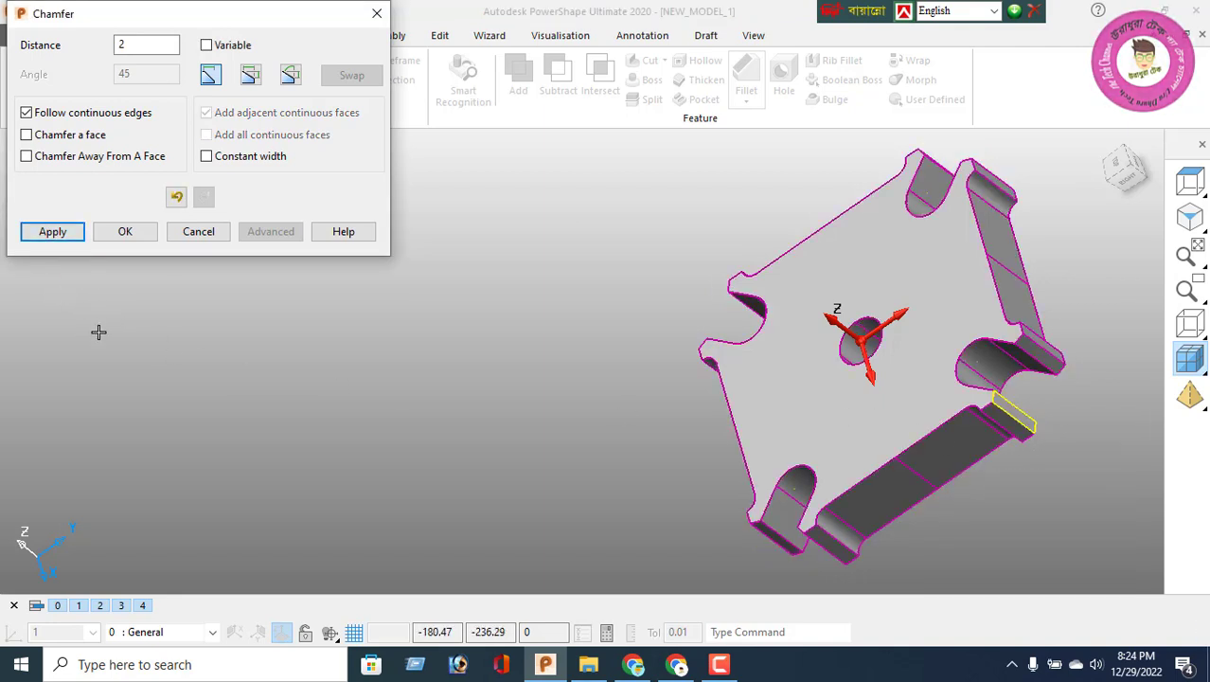
Finish the Chamfer command, clear the selection and check the chamfered plate from an isometric and a lower side angle
{"action": "left_click", "coordinate": [123, 233]}
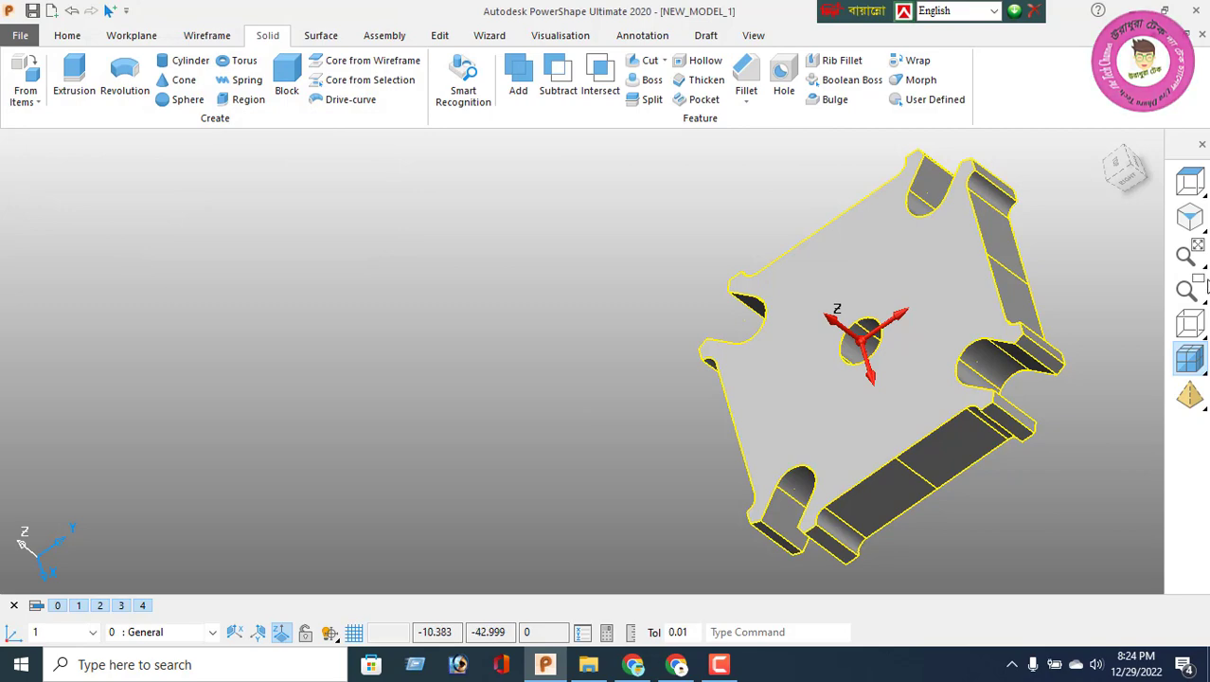
{"action": "left_click", "coordinate": [1190, 216]}
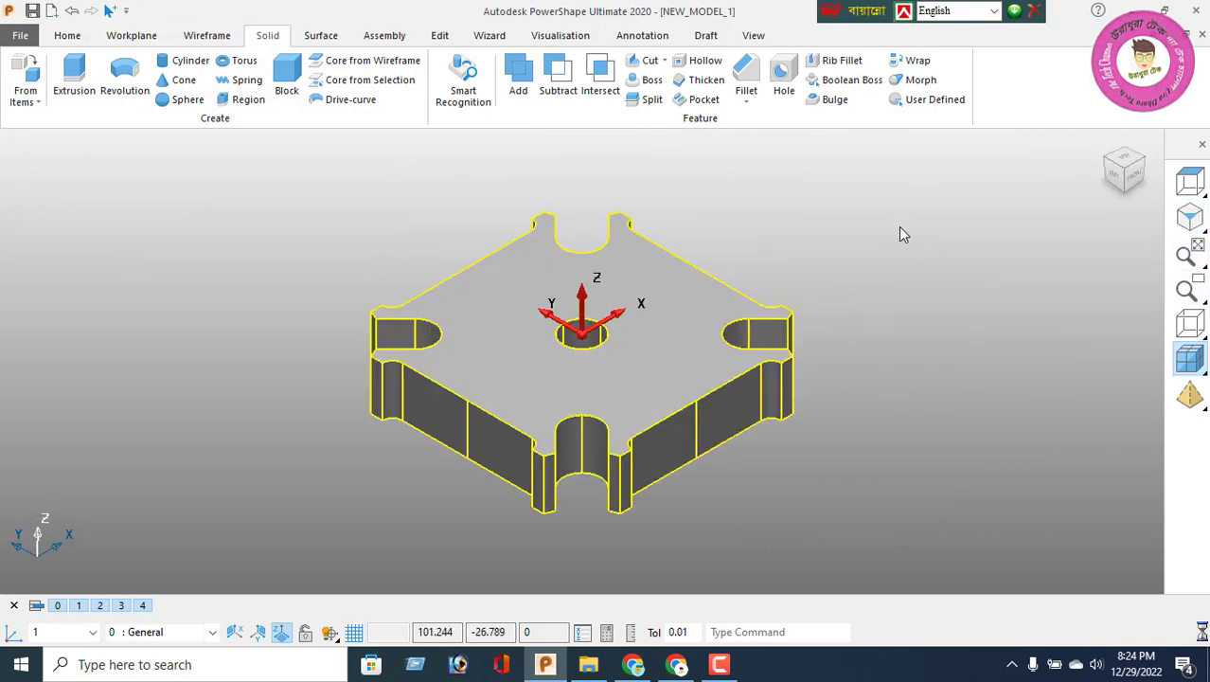
{"action": "right_click", "coordinate": [899, 235]}
{"action": "key", "text": "Escape"}
{"action": "mouse_move", "coordinate": [738, 314]}
{"action": "middle_mouse_down"}
{"action": "mouse_move", "coordinate": [816, 475]}
{"action": "mouse_move", "coordinate": [597, 414]}
{"action": "mouse_move", "coordinate": [543, 238]}
{"action": "mouse_move", "coordinate": [548, 267]}
{"action": "mouse_move", "coordinate": [525, 223]}
{"action": "middle_mouse_up"}
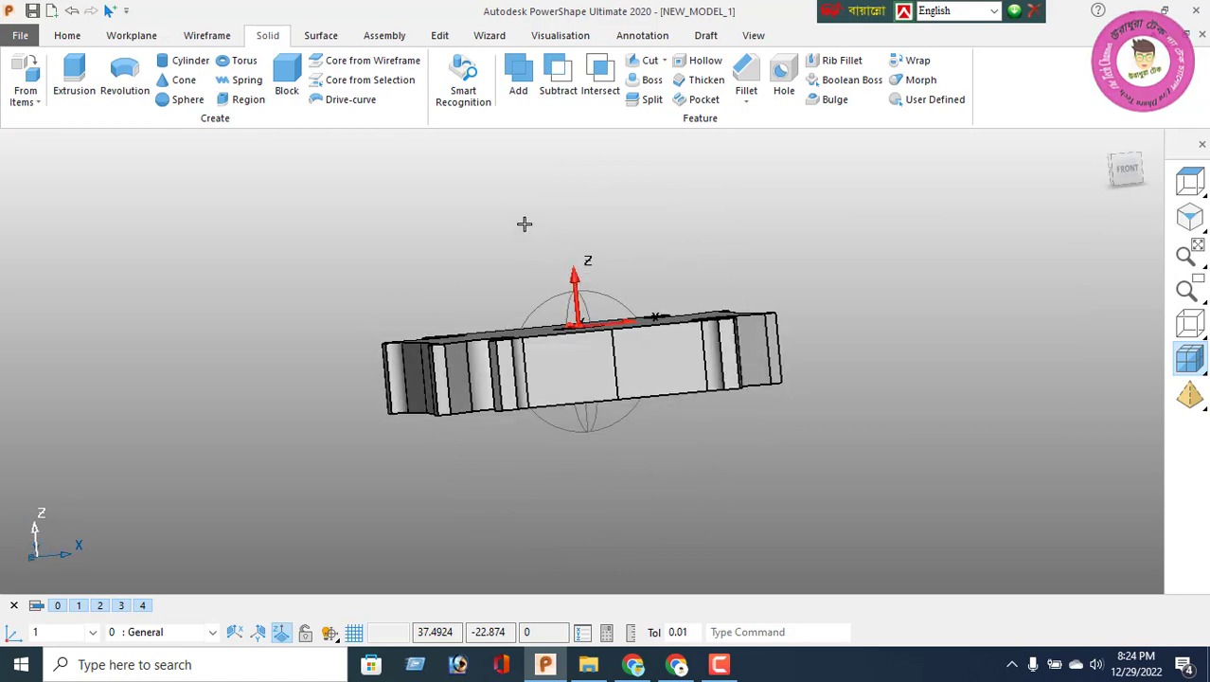
Draw a full circle of radius 4 in the front view, centred on the negative-Y cut face at 0, -46, -10
{"action": "left_click", "coordinate": [614, 355]}
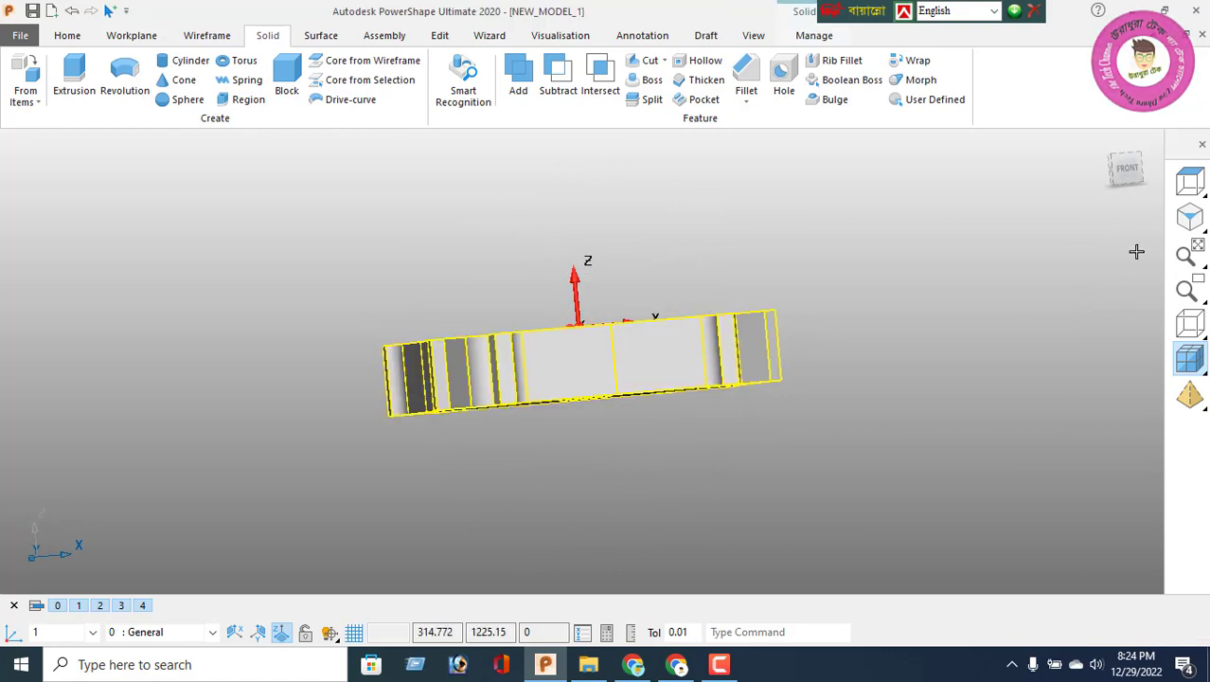
{"action": "left_click", "coordinate": [1127, 169]}
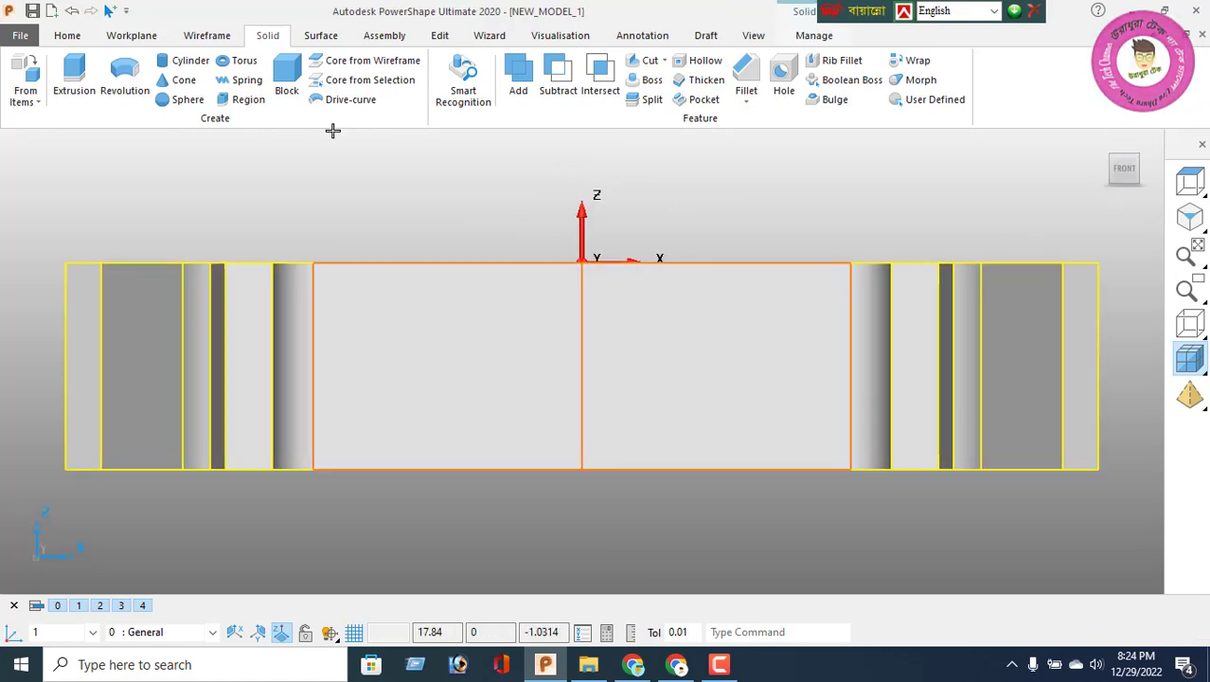
{"action": "left_click", "coordinate": [210, 36]}
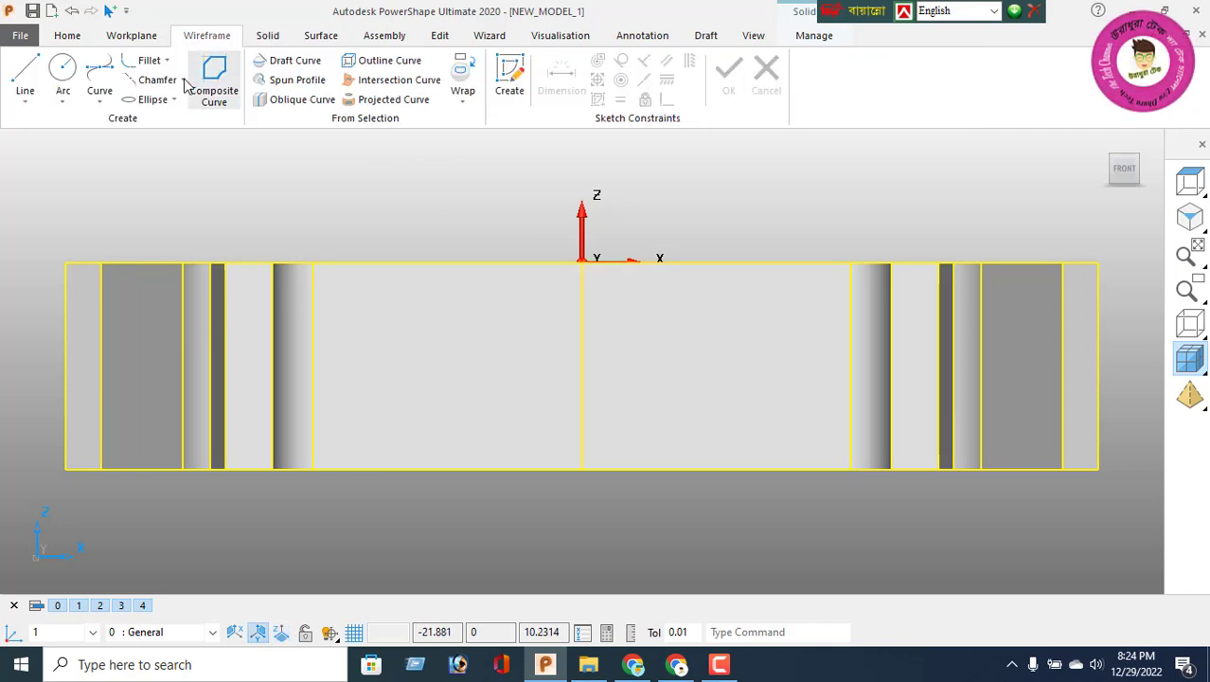
{"action": "left_click", "coordinate": [63, 68]}
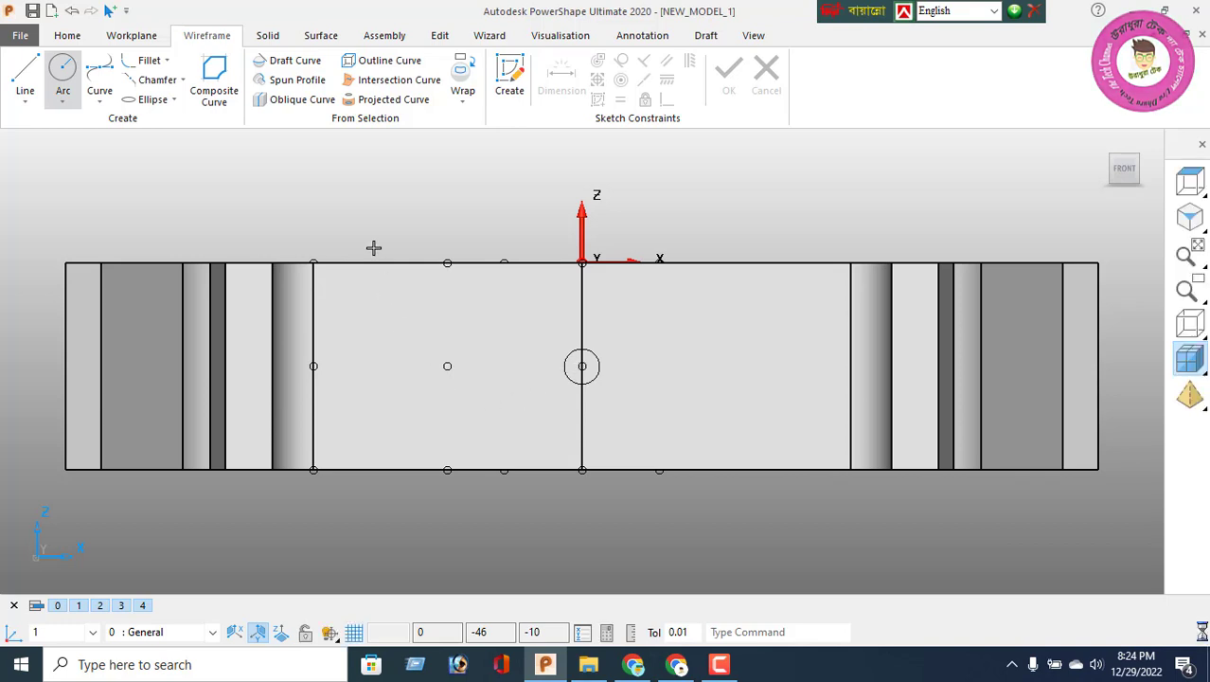
{"action": "right_click", "coordinate": [365, 176]}
{"action": "left_click", "coordinate": [397, 187]}
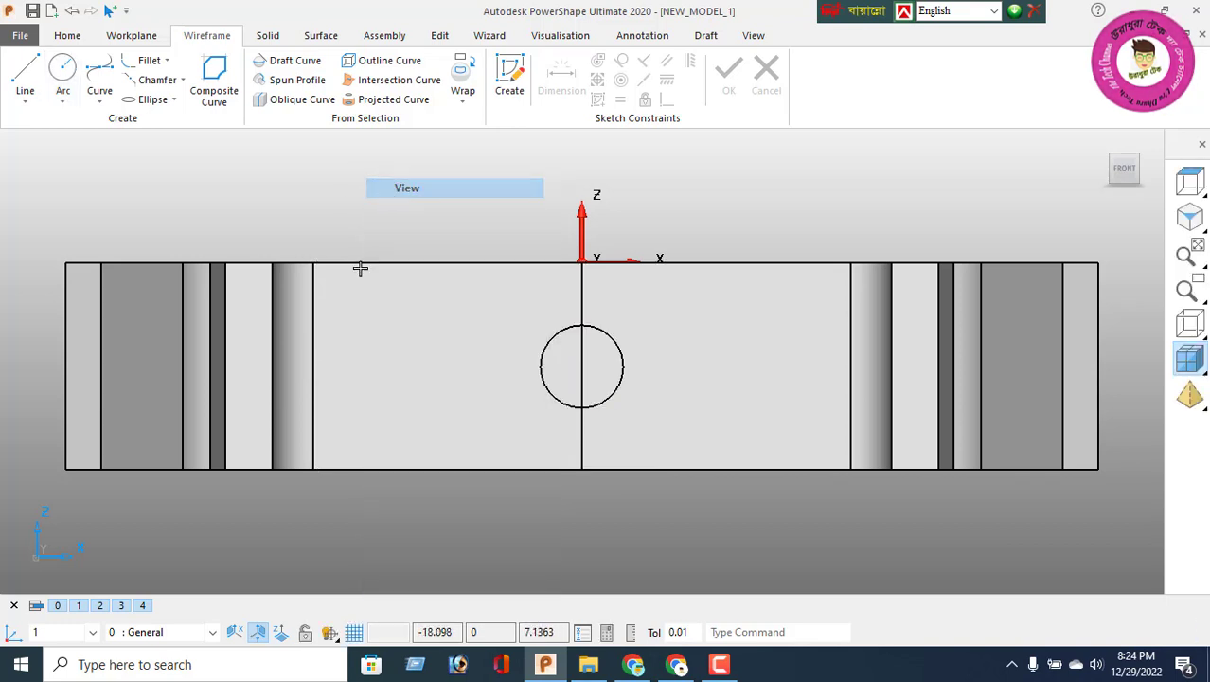
Set the radius of the circle on the negative-Y face to 2.5
{"action": "left_click", "coordinate": [611, 395]}
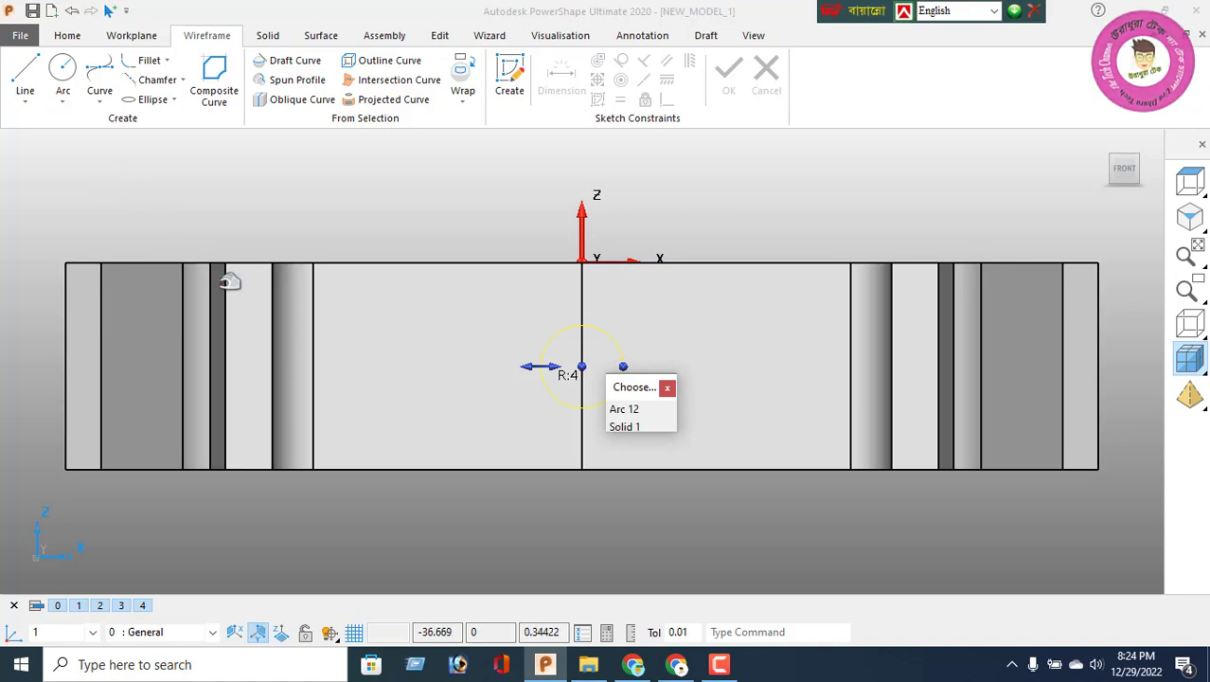
{"action": "left_click", "coordinate": [621, 409]}
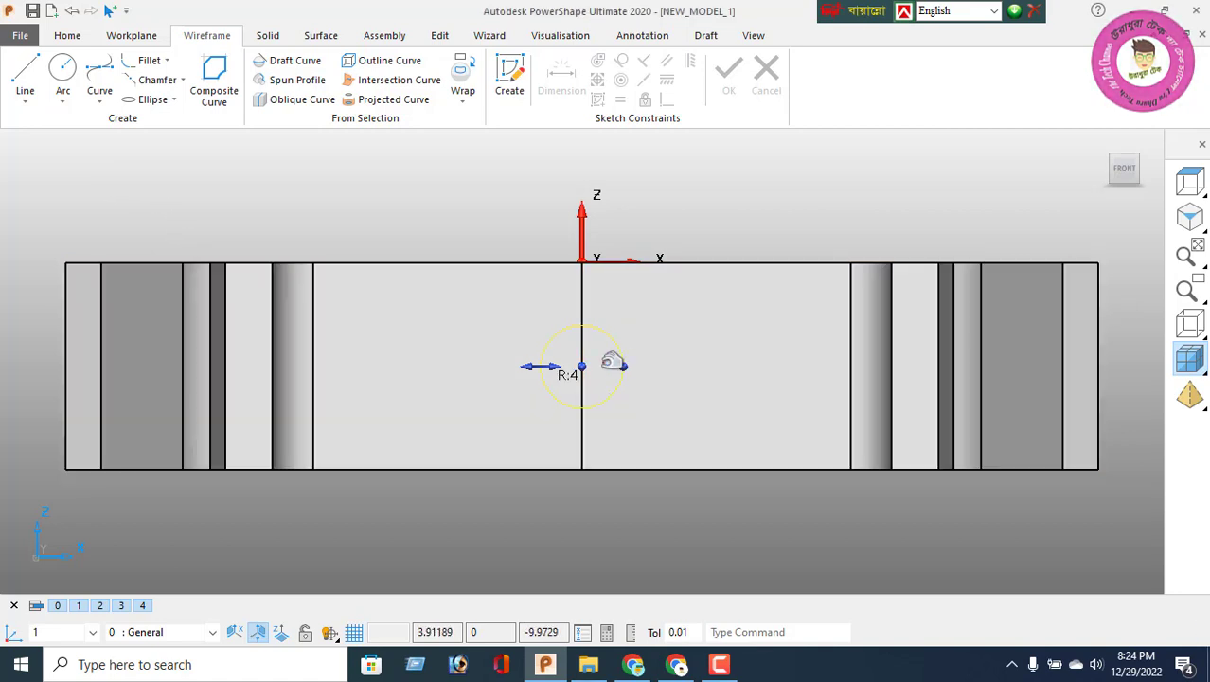
{"action": "double_click", "coordinate": [621, 366]}
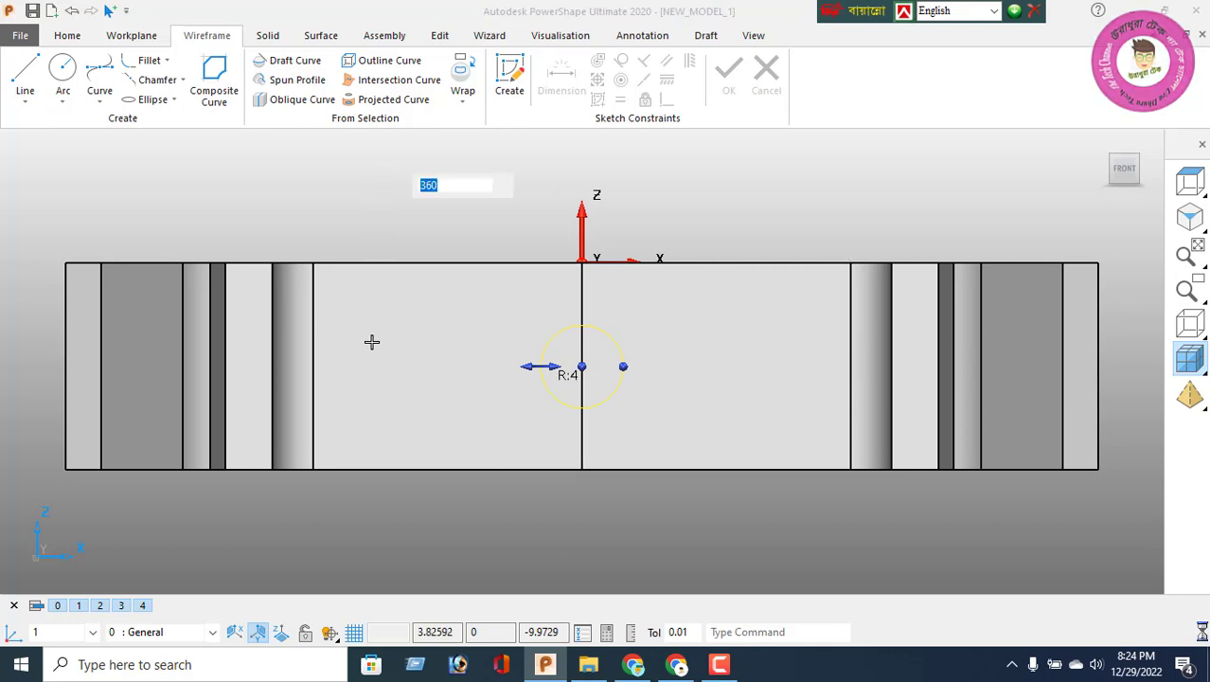
{"action": "key", "text": "Return"}
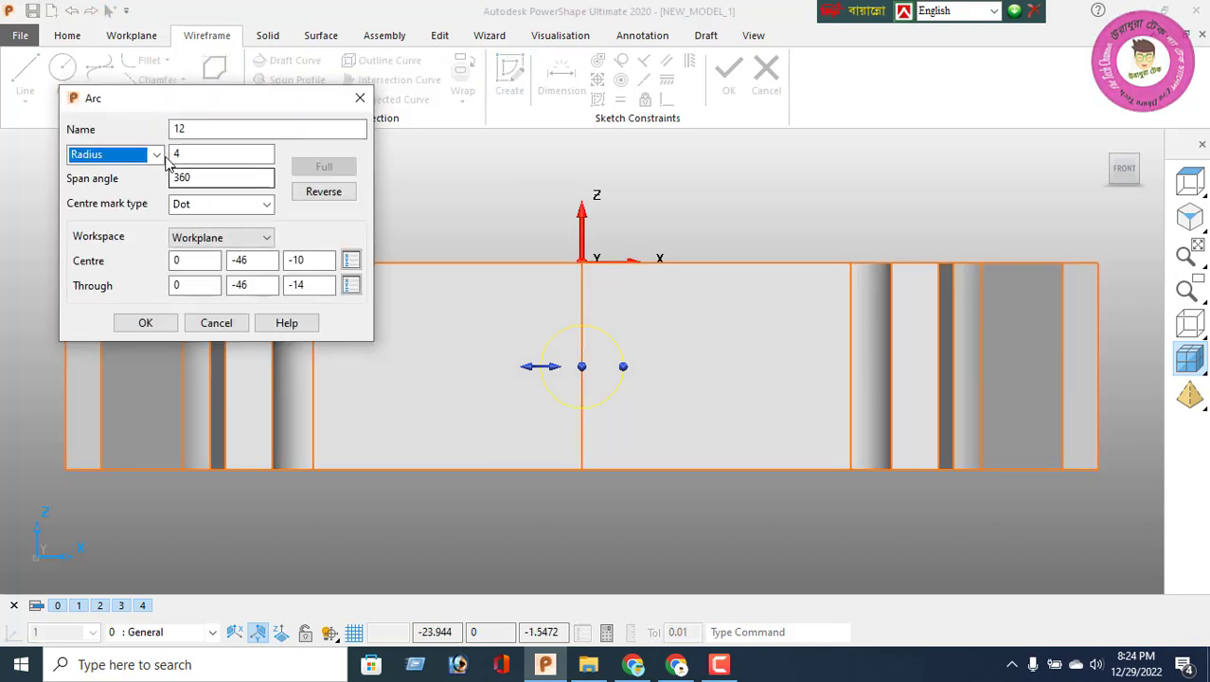
{"action": "left_click_drag", "start_coordinate": [183, 154], "coordinate": [172, 170]}
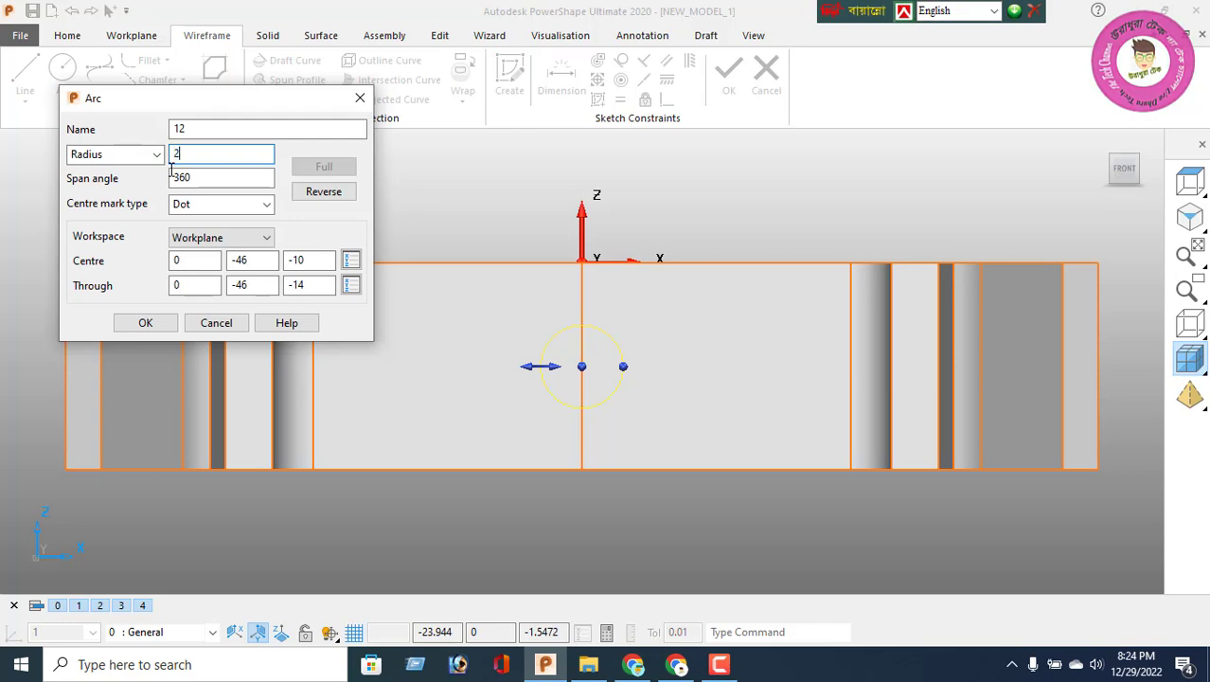
{"action": "type", "text": "2.5"}
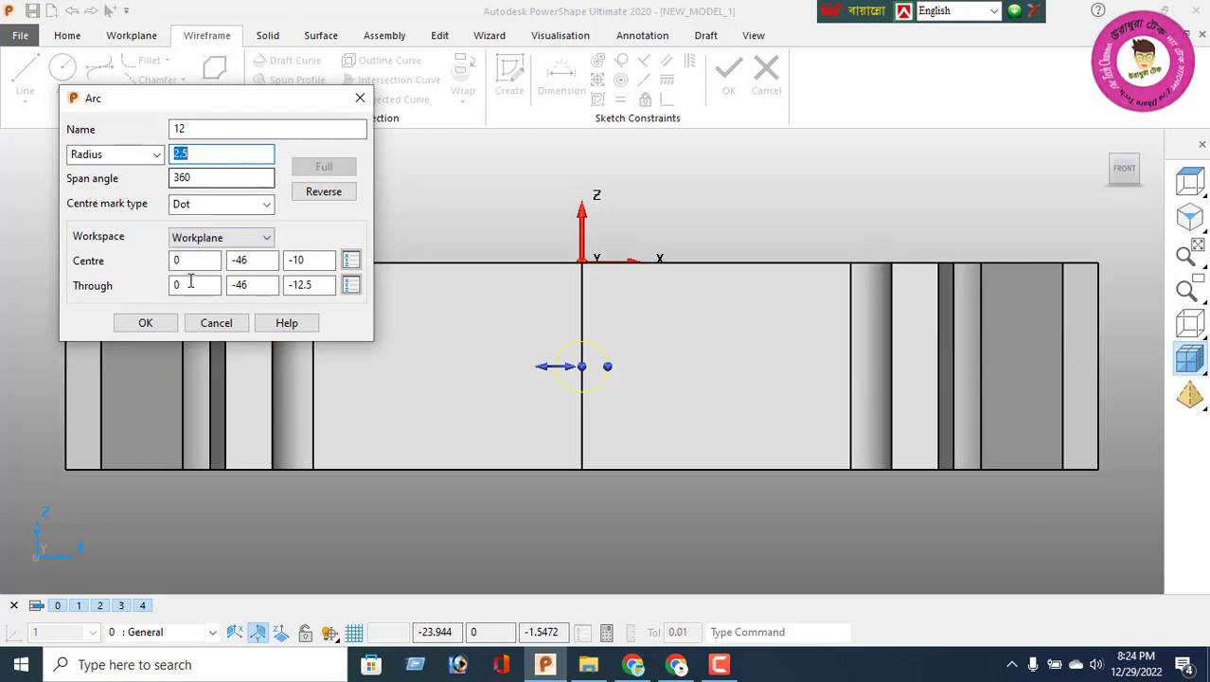
{"action": "left_click", "coordinate": [145, 322]}
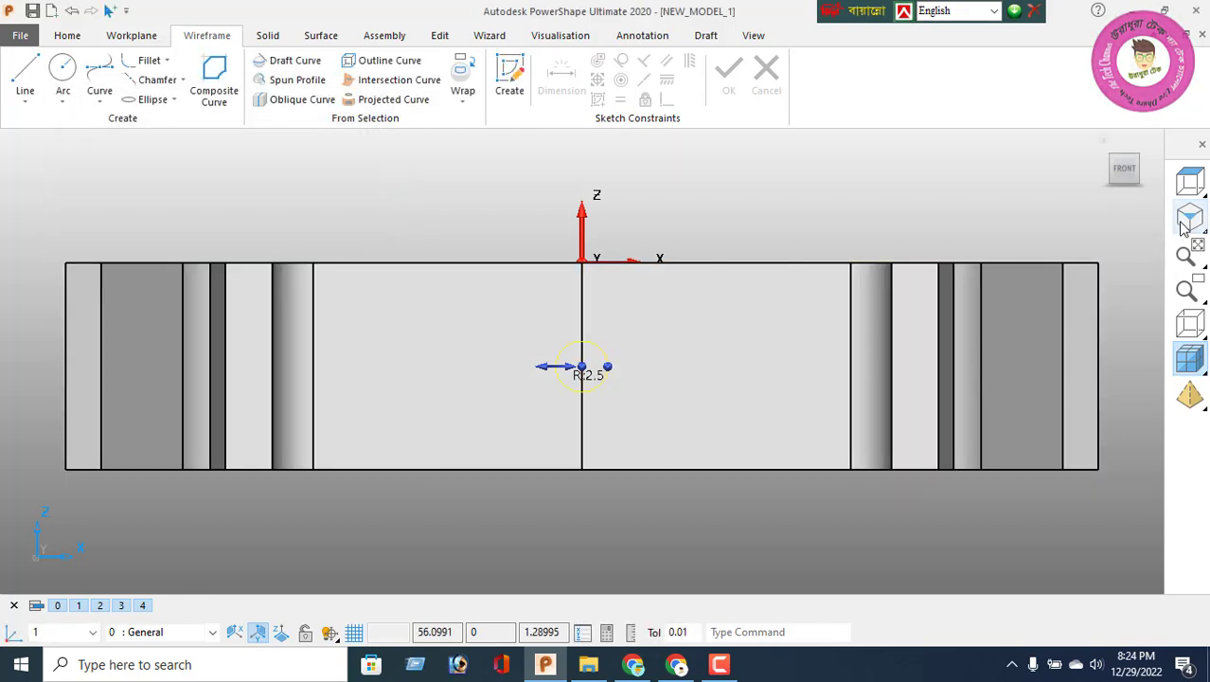
Cut the circle through the whole plate along Y with a Through type Solid Cut, and inspect the side hole
{"action": "left_click", "coordinate": [1189, 220]}
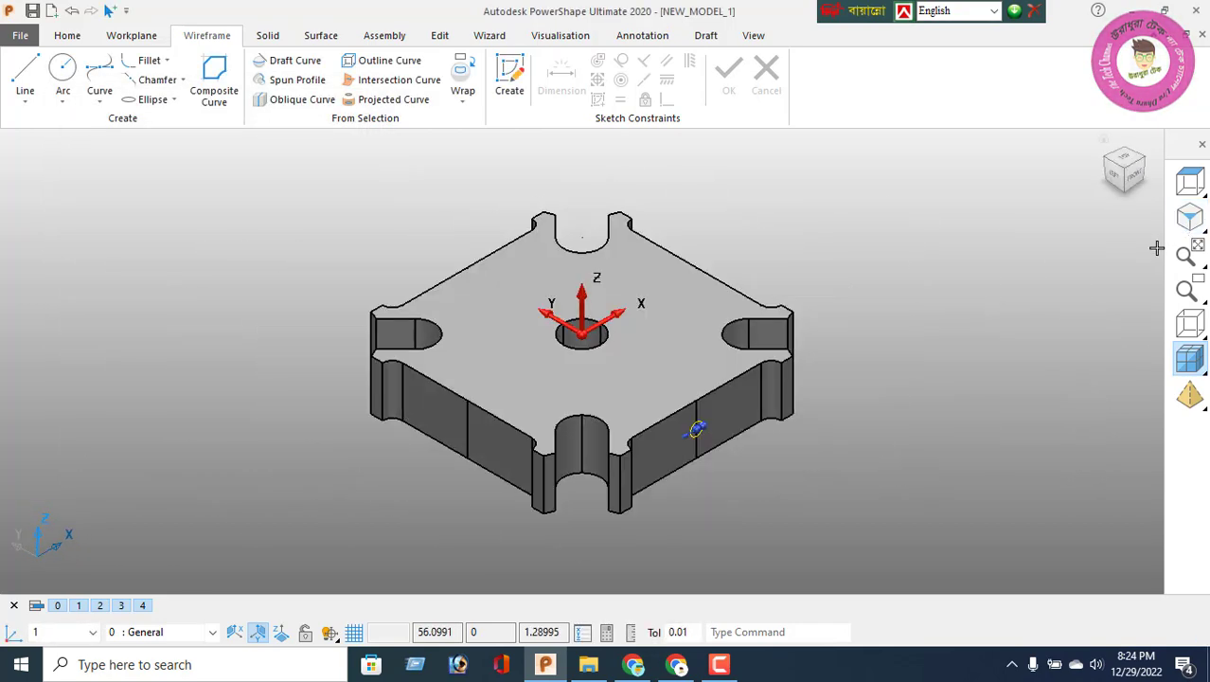
{"action": "left_click", "coordinate": [273, 38]}
{"action": "left_click", "coordinate": [648, 61]}
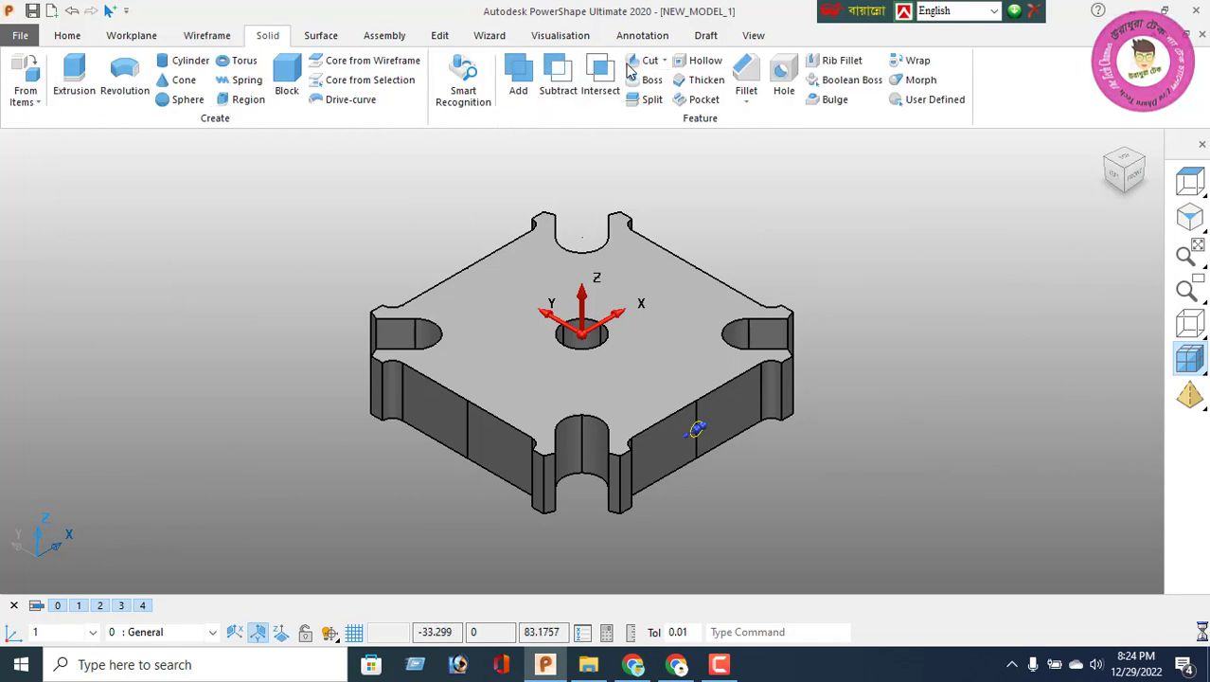
{"action": "left_click", "coordinate": [140, 50]}
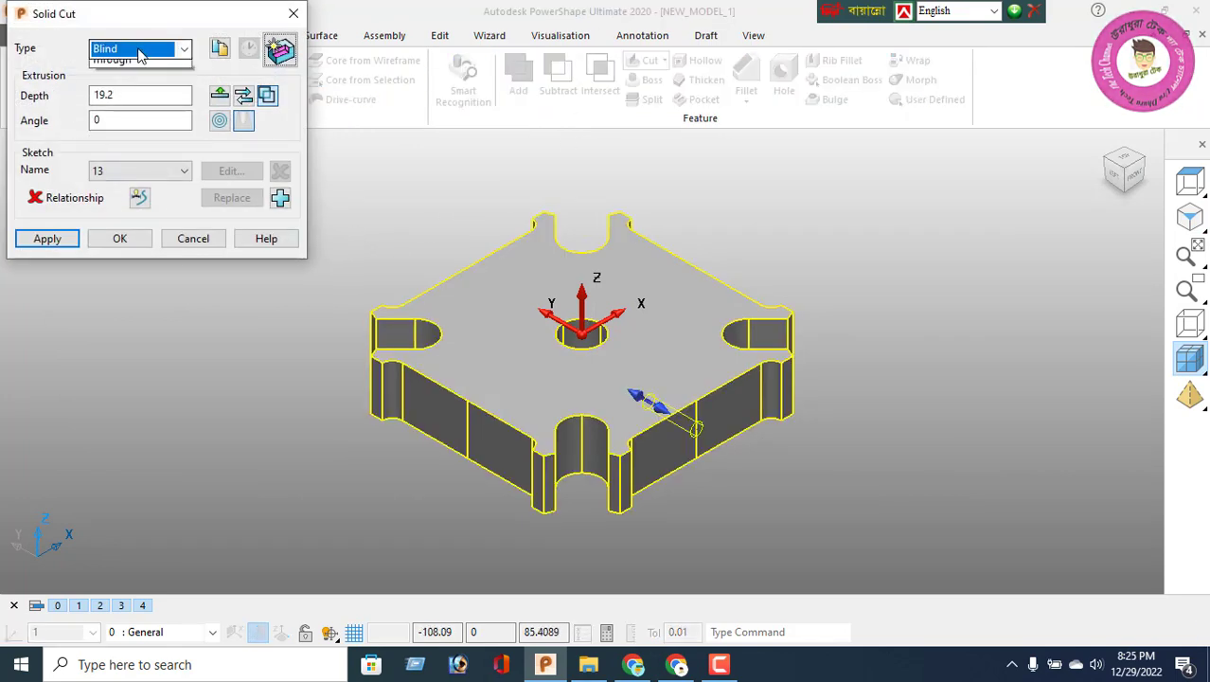
{"action": "left_click", "coordinate": [136, 84]}
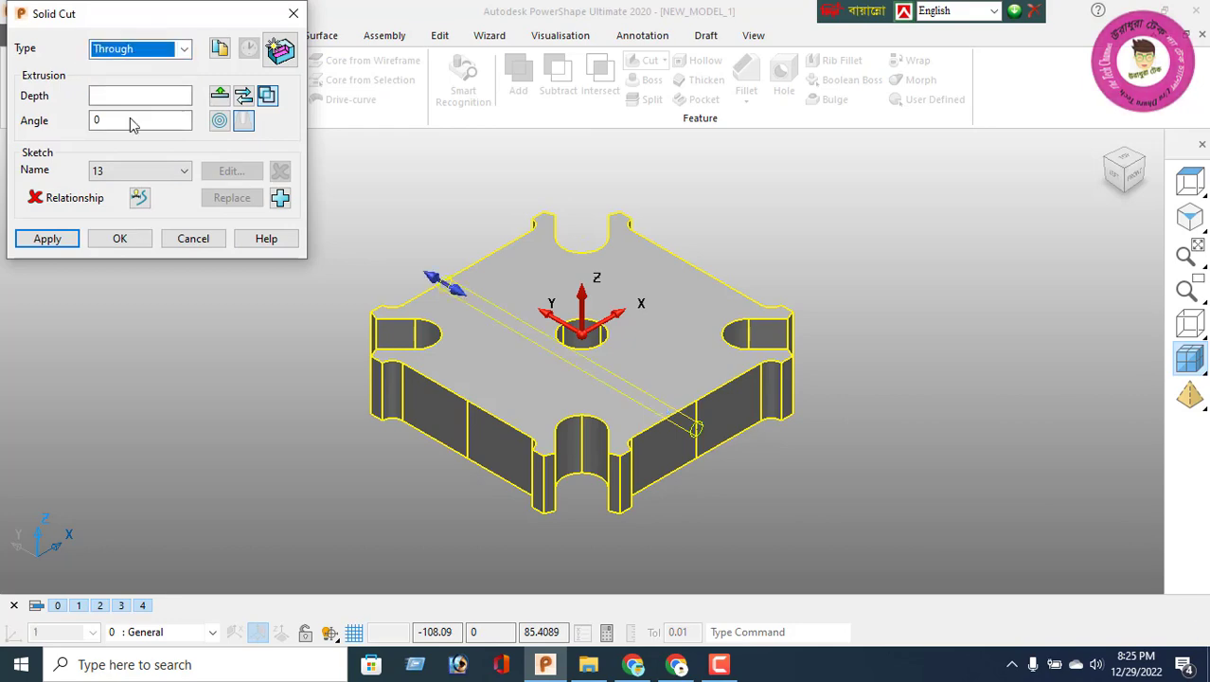
{"action": "left_click", "coordinate": [55, 243]}
{"action": "left_click", "coordinate": [180, 239]}
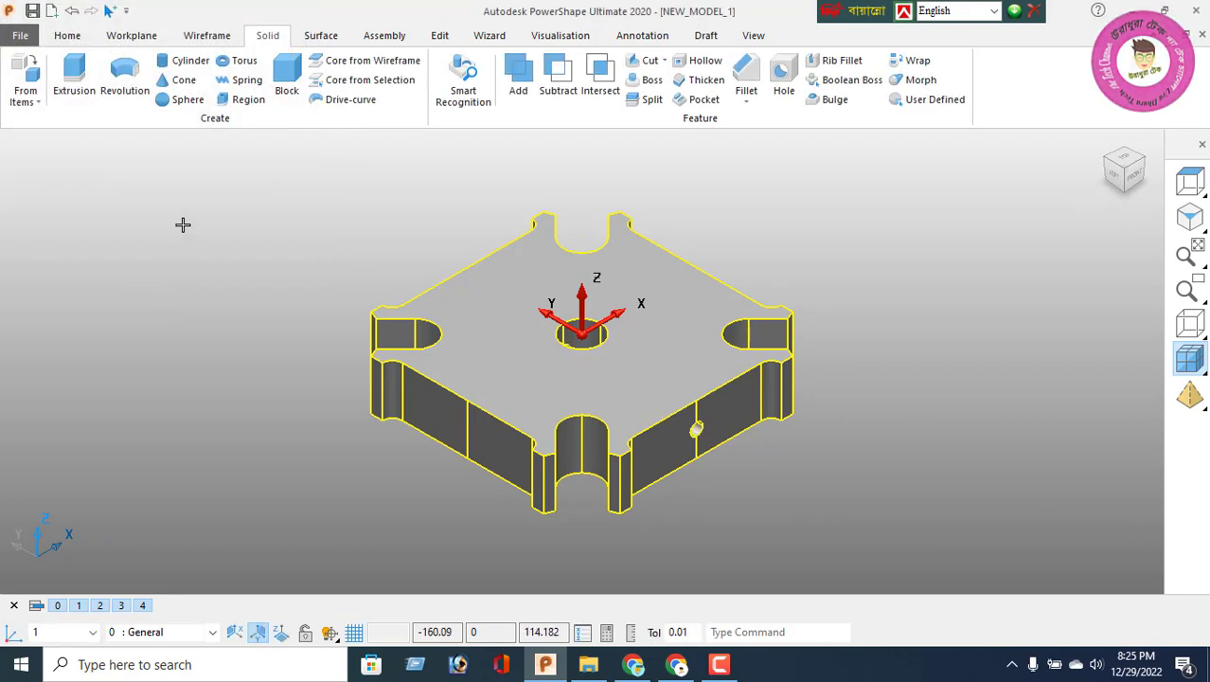
{"action": "right_click", "coordinate": [183, 204]}
{"action": "left_click", "coordinate": [227, 216]}
{"action": "middle_click_drag", "start_coordinate": [493, 360], "coordinate": [382, 219]}
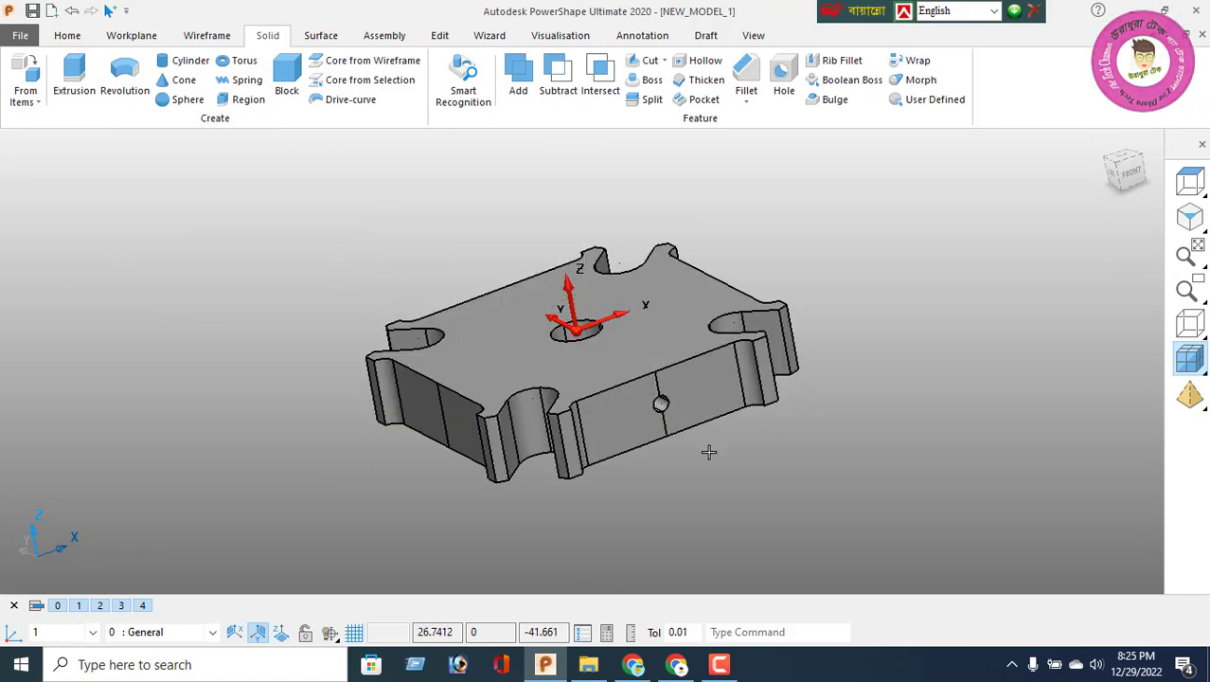
Select the plate solid, open its material selection and apply the surface_blue material from the Defaults set
{"action": "left_click", "coordinate": [663, 271]}
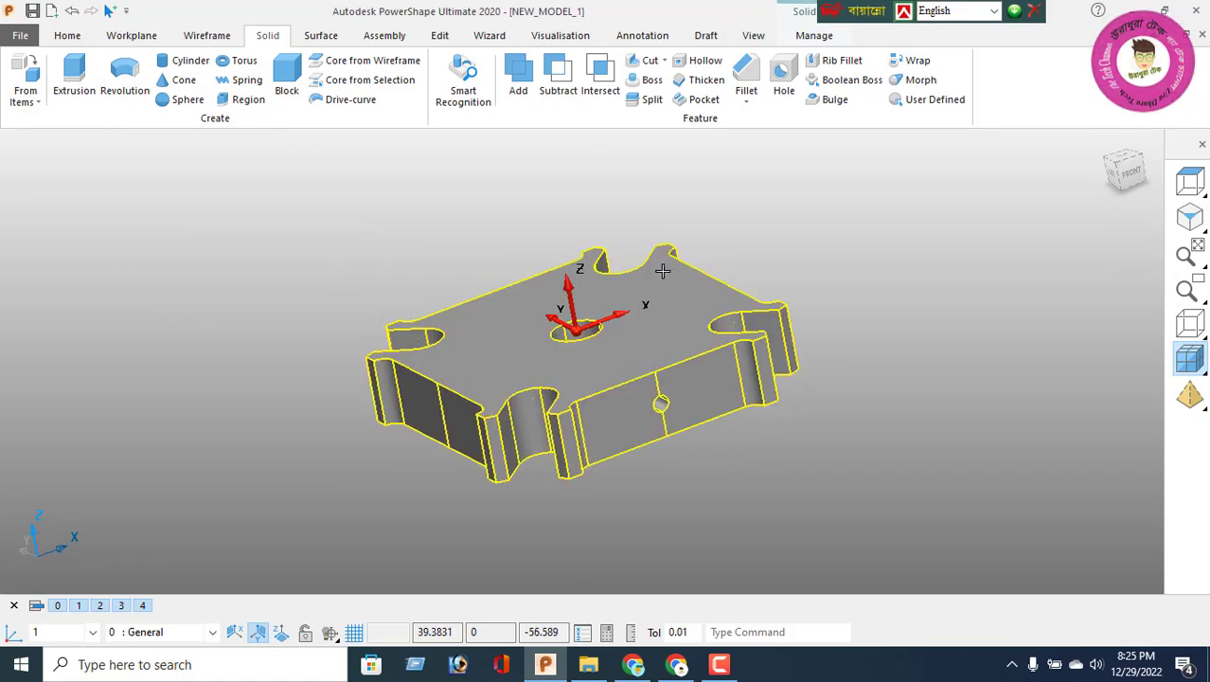
{"action": "left_click", "coordinate": [644, 36]}
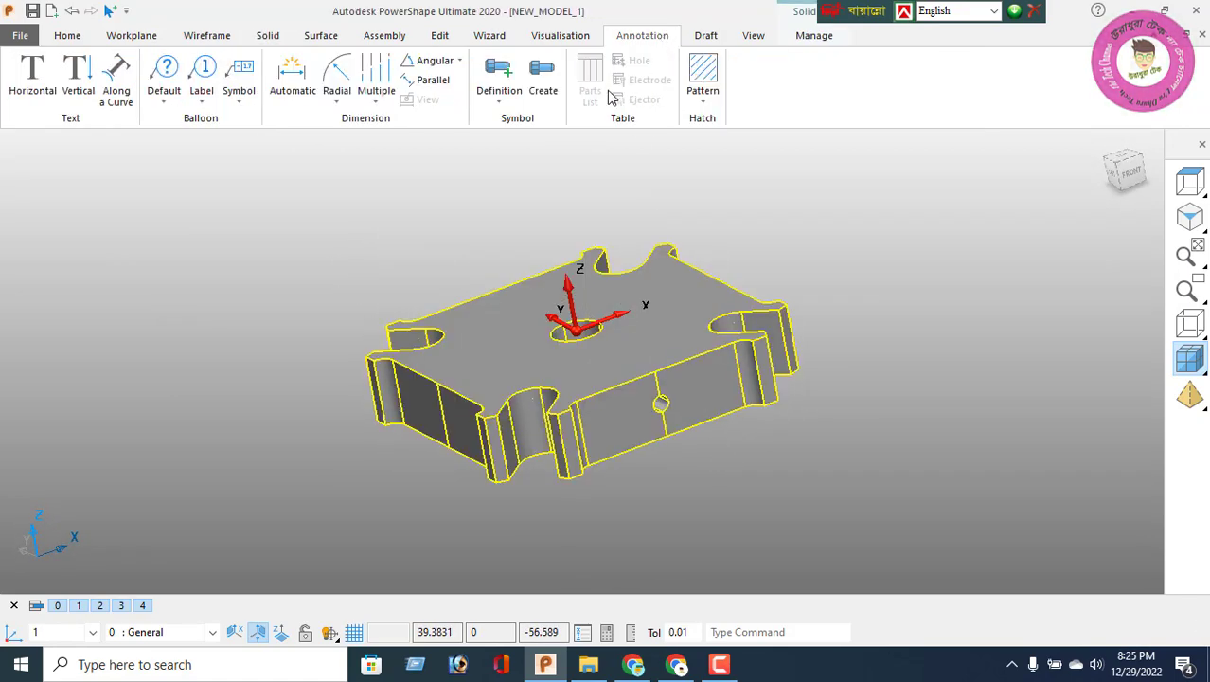
{"action": "left_click", "coordinate": [564, 36]}
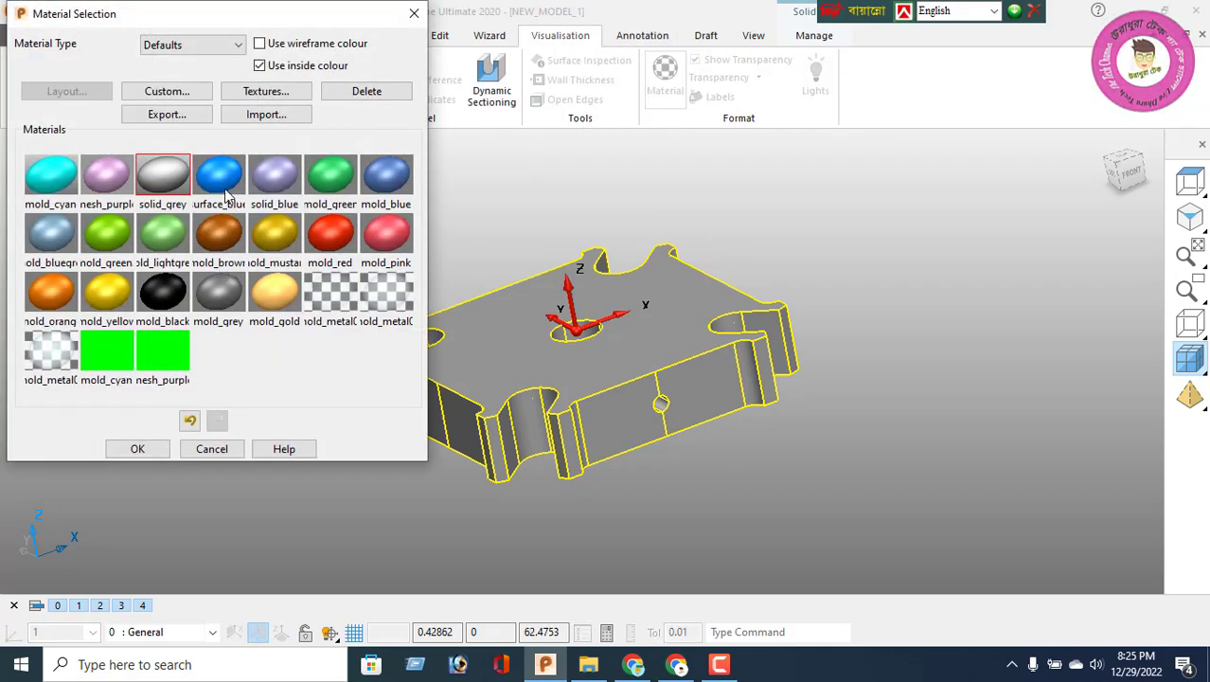
{"action": "left_click", "coordinate": [219, 175]}
{"action": "middle_click_drag", "start_coordinate": [702, 363], "coordinate": [805, 385]}
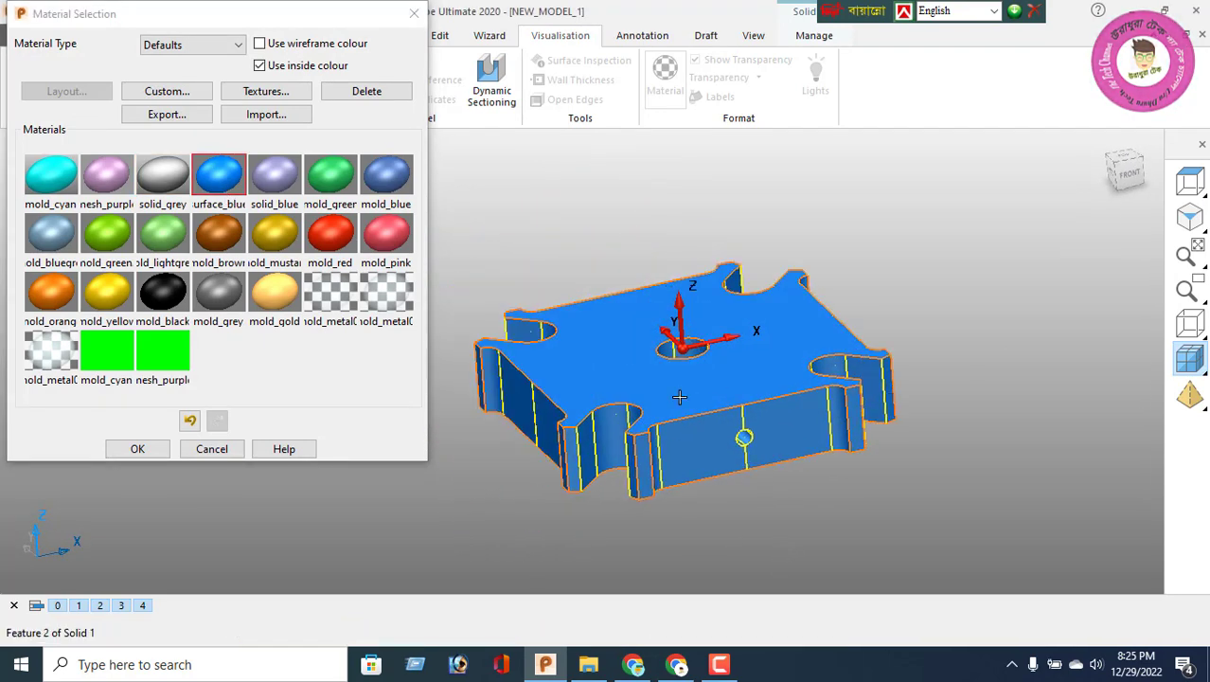
{"action": "middle_click_drag", "start_coordinate": [691, 394], "coordinate": [746, 376], "text": "shift"}
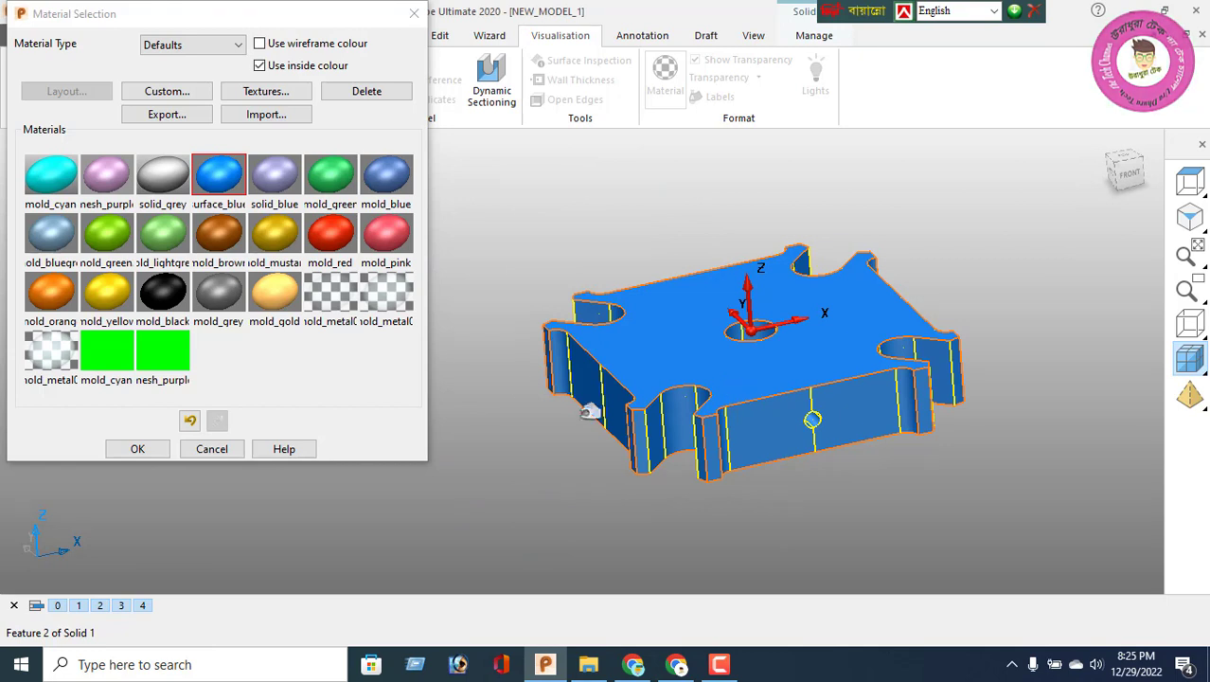
Switch the material type to Summer and apply Summer11 to the plate
{"action": "left_click", "coordinate": [166, 45]}
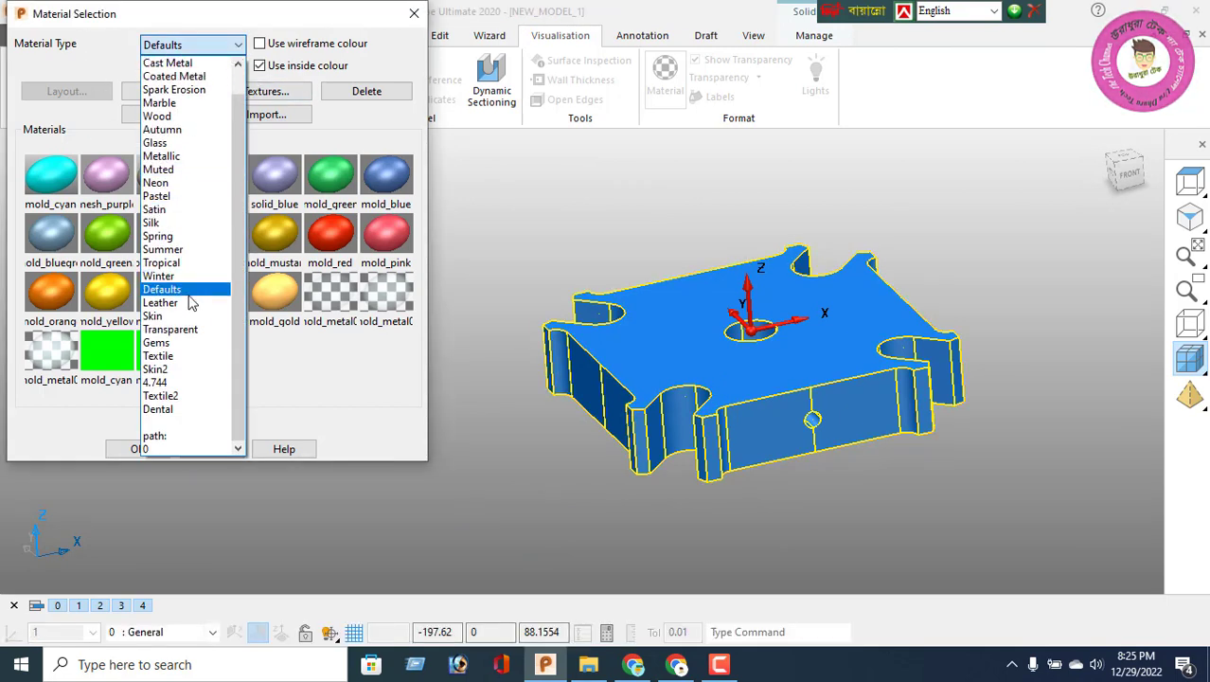
{"action": "left_click", "coordinate": [188, 252]}
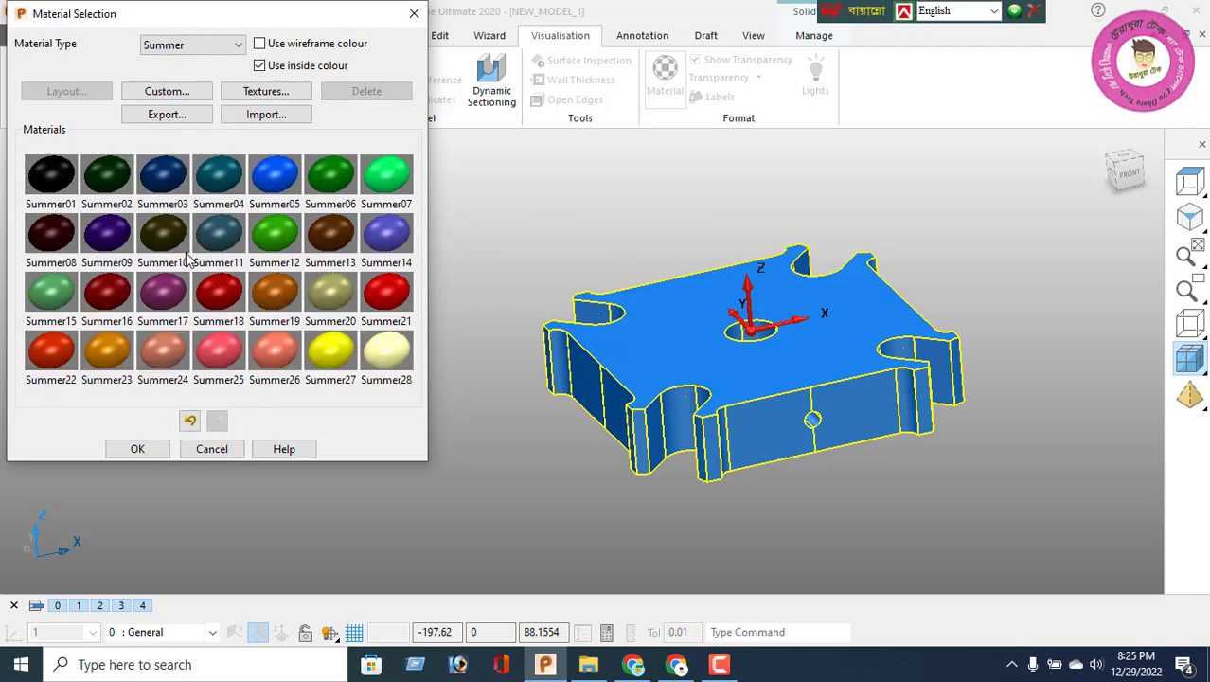
{"action": "left_click", "coordinate": [237, 242]}
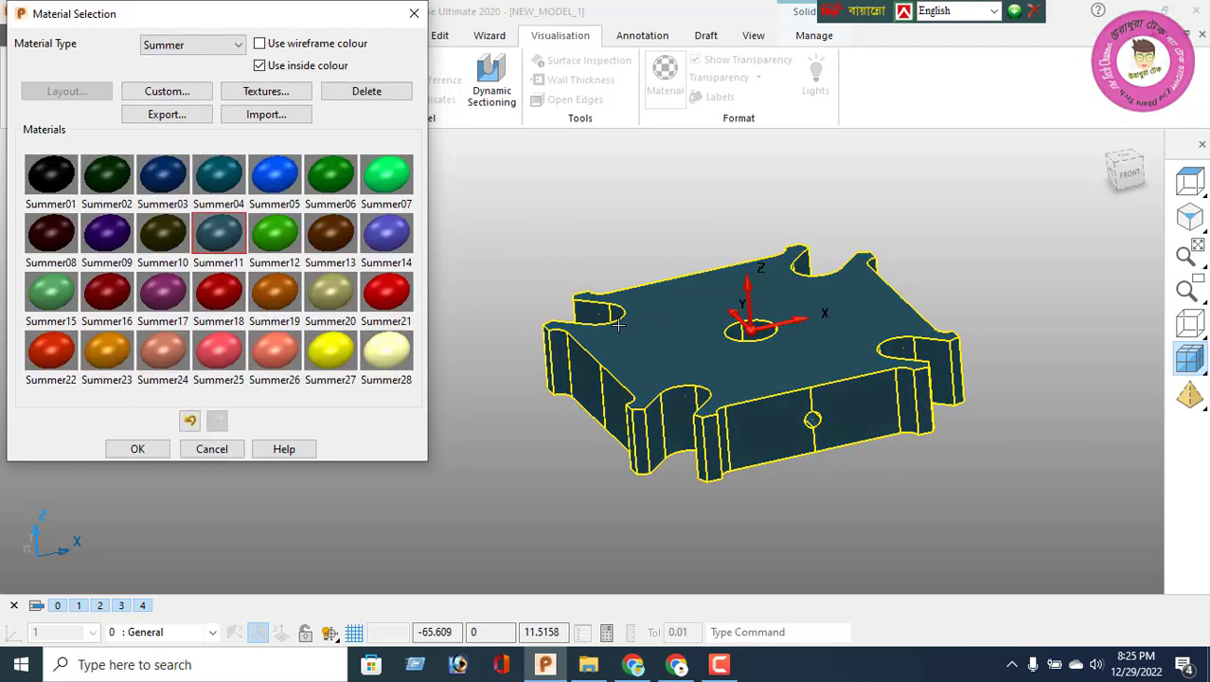
{"action": "middle_click_drag", "start_coordinate": [694, 543], "coordinate": [550, 388]}
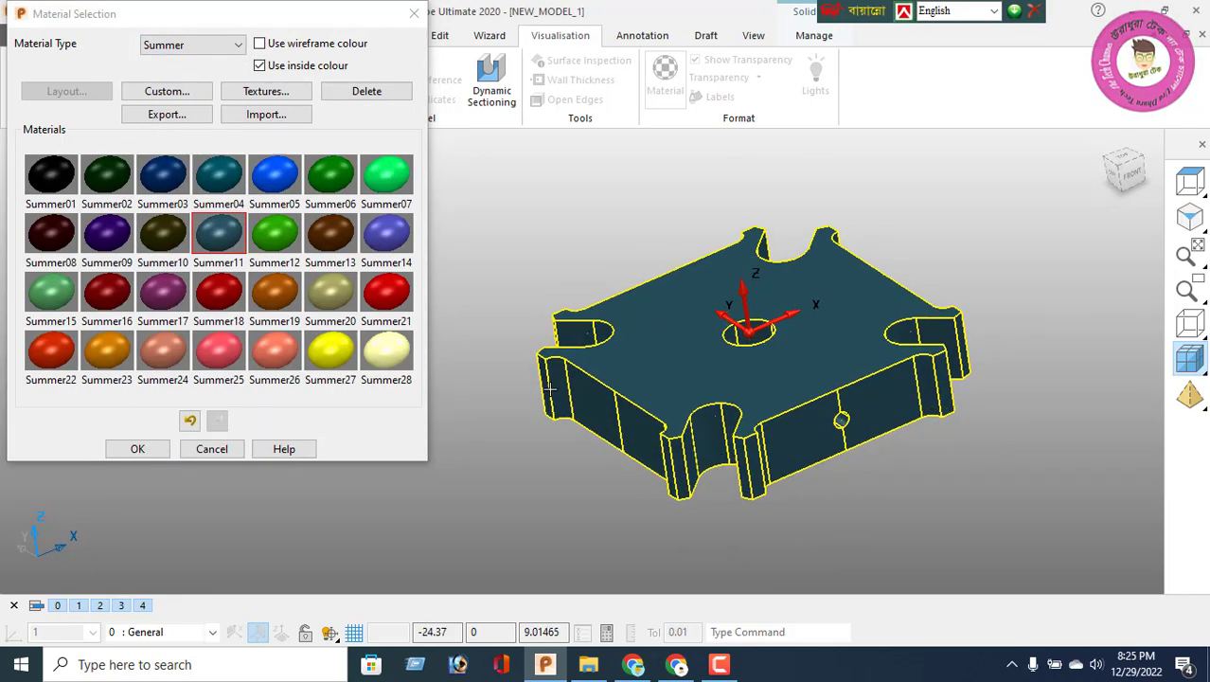
Preview the Summer26 material on the plate and replace it with Summer07
{"action": "left_click", "coordinate": [276, 366]}
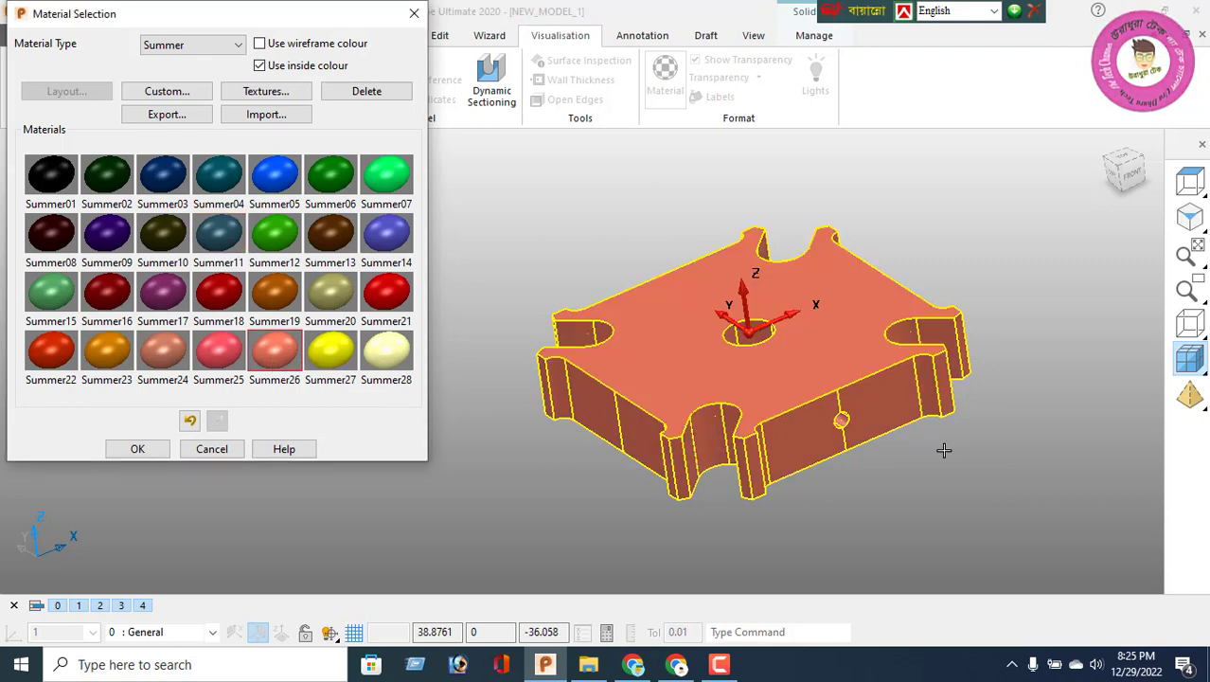
{"action": "middle_click_drag", "start_coordinate": [945, 449], "coordinate": [862, 469]}
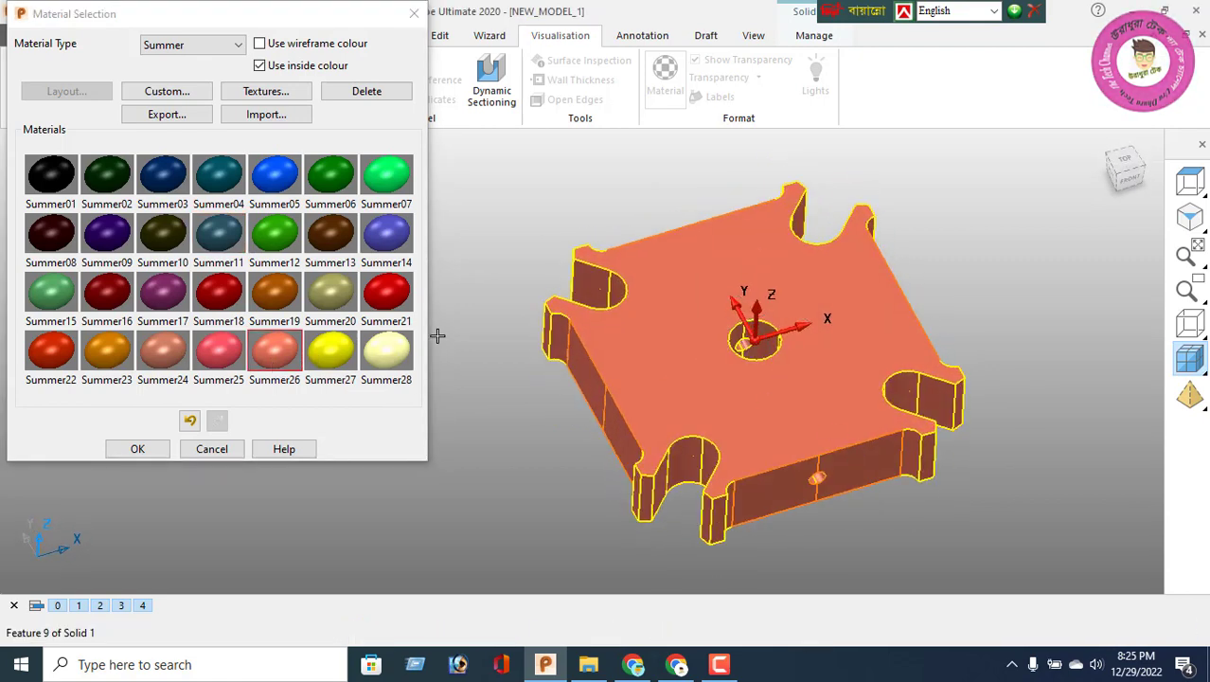
{"action": "middle_click_drag", "start_coordinate": [764, 424], "coordinate": [748, 406]}
{"action": "left_click", "coordinate": [387, 176]}
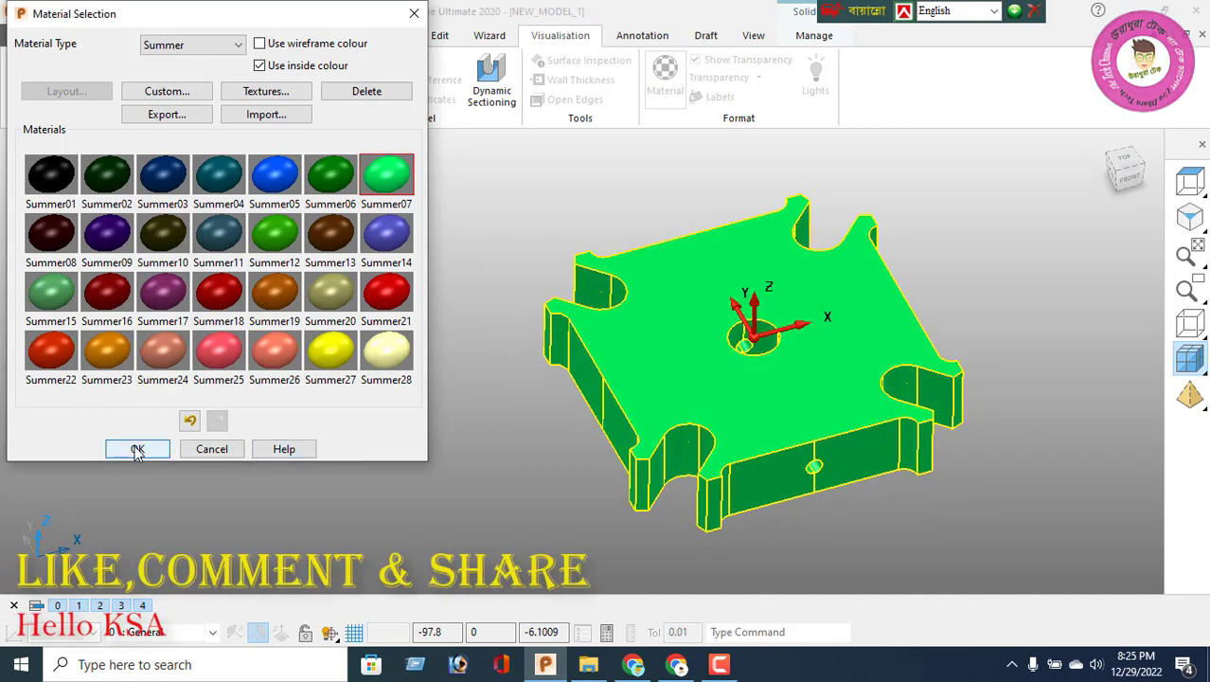
Switch the material type to Metallic and try Metal04 on the plate
{"action": "left_click", "coordinate": [226, 45]}
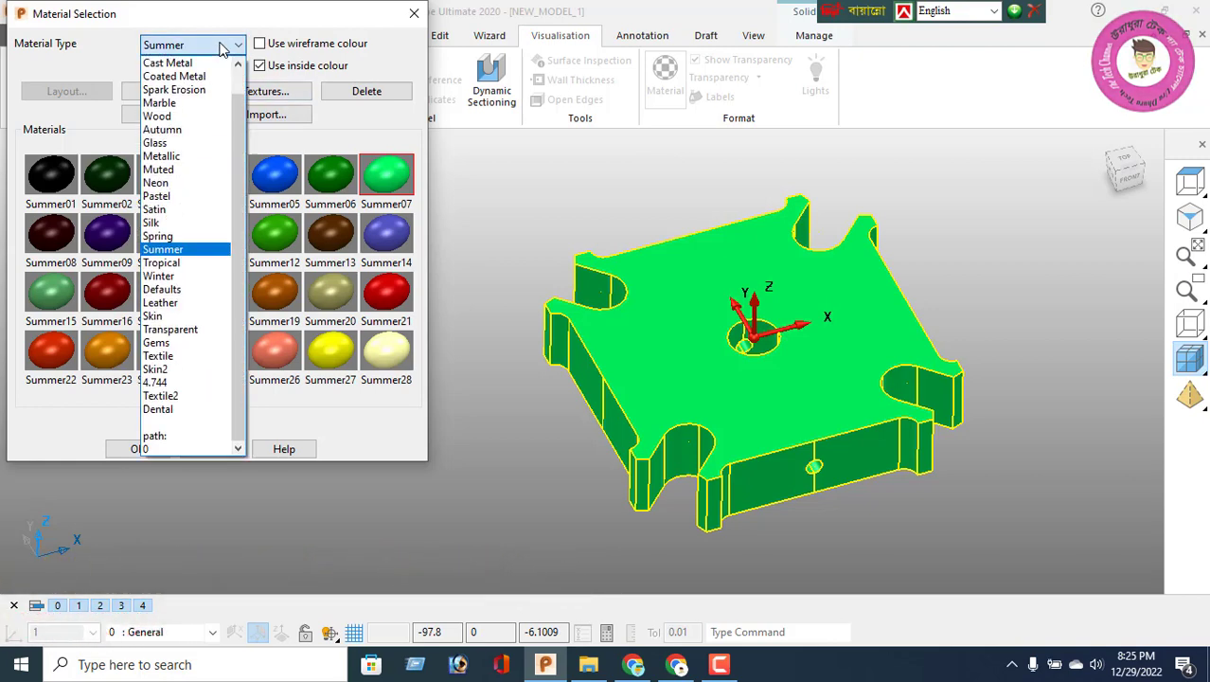
{"action": "left_click", "coordinate": [182, 157]}
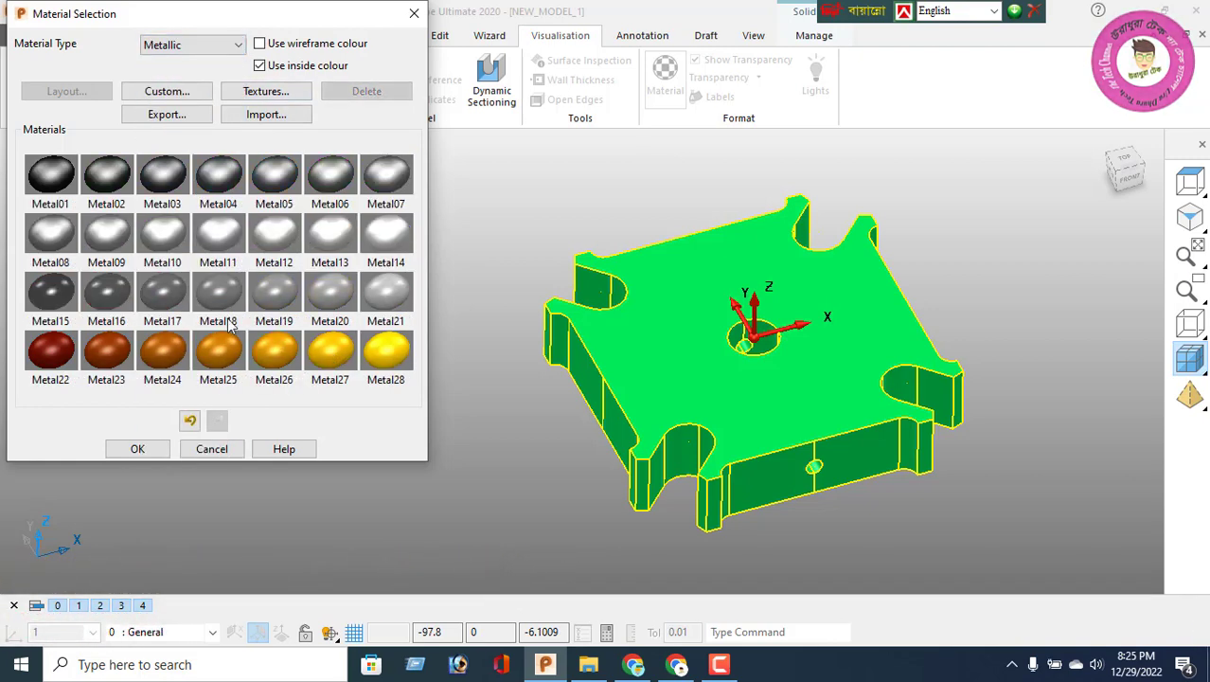
{"action": "left_click", "coordinate": [216, 180]}
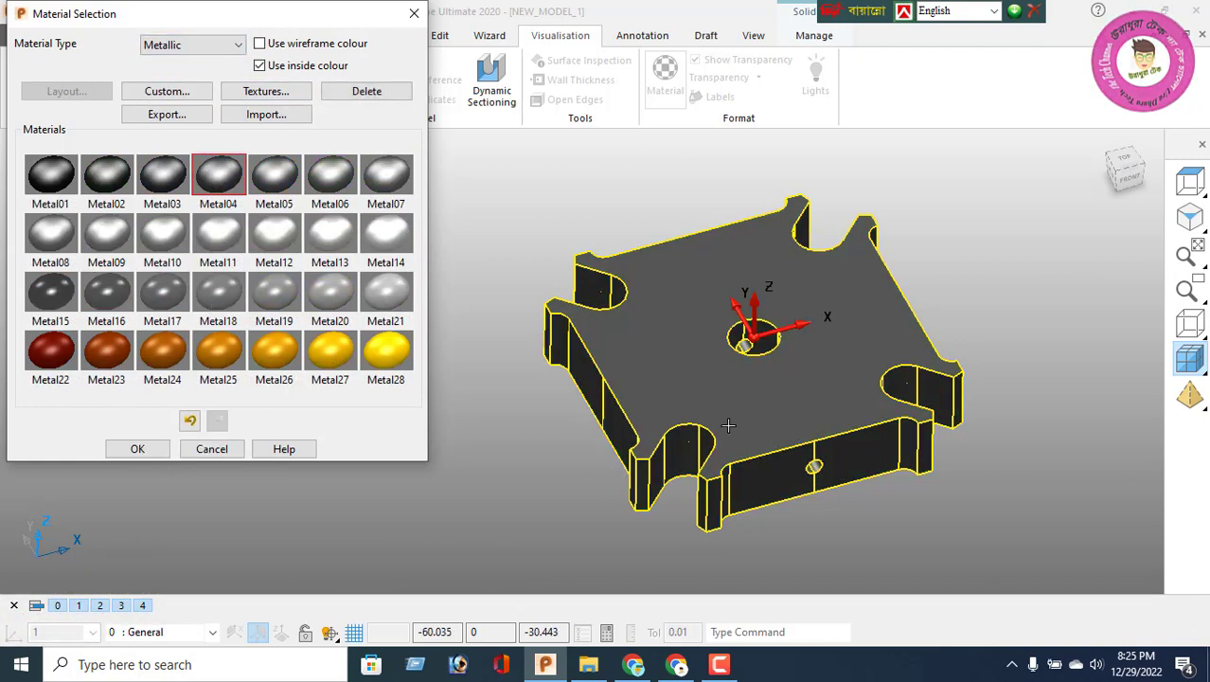
{"action": "middle_click_drag", "start_coordinate": [728, 427], "coordinate": [733, 463]}
Try the Metal23, Metal25, Metal28 and Metal27 materials on the plate
{"action": "left_click", "coordinate": [106, 355]}
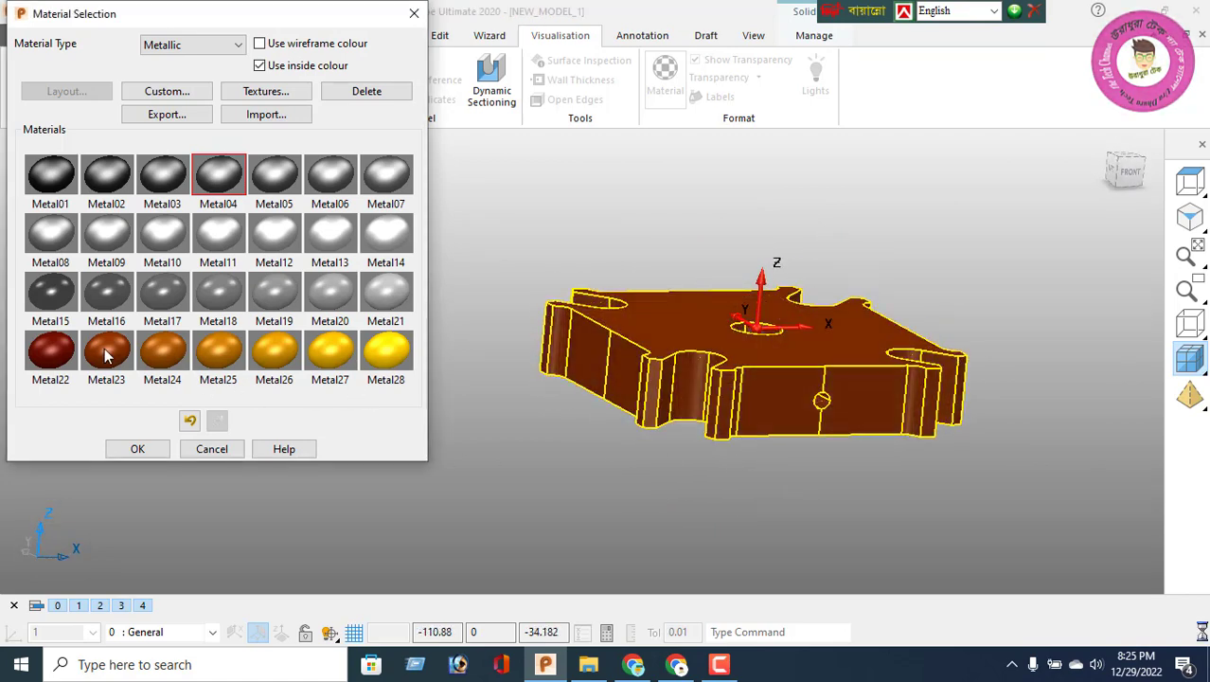
{"action": "left_click", "coordinate": [226, 350]}
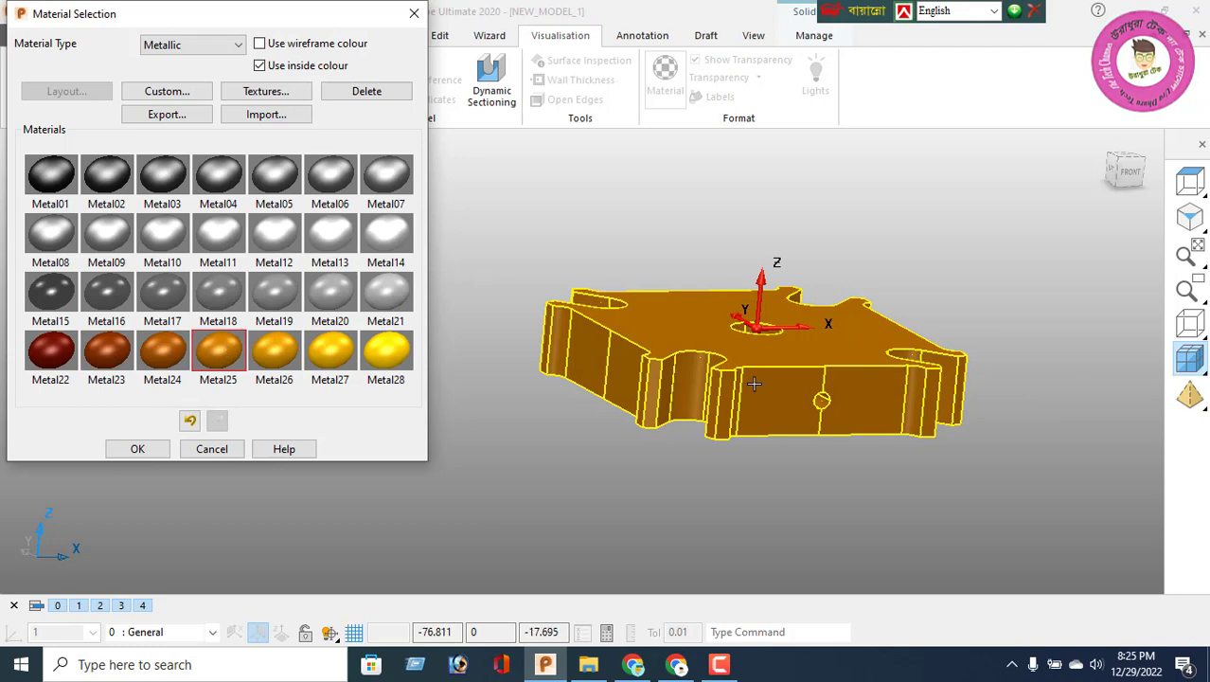
{"action": "middle_click_drag", "start_coordinate": [754, 382], "coordinate": [748, 481]}
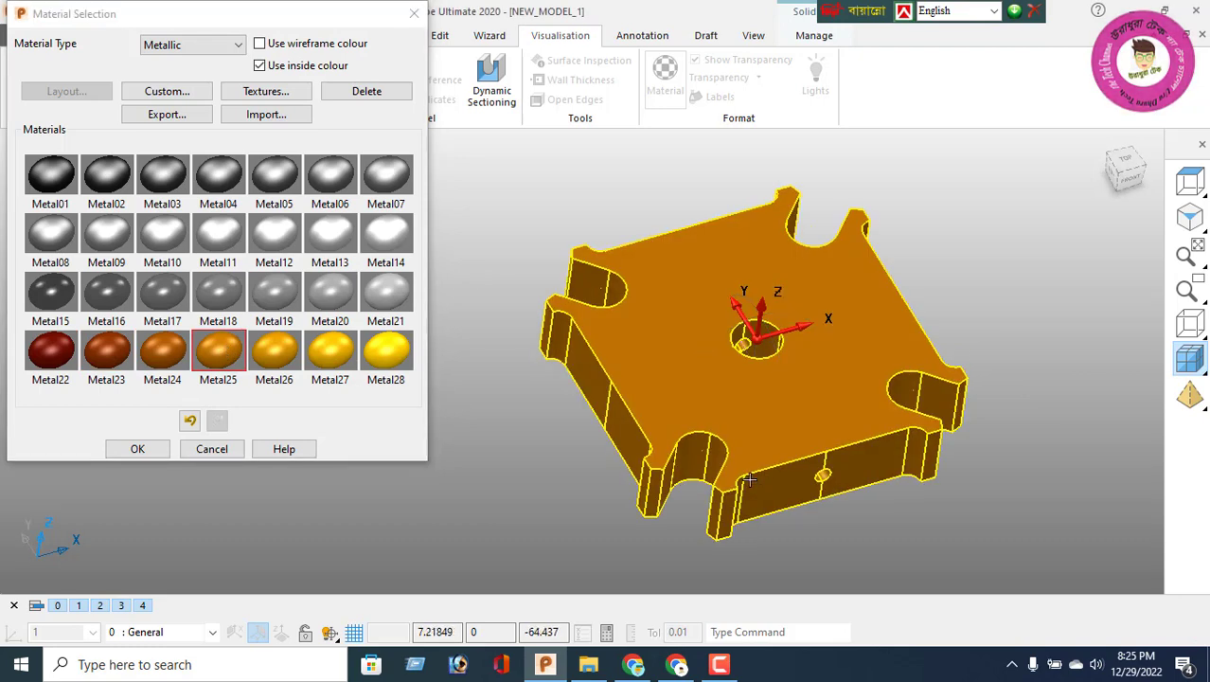
{"action": "left_click", "coordinate": [381, 360]}
{"action": "left_click", "coordinate": [331, 354]}
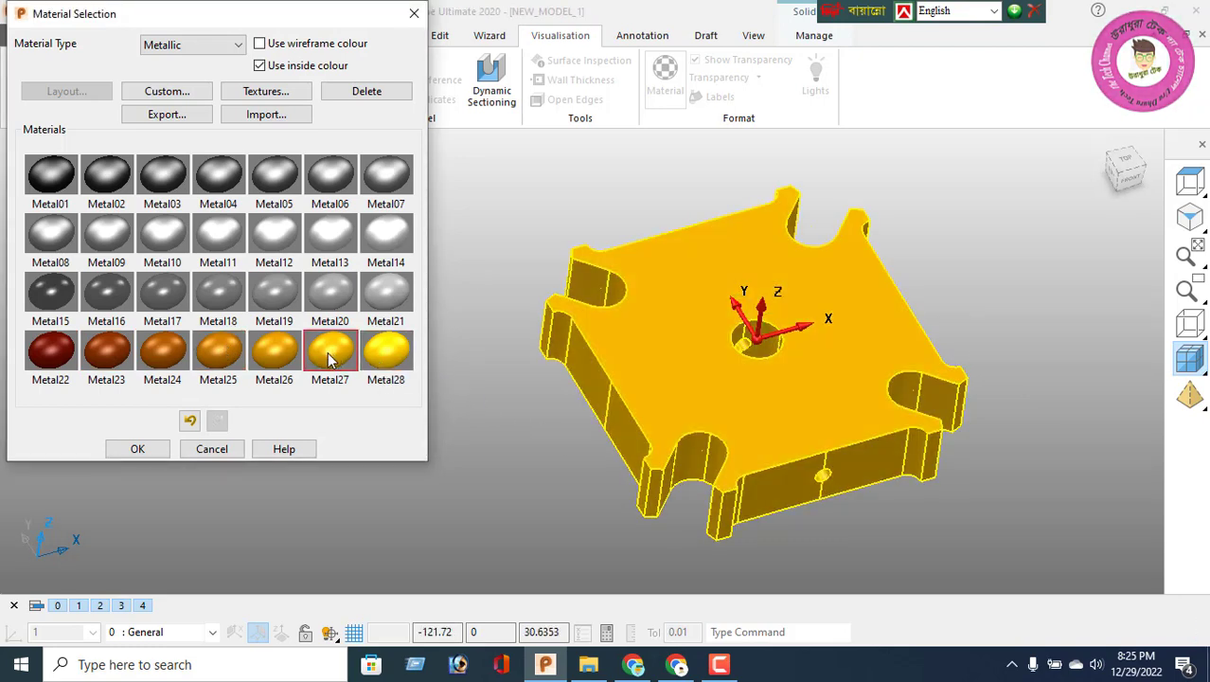
Switch the material type to Neon, compare Neon01 and Neon22, and apply Neon15 to the plate
{"action": "left_click", "coordinate": [202, 52]}
{"action": "left_click", "coordinate": [176, 183]}
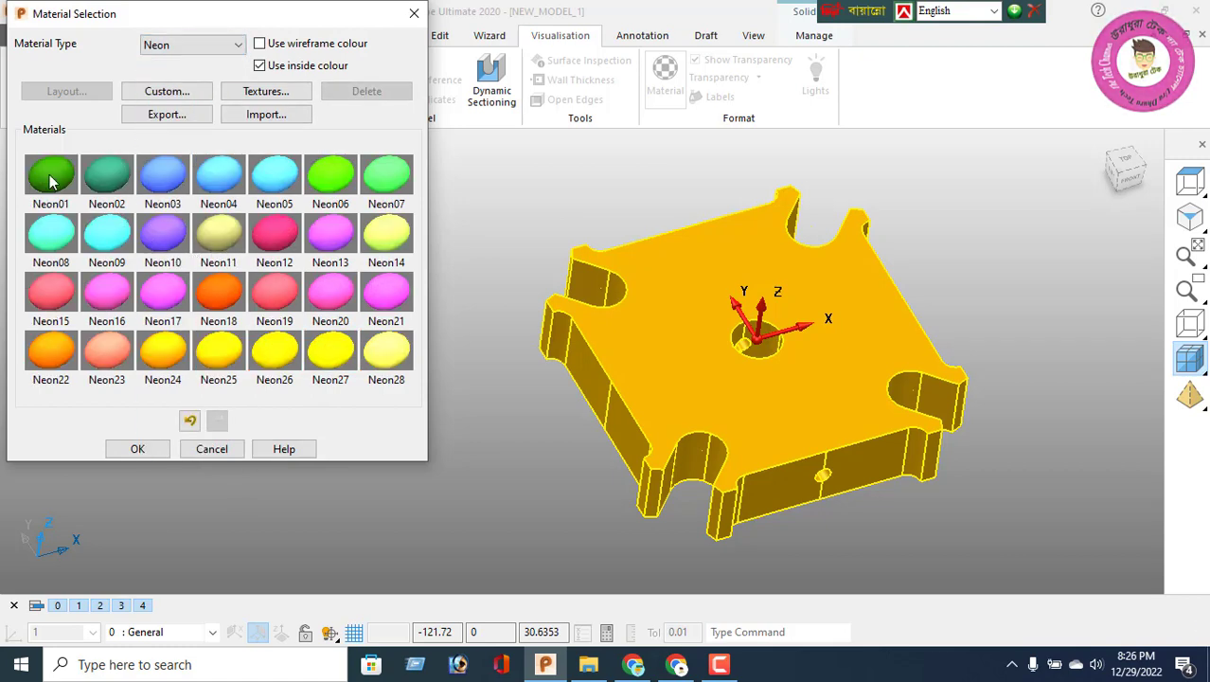
{"action": "left_click", "coordinate": [52, 182]}
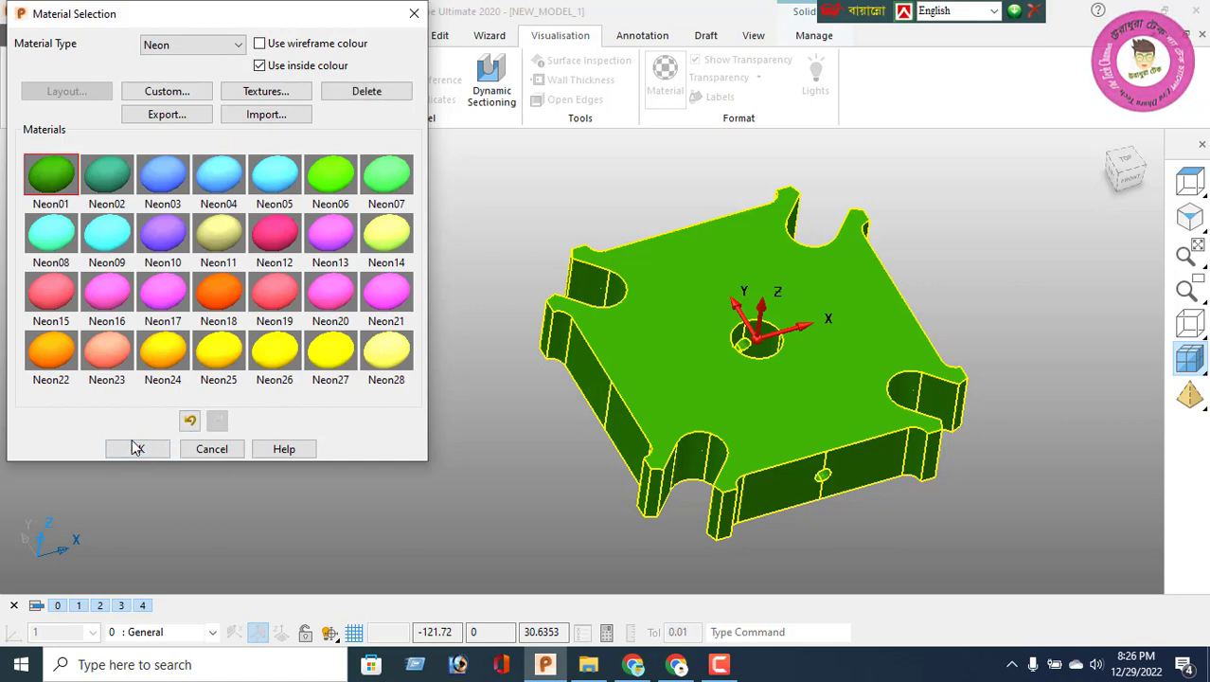
{"action": "left_click", "coordinate": [62, 351]}
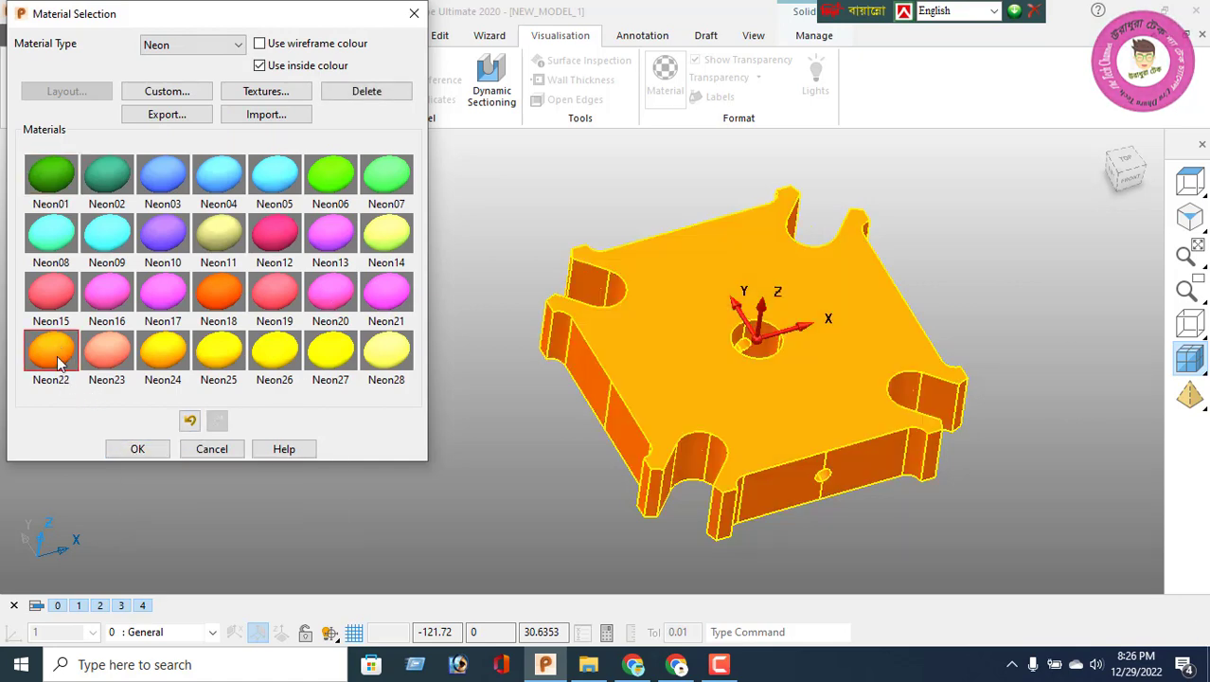
{"action": "left_click", "coordinate": [58, 298]}
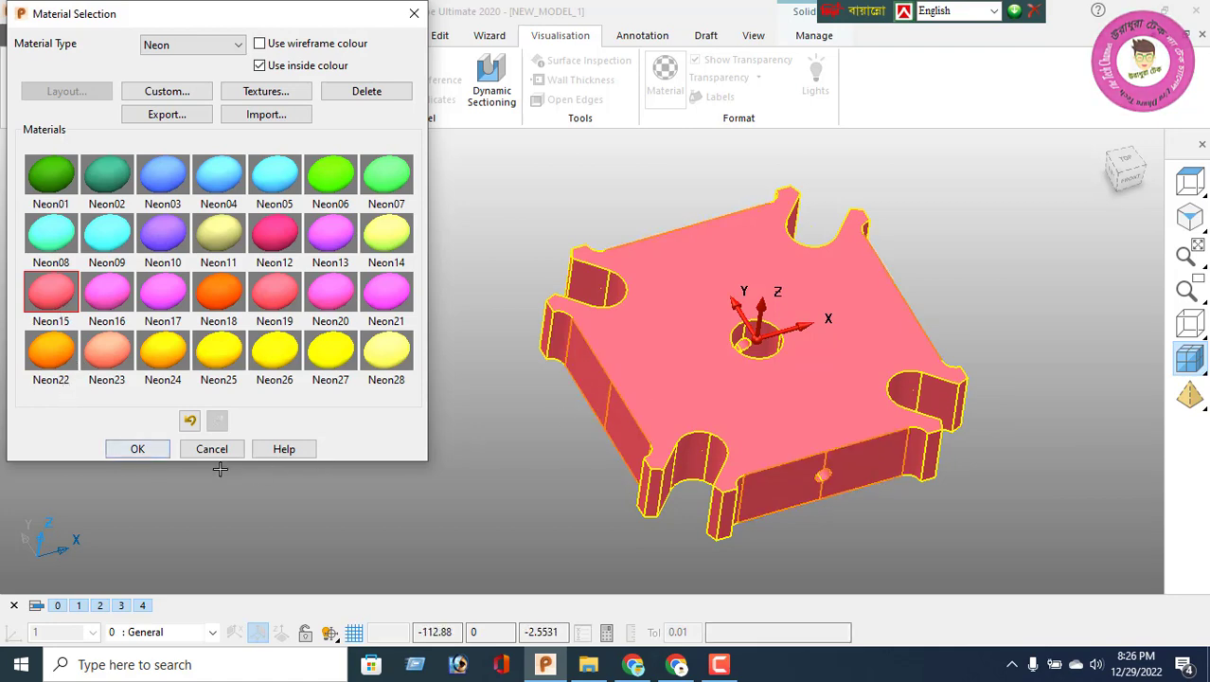
{"action": "left_click", "coordinate": [138, 449]}
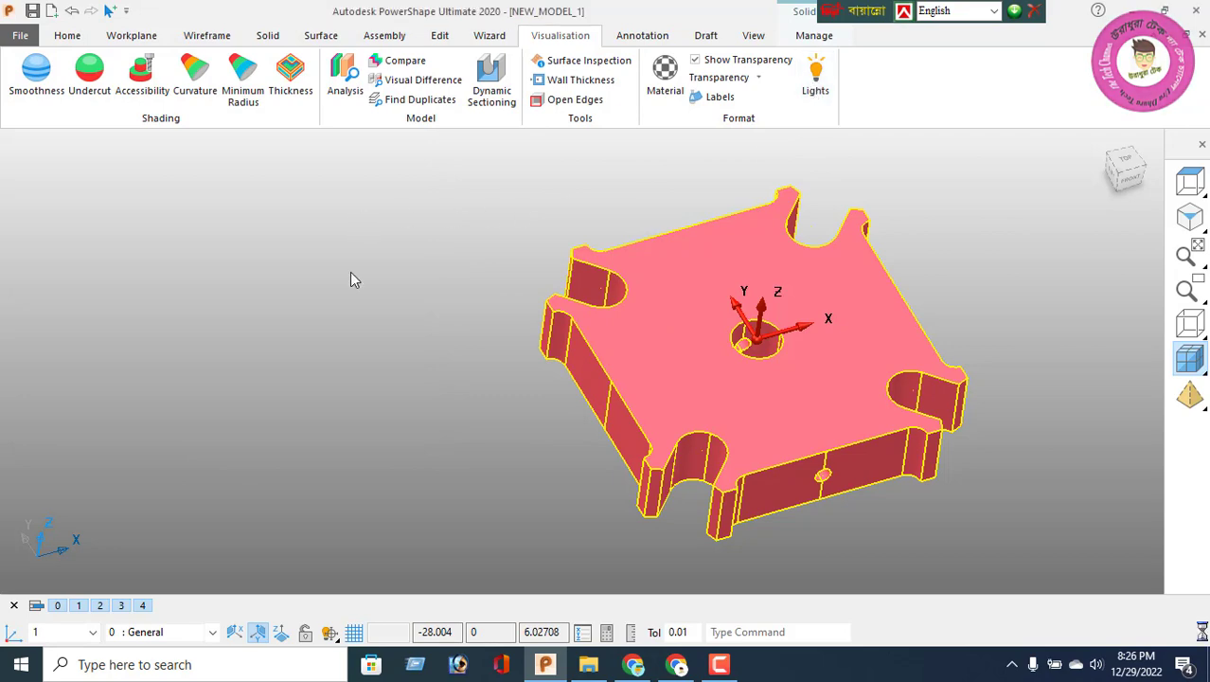
Light the model with the SpotsFill1sA light studio from the TwoSpots group
{"action": "left_click", "coordinate": [223, 42]}
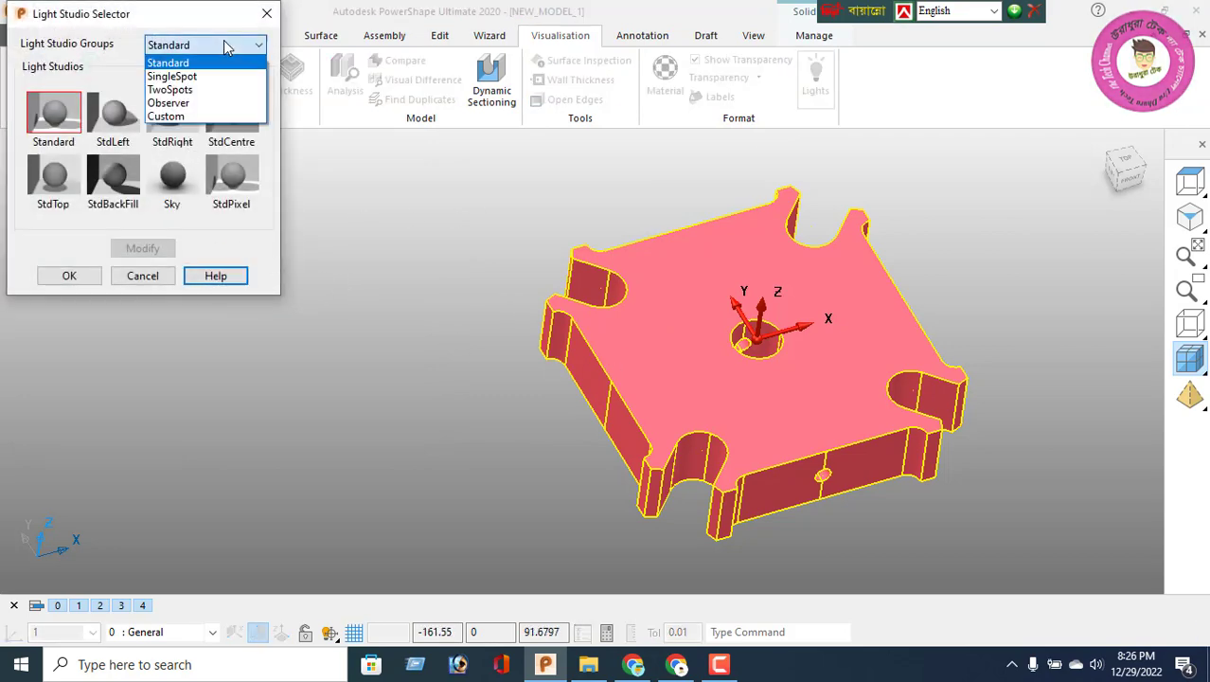
{"action": "left_click", "coordinate": [197, 84]}
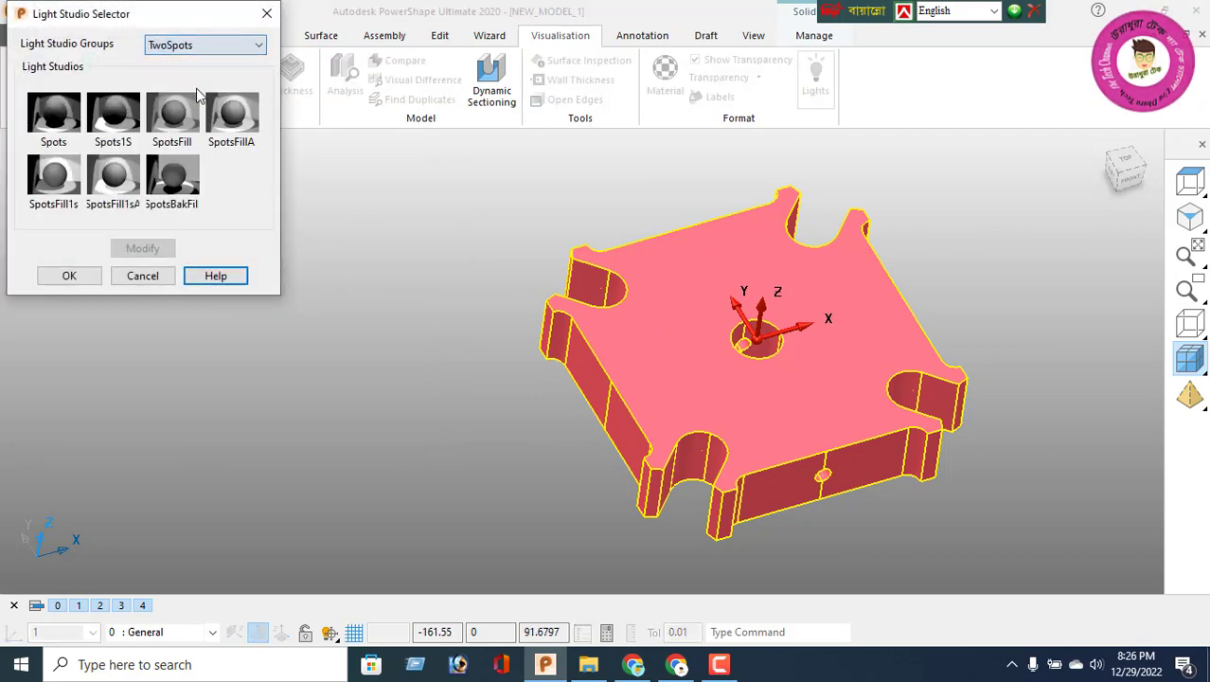
{"action": "left_click", "coordinate": [114, 180]}
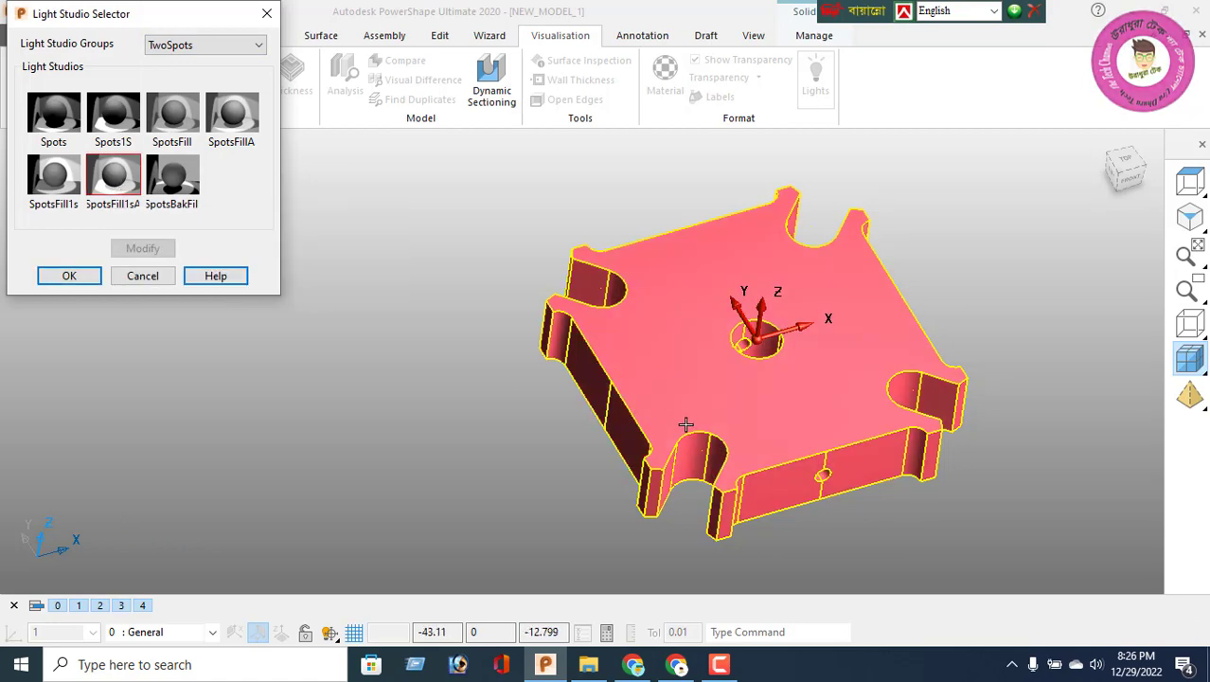
{"action": "left_click", "coordinate": [69, 276]}
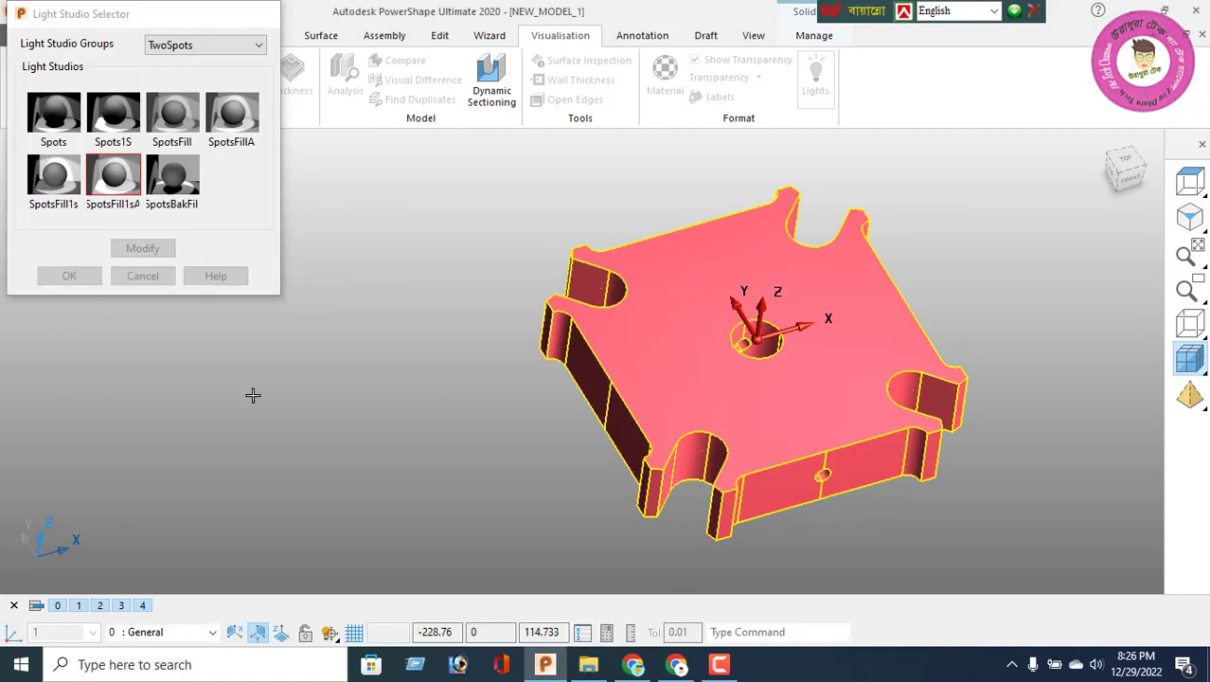
Clear the plate selection and delete the workplane at the plate's centre
{"action": "right_click", "coordinate": [365, 271]}
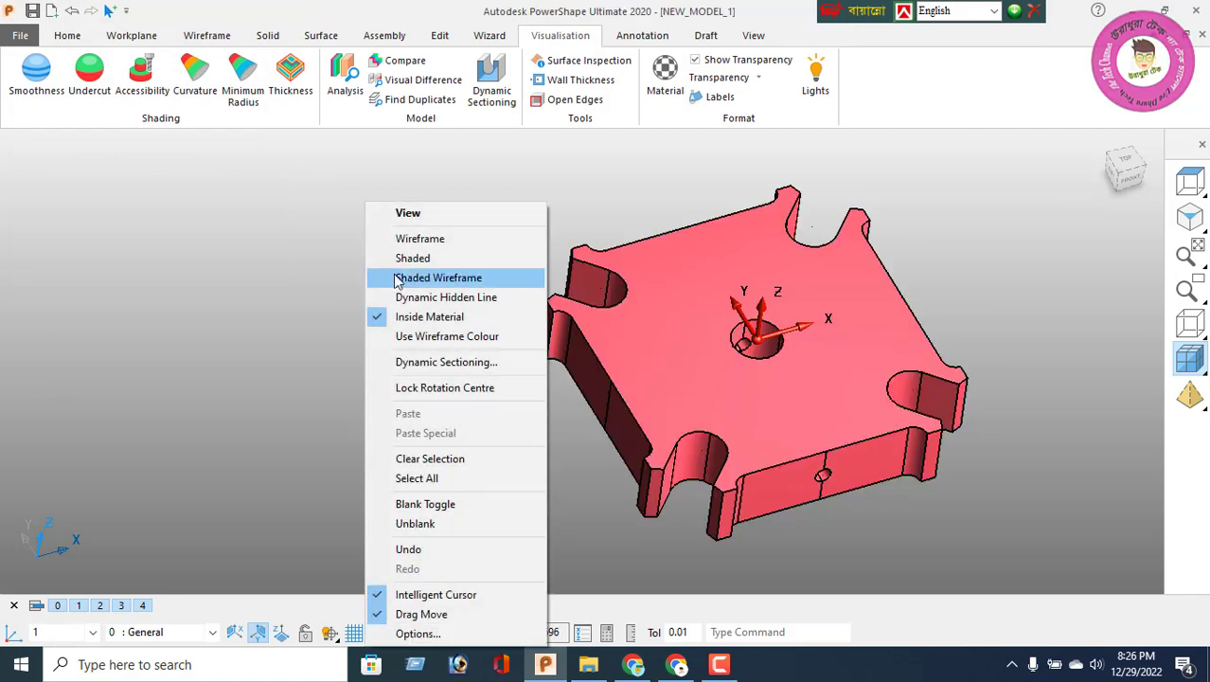
{"action": "left_click", "coordinate": [397, 253]}
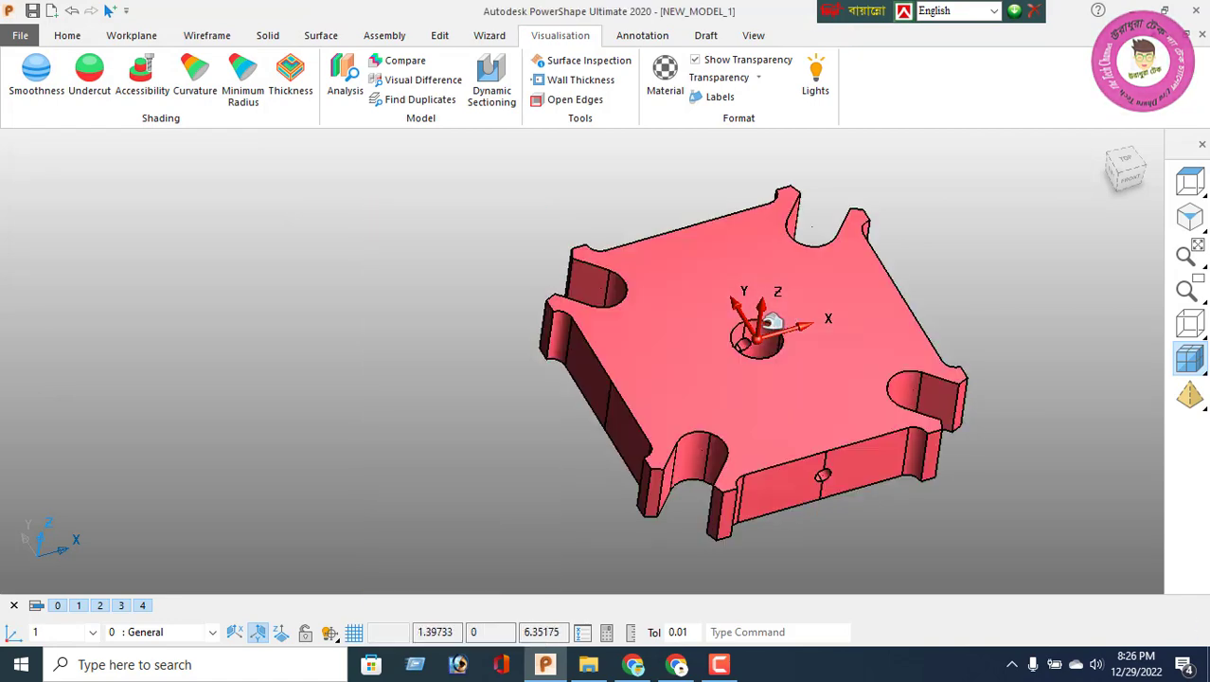
{"action": "left_click", "coordinate": [773, 327]}
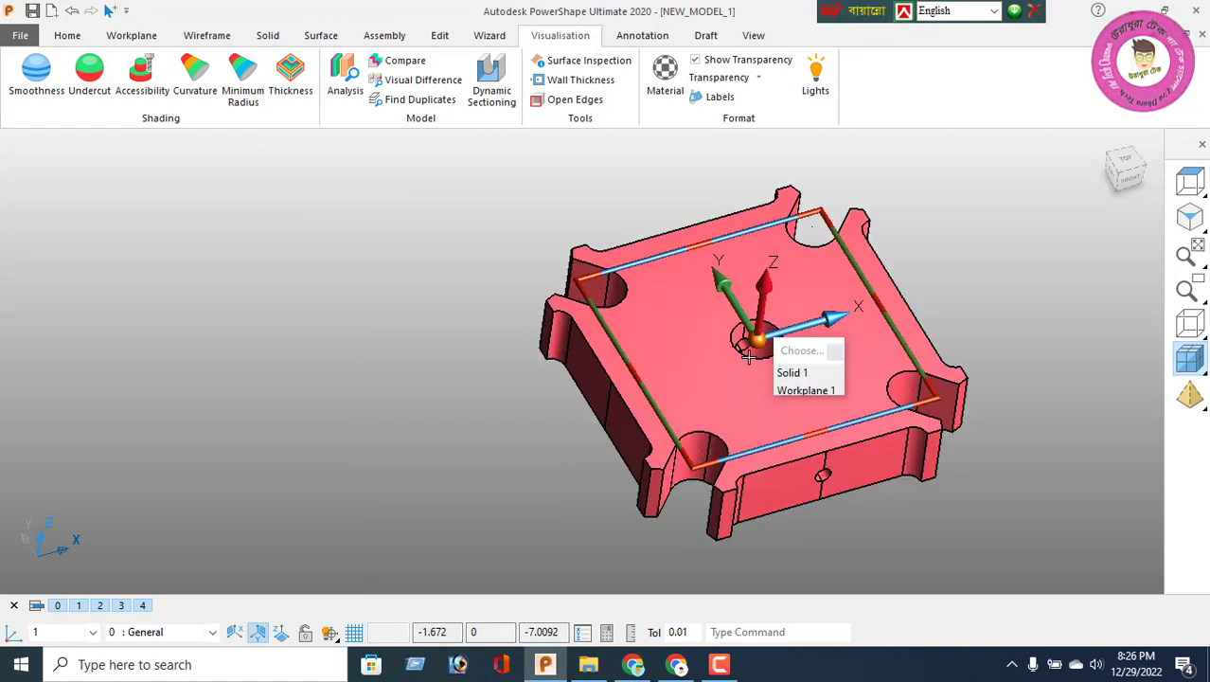
{"action": "key", "text": "Delete"}
Examine the plate's top, underside and sides, including the corner slots, central hole and side through-hole
{"action": "middle_click_drag", "start_coordinate": [771, 464], "coordinate": [532, 485]}
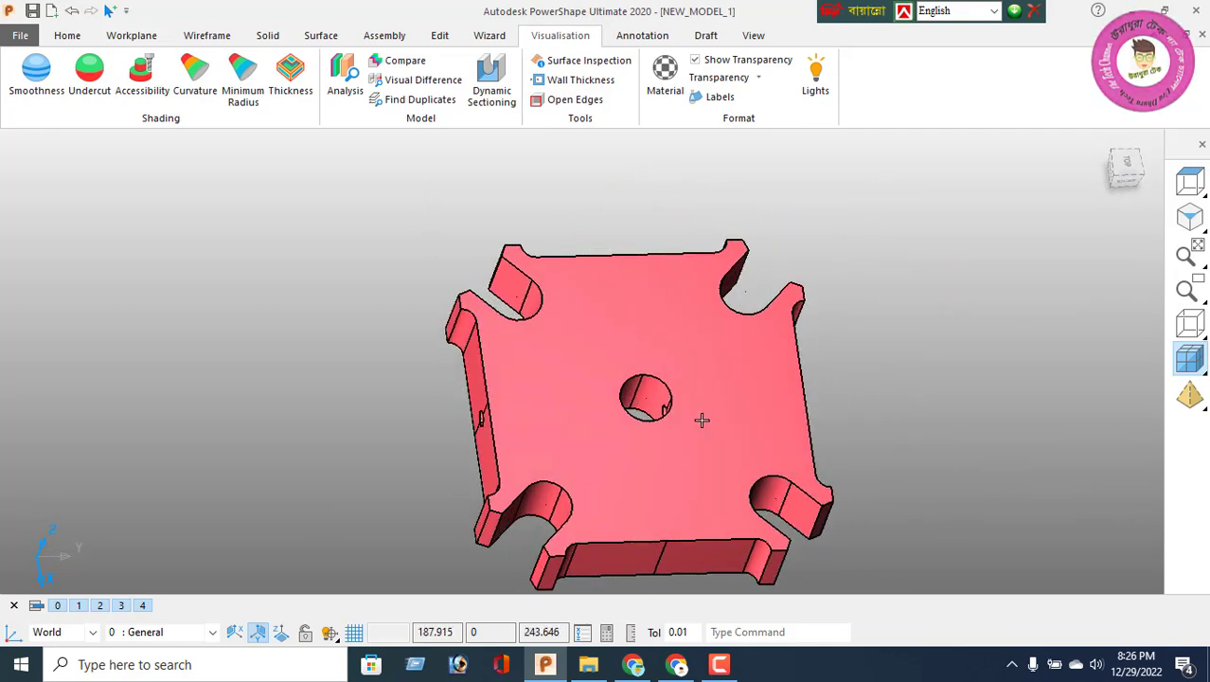
{"action": "middle_click_drag", "start_coordinate": [701, 419], "coordinate": [958, 417]}
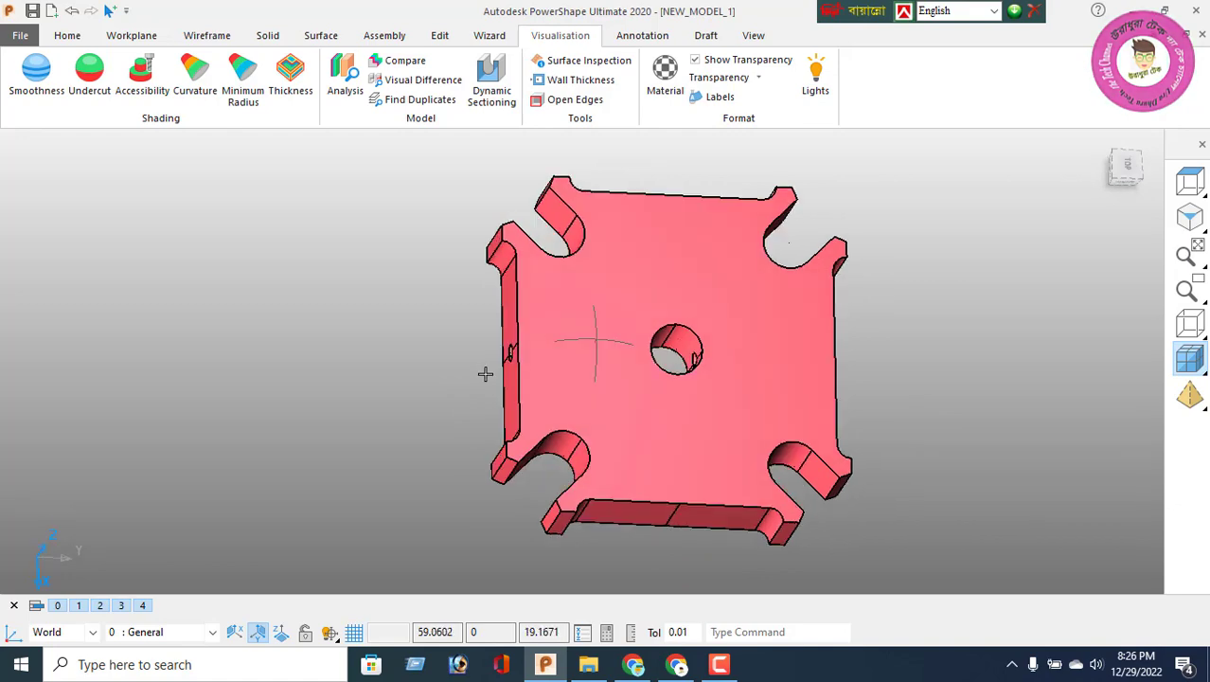
{"action": "middle_click_drag", "start_coordinate": [485, 374], "coordinate": [405, 391]}
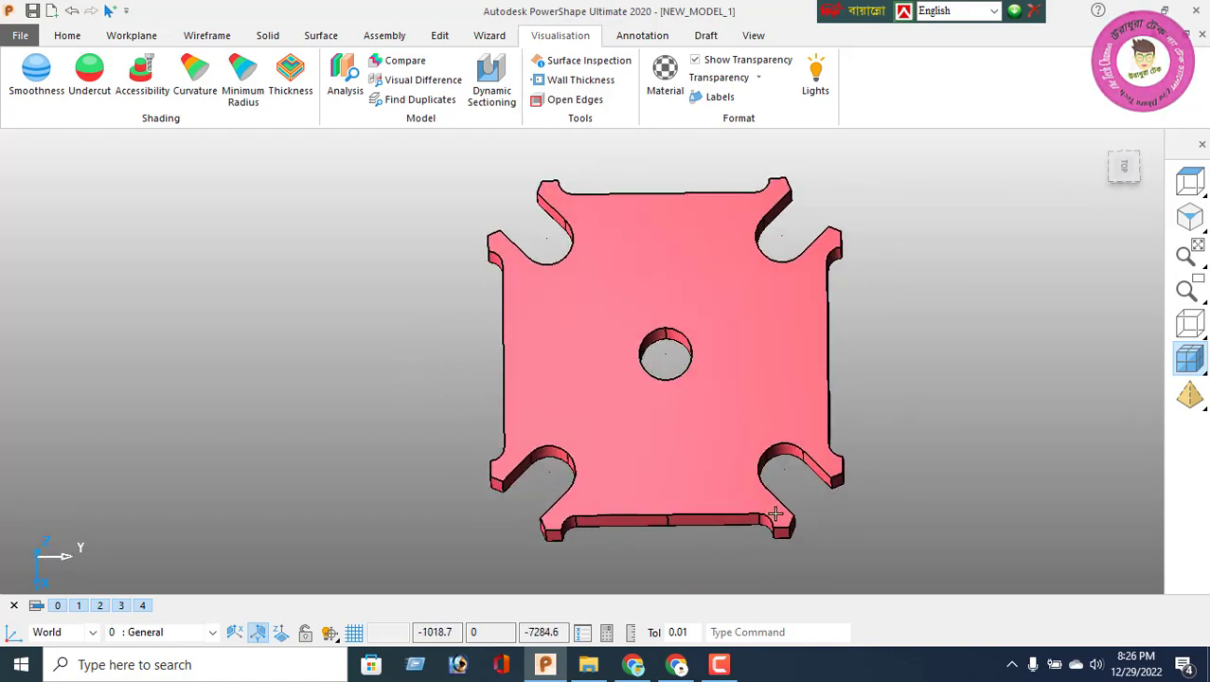
{"action": "middle_click_drag", "start_coordinate": [774, 514], "coordinate": [724, 511]}
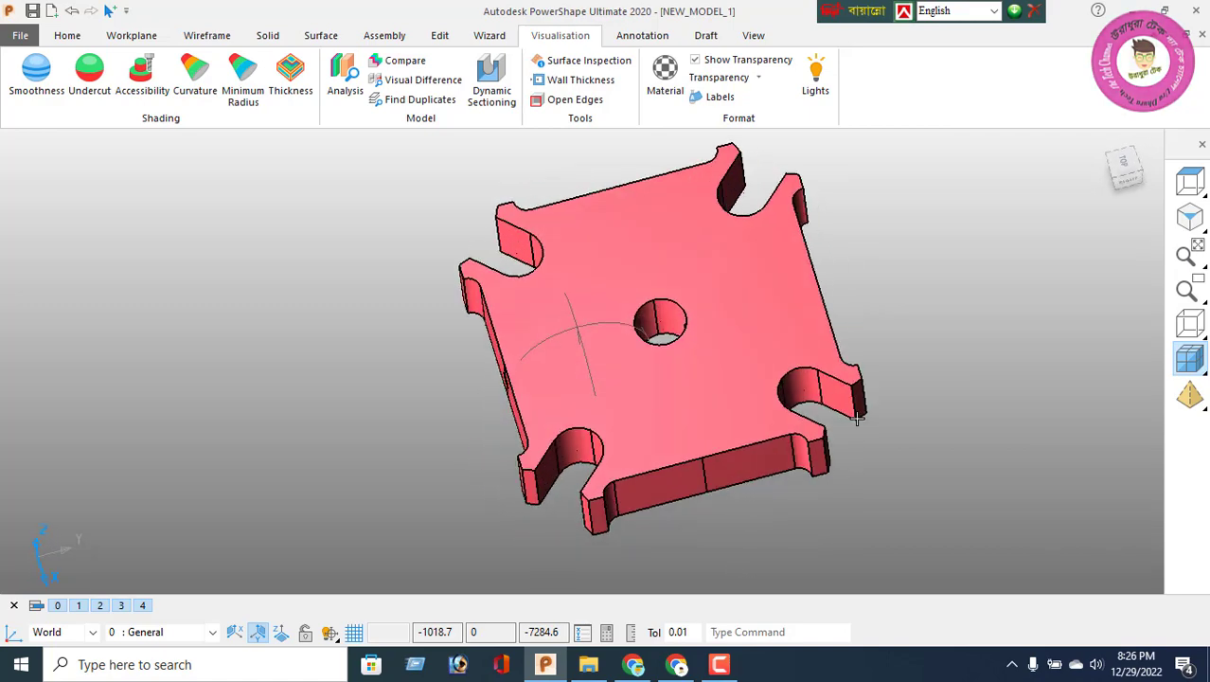
{"action": "mouse_move", "coordinate": [857, 418]}
{"action": "middle_mouse_down"}
{"action": "mouse_move", "coordinate": [897, 486]}
{"action": "mouse_move", "coordinate": [676, 397]}
{"action": "mouse_move", "coordinate": [698, 481]}
{"action": "mouse_move", "coordinate": [805, 492]}
{"action": "mouse_move", "coordinate": [861, 485]}
{"action": "mouse_move", "coordinate": [858, 407]}
{"action": "middle_mouse_up"}
{"action": "middle_click_drag", "start_coordinate": [656, 352], "coordinate": [583, 365]}
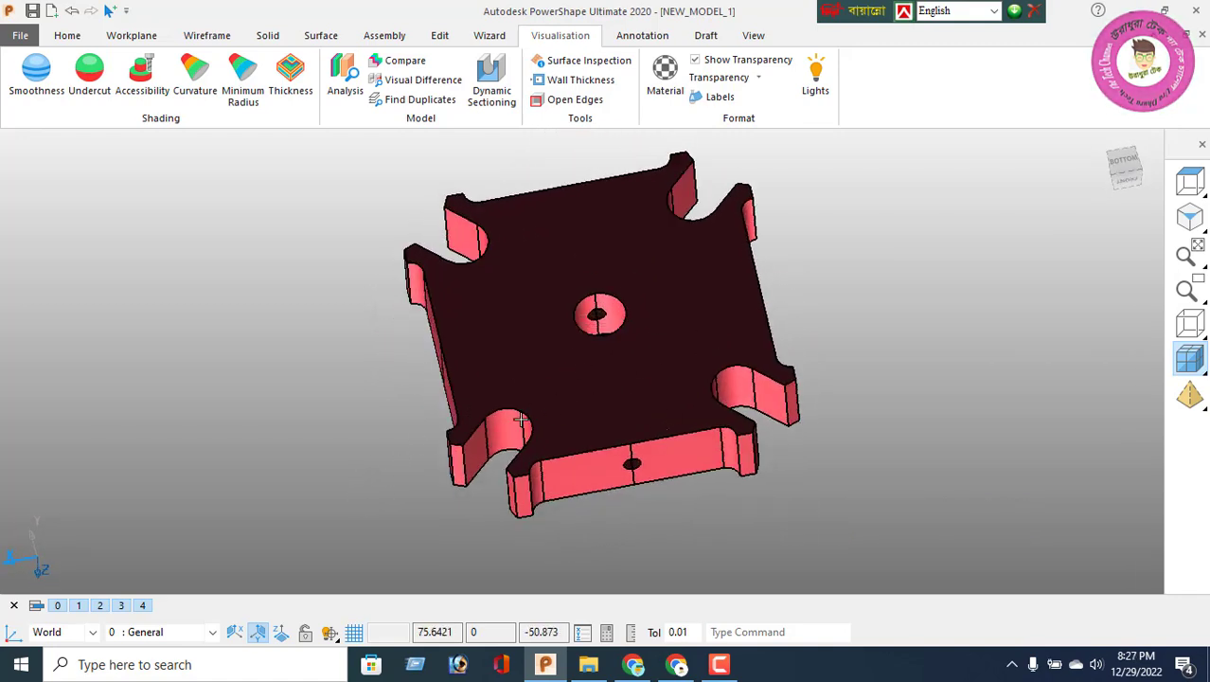
{"action": "middle_click_drag", "start_coordinate": [520, 421], "coordinate": [597, 346]}
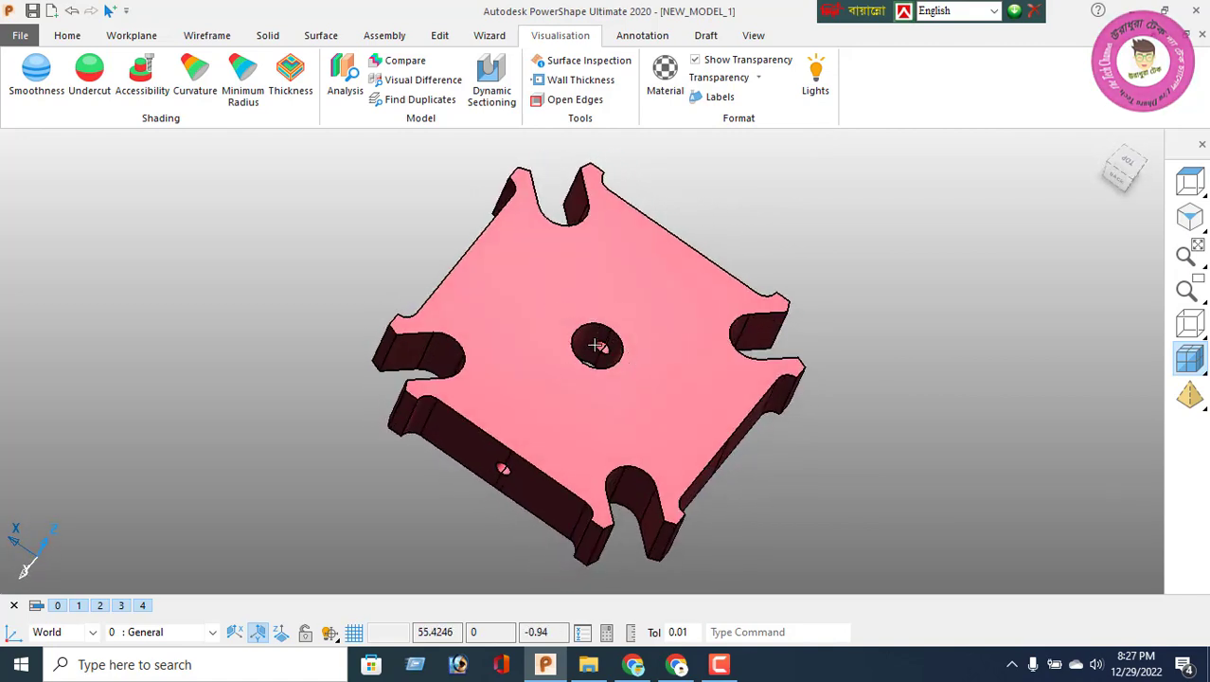
{"action": "middle_click_drag", "start_coordinate": [695, 405], "coordinate": [606, 428]}
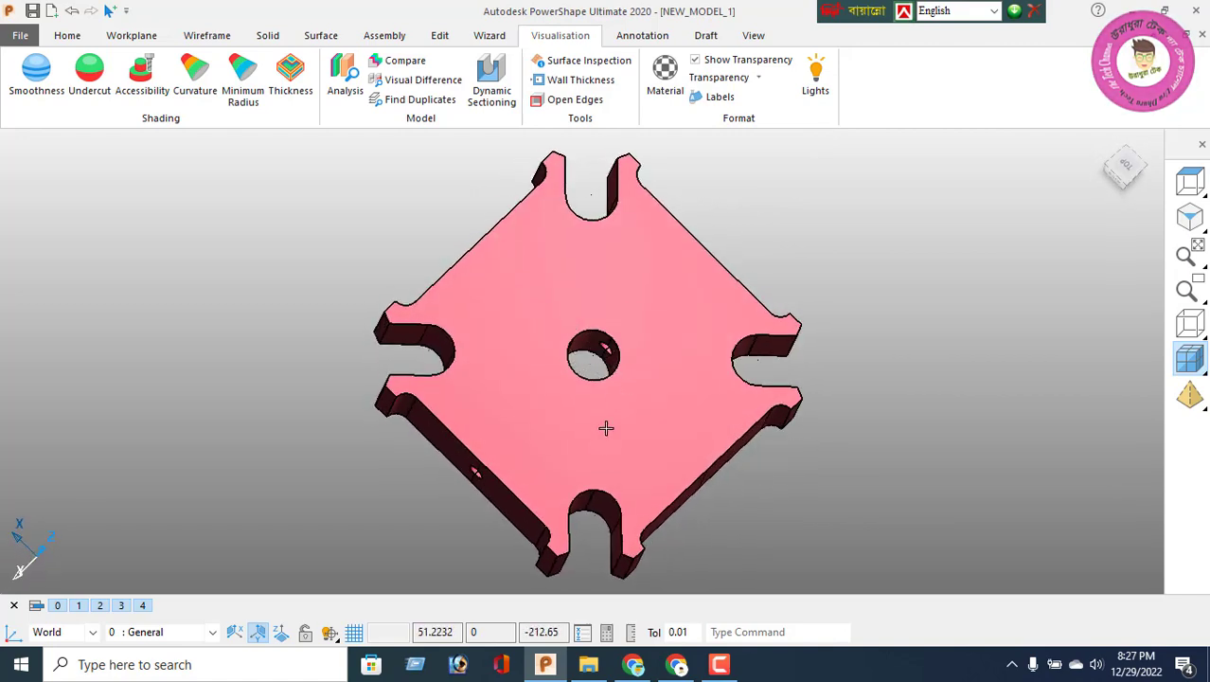
Select the plate and set the lighting to the Standard light studio from the Standard group
{"action": "left_click_drag", "start_coordinate": [297, 176], "coordinate": [726, 509]}
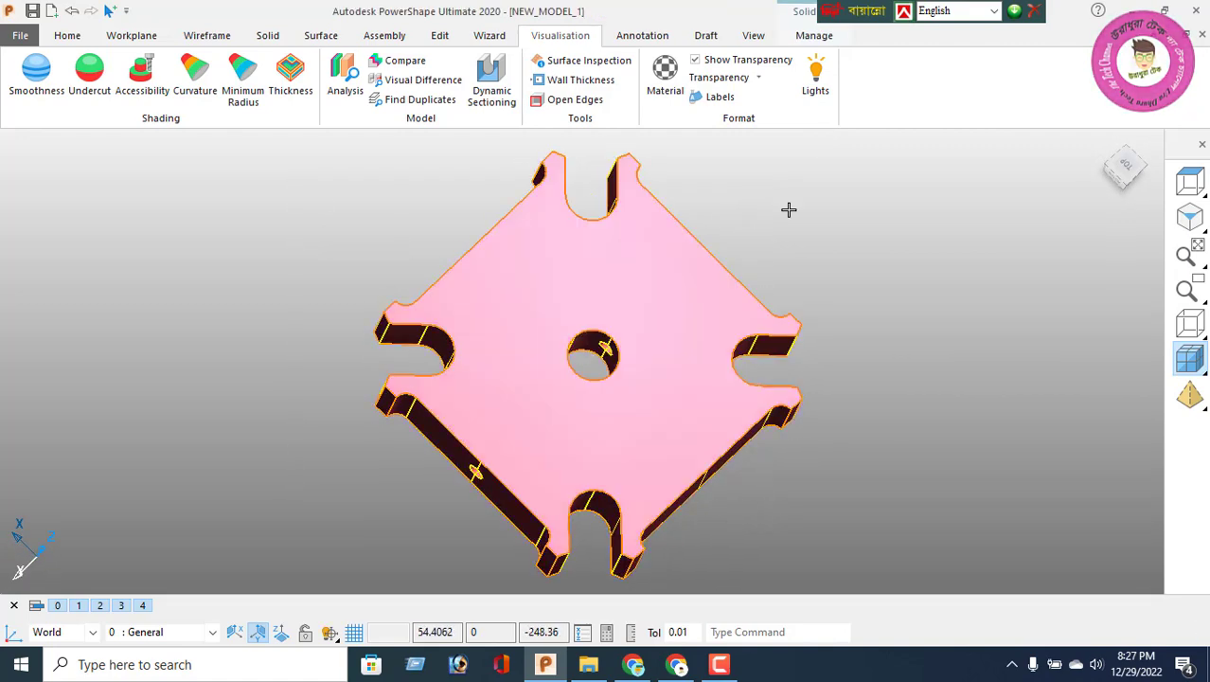
{"action": "middle_click_drag", "start_coordinate": [789, 208], "coordinate": [812, 265]}
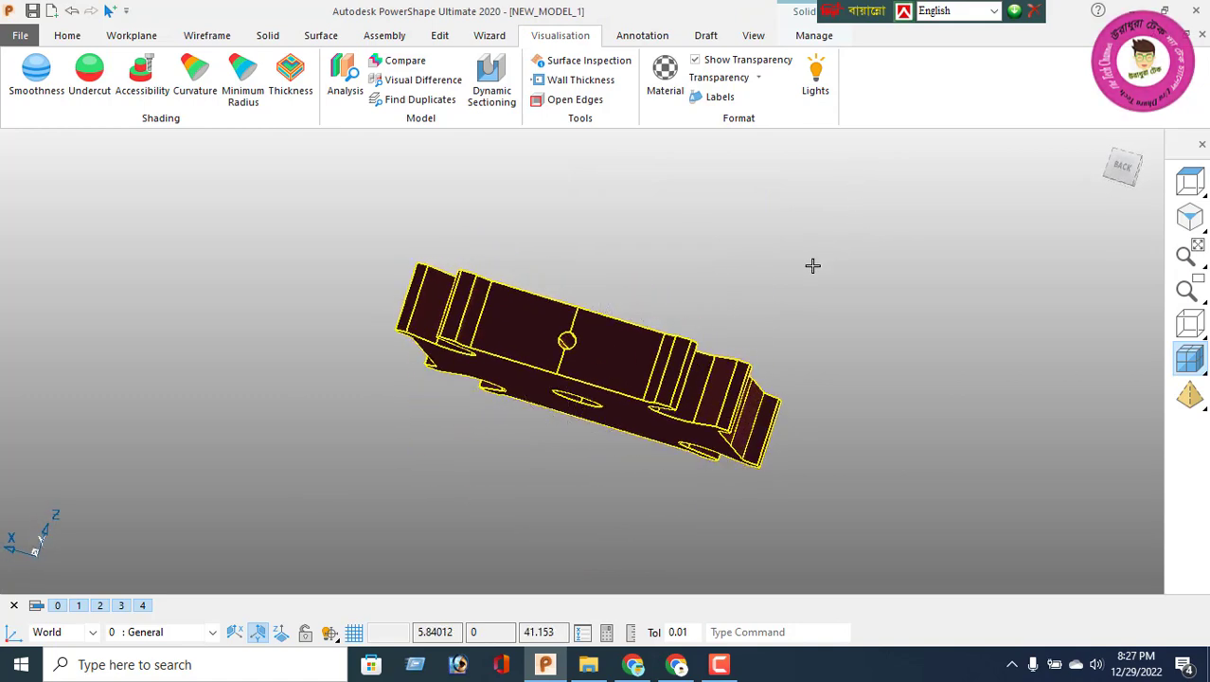
{"action": "left_click", "coordinate": [817, 85]}
{"action": "left_click", "coordinate": [206, 45]}
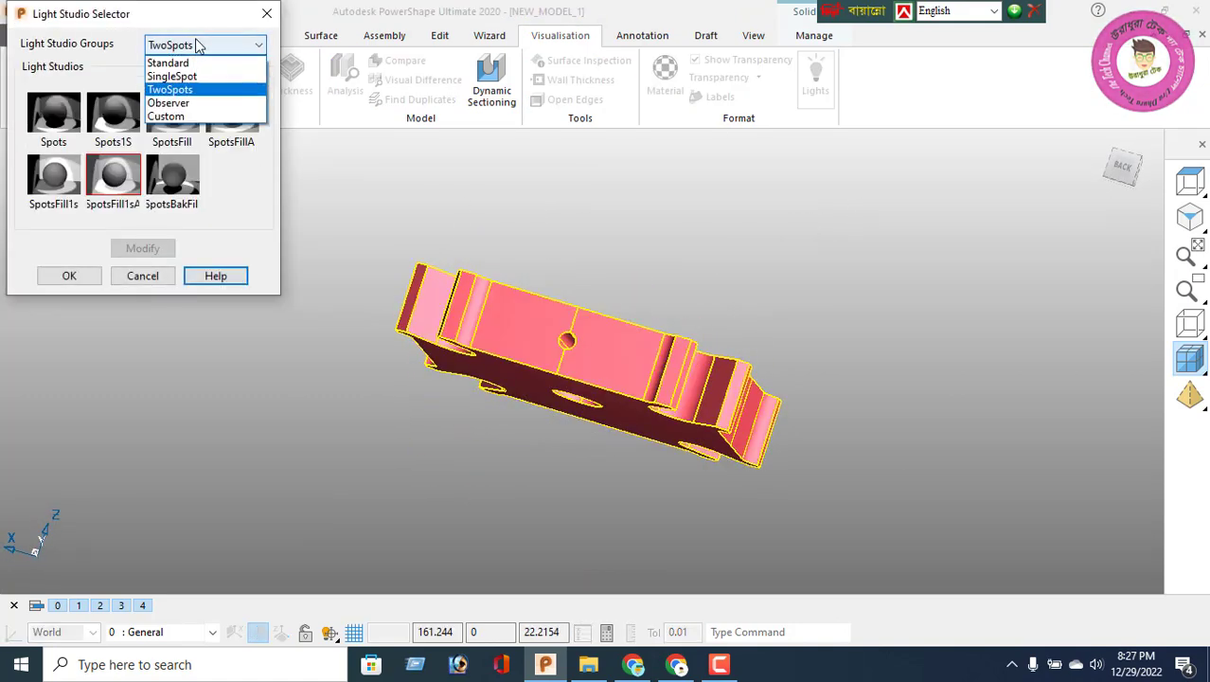
{"action": "left_click", "coordinate": [190, 58]}
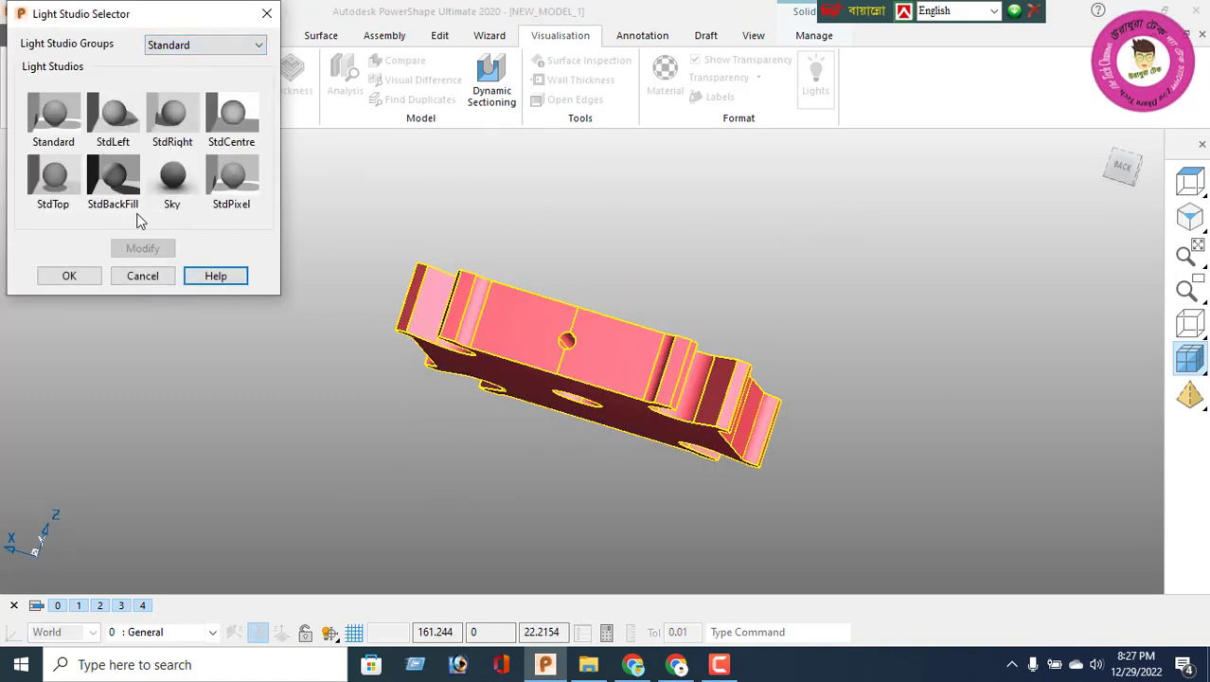
{"action": "left_click", "coordinate": [55, 113]}
{"action": "middle_click_drag", "start_coordinate": [741, 326], "coordinate": [791, 152]}
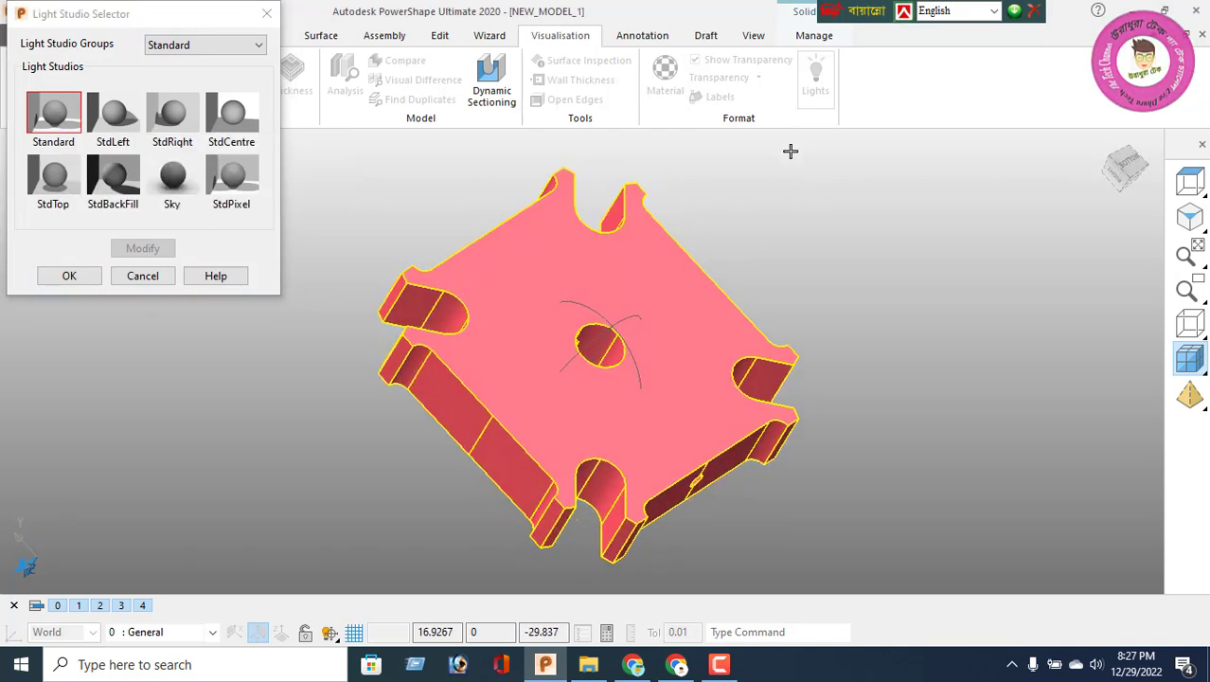
{"action": "left_click", "coordinate": [76, 275]}
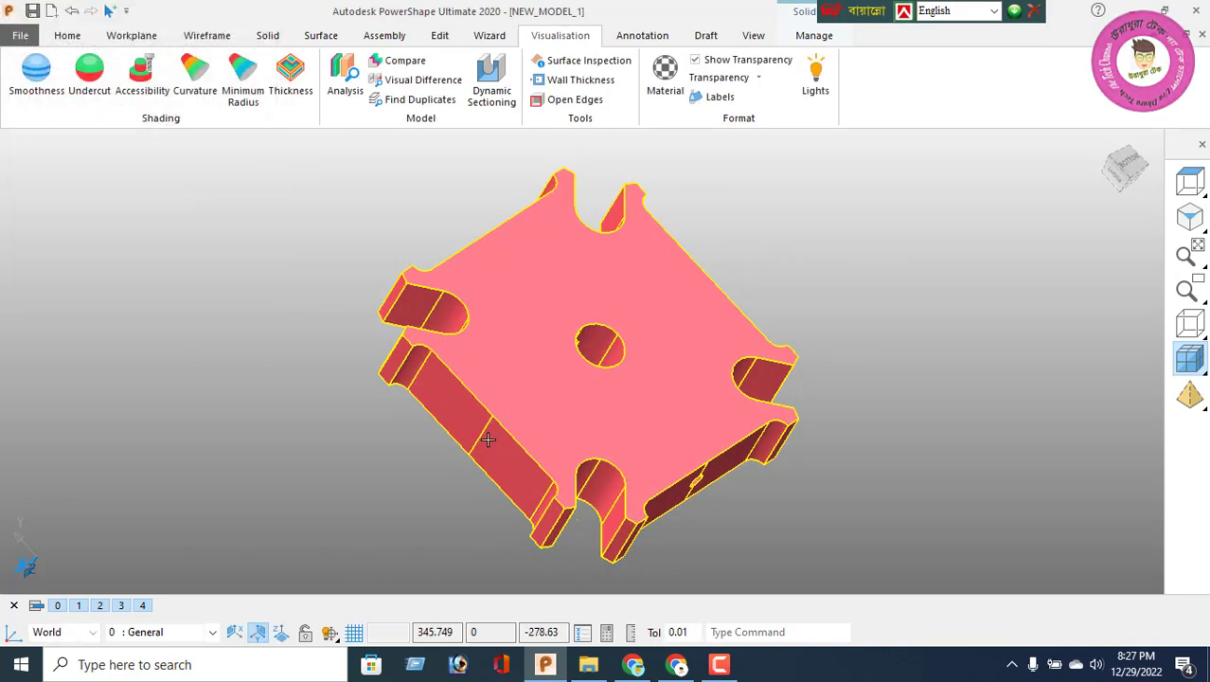
Review the finished plate from the underside, from the top and in an isometric view
{"action": "middle_click_drag", "start_coordinate": [660, 290], "coordinate": [461, 522]}
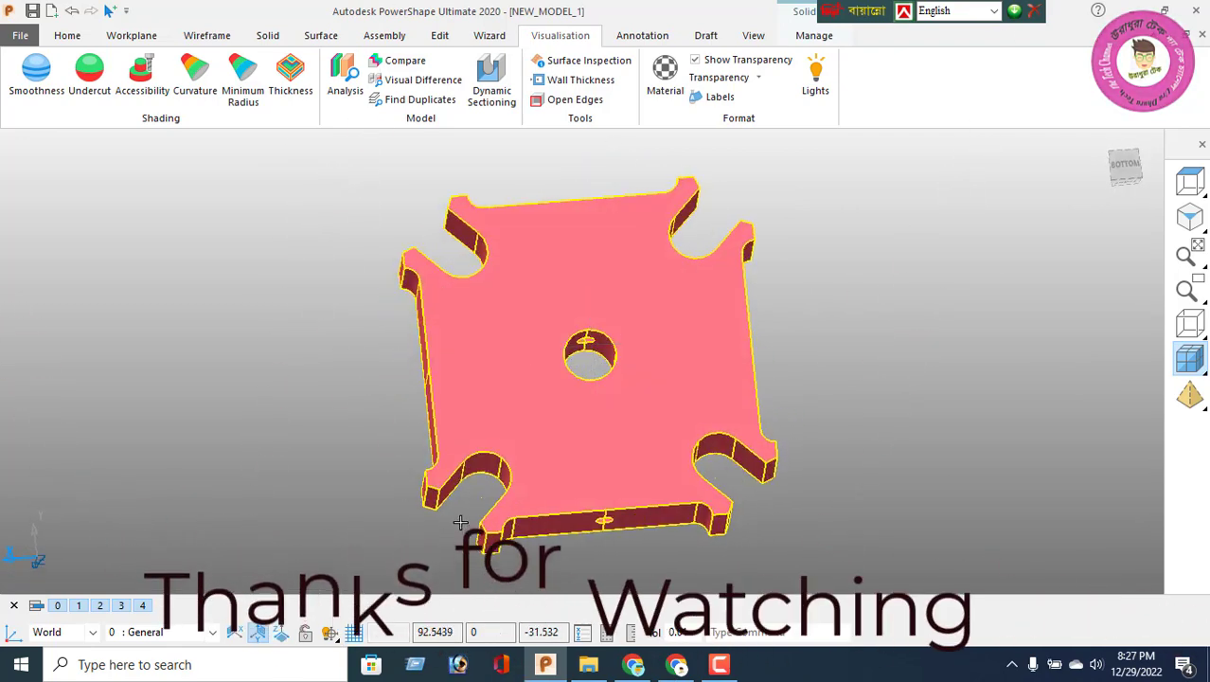
{"action": "left_click", "coordinate": [1192, 184]}
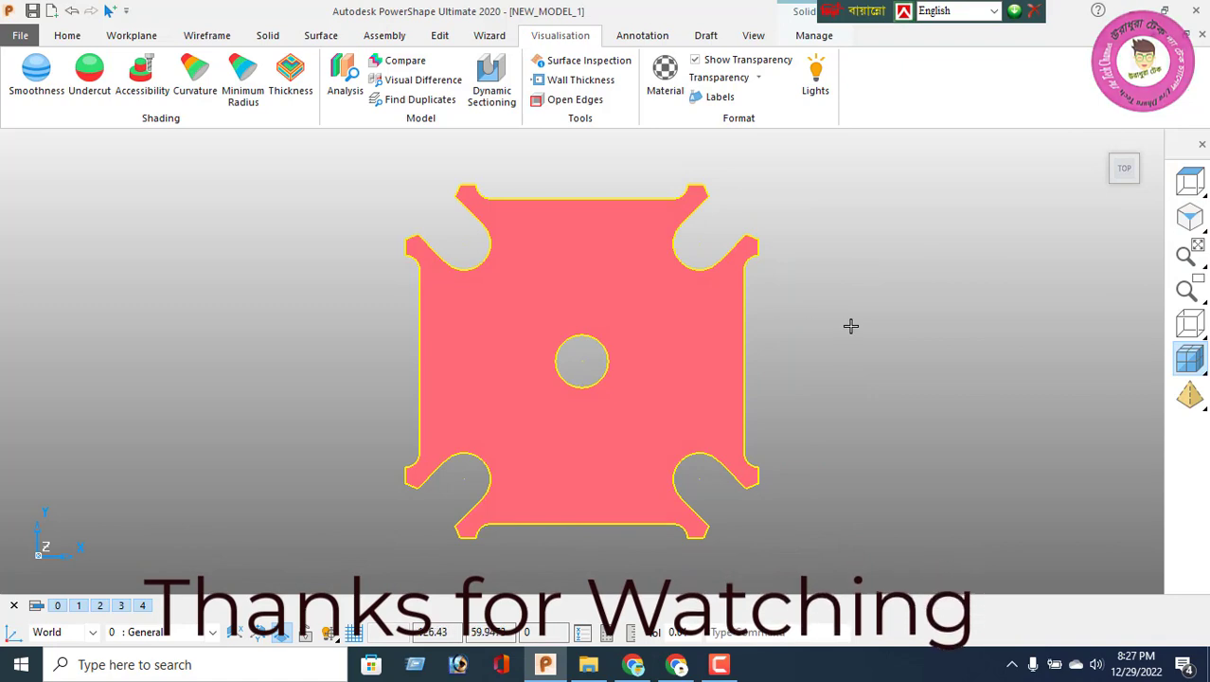
{"action": "left_click", "coordinate": [1190, 220]}
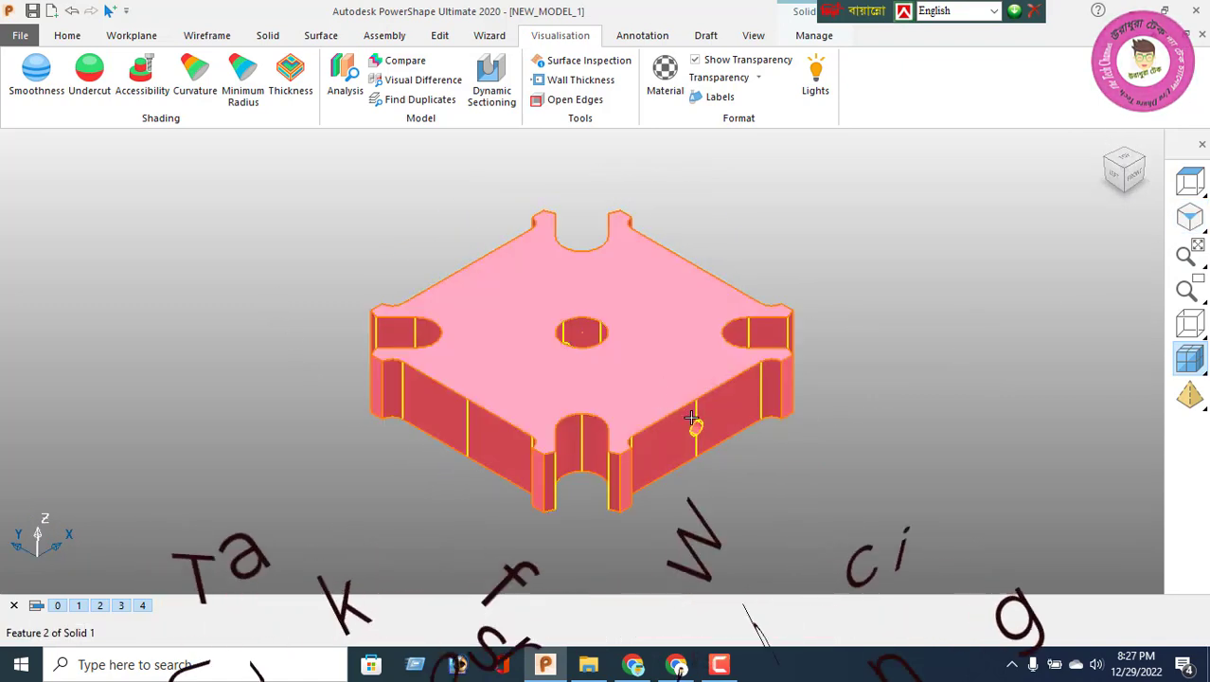
Display the plate in plain shaded mode without edge lines and inspect its top, corner slots and sides
{"action": "middle_click_drag", "start_coordinate": [731, 411], "coordinate": [967, 438], "text": "shift"}
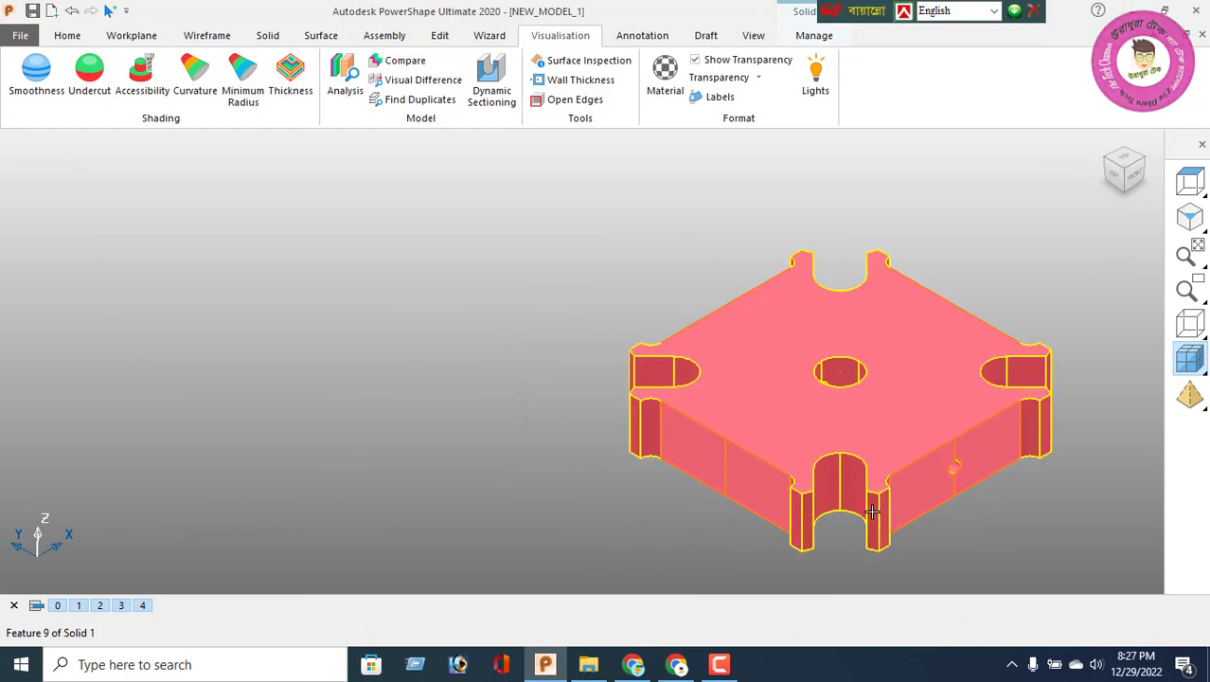
{"action": "right_click", "coordinate": [418, 239]}
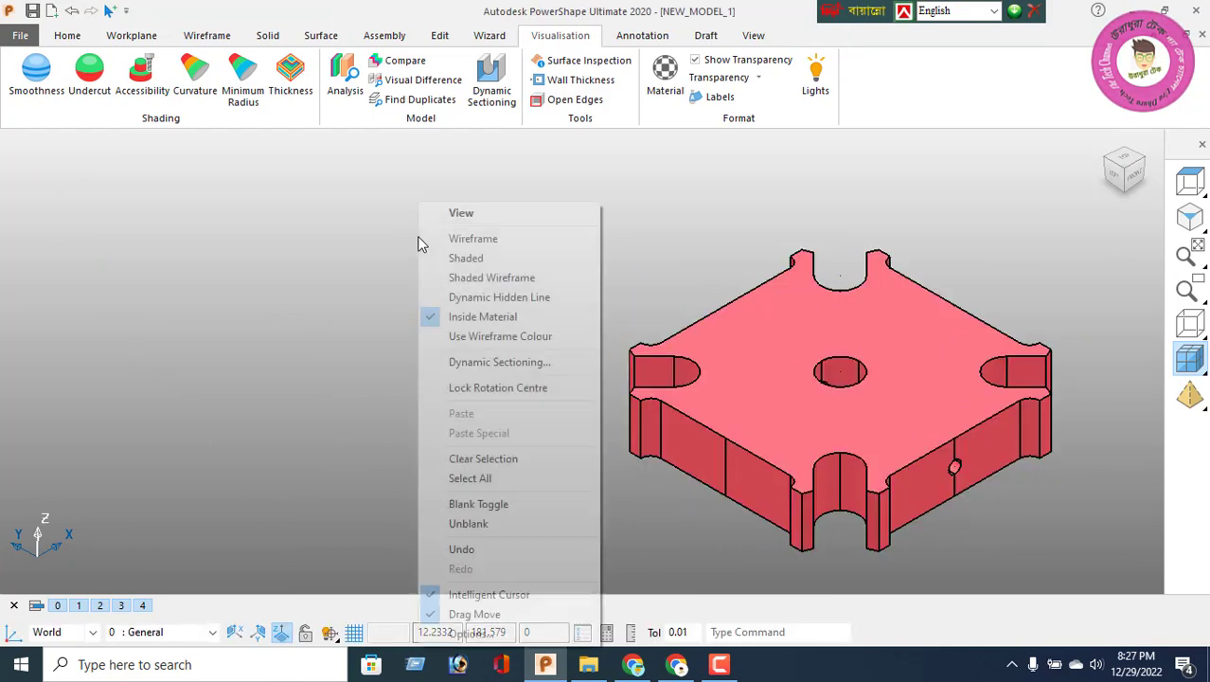
{"action": "left_click", "coordinate": [476, 218]}
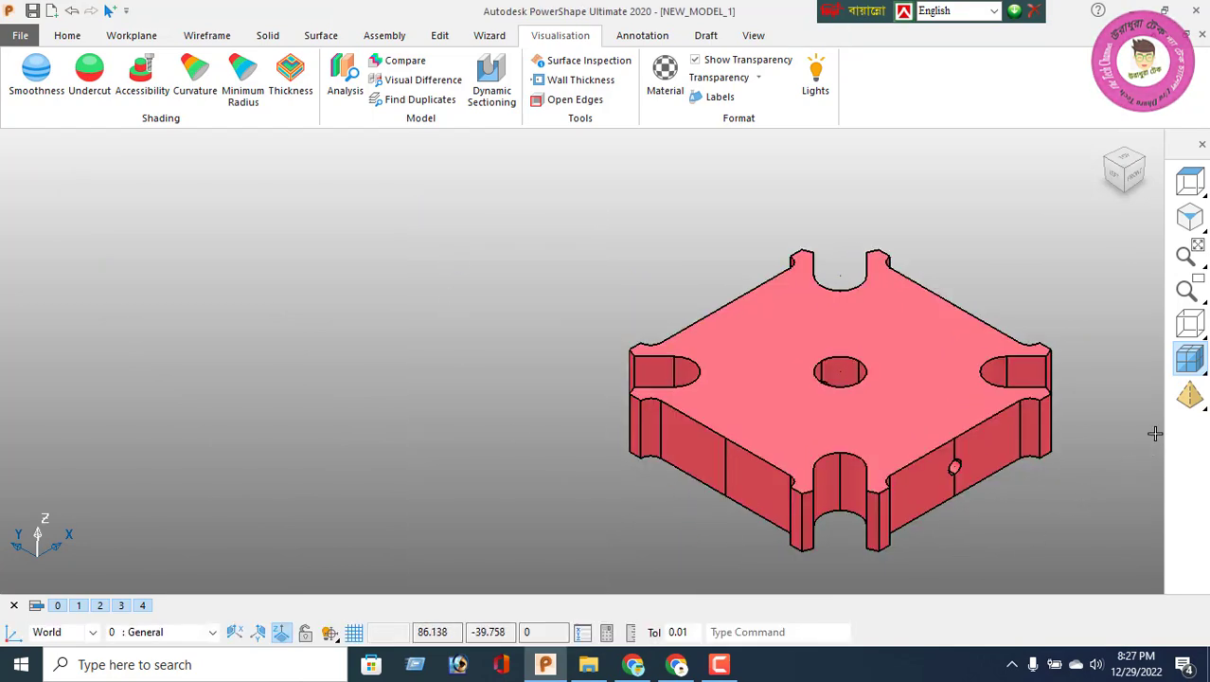
{"action": "mouse_move", "coordinate": [1182, 369]}
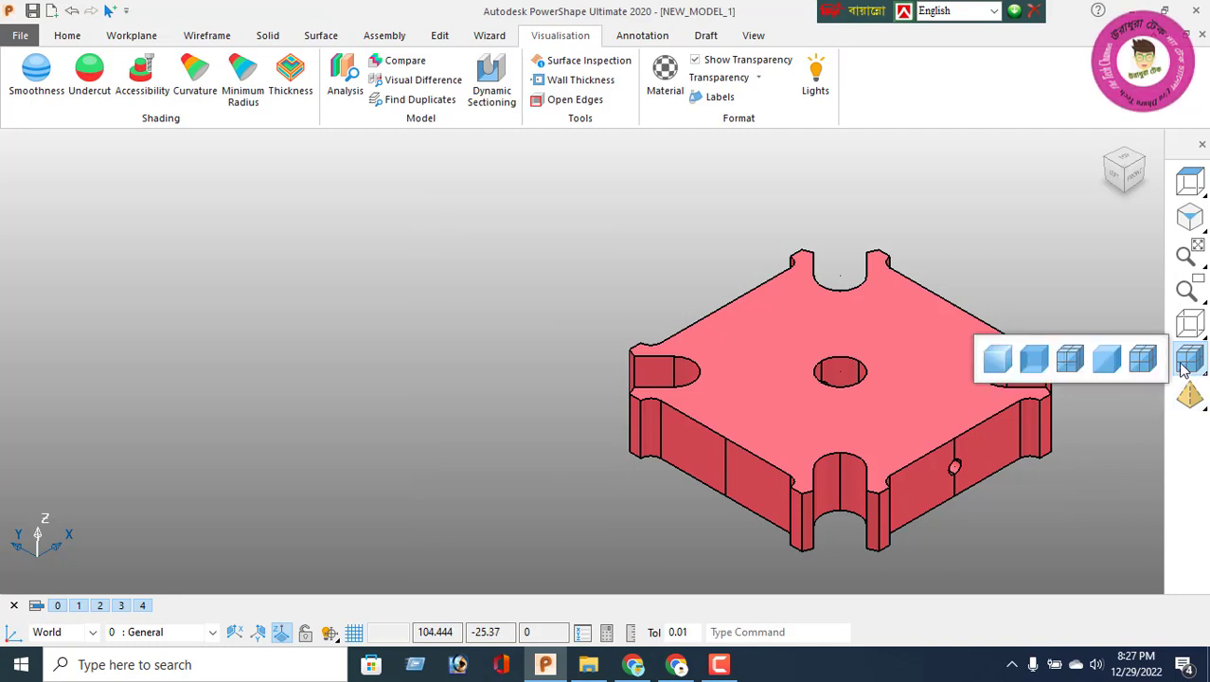
{"action": "left_click", "coordinate": [1106, 358]}
{"action": "right_click", "coordinate": [300, 216]}
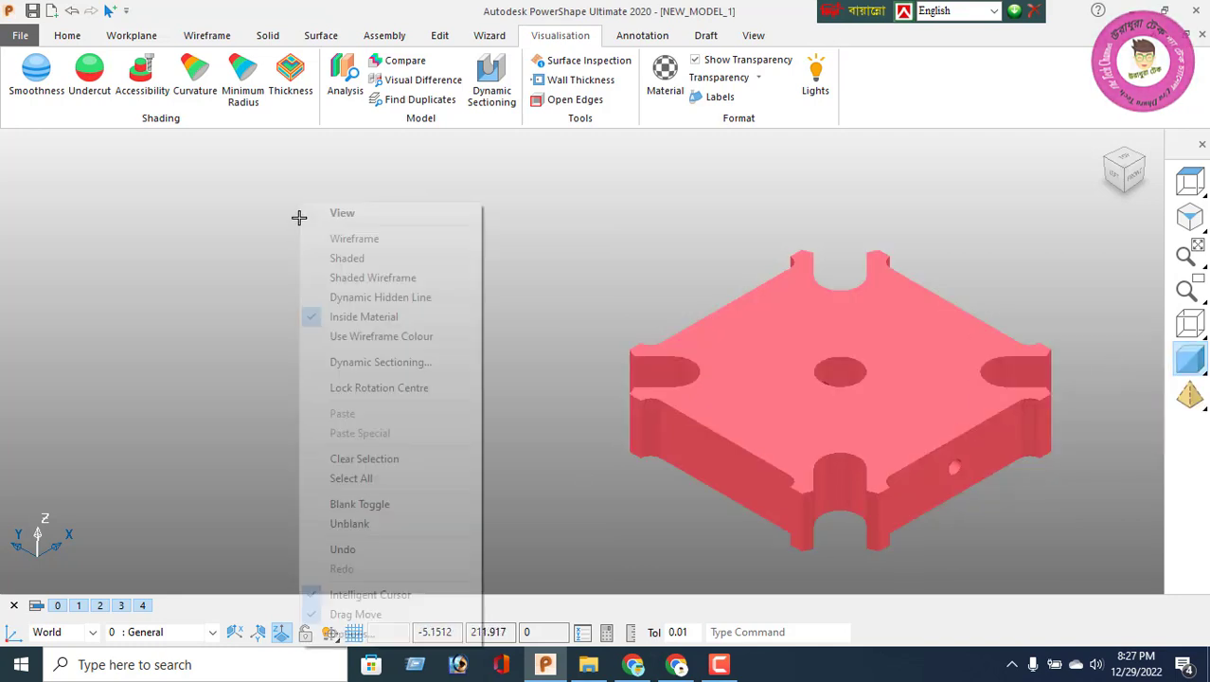
{"action": "left_click", "coordinate": [337, 219]}
{"action": "middle_click_drag", "start_coordinate": [783, 503], "coordinate": [841, 463]}
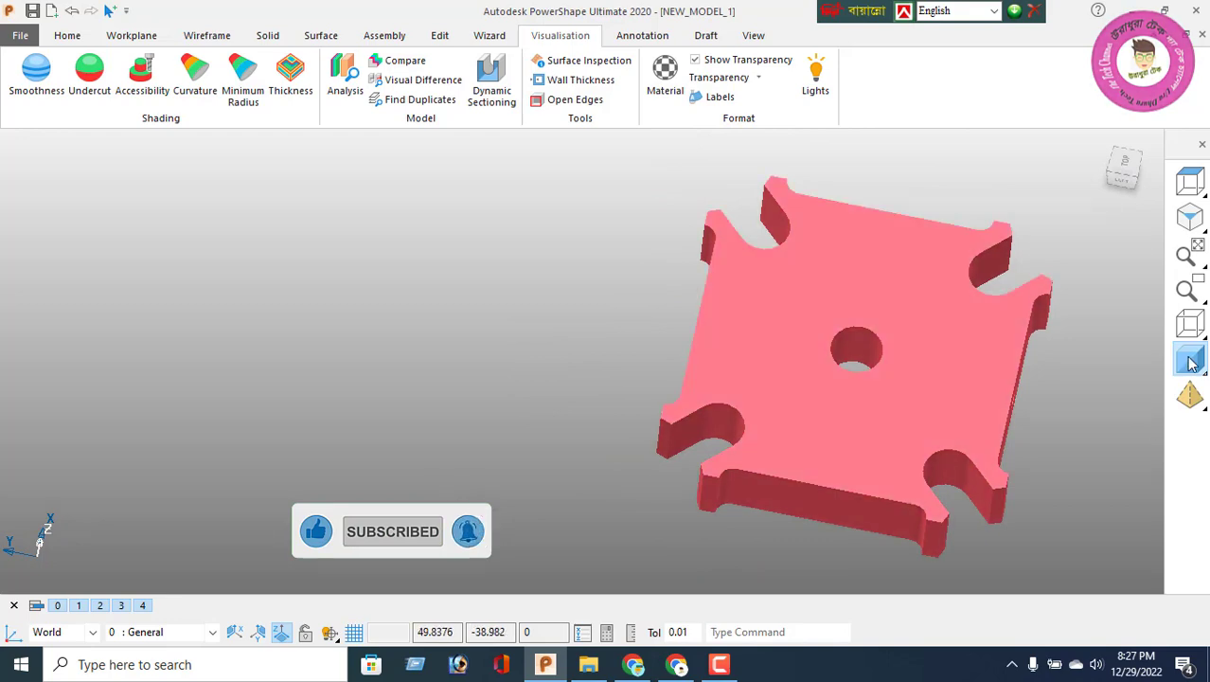
Switch the display back to shaded wireframe and review the plate's top and side faces from several angles
{"action": "mouse_move", "coordinate": [1192, 364]}
{"action": "left_click", "coordinate": [1142, 360]}
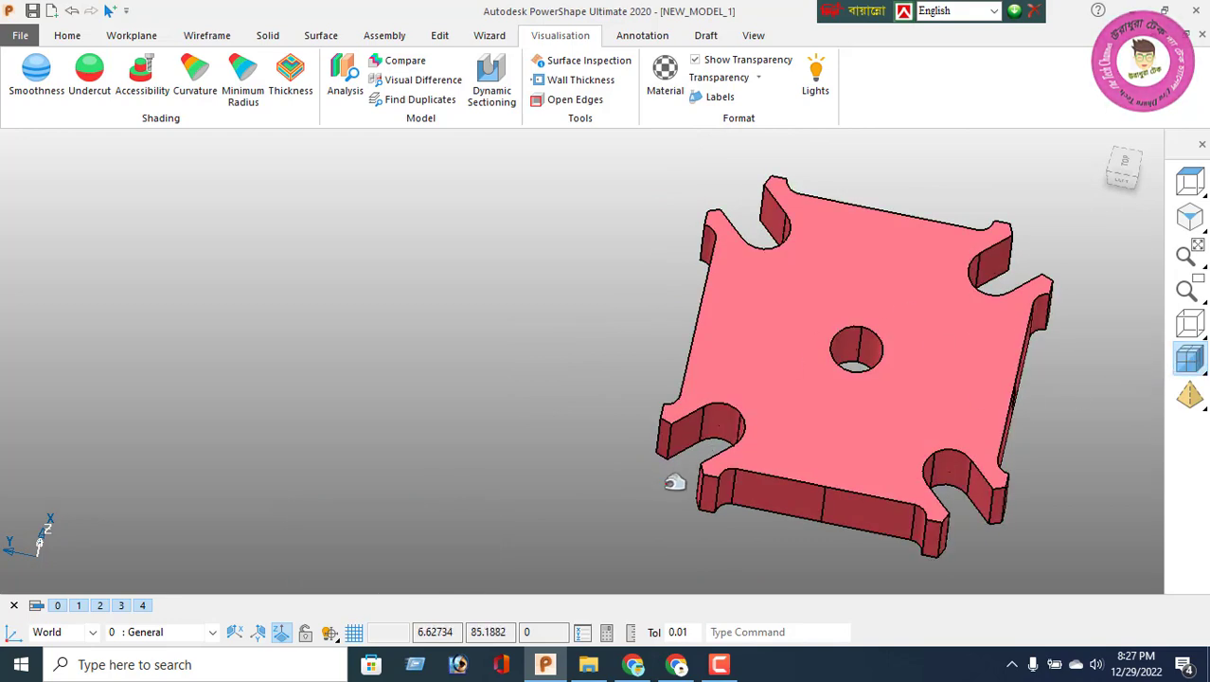
{"action": "middle_click_drag", "start_coordinate": [674, 483], "coordinate": [783, 383]}
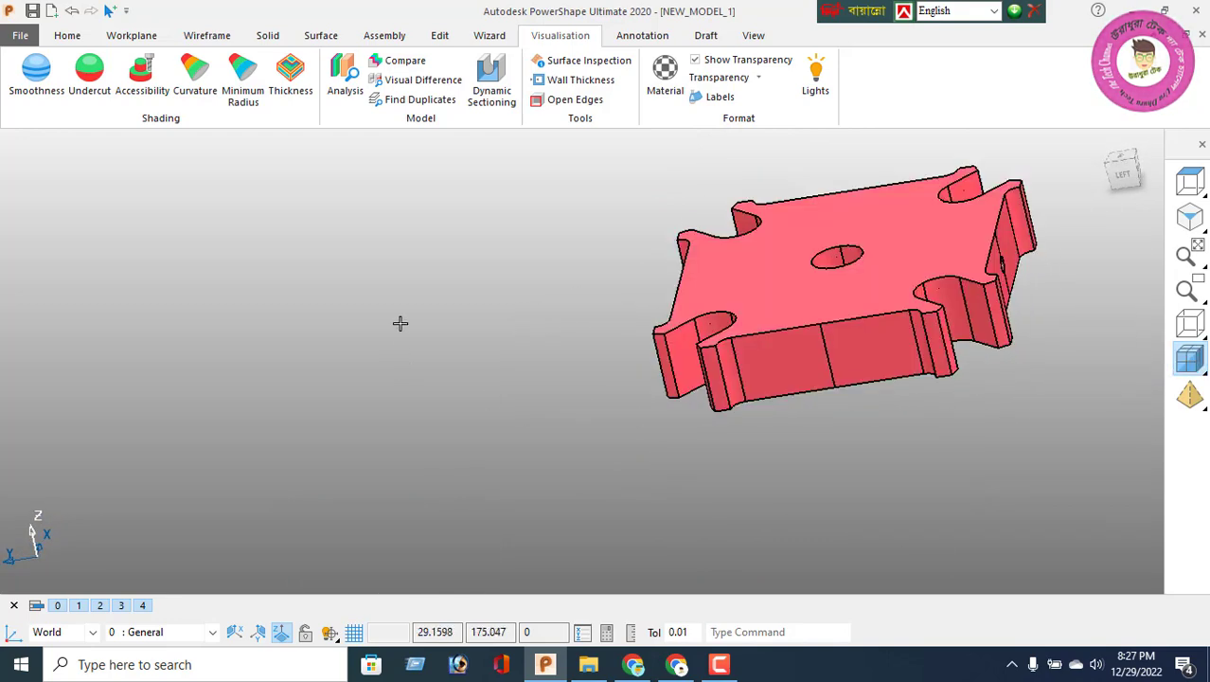
{"action": "right_click", "coordinate": [408, 319]}
{"action": "left_click", "coordinate": [485, 217]}
{"action": "middle_click_drag", "start_coordinate": [843, 333], "coordinate": [620, 445]}
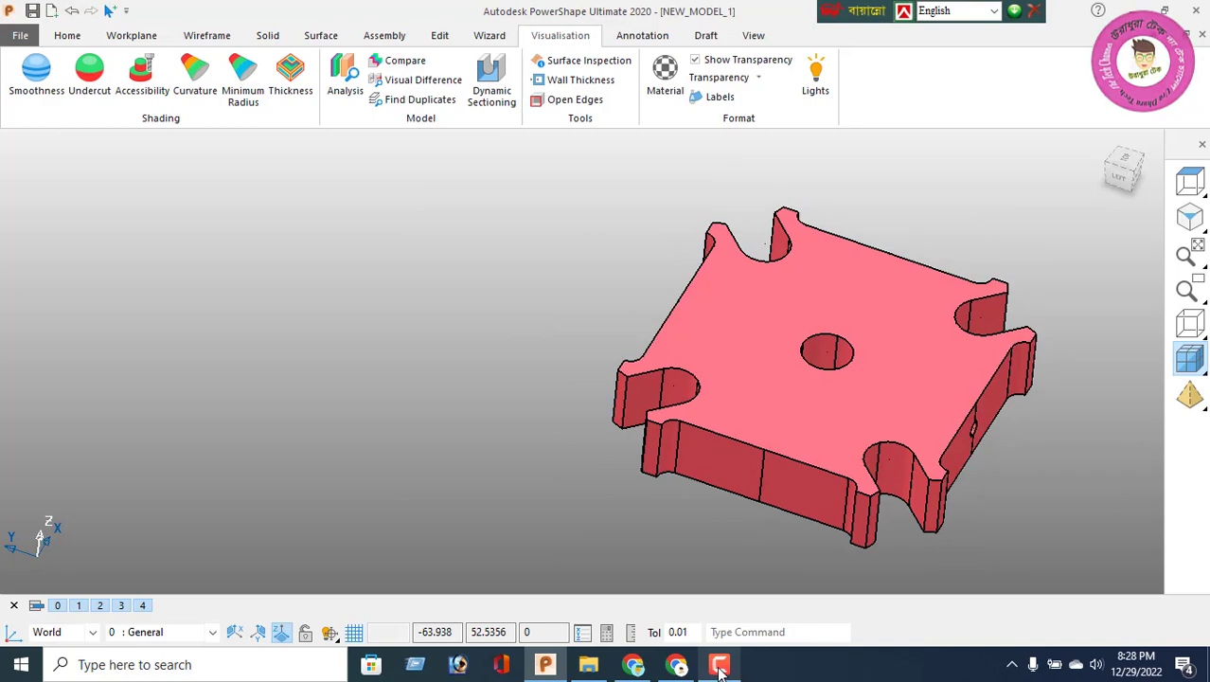